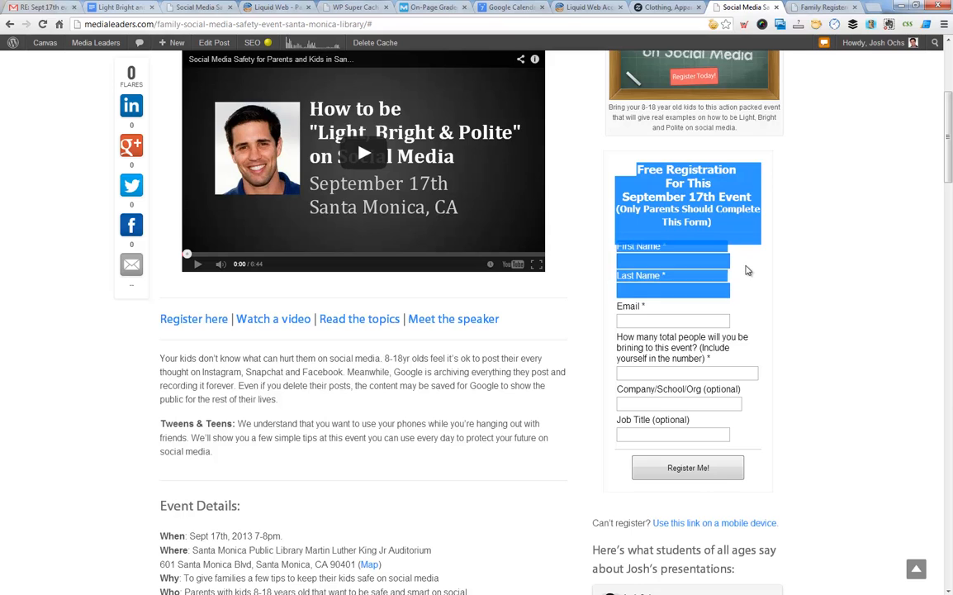
Review the family social media safety event page, from its video, topics and speakers to the free registration form.
click(747, 271)
scroll(830, 278, up, 4)
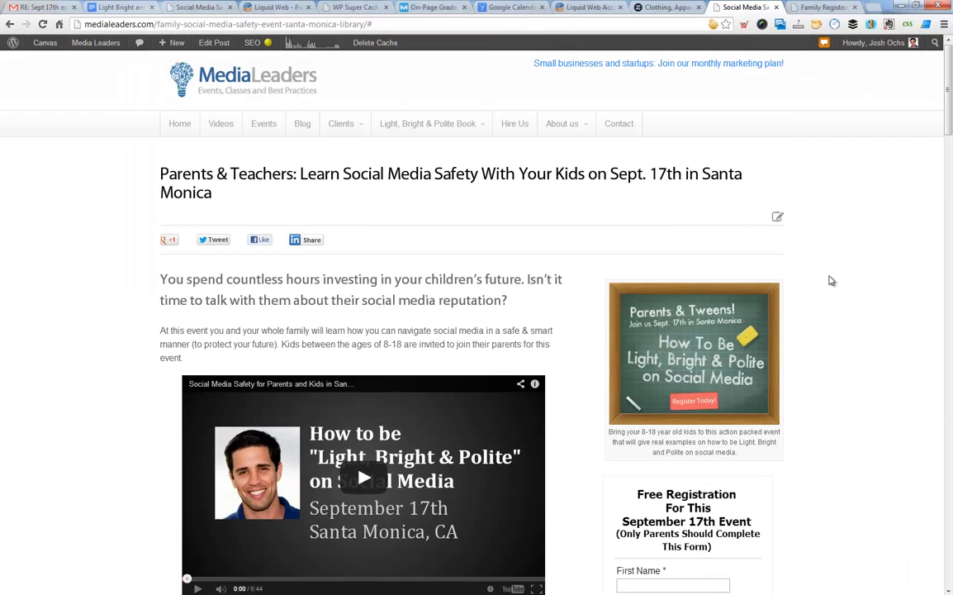
scroll(830, 280, down, 2)
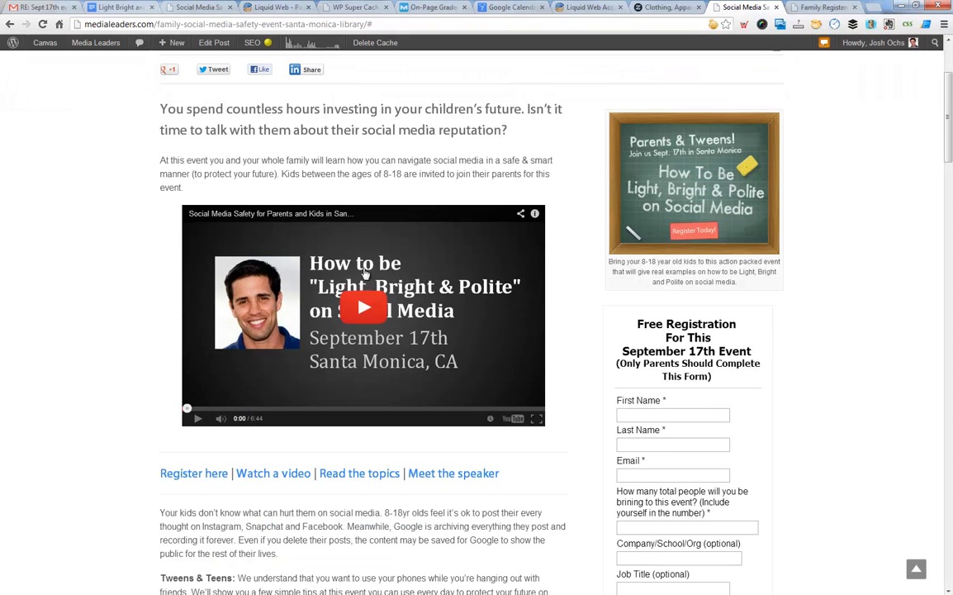
scroll(98, 284, down, 3)
scroll(98, 284, up, 4)
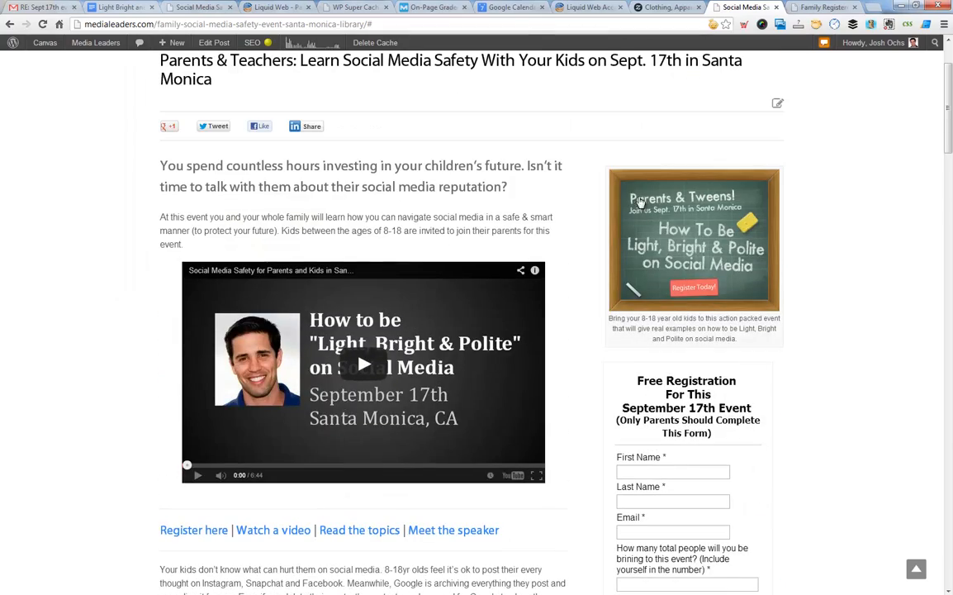
scroll(830, 249, down, 15)
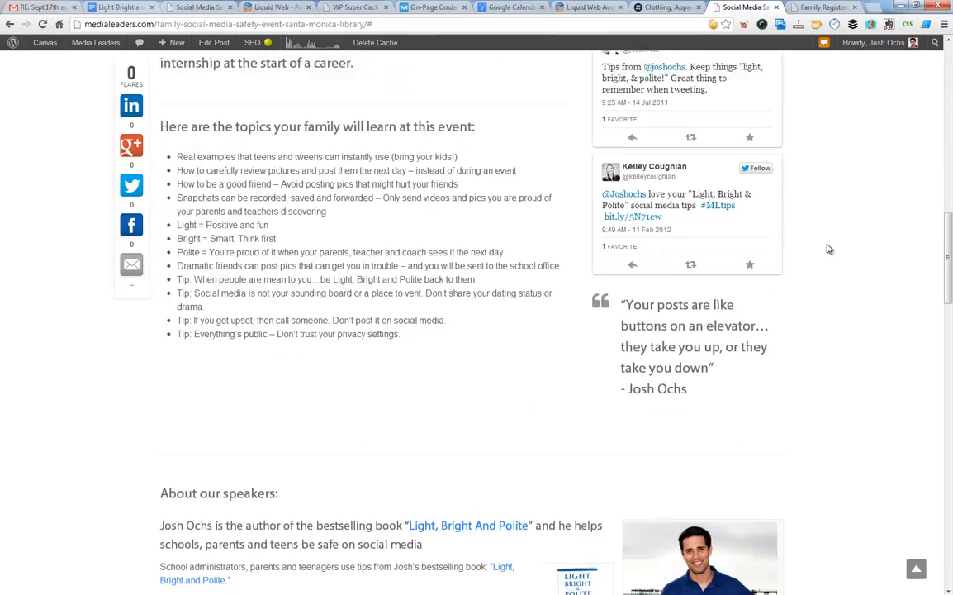
scroll(830, 248, down, 3)
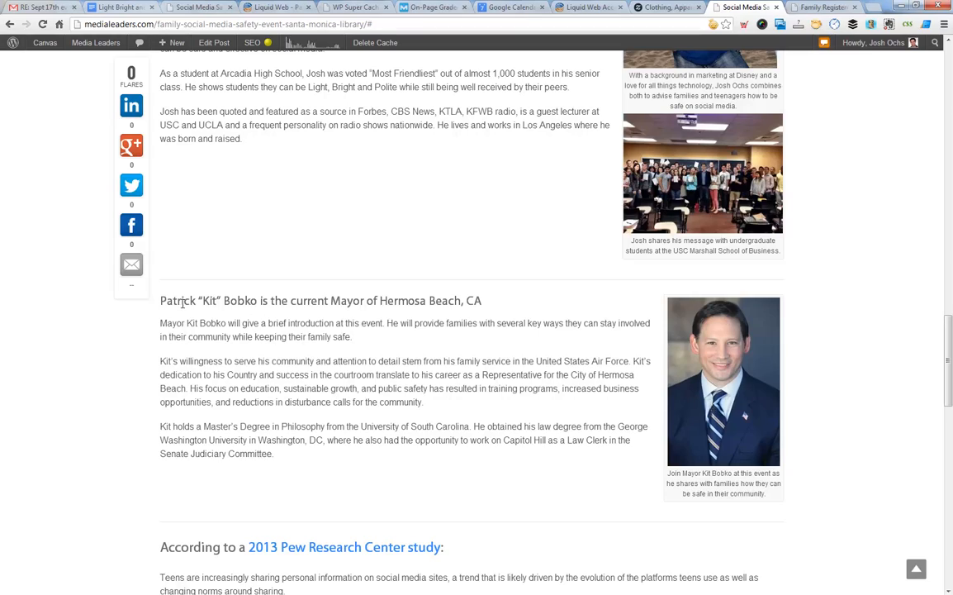
scroll(301, 345, up, 3)
scroll(307, 347, up, 1)
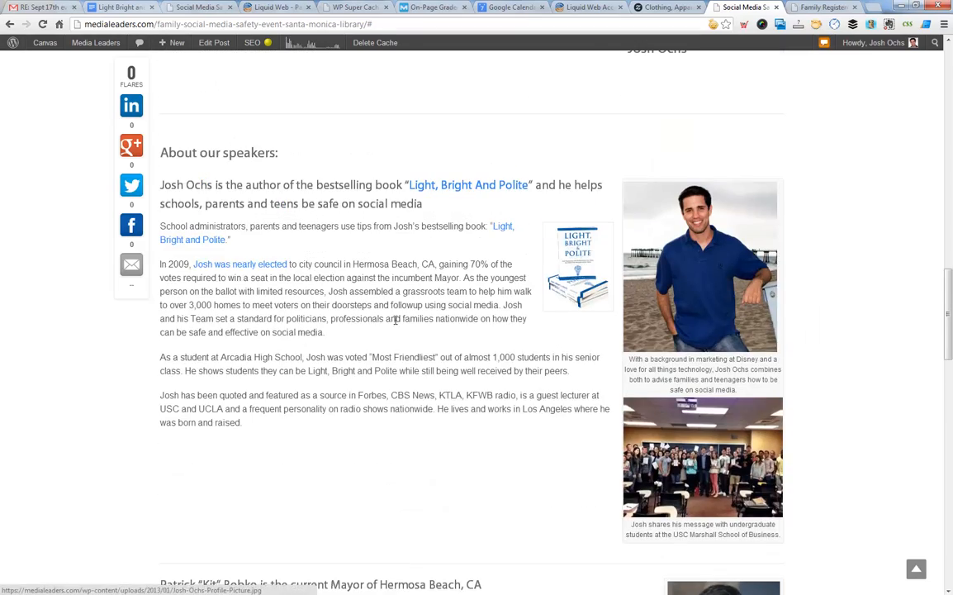
scroll(390, 322, up, 6)
scroll(388, 322, up, 9)
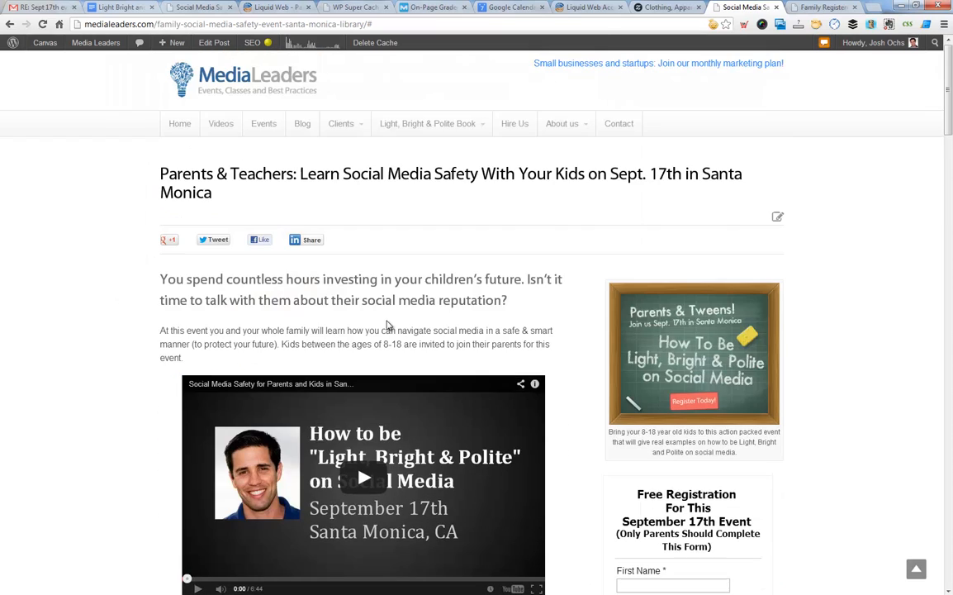
scroll(388, 323, down, 3)
click(669, 319)
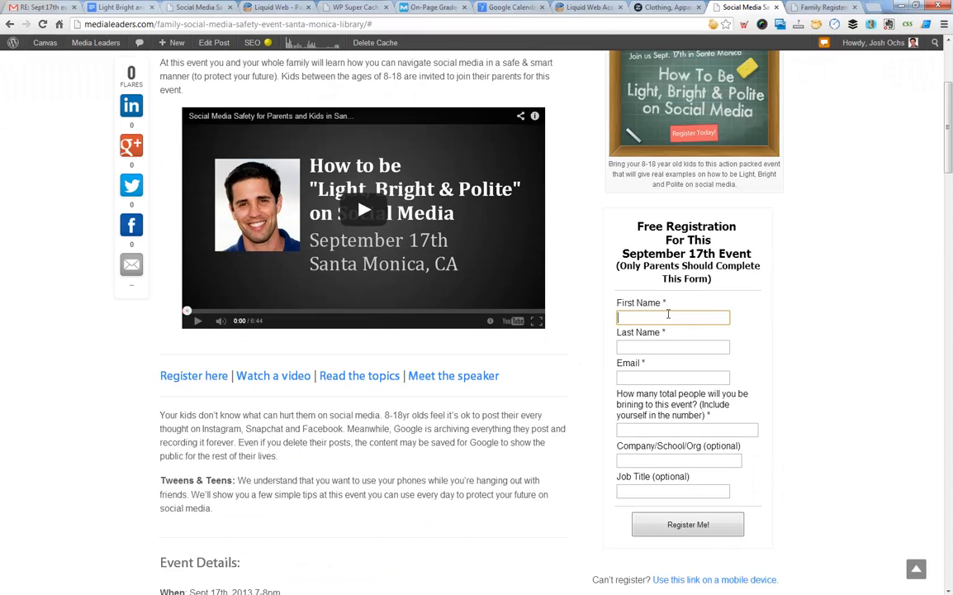
click(669, 346)
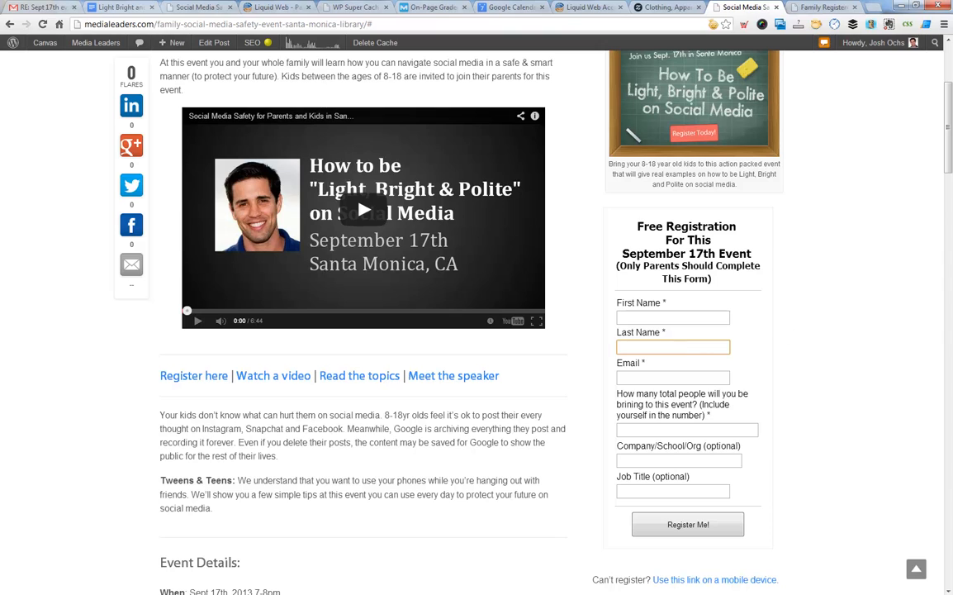
Bring up the sticky note and append $9.95/month to the Family Social Media Safety Membership line.
drag(950, 214, 619, 204)
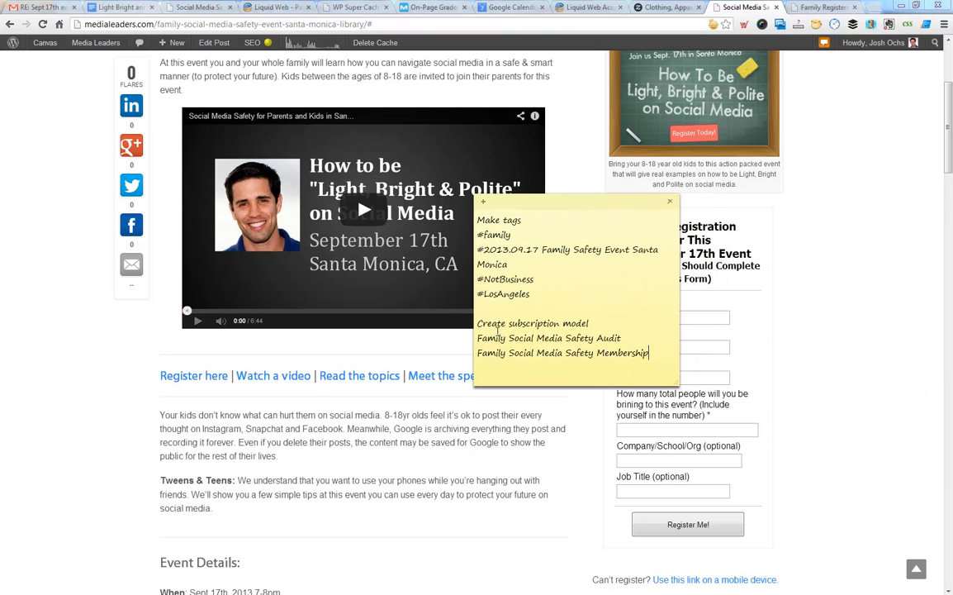
drag(478, 337, 627, 338)
click(636, 338)
click(478, 338)
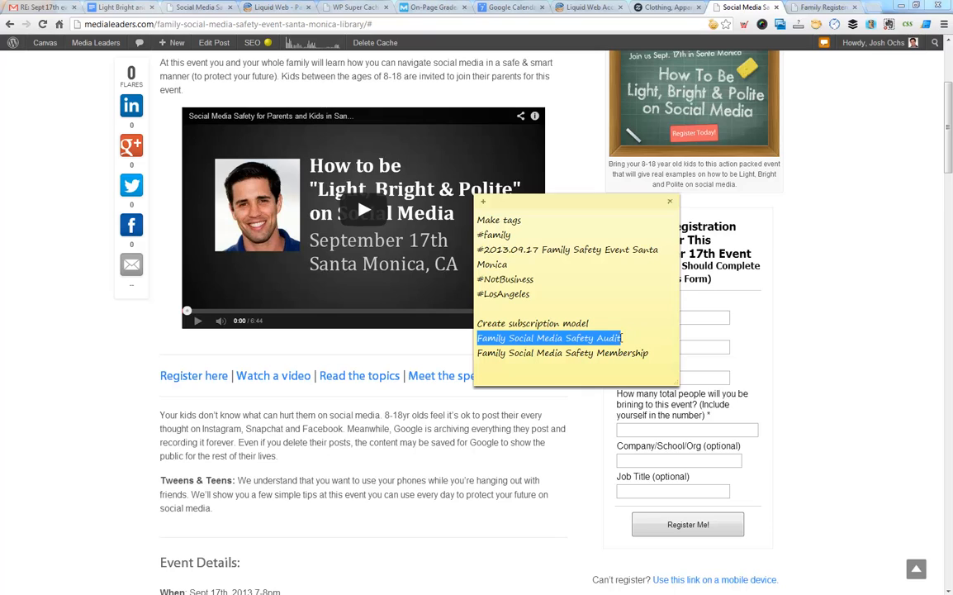
click(623, 338)
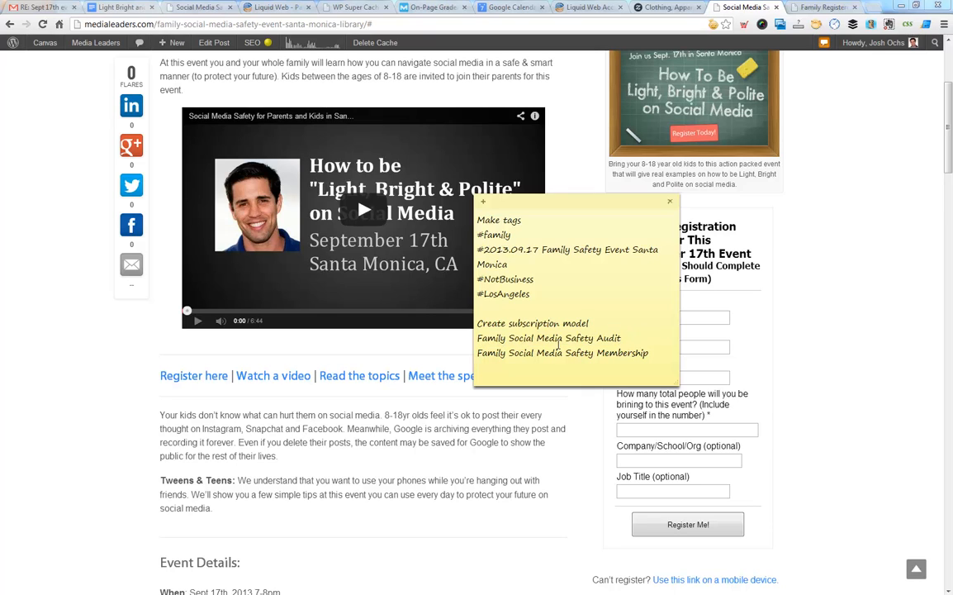
click(658, 355)
text($9.95/month)
Enlarge the sticky note, append "$97 one time" to the Family Social Media Safety Audit line, and return to the event page.
drag(679, 384, 721, 412)
click(655, 329)
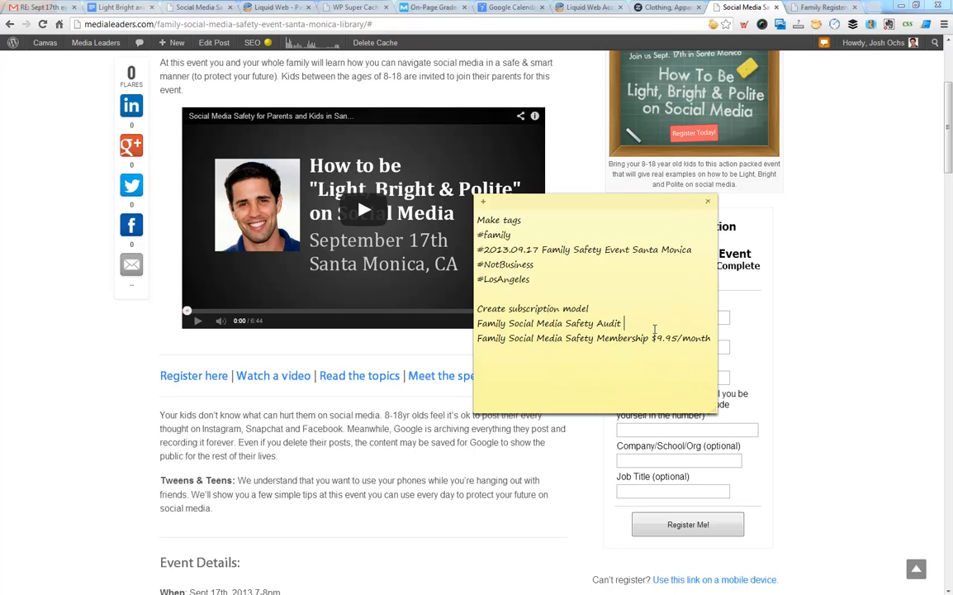
text($97 one time)
click(802, 217)
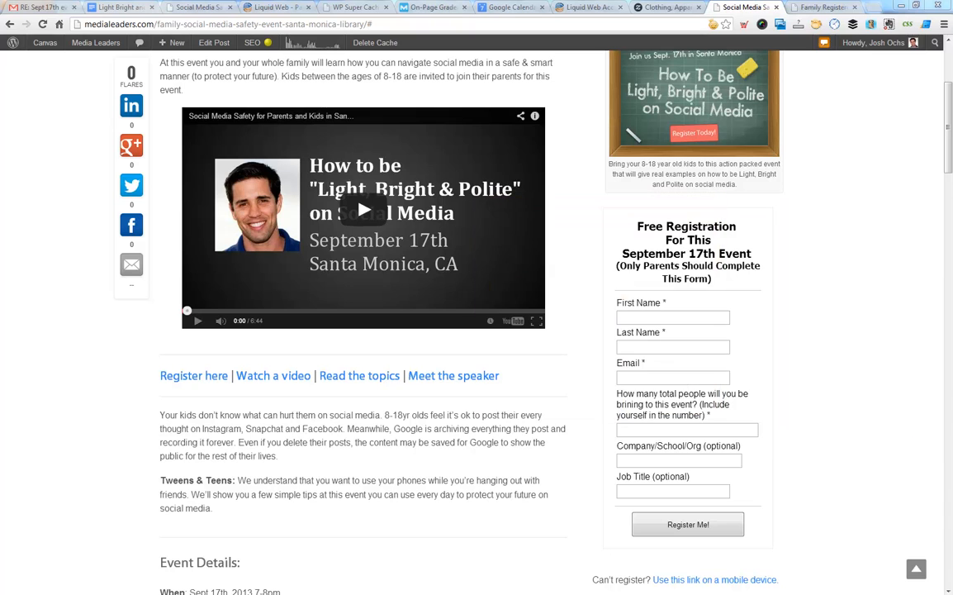
Examine the event page's registration form and the "You are registered!" page with its membership offer.
scroll(583, 306, up, 5)
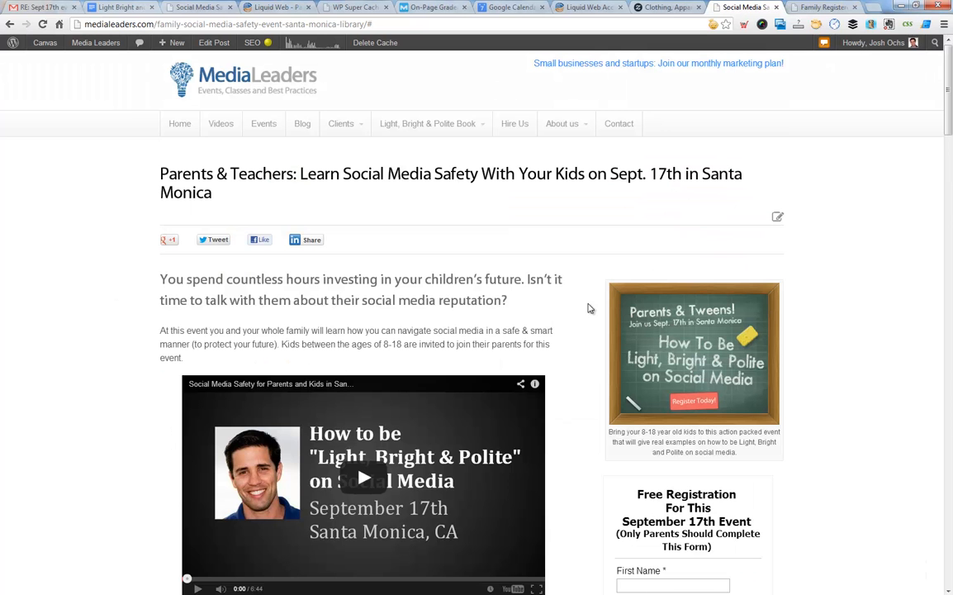
scroll(550, 246, down, 3)
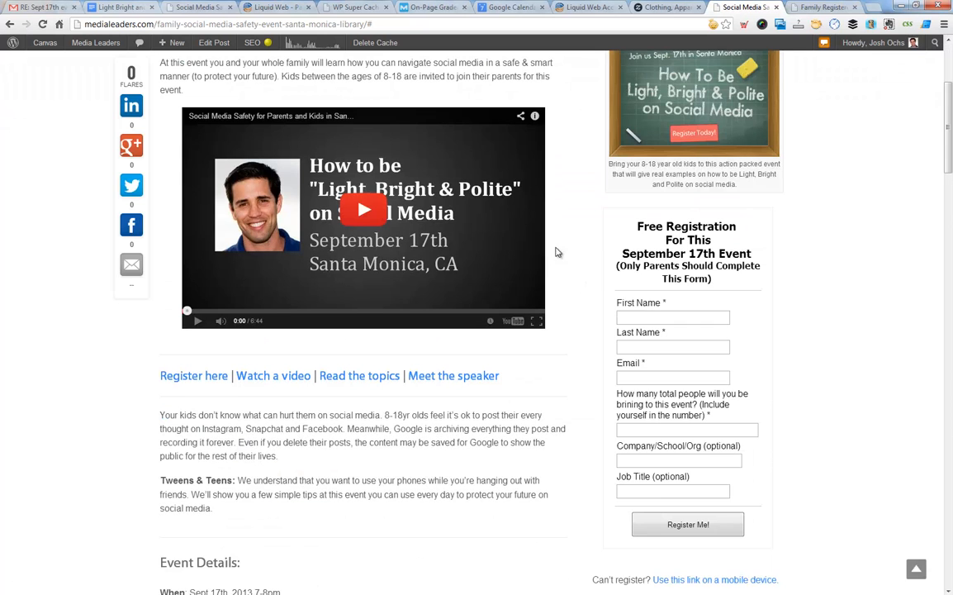
click(832, 9)
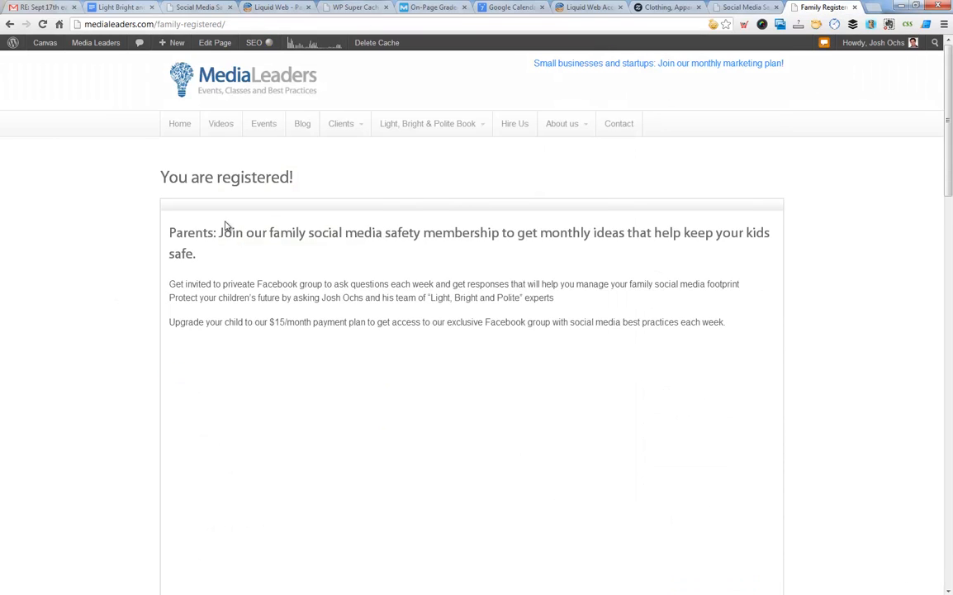
scroll(147, 268, down, 3)
scroll(144, 269, up, 3)
drag(162, 179, 317, 177)
click(318, 180)
click(44, 26)
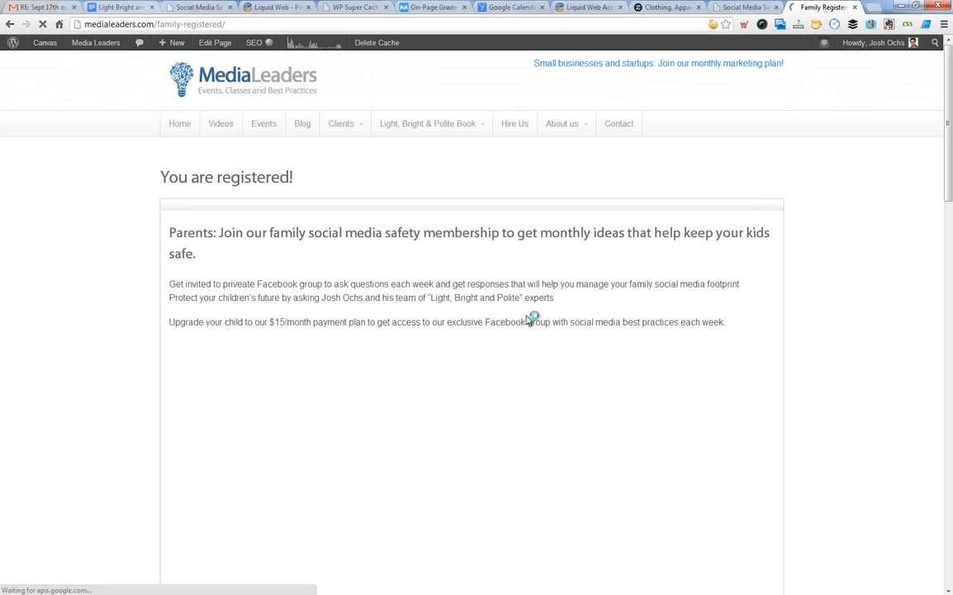
scroll(512, 322, down, 5)
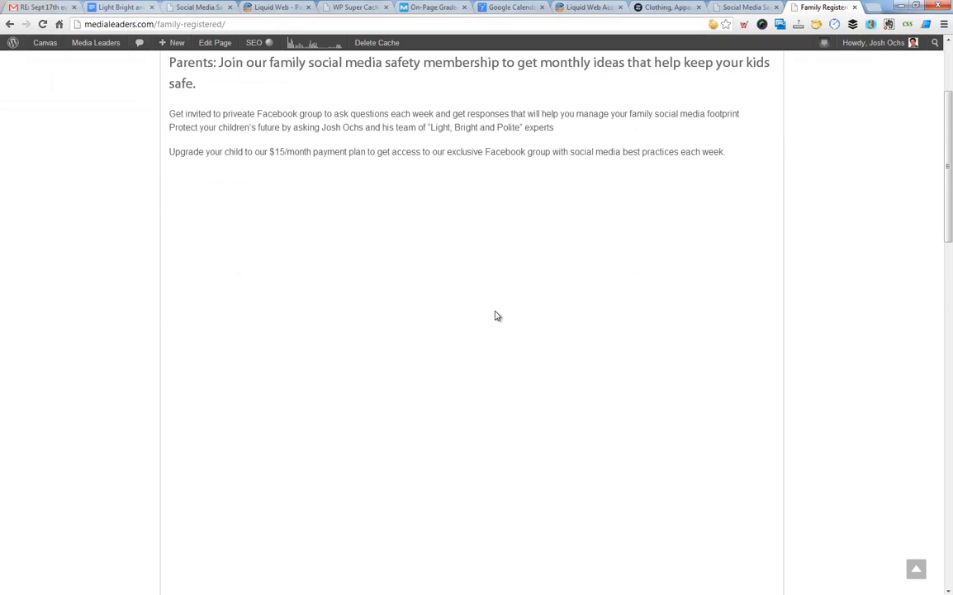
scroll(370, 295, down, 5)
scroll(370, 295, up, 10)
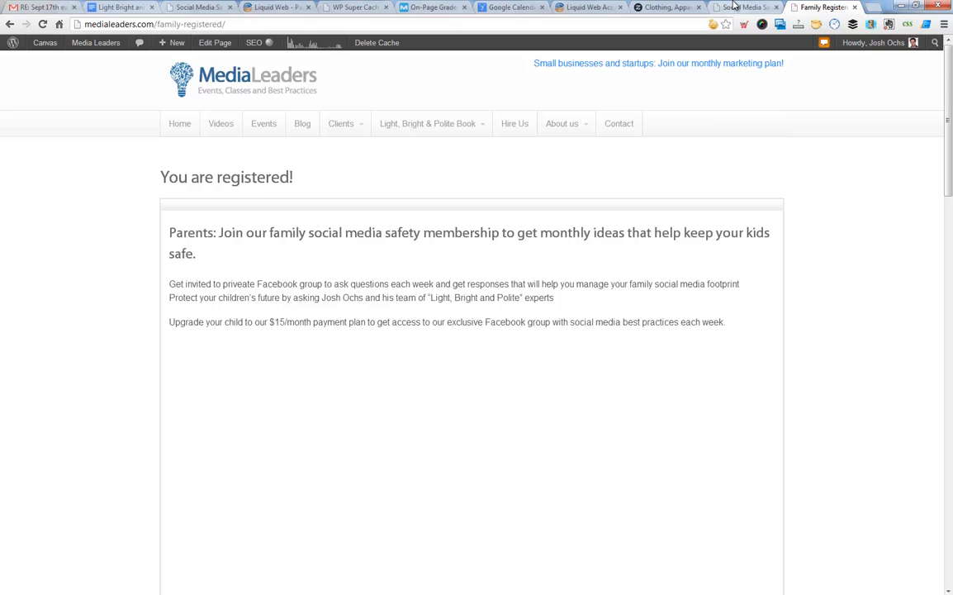
Switch to the Infusionsoft product list in Firefox and open the Family Social Media Safety Audit product.
drag(889, 5, 952, 41)
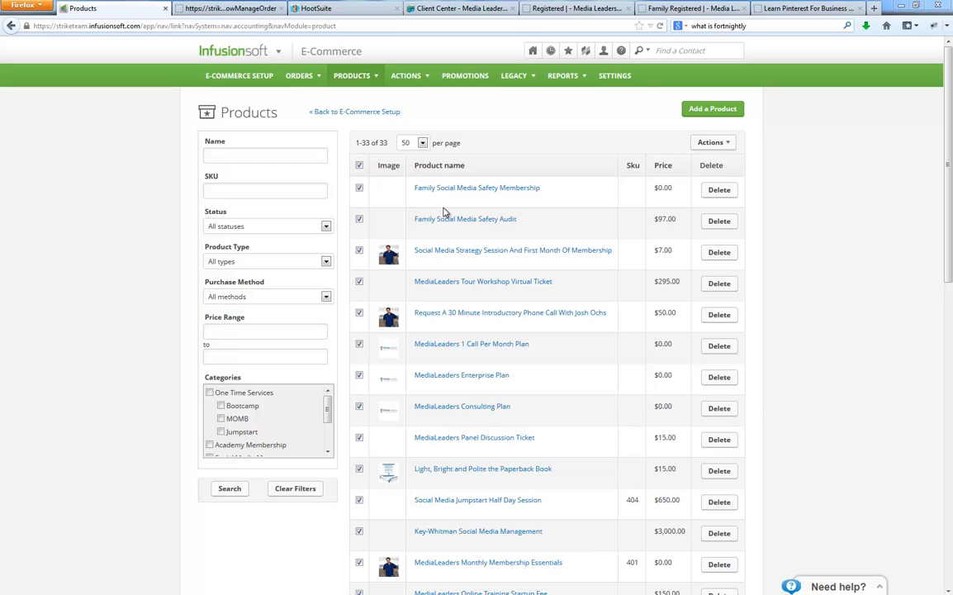
mouse_move(239, 50)
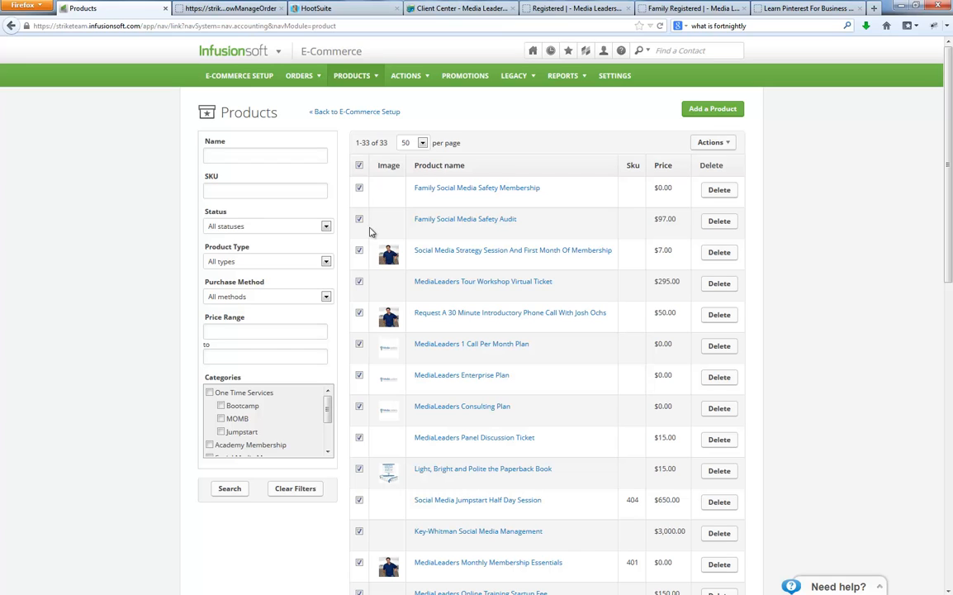
click(463, 223)
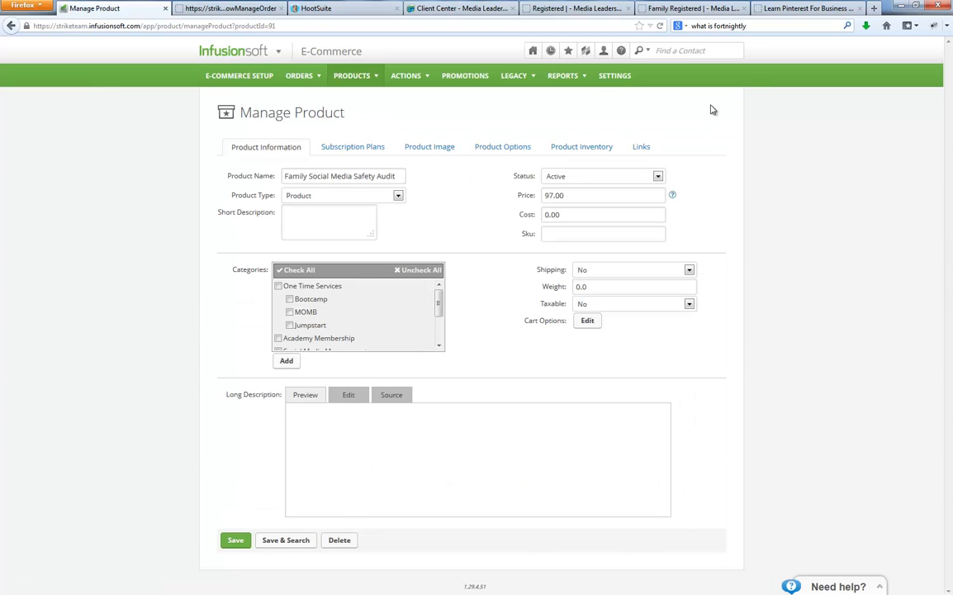
click(11, 26)
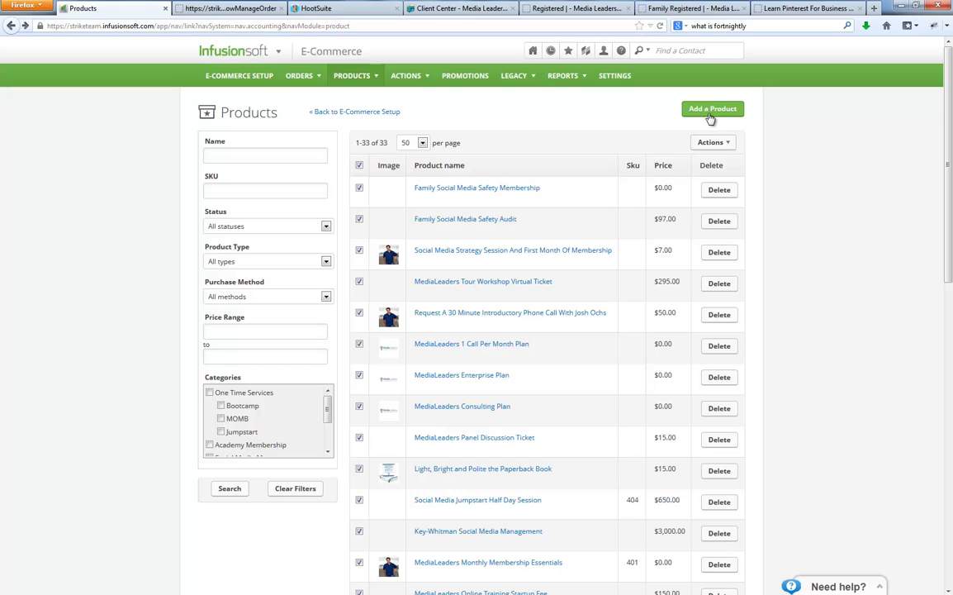
click(497, 220)
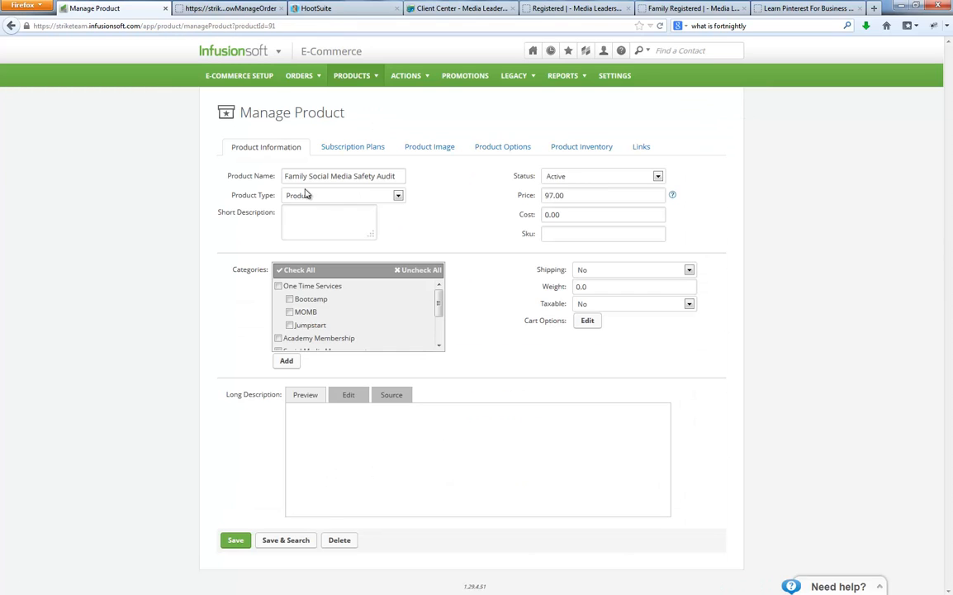
Check the audit product's name, product type, price and cost fields.
click(307, 175)
drag(287, 174, 396, 176)
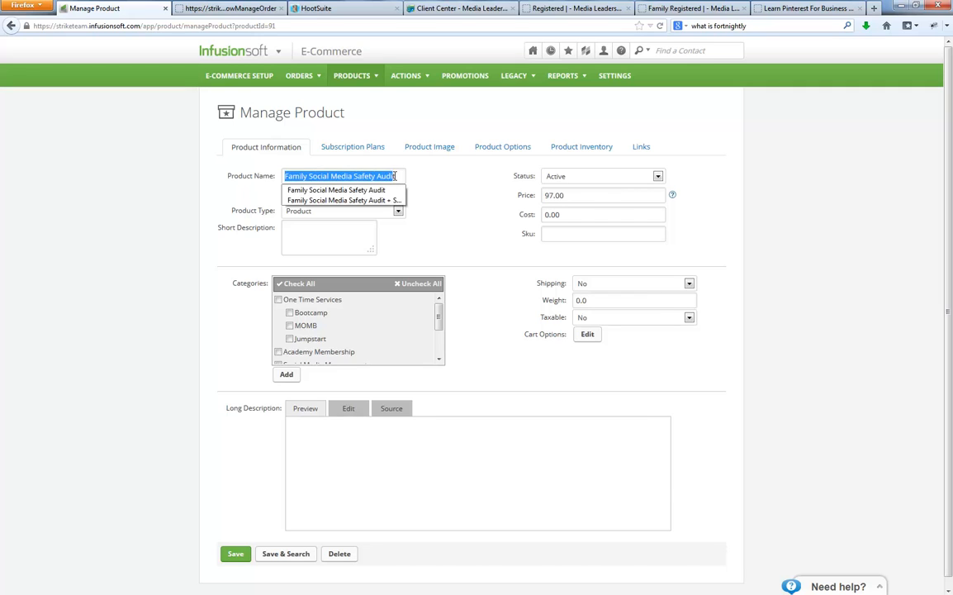
click(396, 176)
double_click(296, 176)
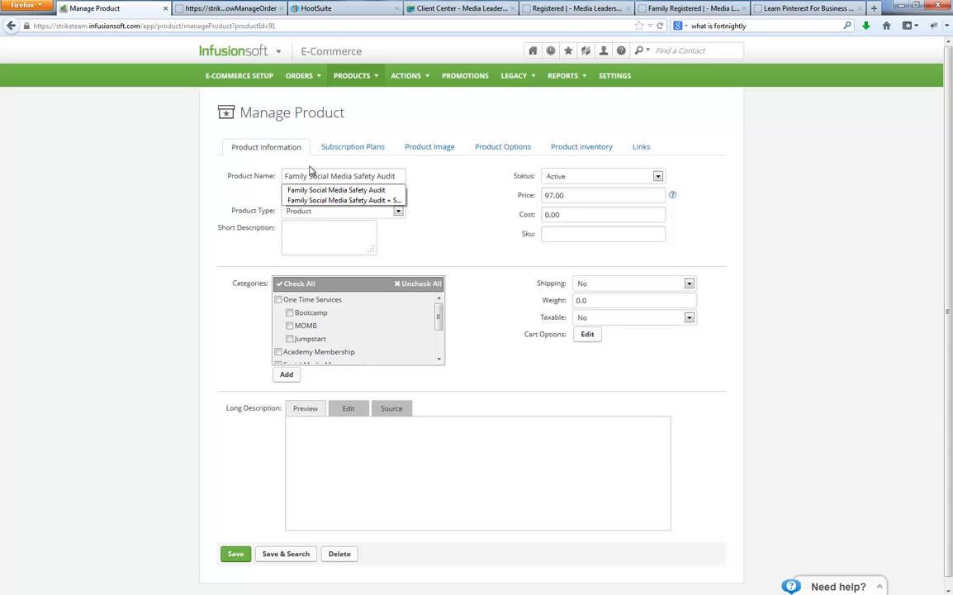
click(149, 223)
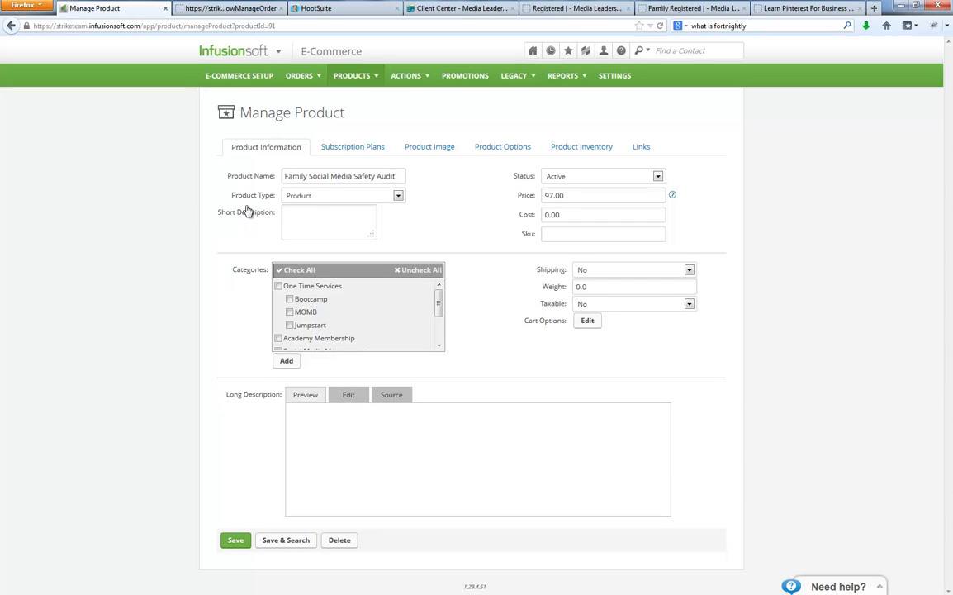
click(312, 196)
click(312, 197)
drag(554, 195, 542, 195)
click(543, 196)
click(476, 219)
drag(549, 213, 543, 214)
click(568, 214)
click(721, 217)
Save a short description beginning "Our team of experts will spend time working on your child's social media footprint" and enlarge its box.
drag(372, 234, 430, 260)
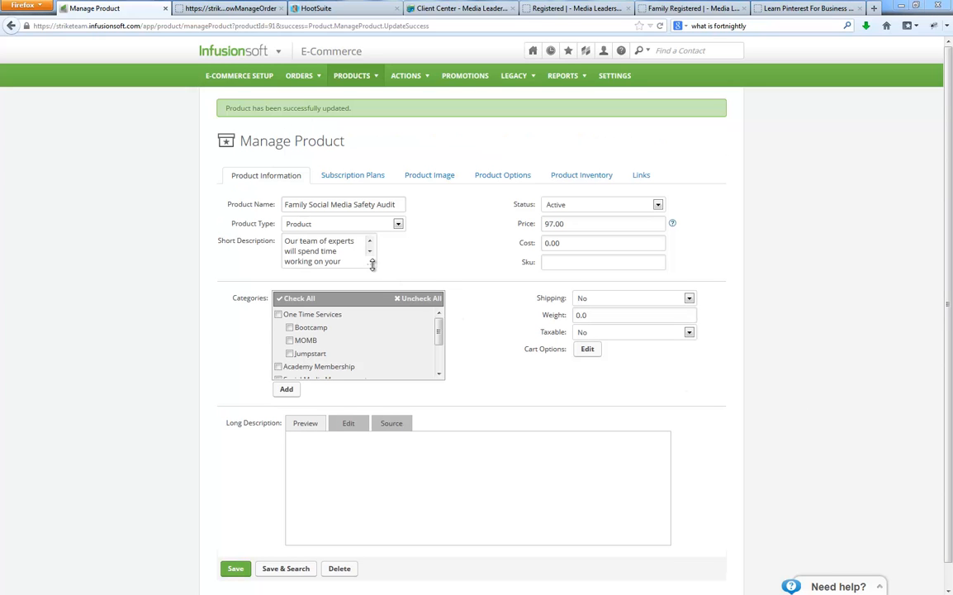
drag(372, 263, 500, 361)
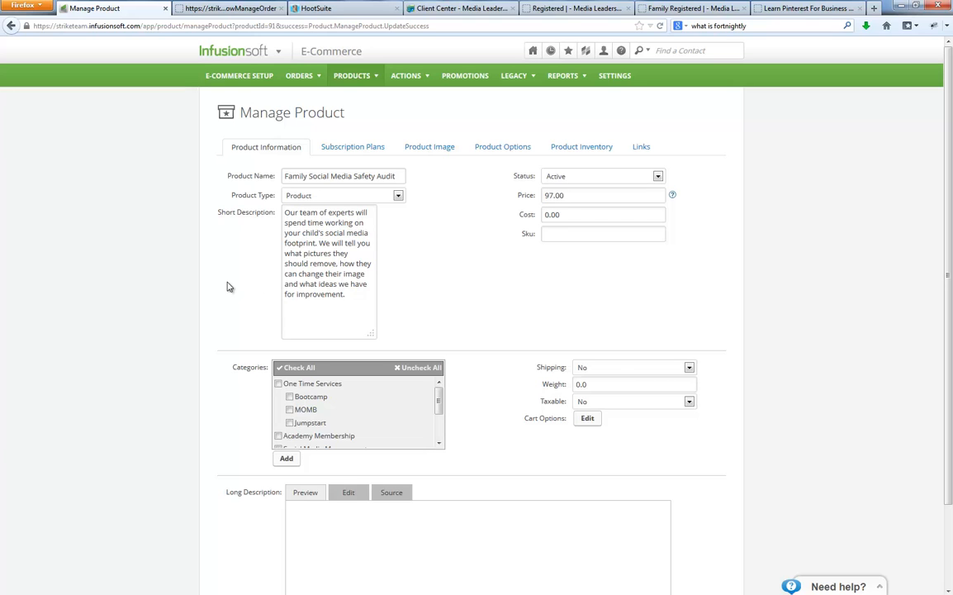
Assign the product to the Family Safety category and save it.
scroll(229, 287, down, 2)
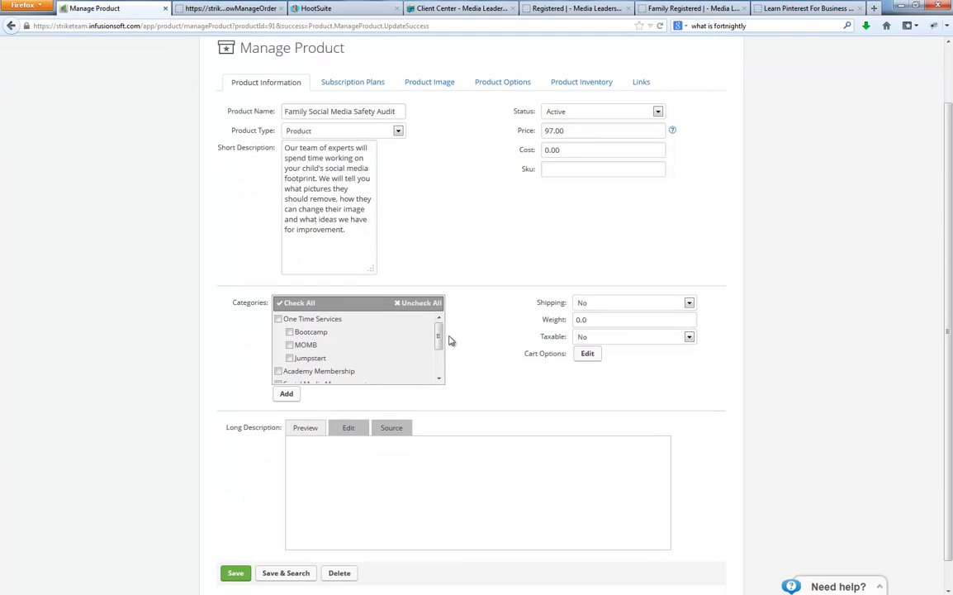
drag(444, 336, 439, 372)
click(278, 376)
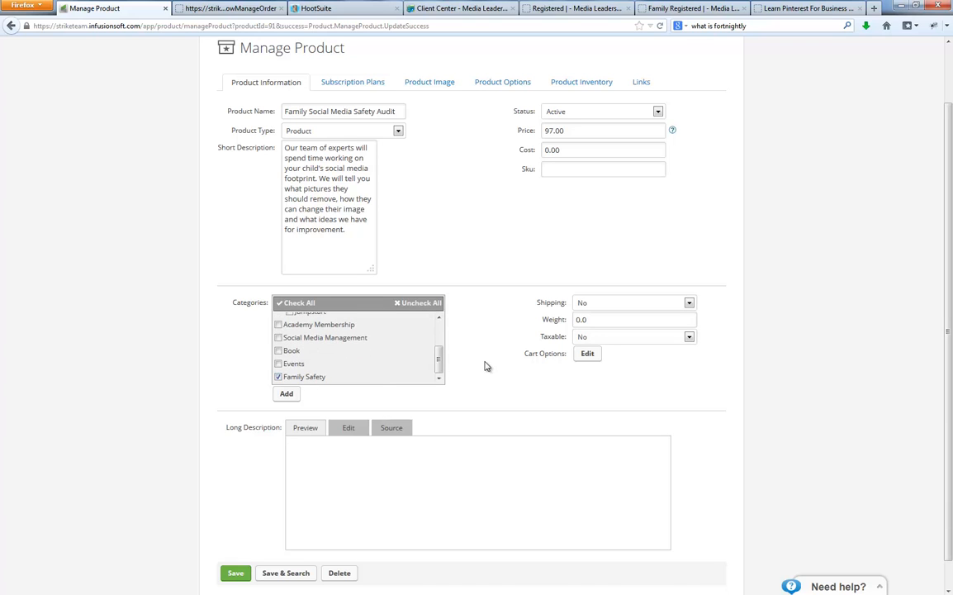
scroll(781, 380, down, 1)
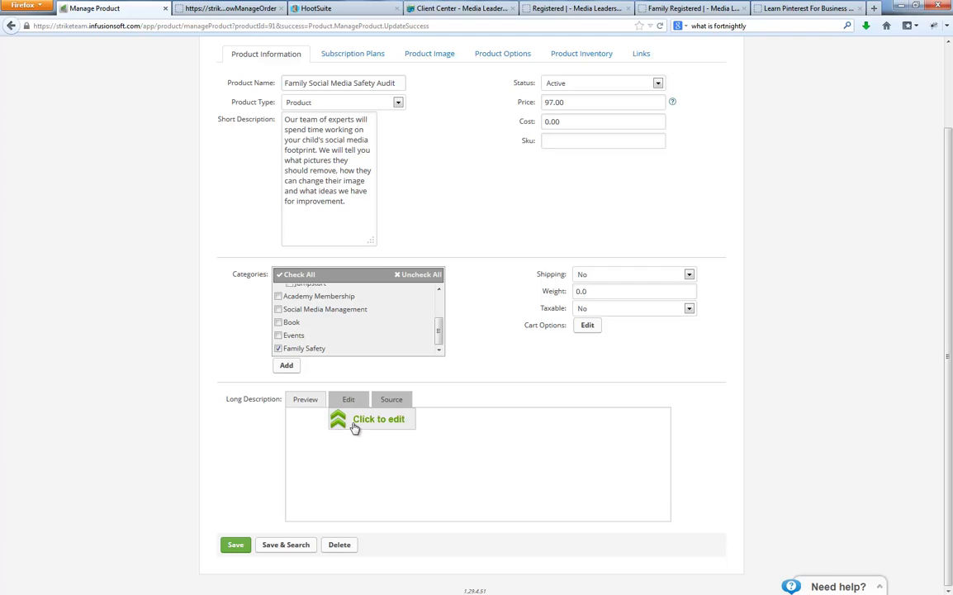
click(234, 545)
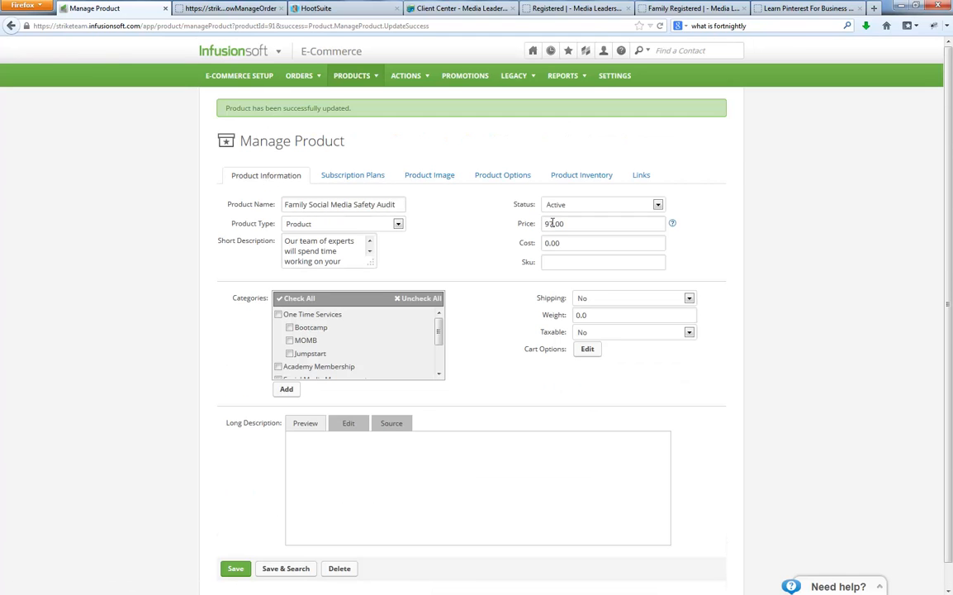
Check the subscription plans of the Family Social Media Safety Audit product.
click(347, 175)
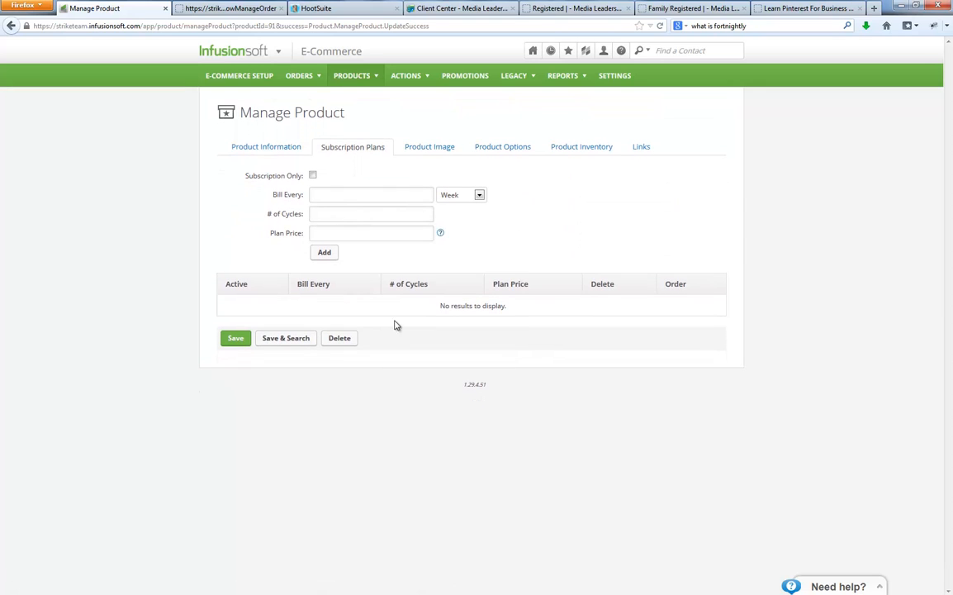
drag(439, 306, 566, 310)
click(566, 310)
Upload Light-Bright-and-Polite-Family-Subscription as the audit's product image and save the product.
click(419, 147)
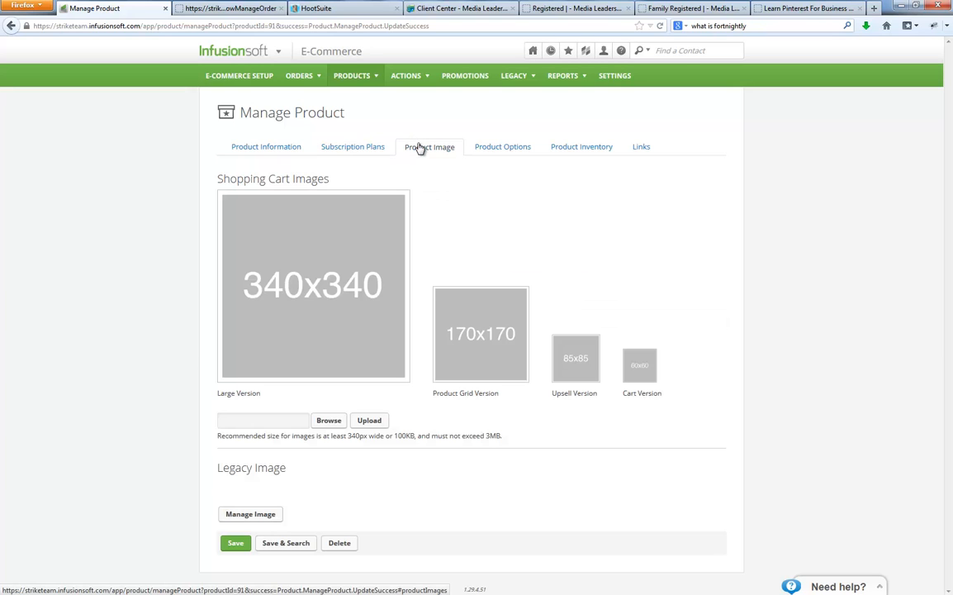
click(329, 421)
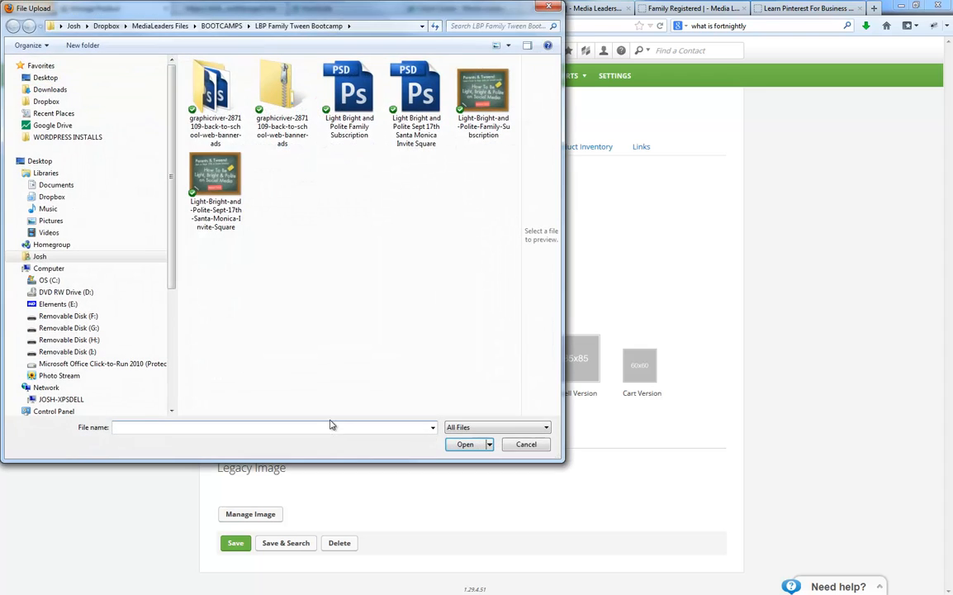
click(221, 174)
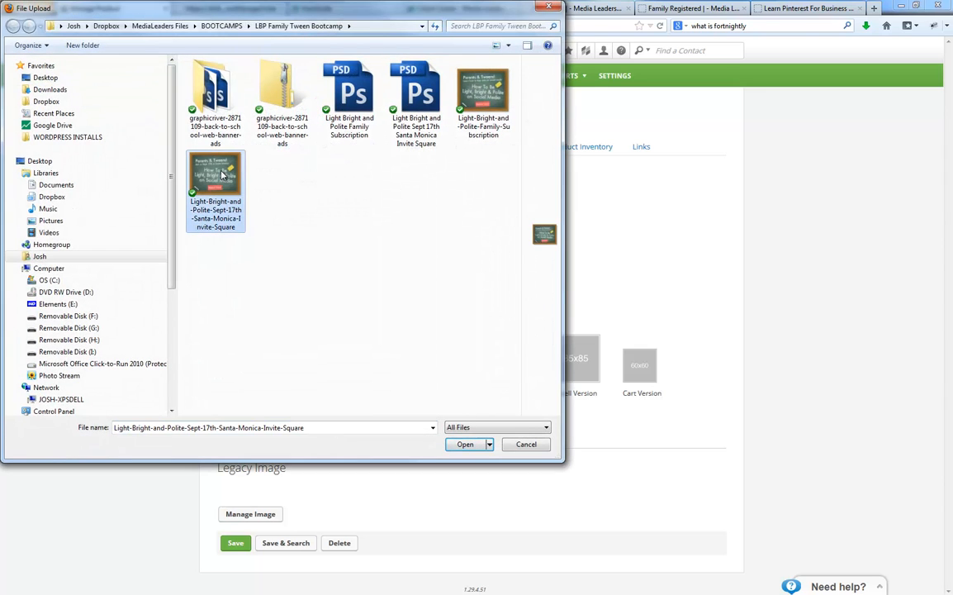
double_click(482, 100)
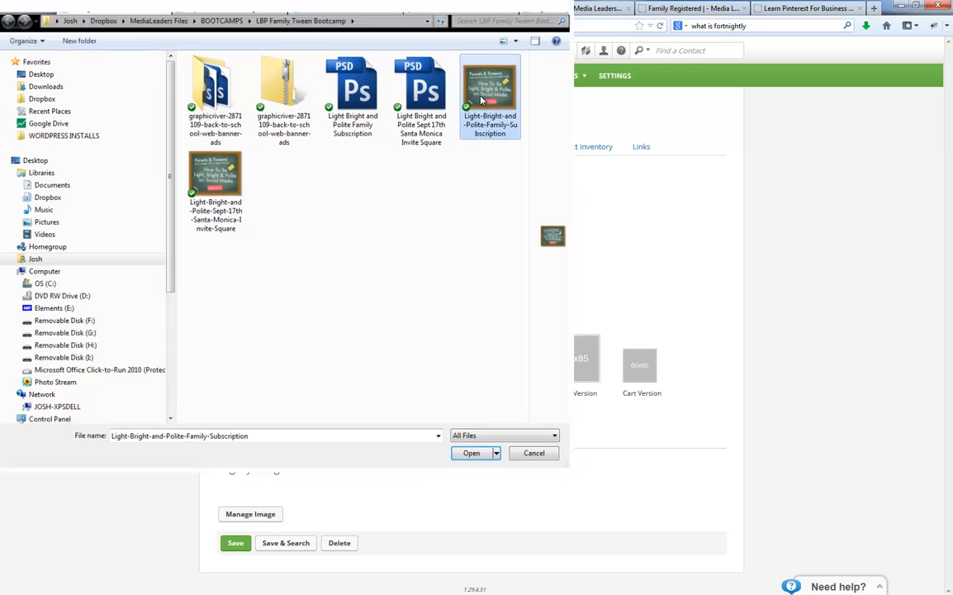
click(368, 422)
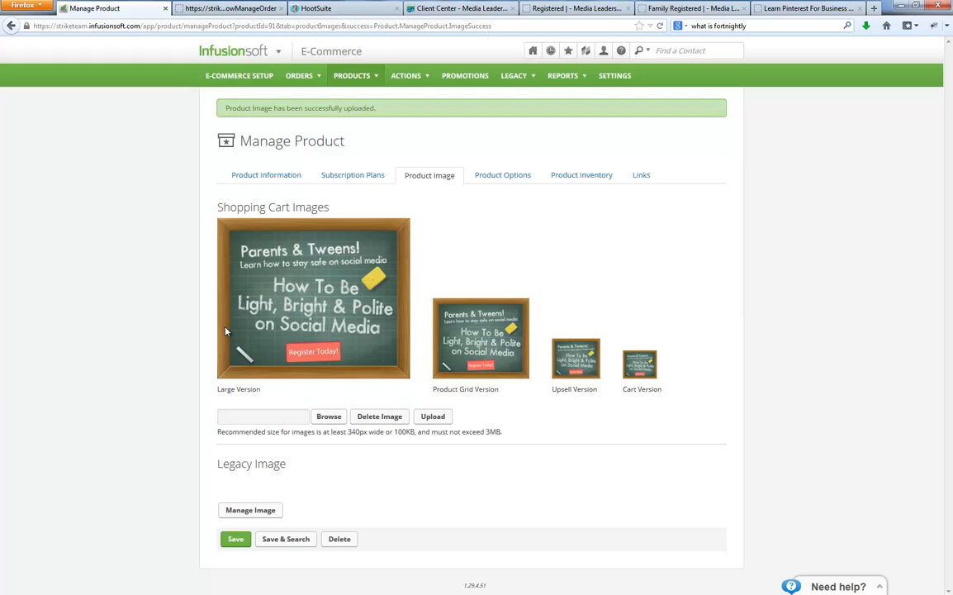
scroll(226, 331, down, 1)
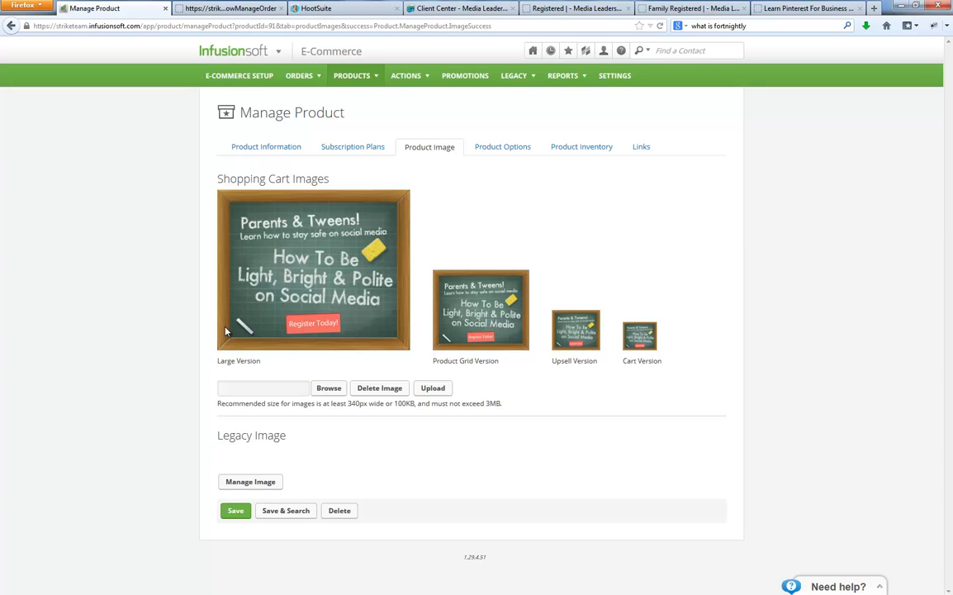
click(236, 510)
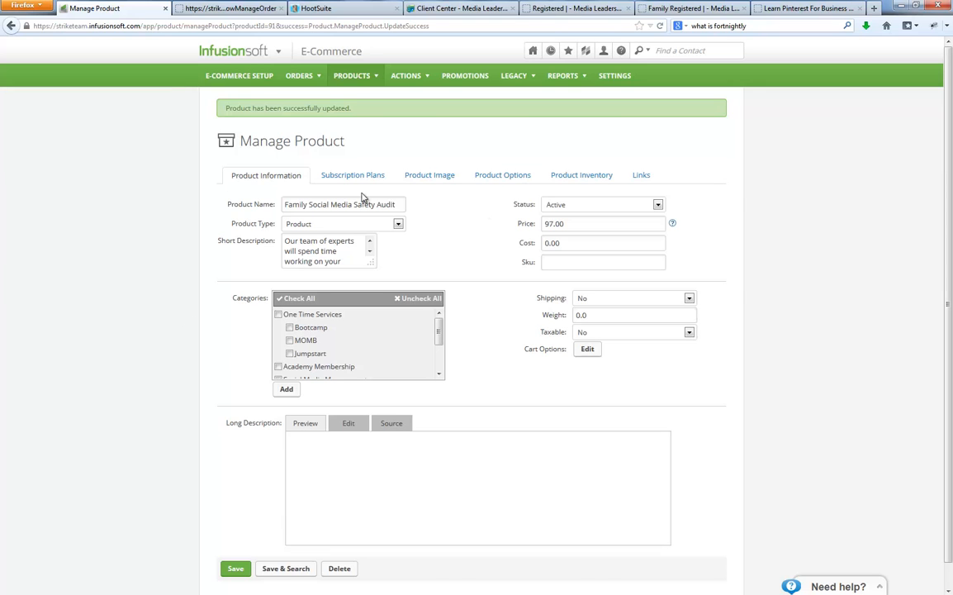
Look through the audit's product options, product inventory and links.
click(527, 180)
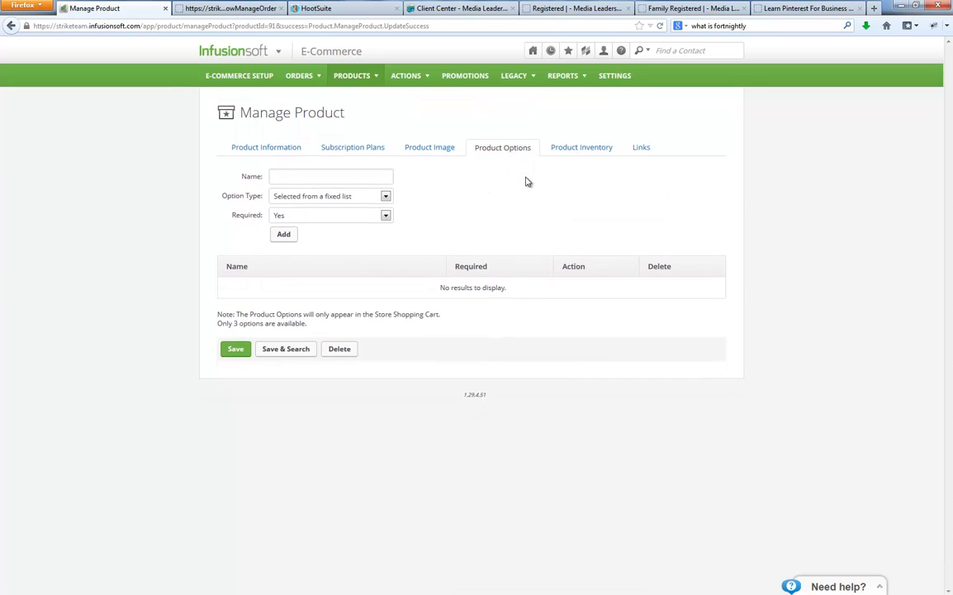
click(583, 150)
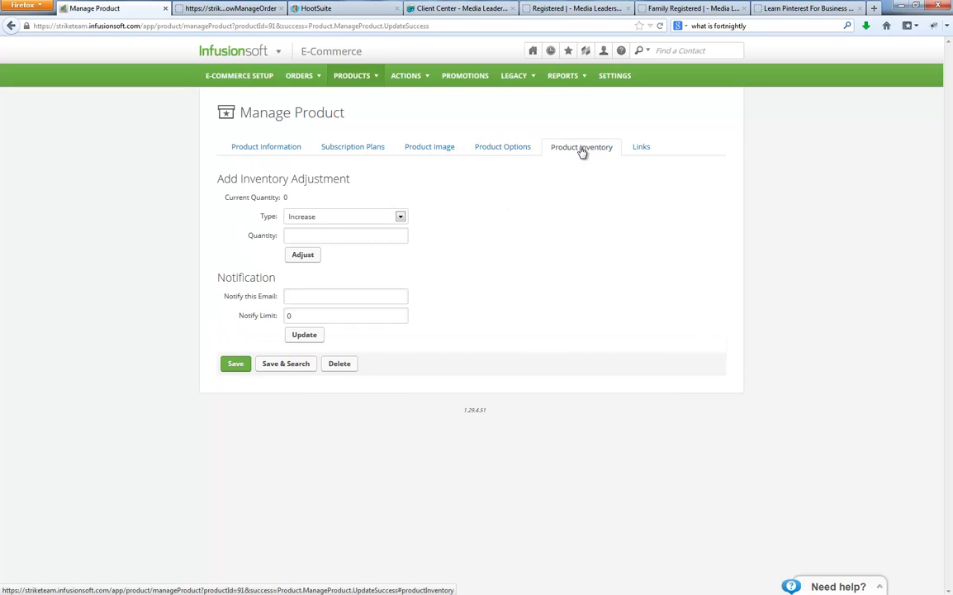
click(640, 149)
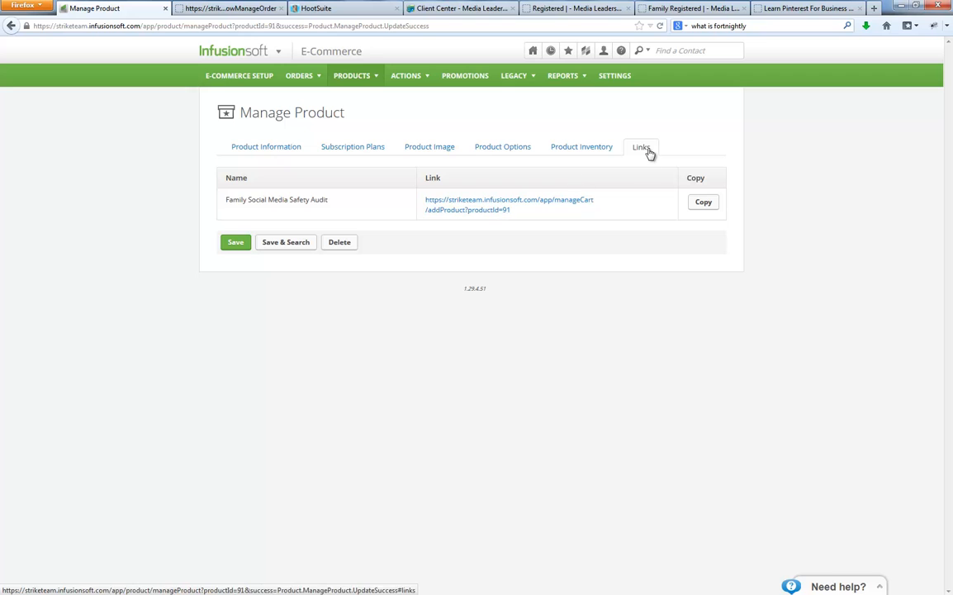
Examine the audit's order form from items to checkout, then close it and return to the product page.
click(506, 205)
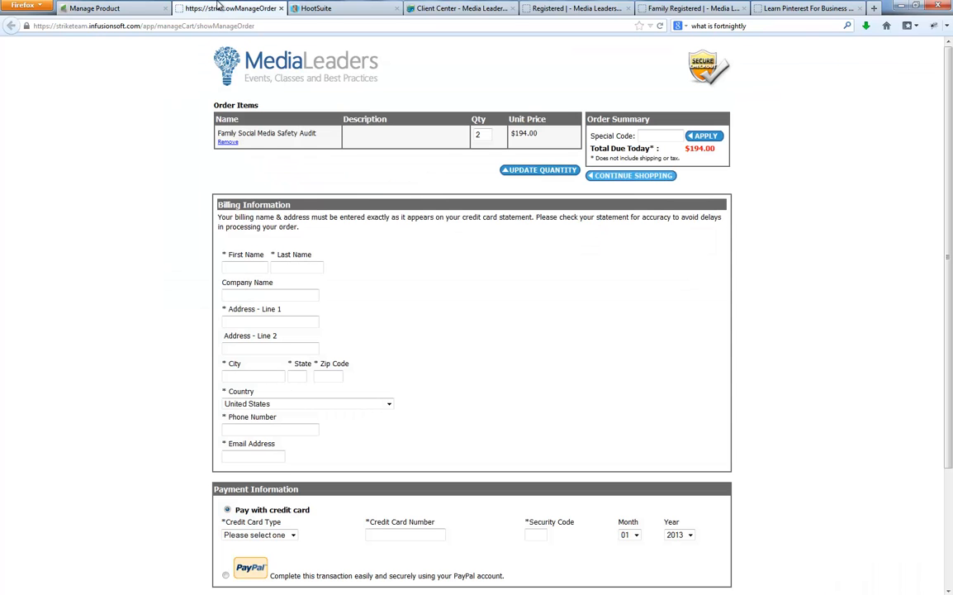
scroll(711, 316, down, 3)
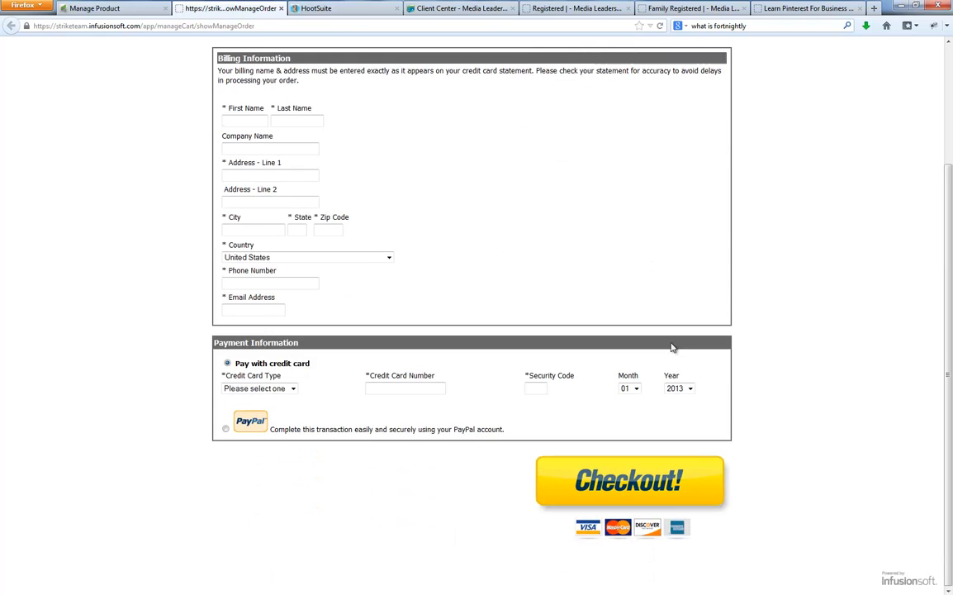
scroll(672, 290, up, 3)
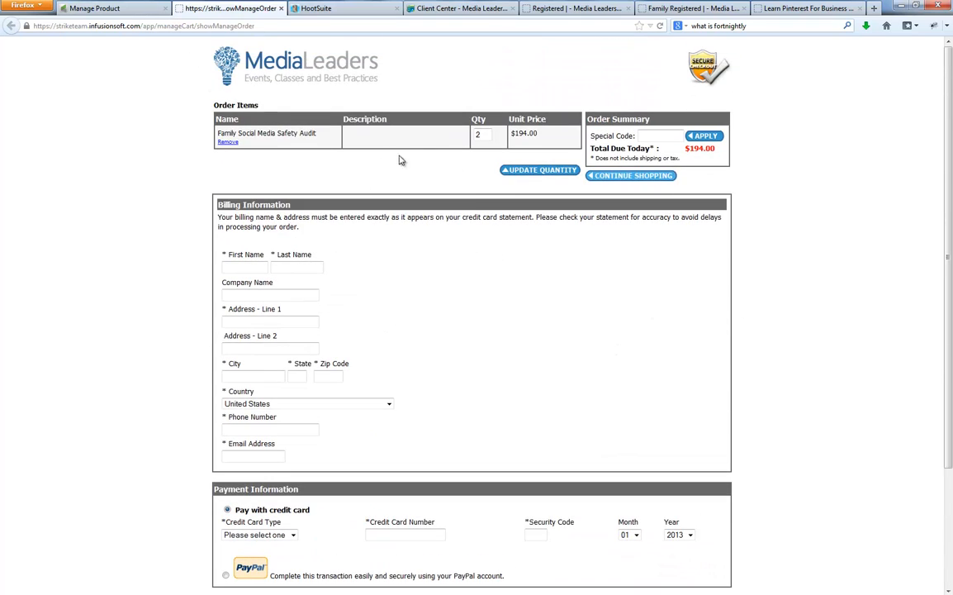
click(281, 8)
click(106, 8)
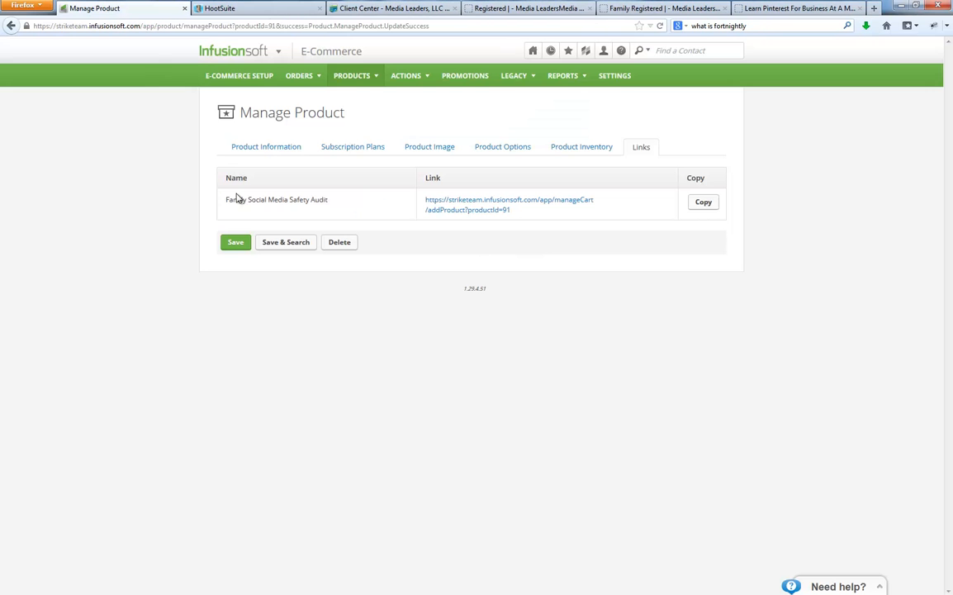
Return to the product list and open the Family Social Media Safety Membership product to check its name.
click(355, 77)
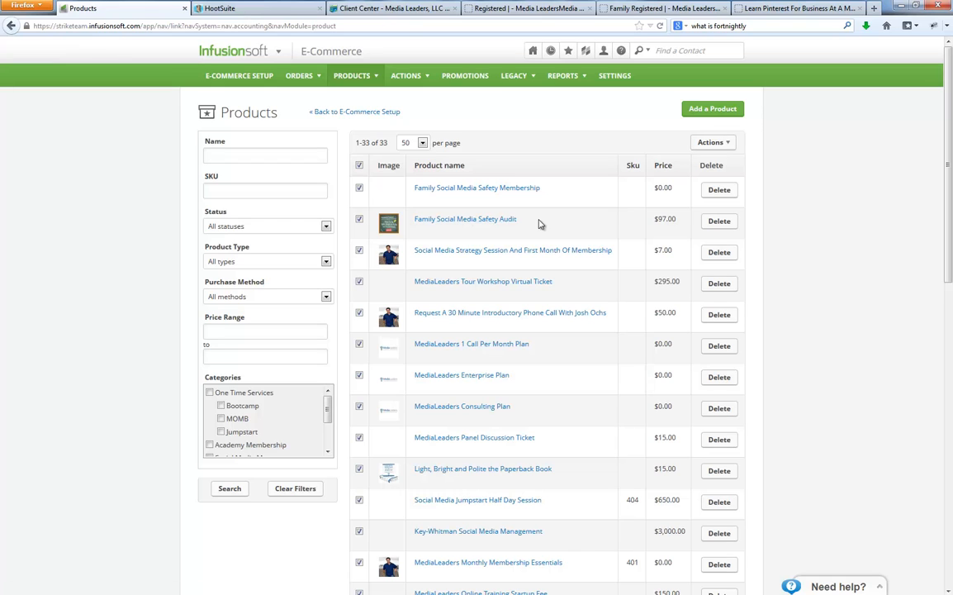
drag(657, 219, 683, 222)
click(684, 222)
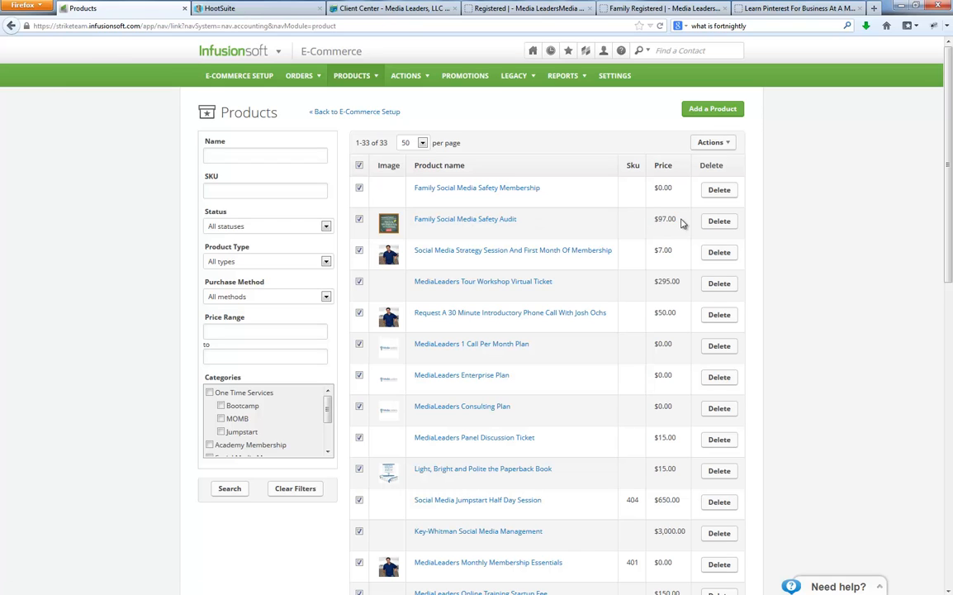
click(457, 188)
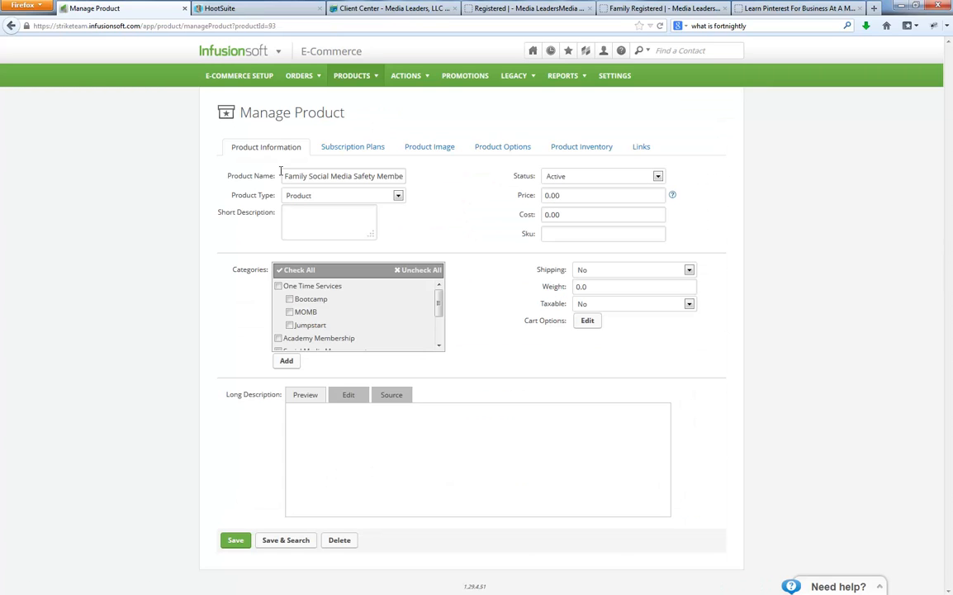
drag(355, 176, 452, 175)
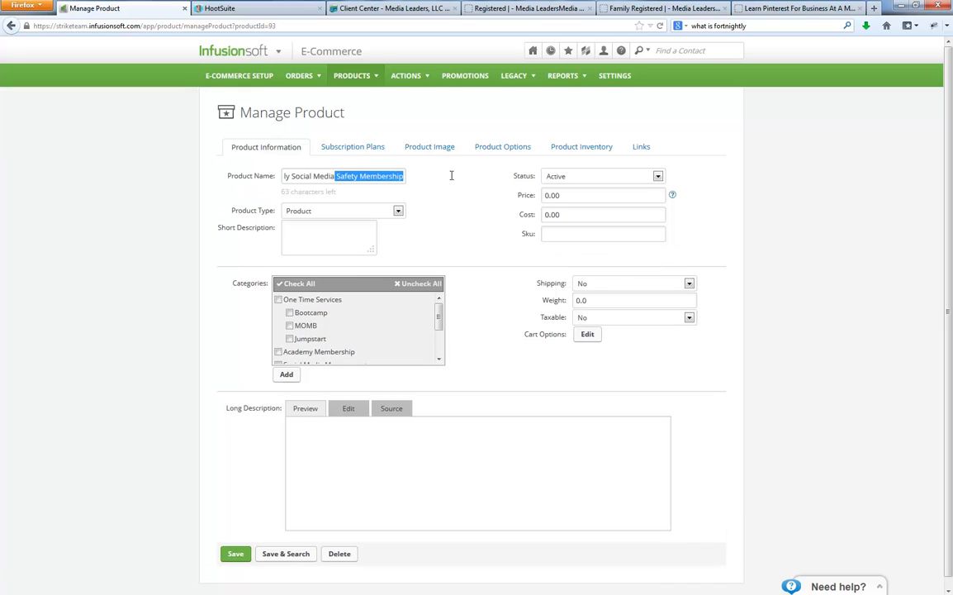
click(396, 175)
click(464, 184)
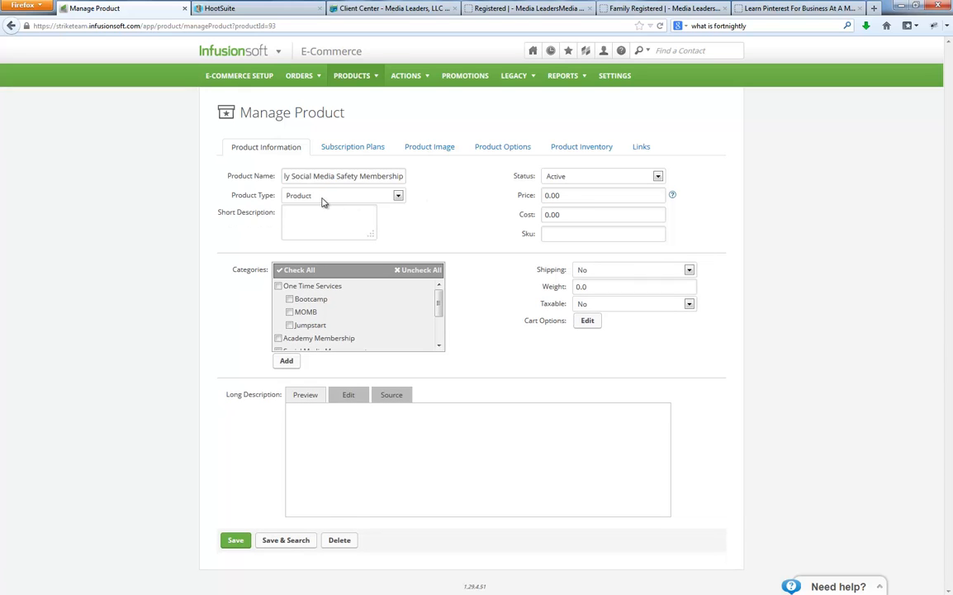
Enlarge the membership's short description box and save a text beginning "Keep your kid safe with our monthly tips and insider techniques".
drag(372, 235, 532, 344)
text(Keep your kid safe with our monthly tips and insider techniques you can use to be up-to-date on social media safety best practices. You will also get invited to an exclusive group where you can ask questions and connect with other parents.)
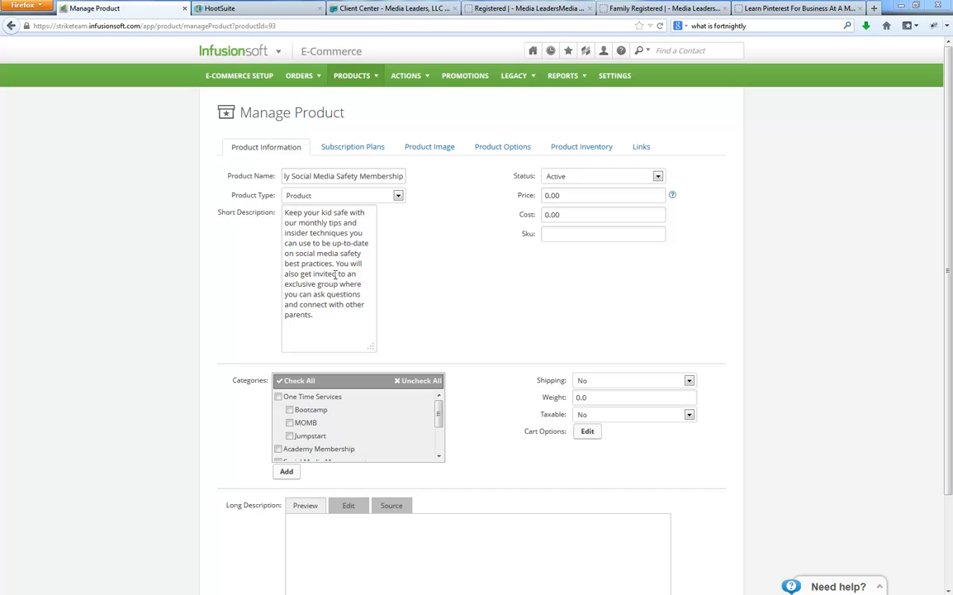
click(332, 318)
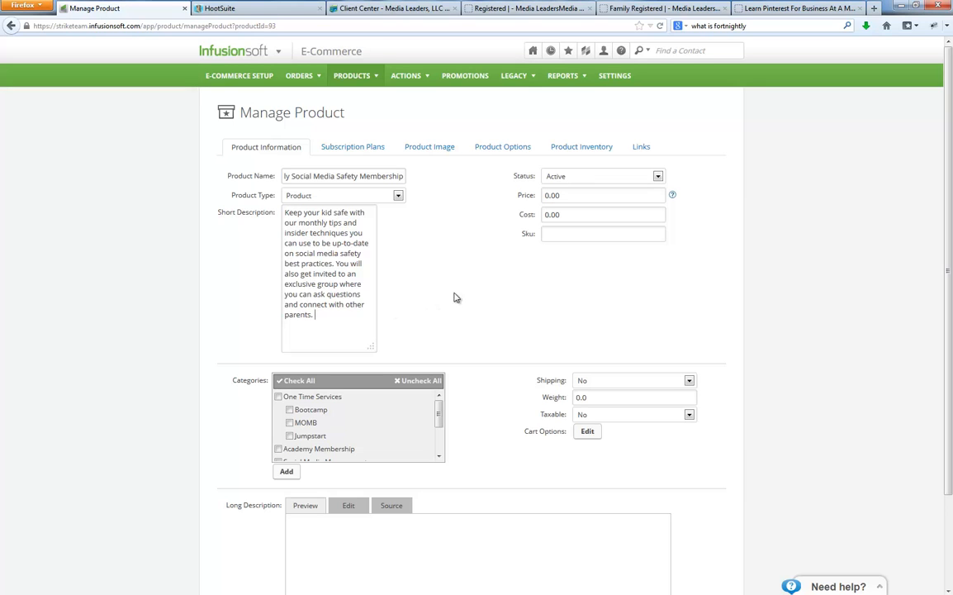
scroll(475, 293, down, 3)
click(238, 546)
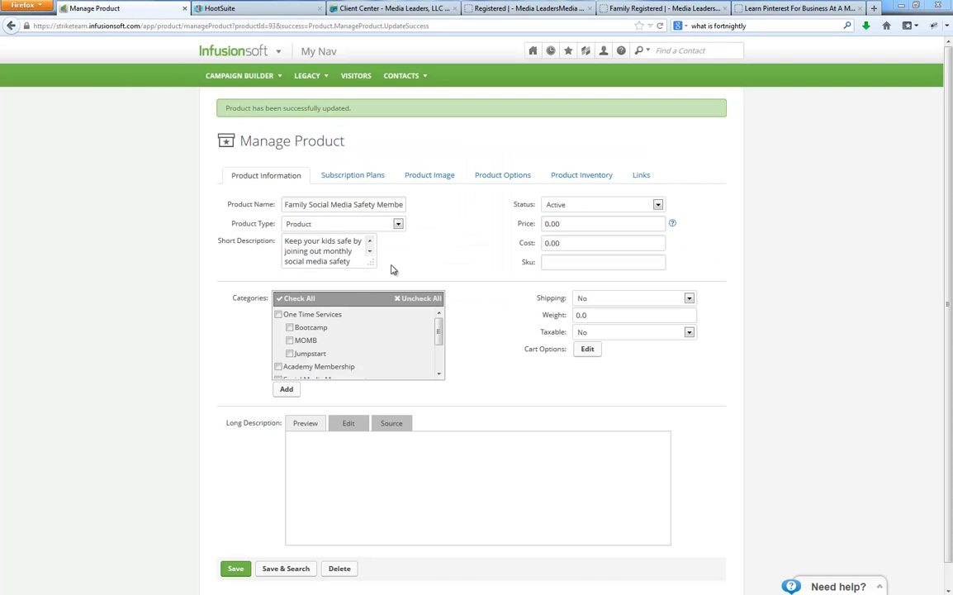
Enlarge the short description box to review the saved text and check the membership's subscription plans.
drag(382, 266, 464, 296)
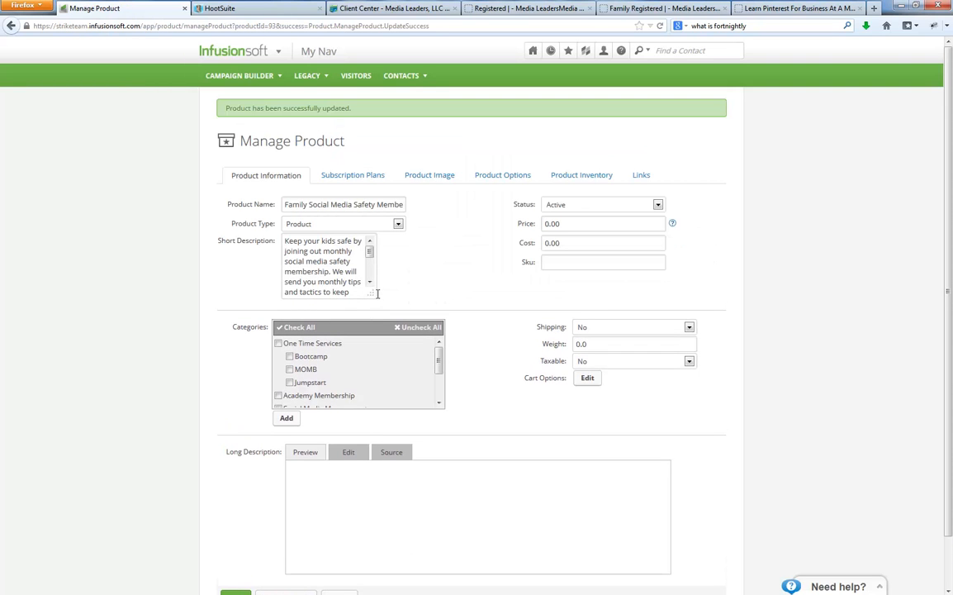
drag(374, 295, 377, 324)
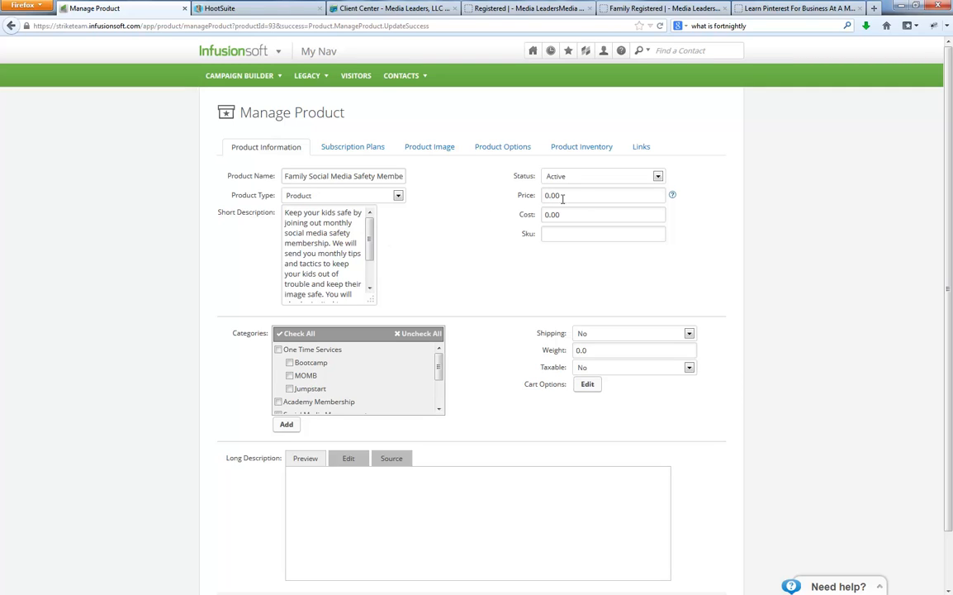
click(355, 146)
click(265, 149)
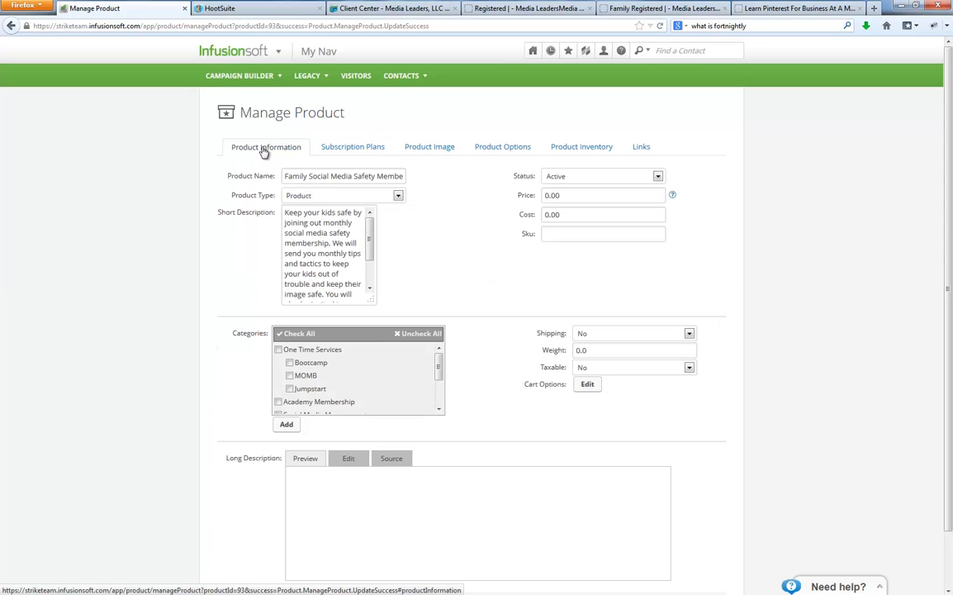
Assign the membership product to the Family Safety category and save it.
drag(440, 365, 441, 388)
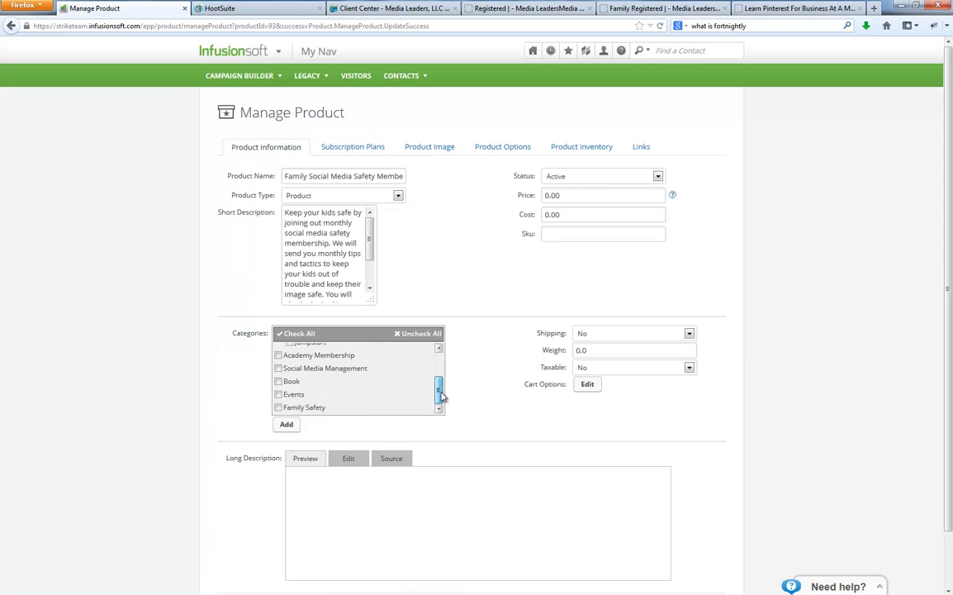
click(279, 408)
scroll(190, 385, down, 2)
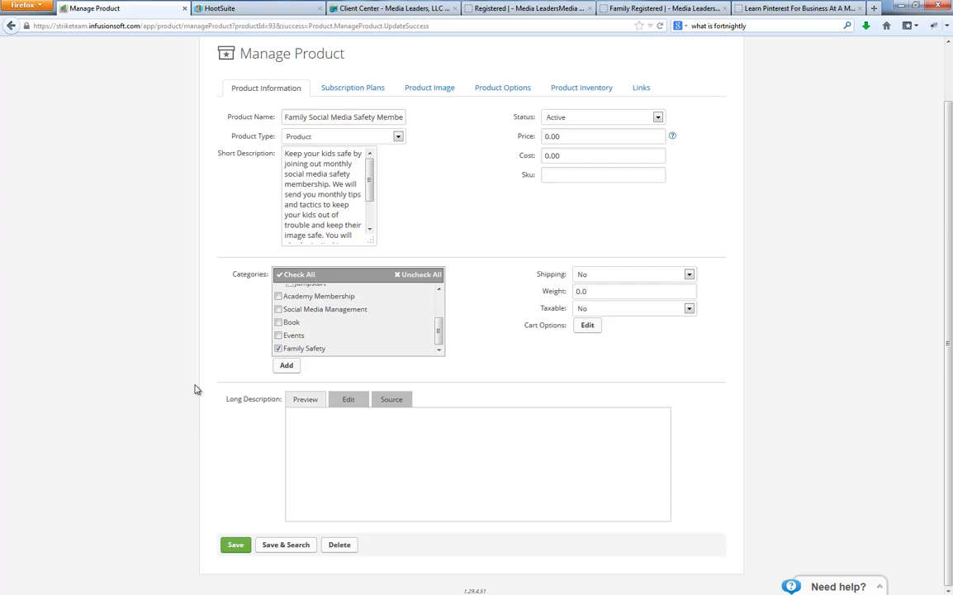
click(237, 547)
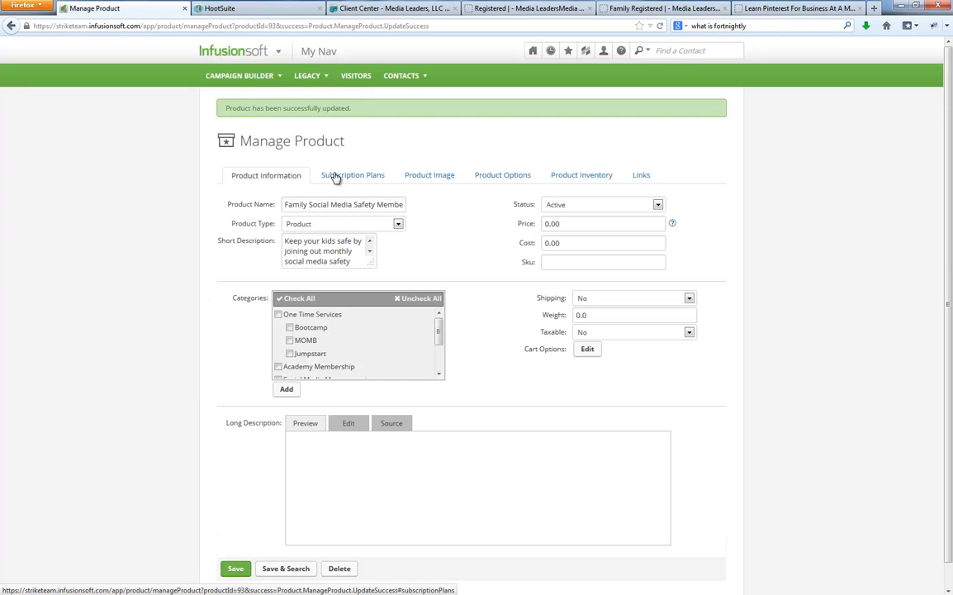
Add a subscription-only plan billed every 1 month at a price of 9.95 and save the membership product.
click(337, 178)
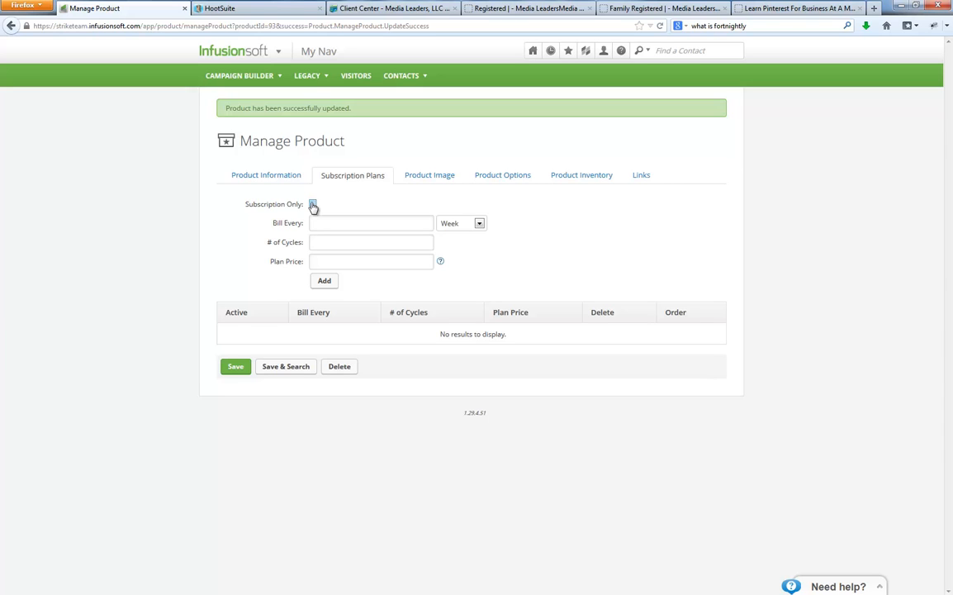
click(314, 176)
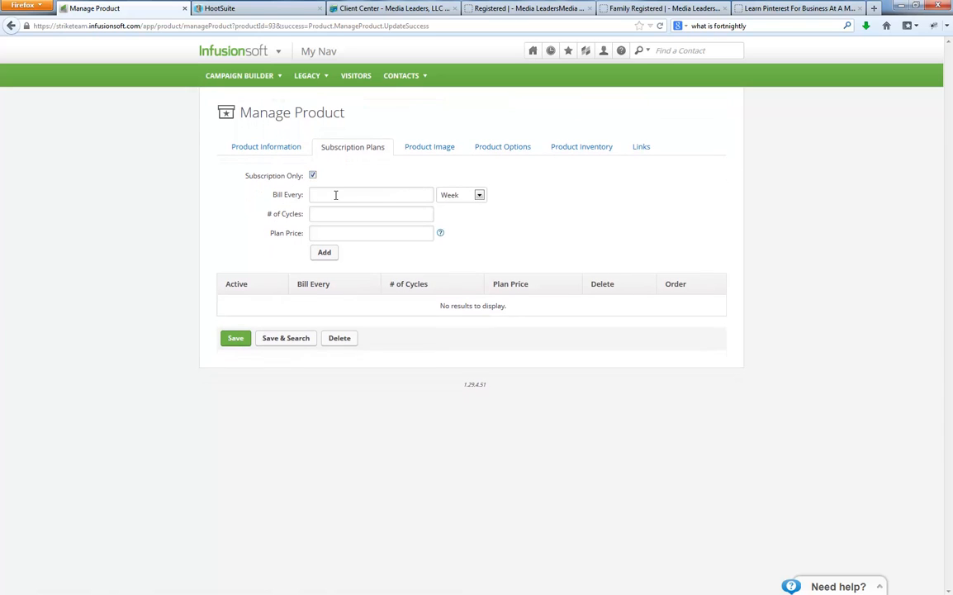
text(1)
click(456, 196)
click(460, 219)
click(332, 235)
text(9.95)
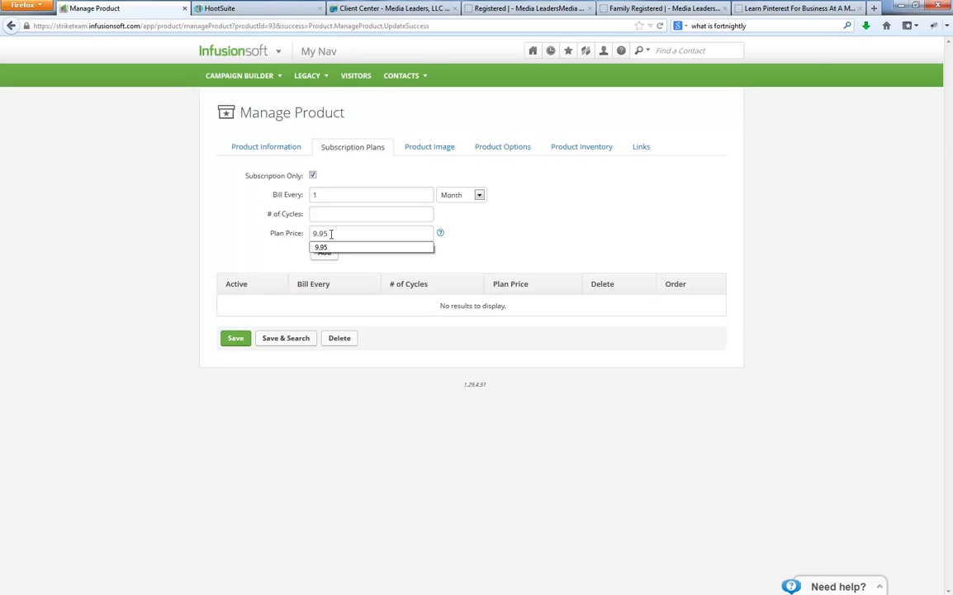
click(326, 254)
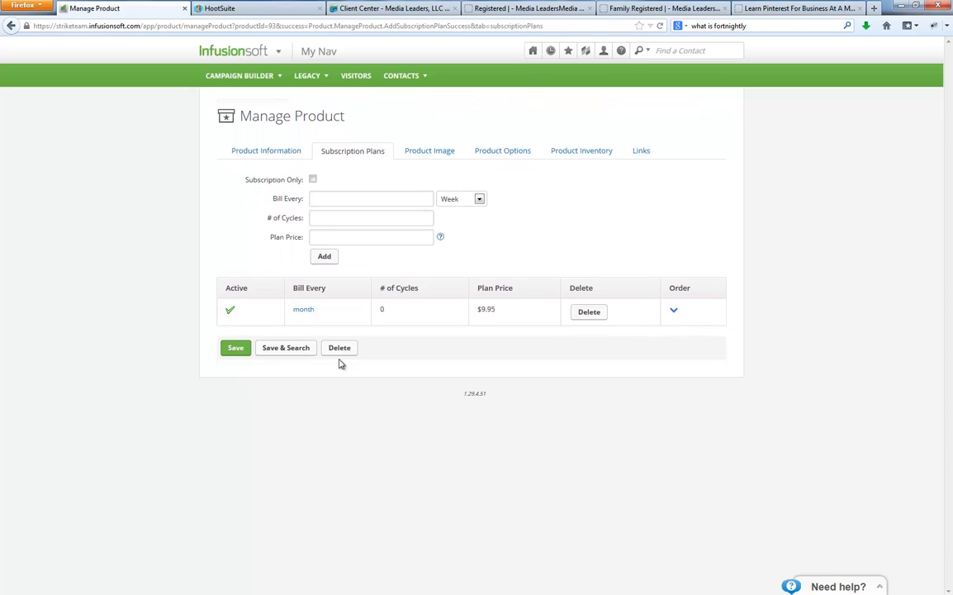
click(236, 344)
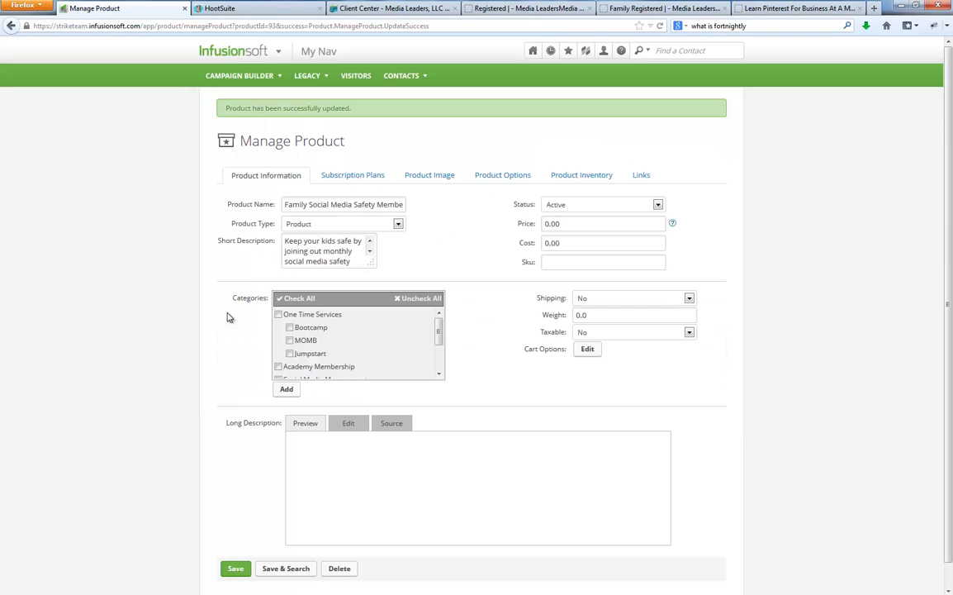
Upload the Light-Bright-and-Polite-Family-Subscription picture as the membership's shopping cart image and save the product.
click(438, 174)
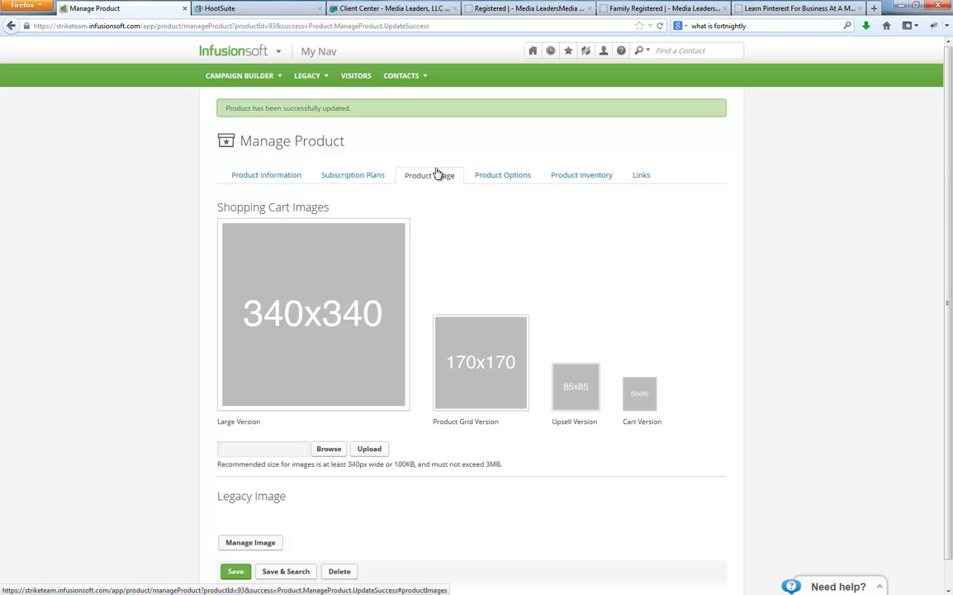
click(328, 448)
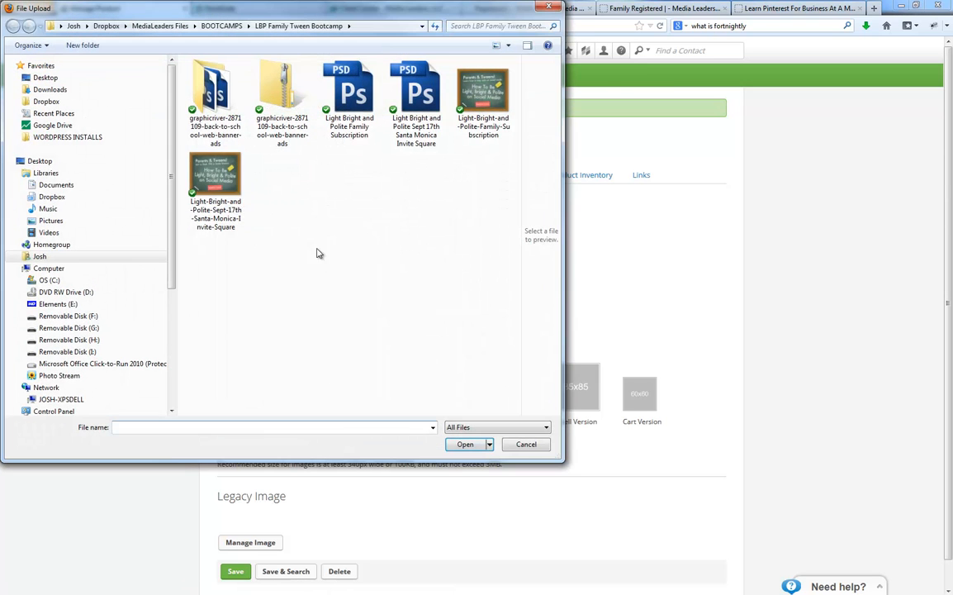
click(214, 175)
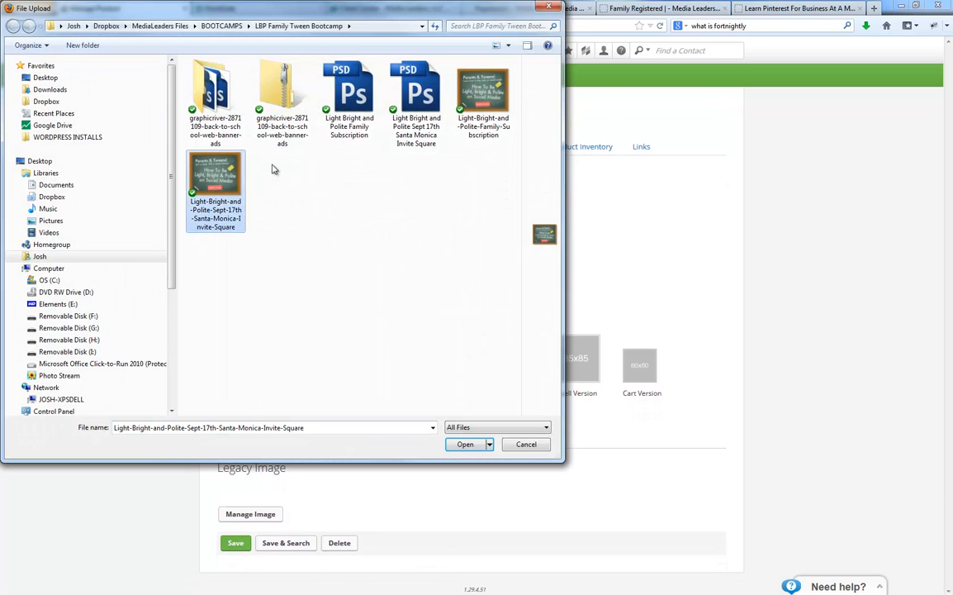
click(480, 97)
double_click(480, 98)
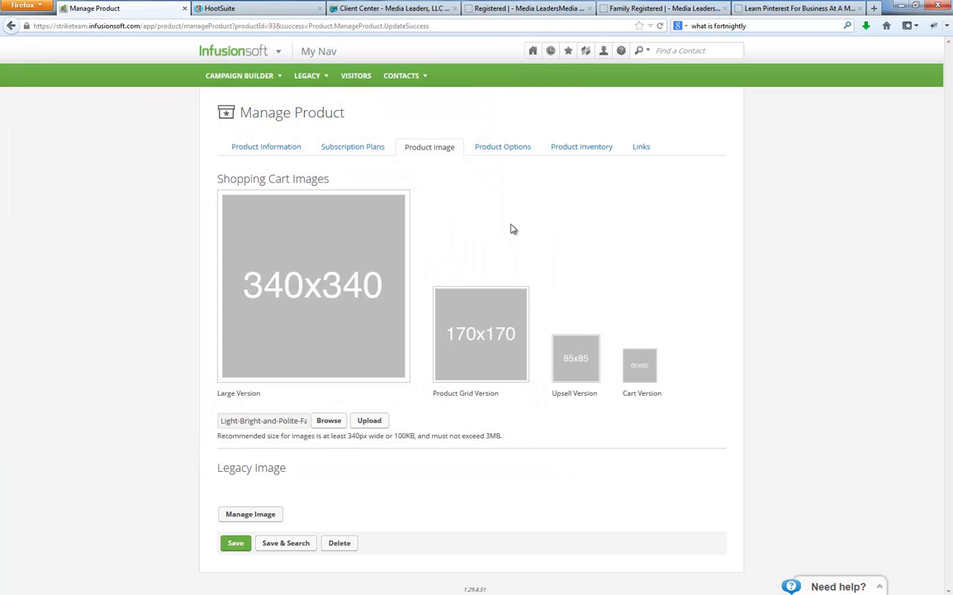
click(369, 421)
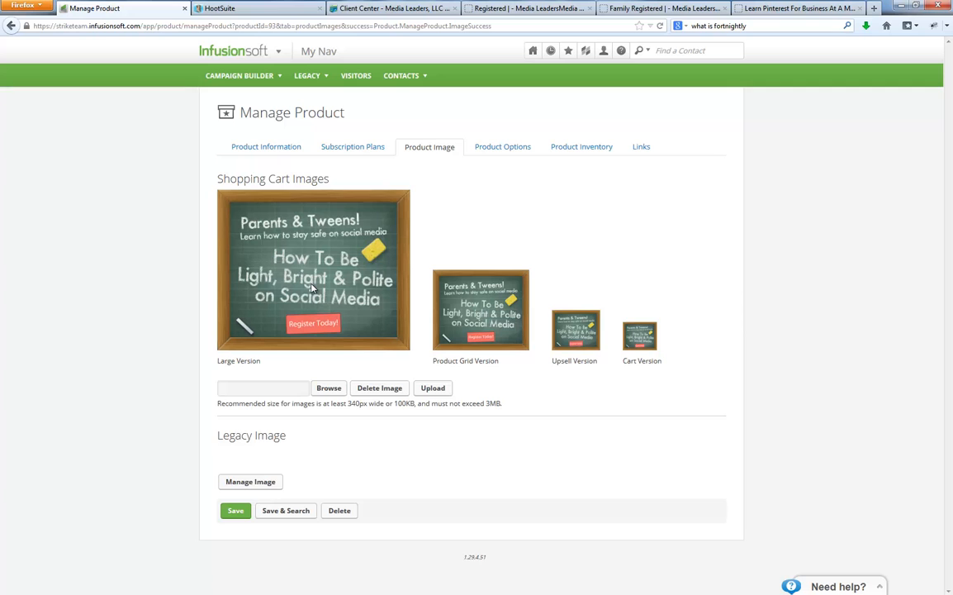
click(238, 512)
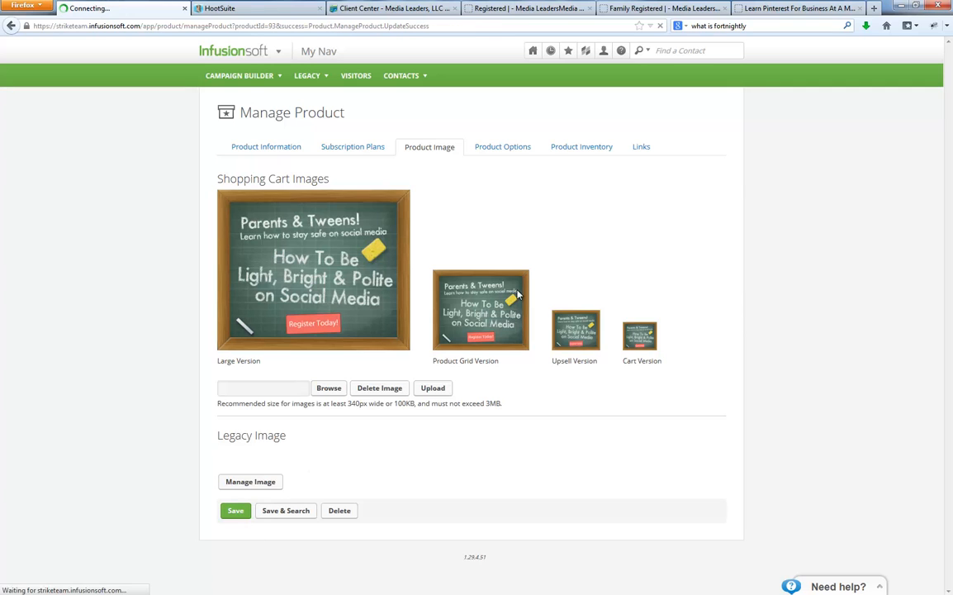
Look over the membership product's options and inventory settings and return to its product information.
click(500, 176)
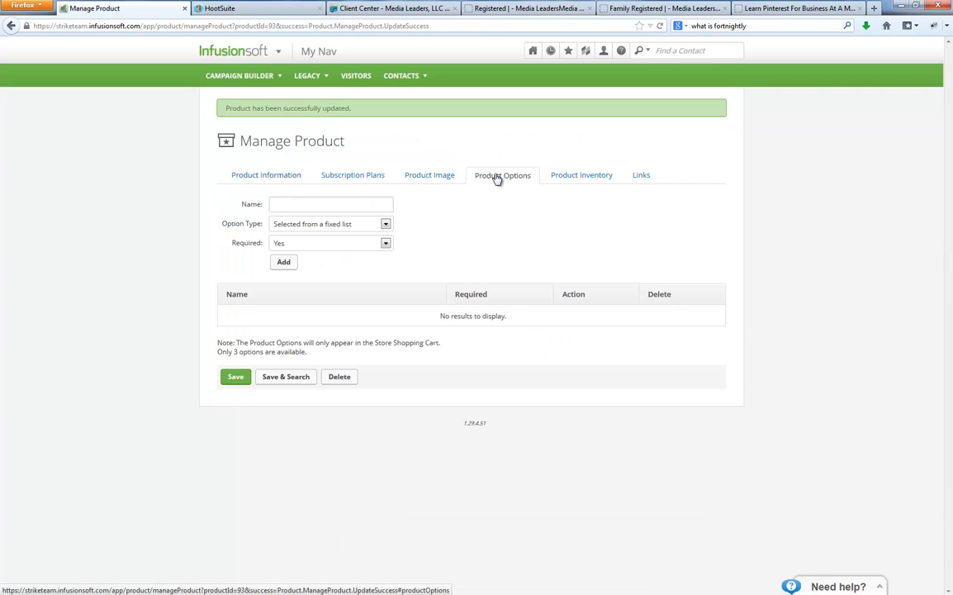
click(566, 177)
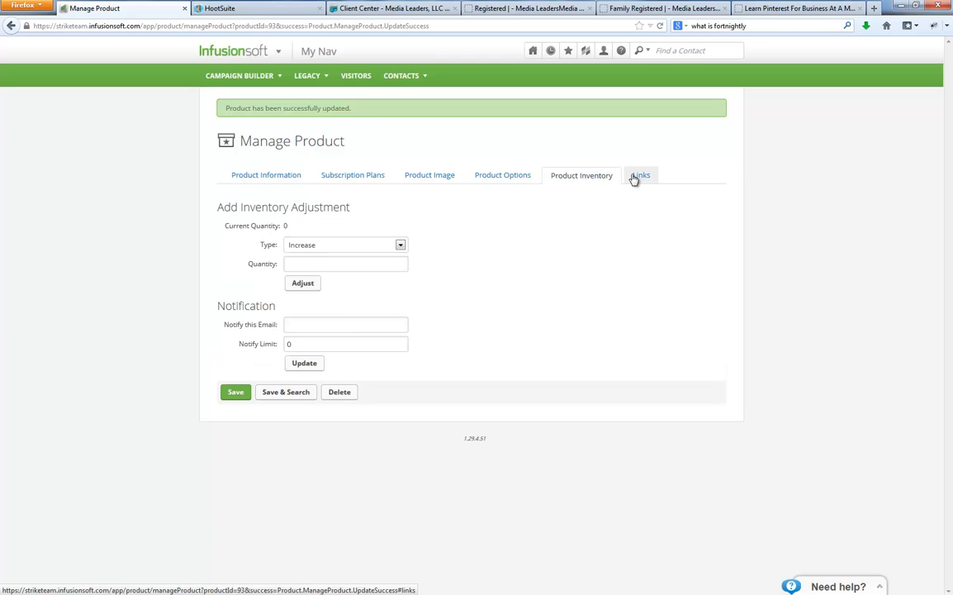
click(267, 177)
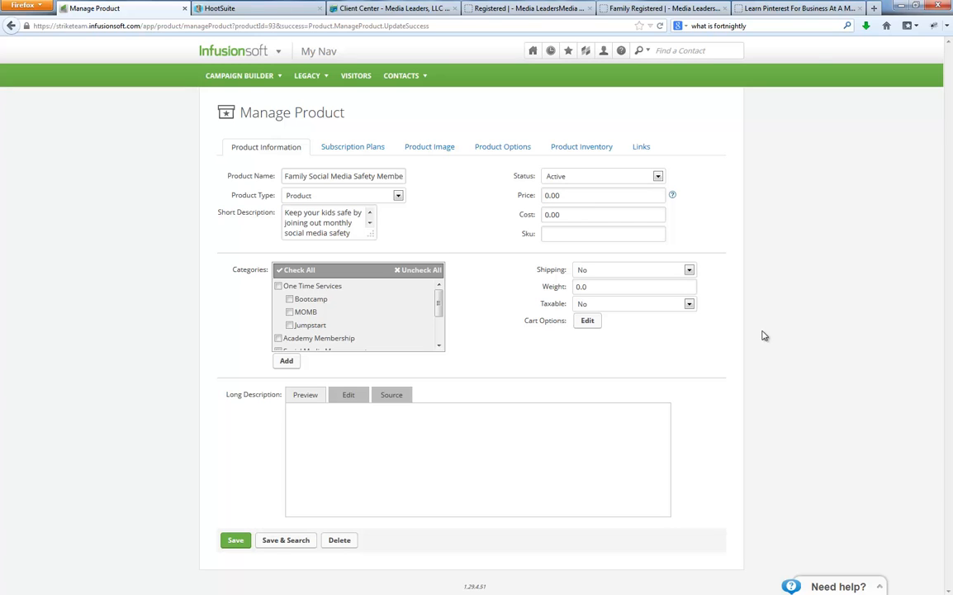
Open the "Family Safety Monthly Audit + Subscription" order form from the e-commerce setup.
mouse_move(236, 58)
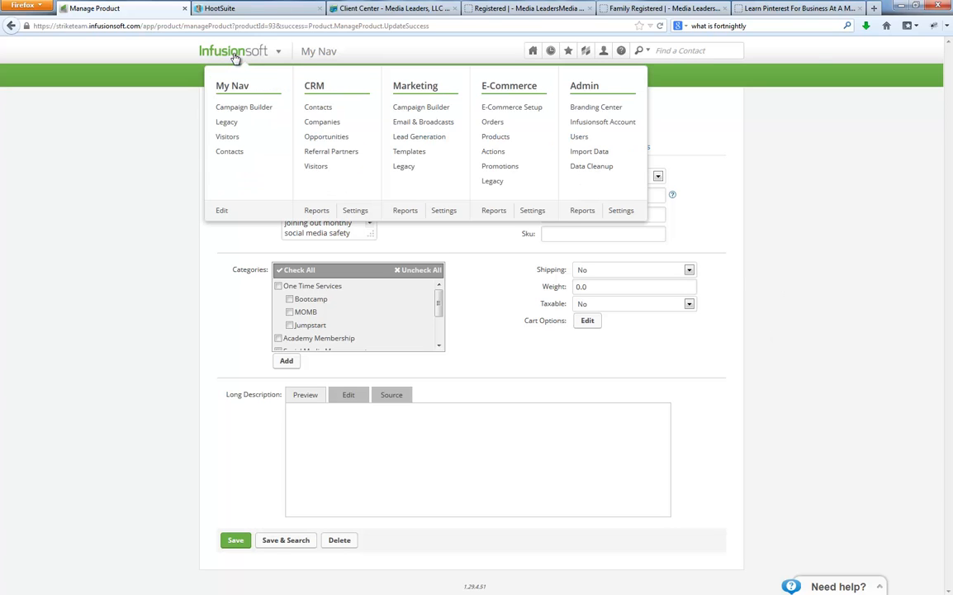
click(506, 108)
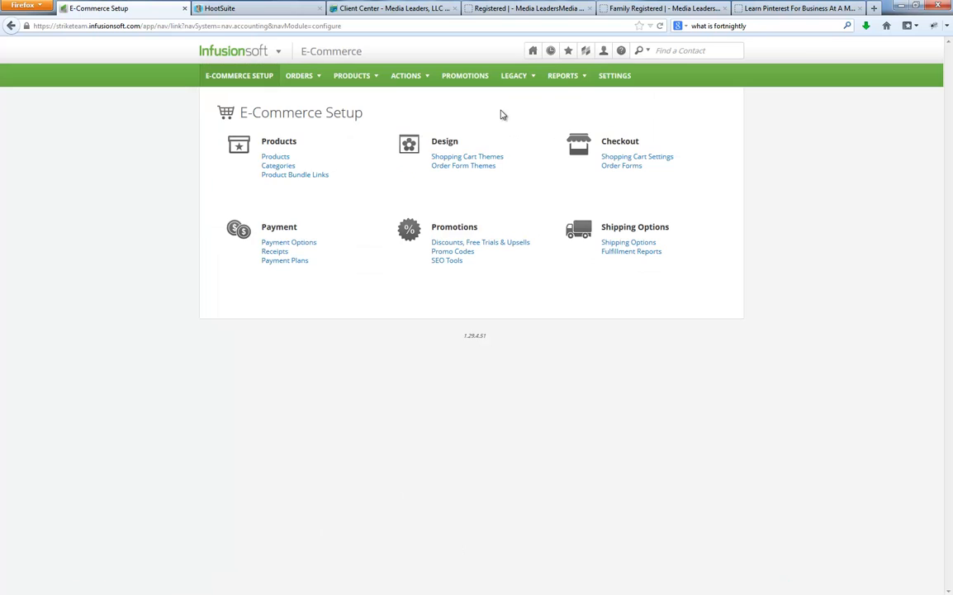
click(625, 167)
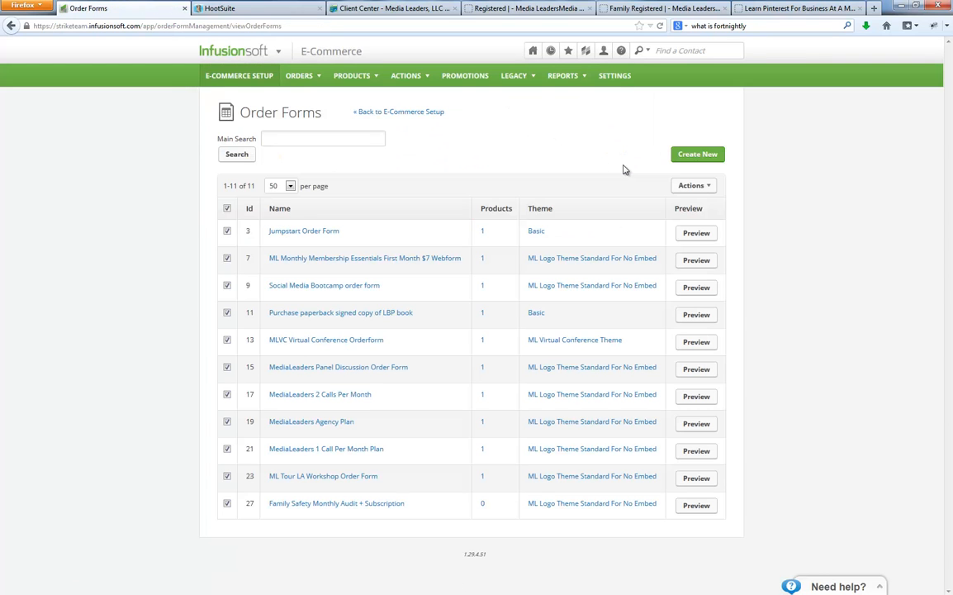
click(357, 504)
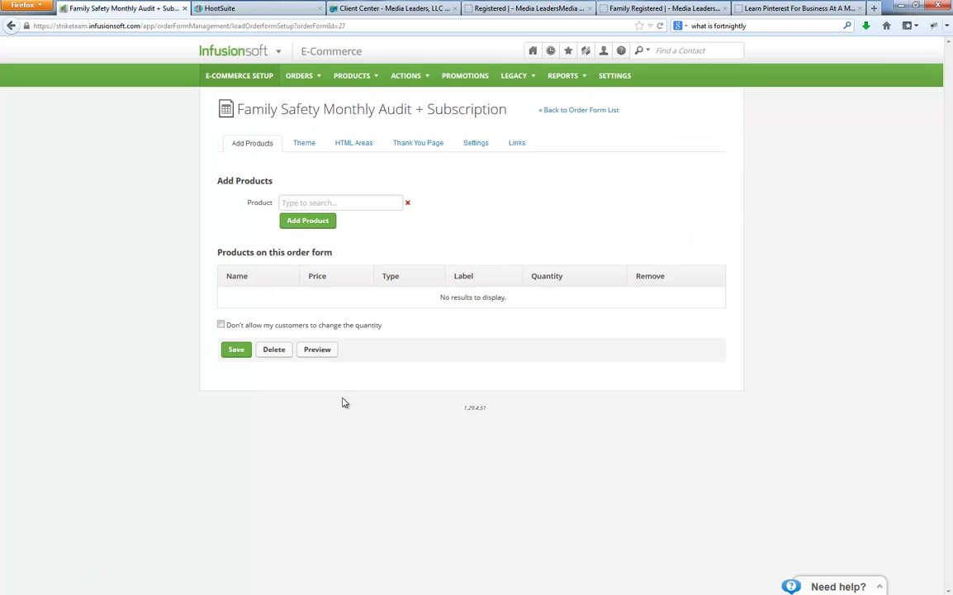
Add the Family Social Media Safety Audit product to the order form.
click(363, 204)
text(family)
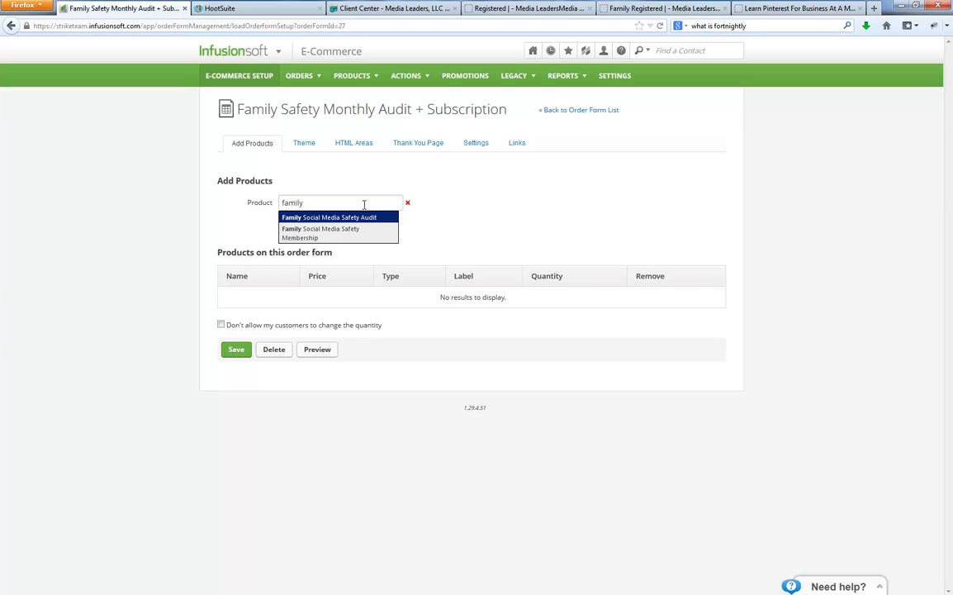
click(361, 218)
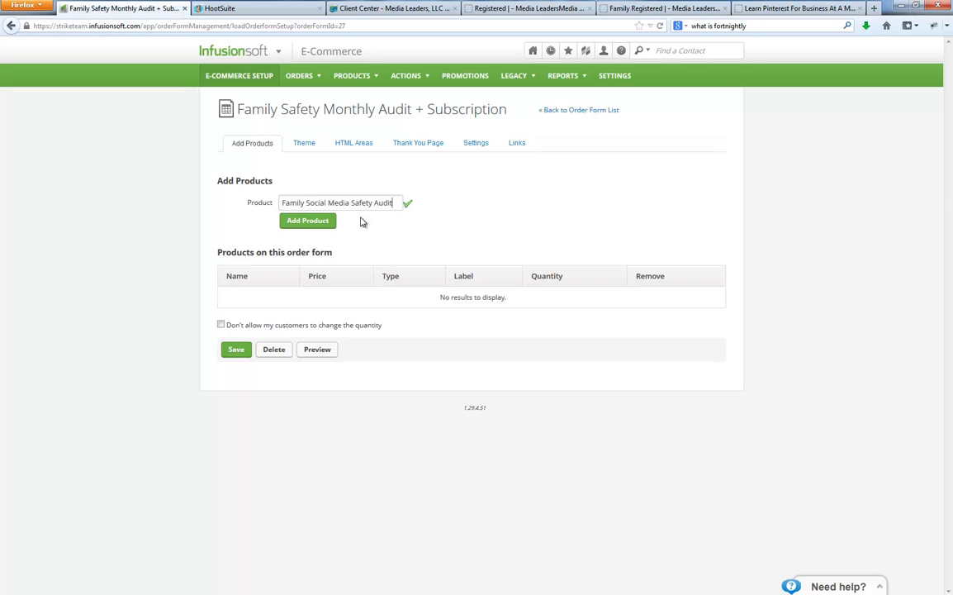
click(314, 219)
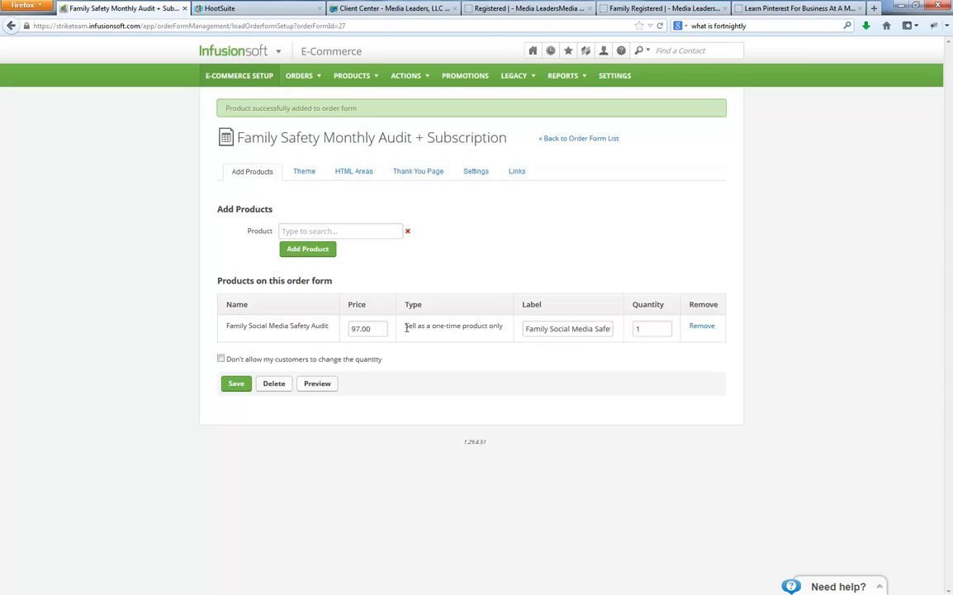
drag(403, 326, 491, 330)
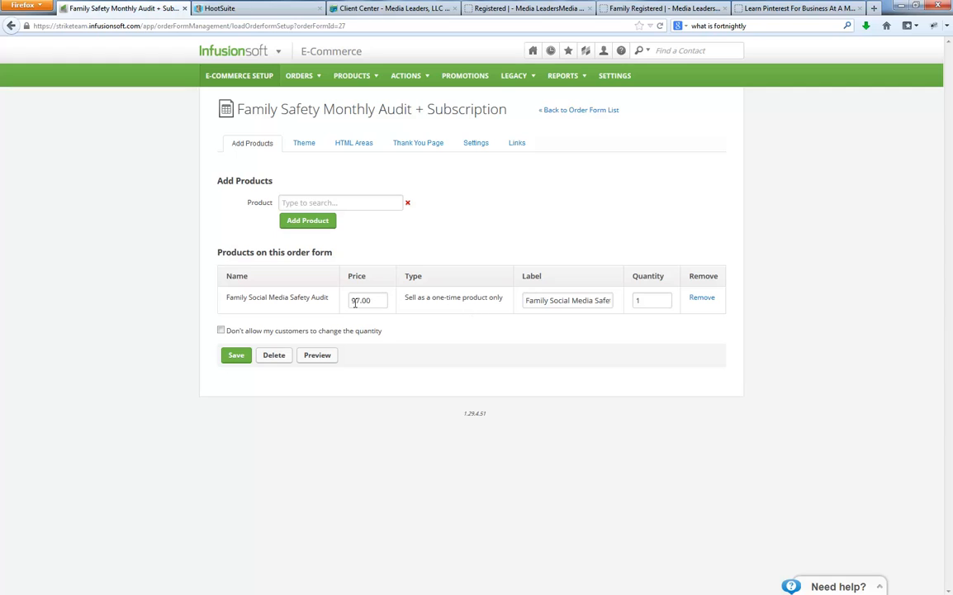
Add the Family Social Media Safety Membership to the order form with the month subscription plan and save the product list.
click(337, 206)
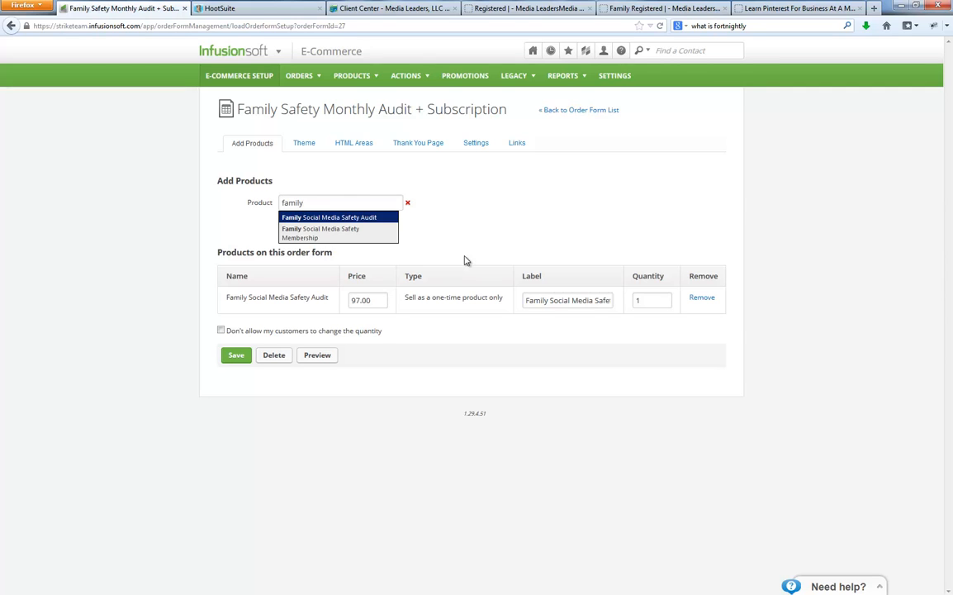
click(349, 242)
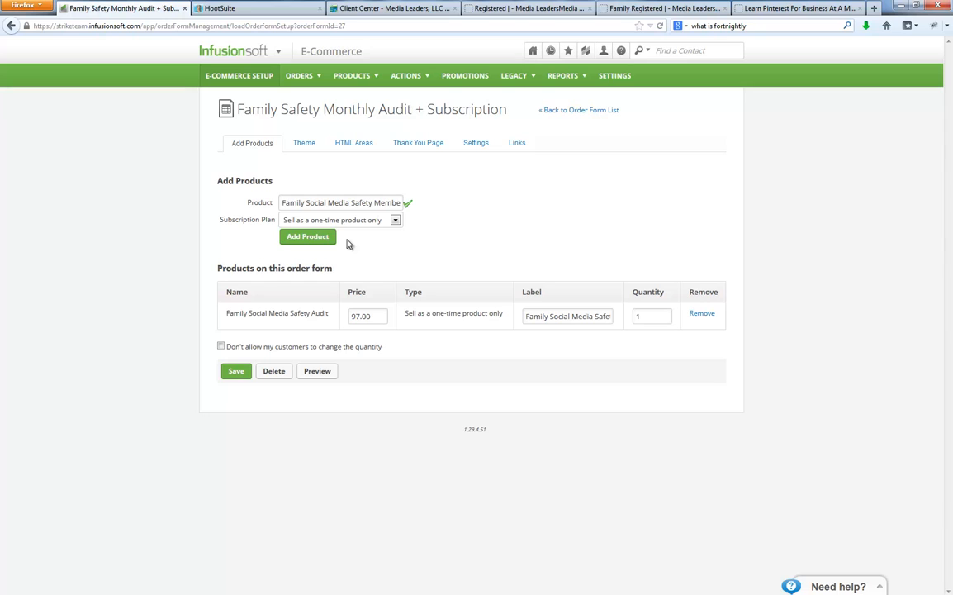
click(346, 219)
click(339, 242)
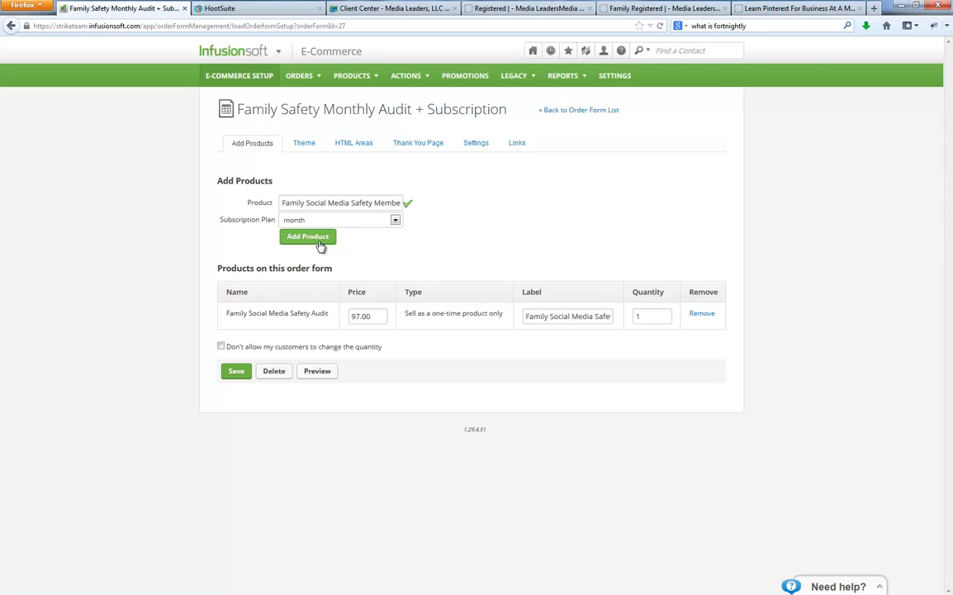
click(321, 246)
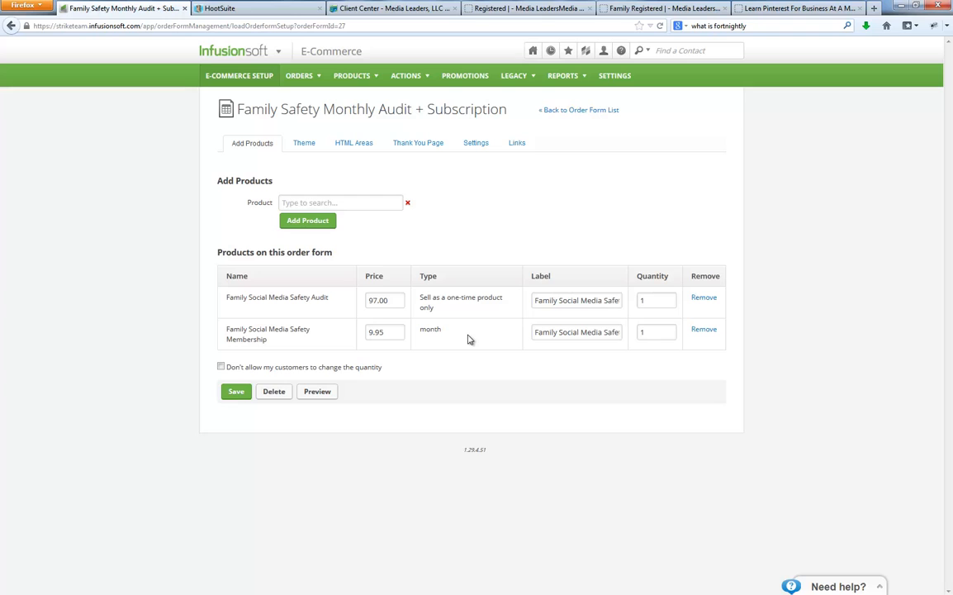
click(238, 392)
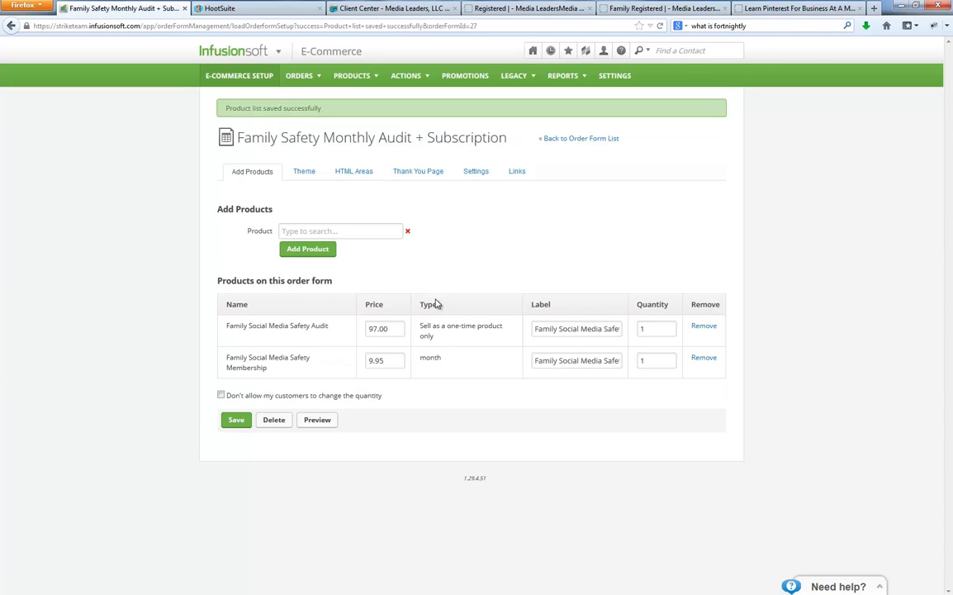
Check the selling type of both products listed on the order form.
drag(421, 325, 459, 334)
click(459, 334)
double_click(428, 359)
click(447, 362)
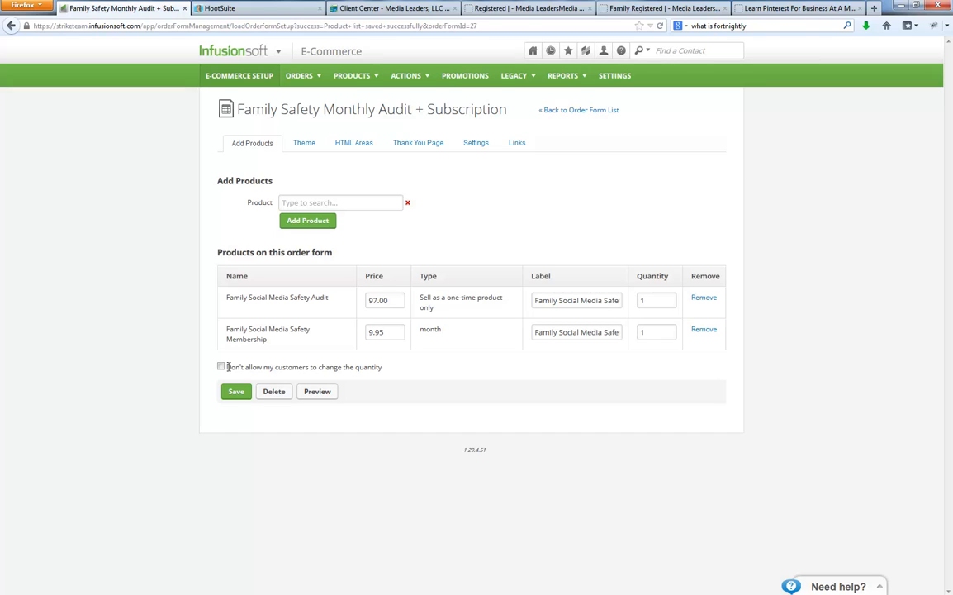
Review the order form's theme, custom HTML areas and thank-you page address.
click(306, 144)
mouse_move(286, 268)
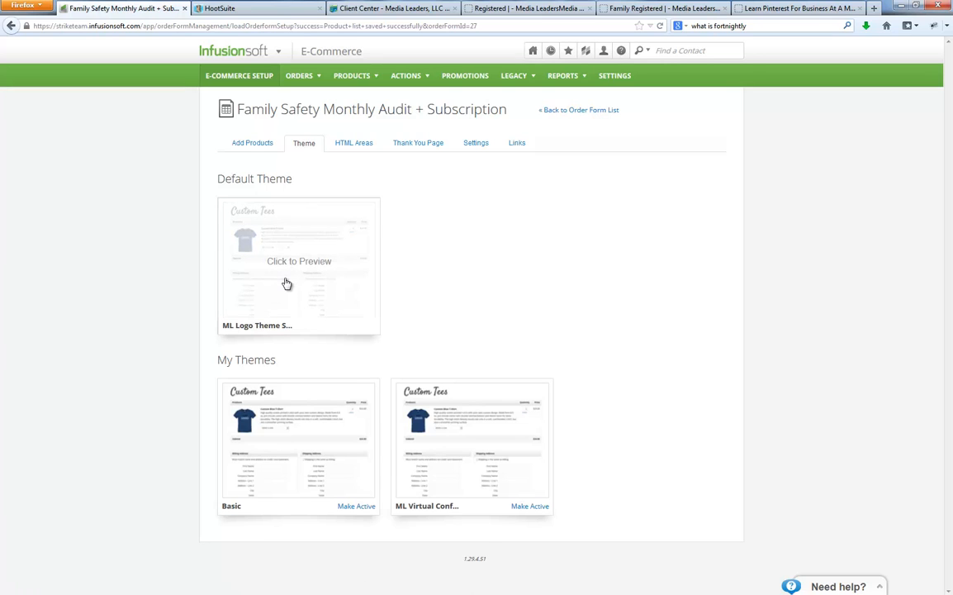
click(351, 144)
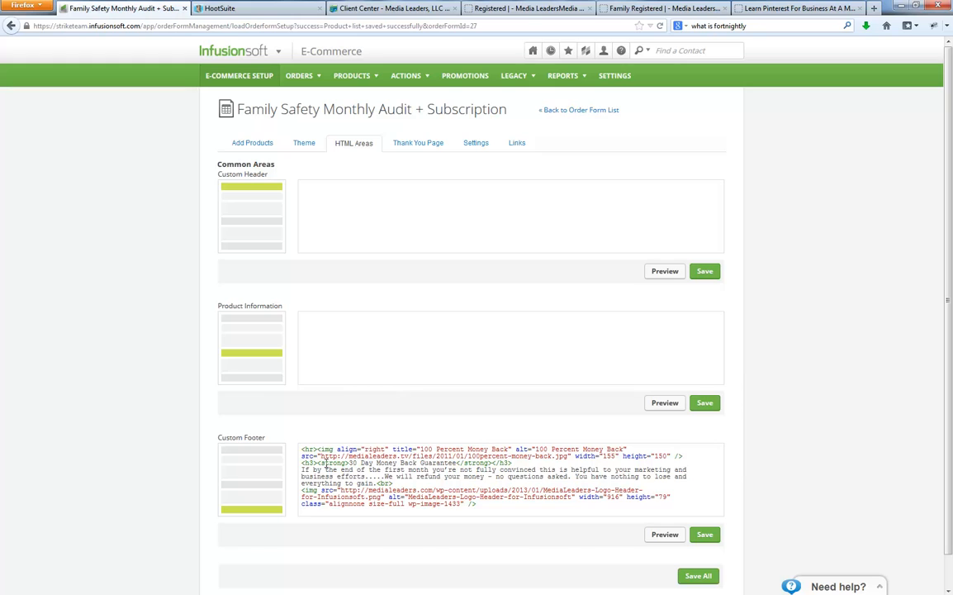
click(413, 144)
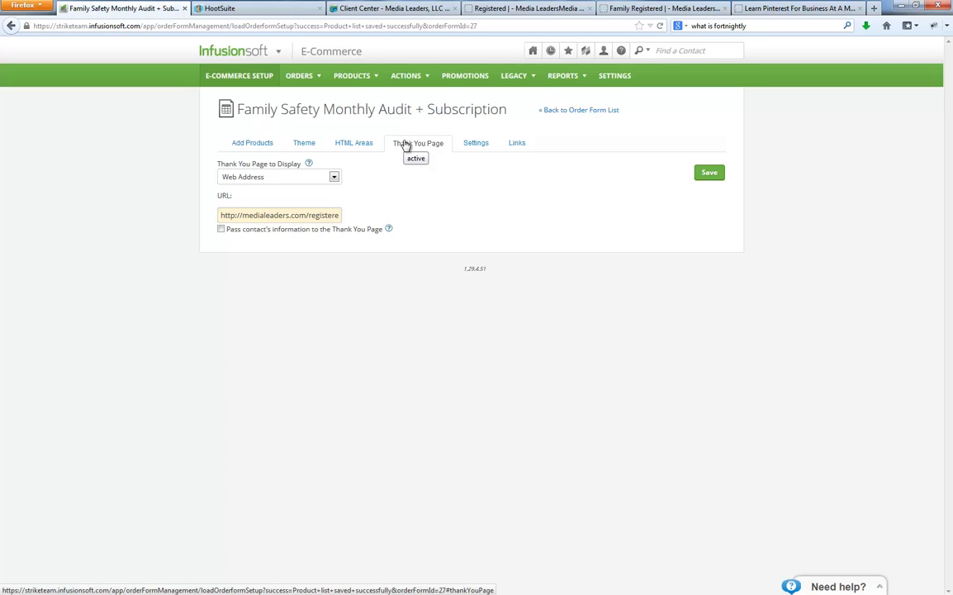
drag(276, 215, 372, 214)
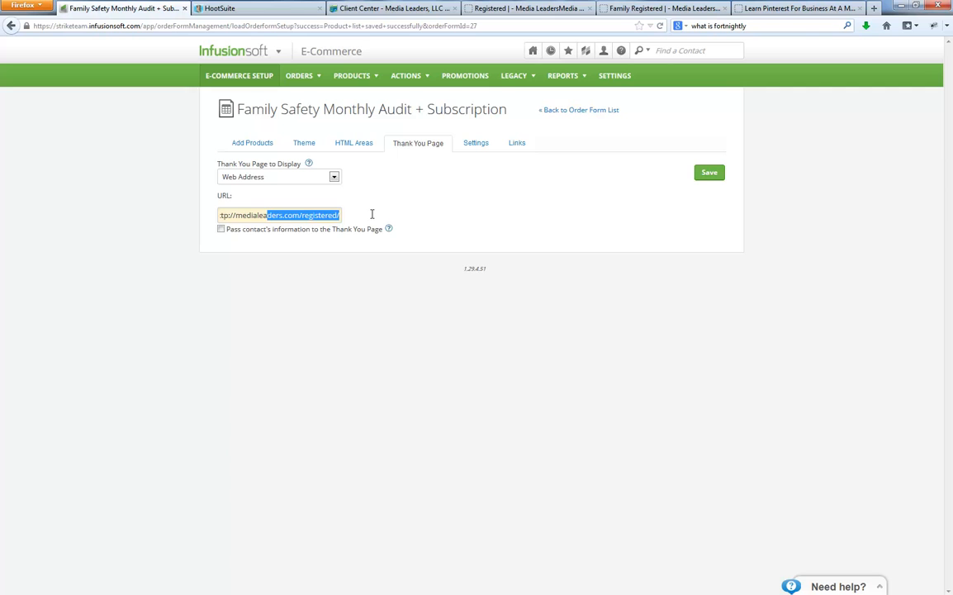
View the medialeaders.com/registered page in the browser and save it as the order form's thank-you page.
click(760, 8)
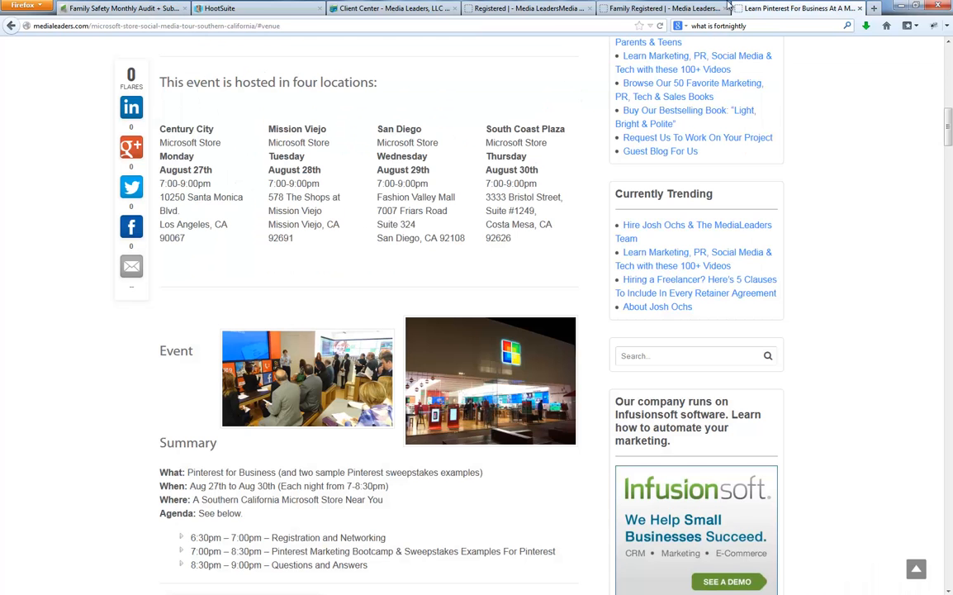
click(684, 7)
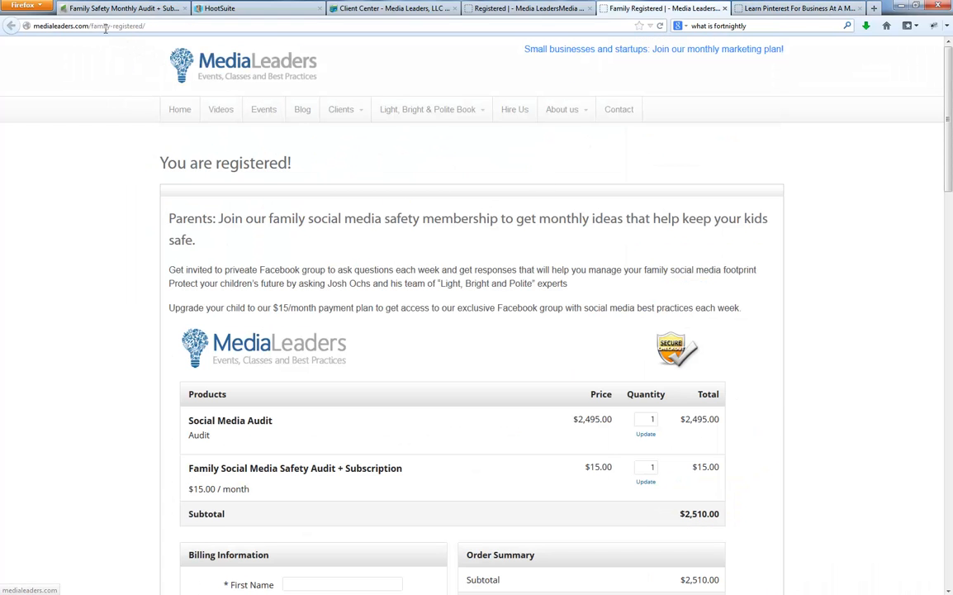
drag(93, 26, 191, 25)
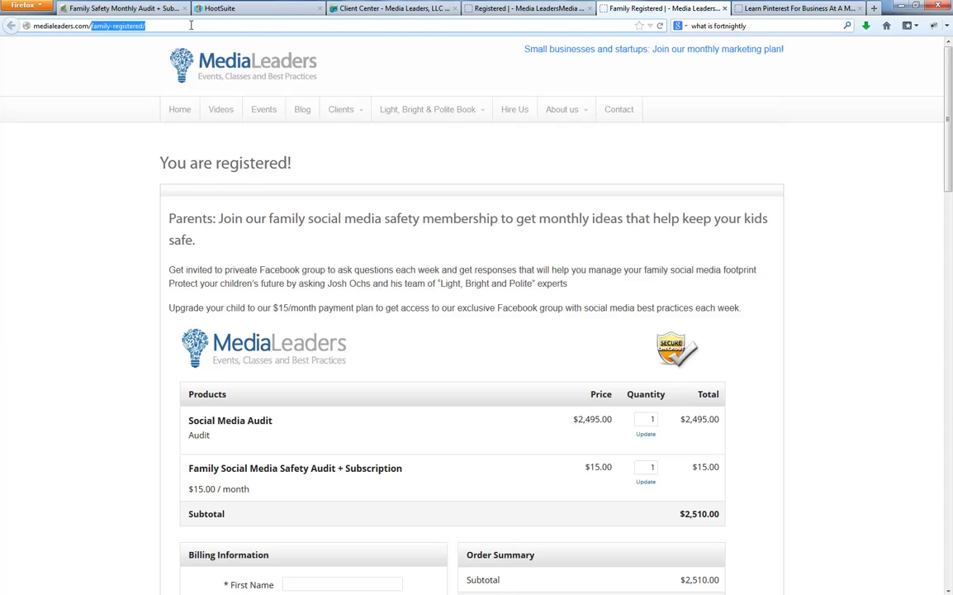
text(registered)
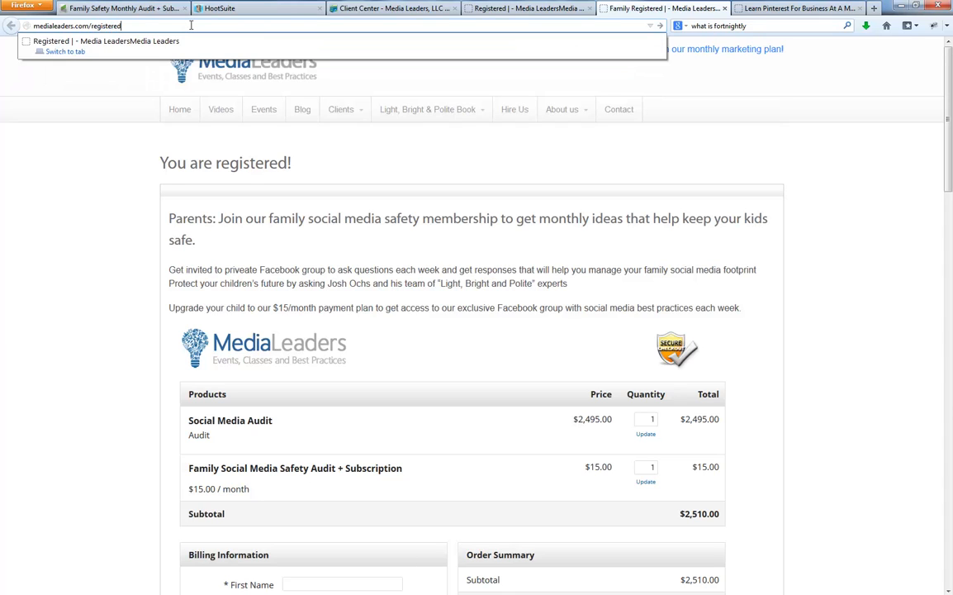
key(Return)
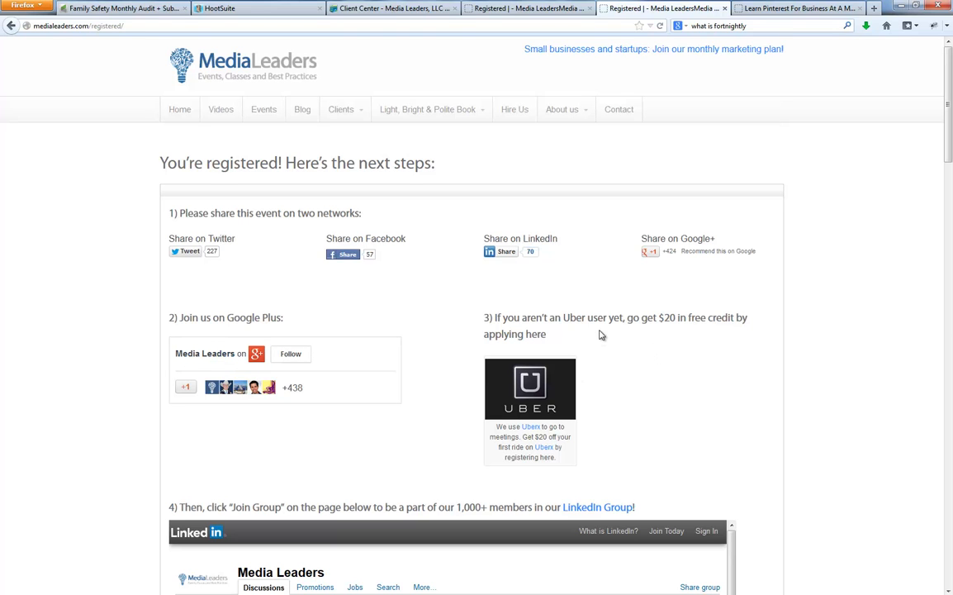
scroll(611, 318, down, 5)
scroll(611, 318, up, 5)
click(130, 7)
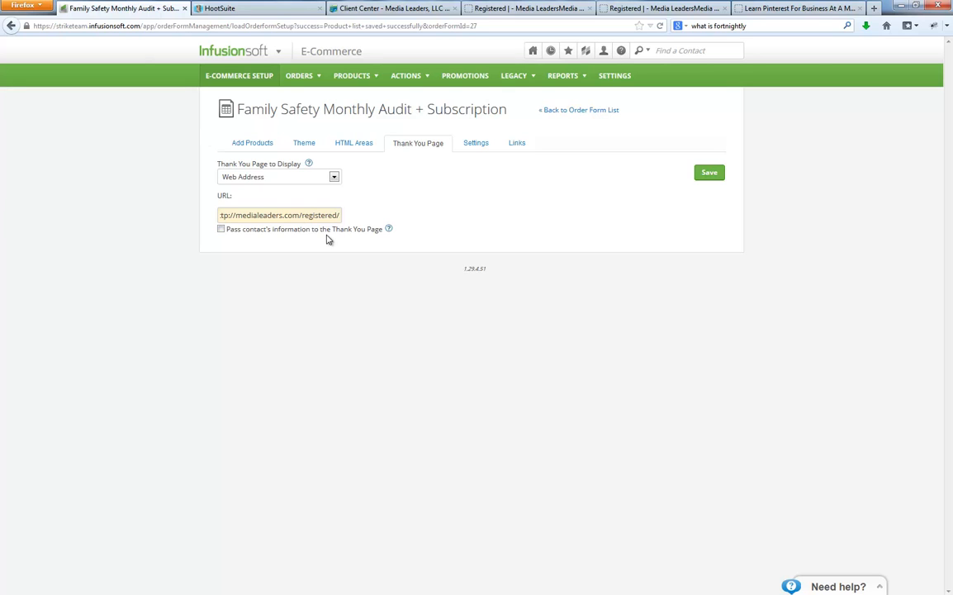
click(708, 175)
Open the order form's general settings and check the order form name.
click(476, 173)
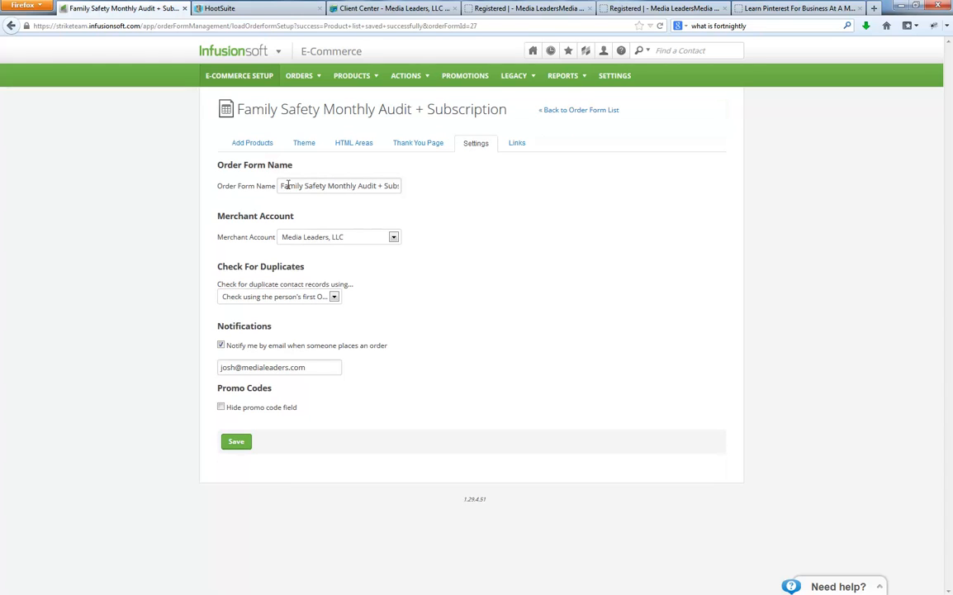
triple_click(318, 185)
click(330, 186)
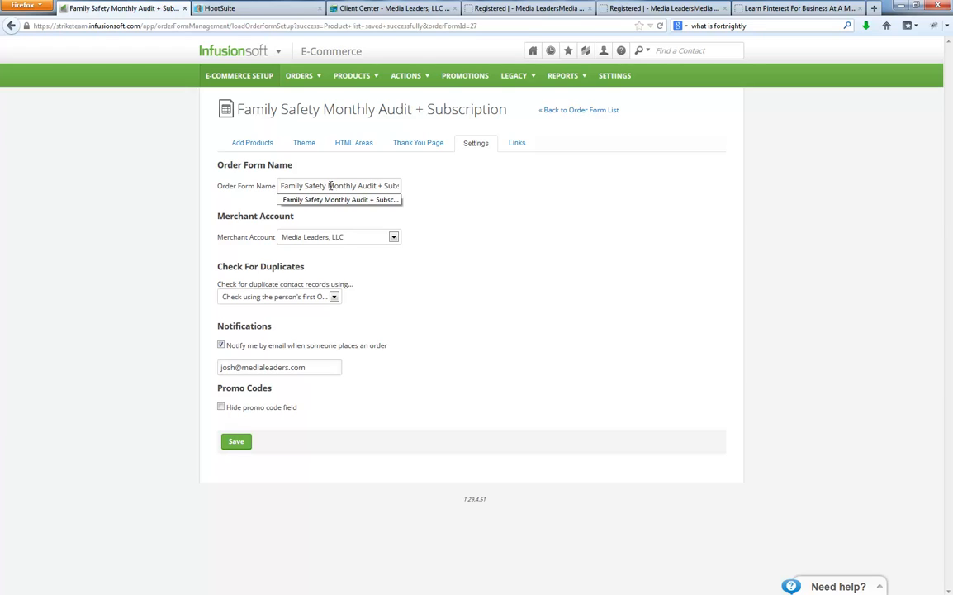
Rename the order form as Family Safety Audit + Membership and save the settings.
double_click(329, 185)
key(BackSpace)
drag(356, 185, 452, 186)
text(Member)
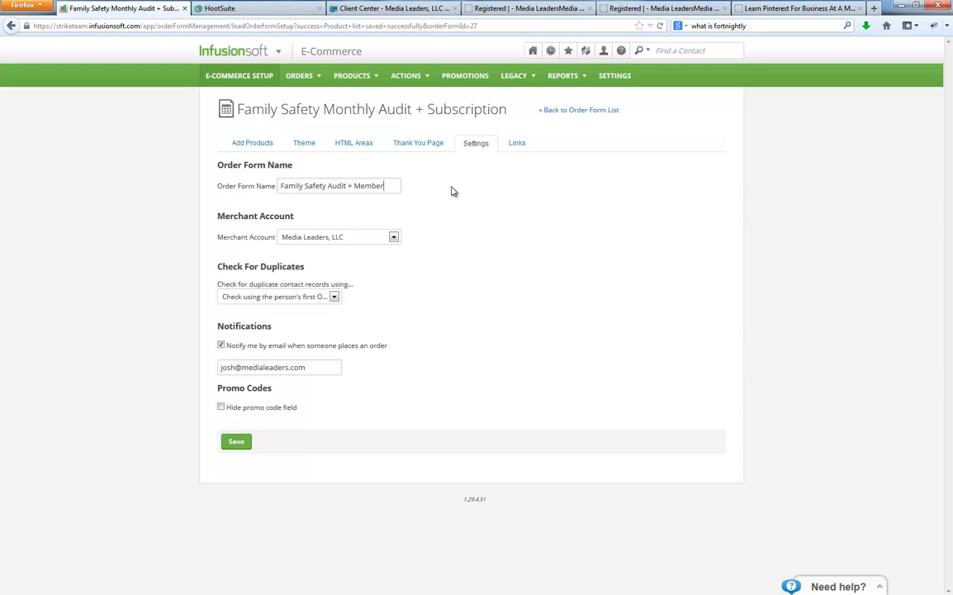
text(ship O)
key(BackSpace)
key(BackSpace)
click(236, 441)
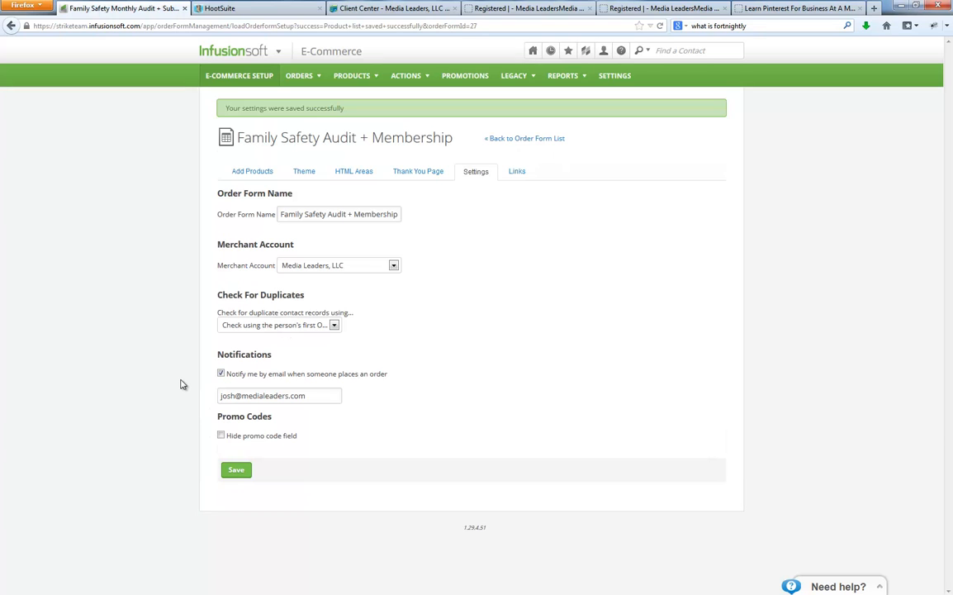
Change the order form's custom URL ending to Family-Safety-Monthly-membership and save it.
click(519, 174)
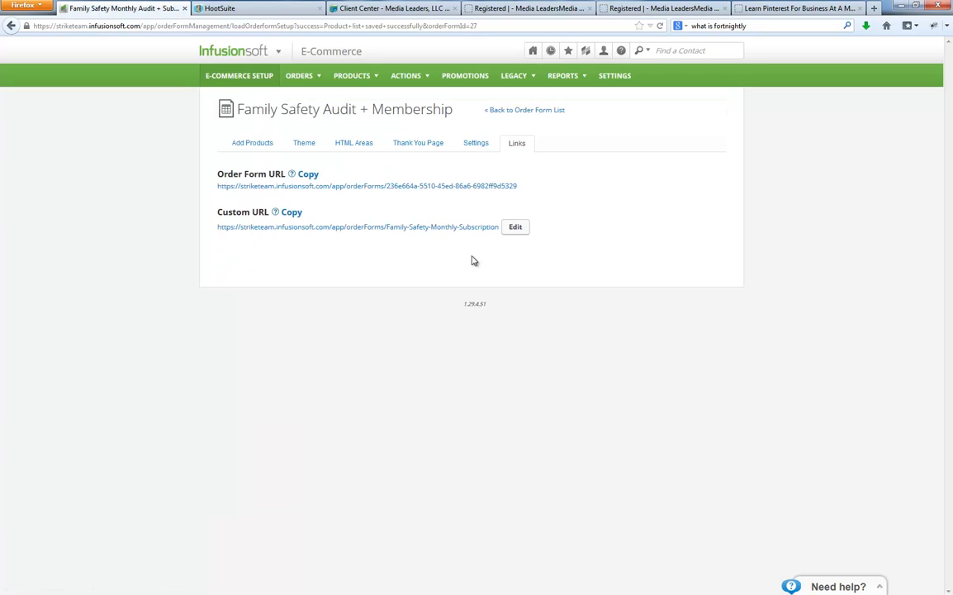
click(517, 230)
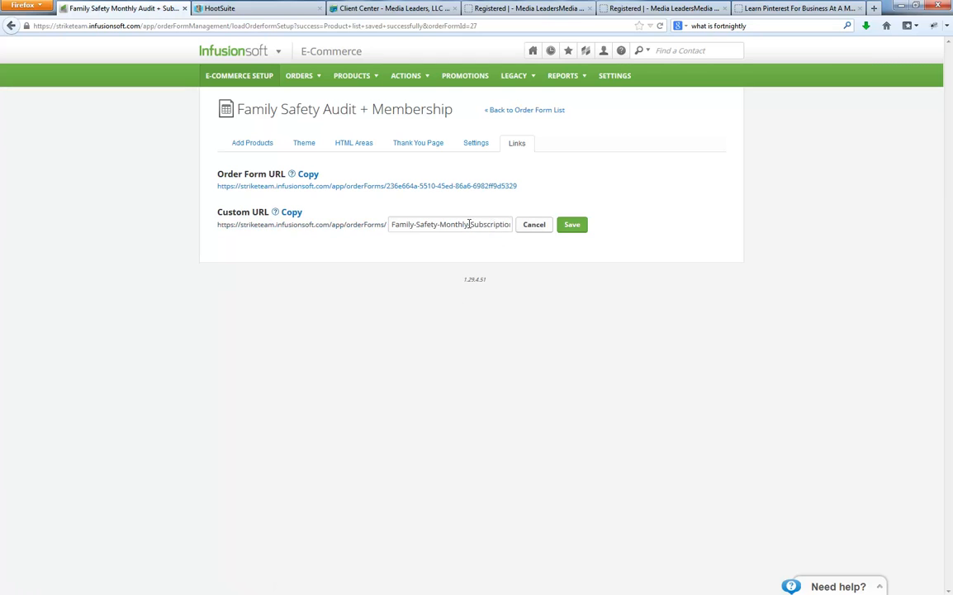
drag(468, 224, 630, 225)
text(-membership)
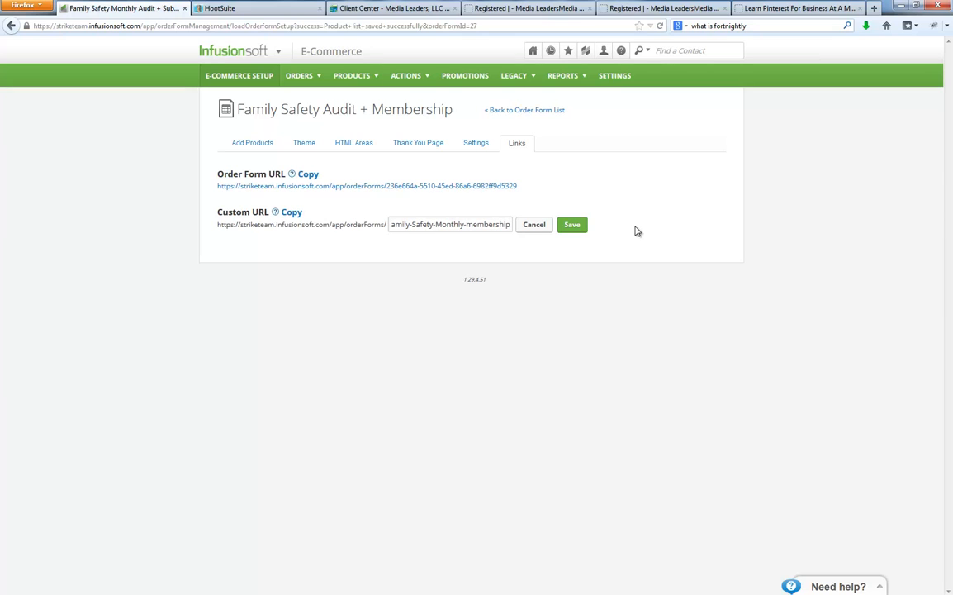
click(572, 224)
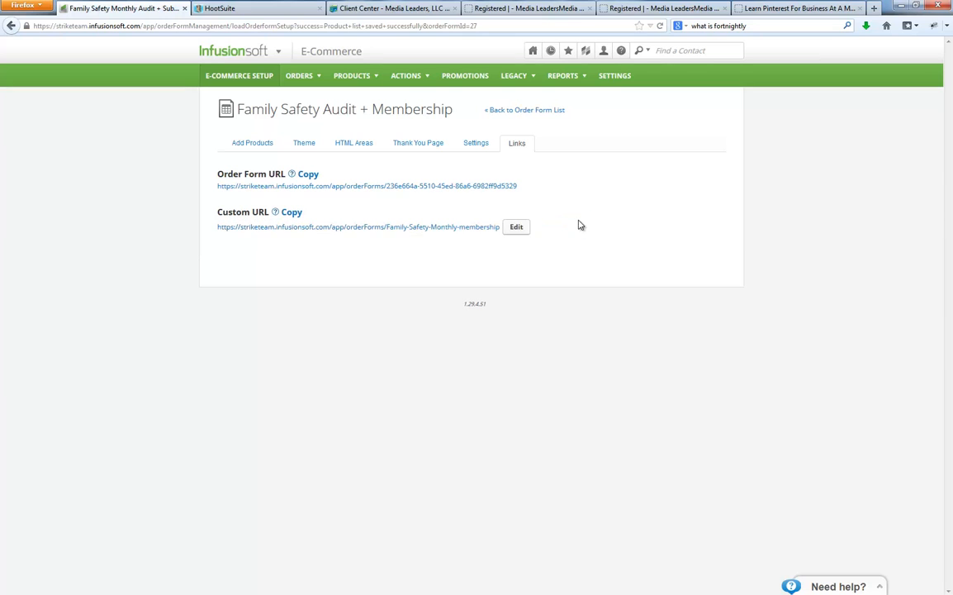
Open the order form at its custom URL and review the audit and membership product descriptions.
click(460, 227)
click(265, 25)
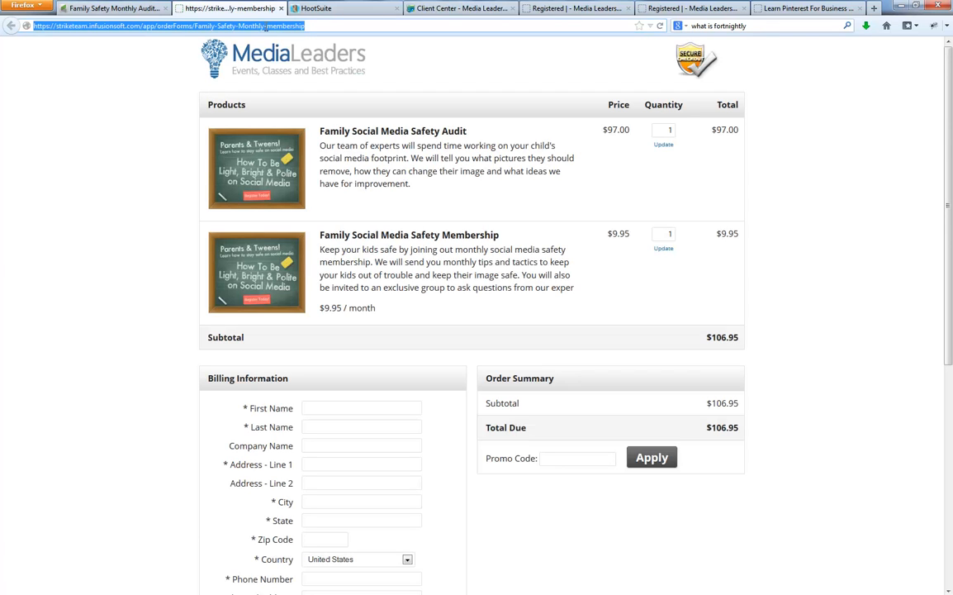
drag(309, 125, 475, 191)
click(475, 190)
drag(354, 235, 449, 315)
click(464, 309)
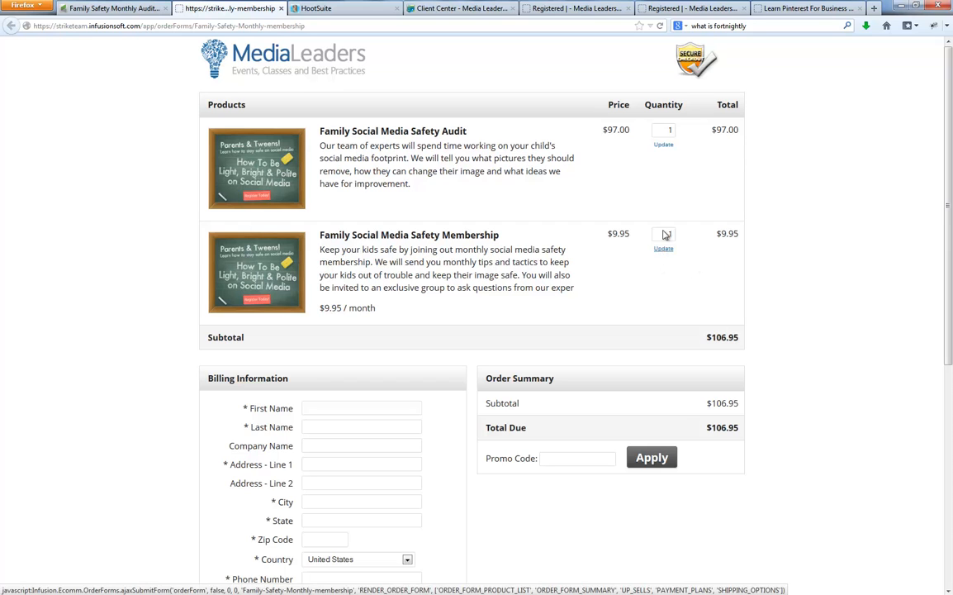
Try setting the Family Social Media Safety Audit quantity to 0 and update the order.
double_click(666, 131)
text(0)
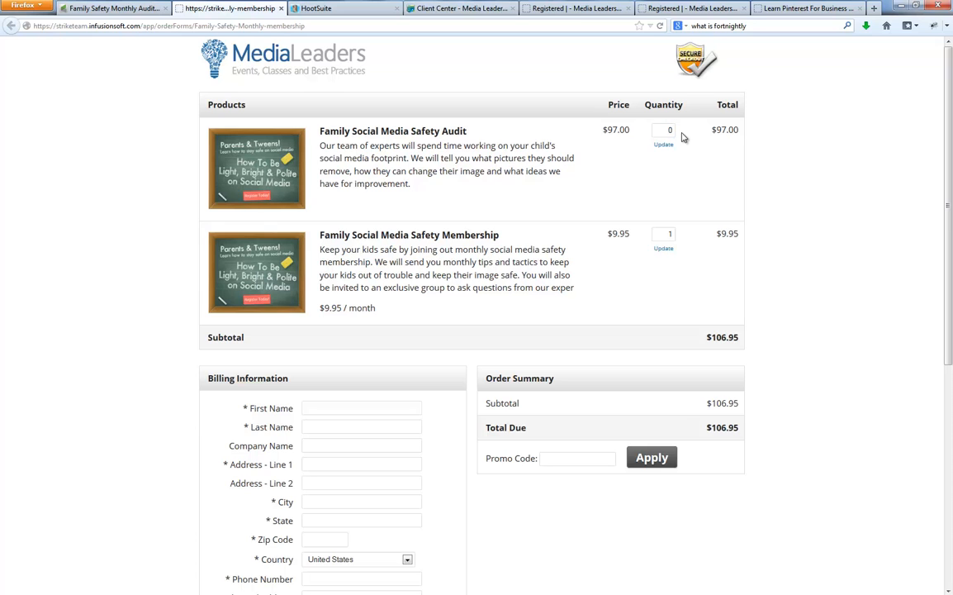
click(665, 144)
Switch to Chrome and review the intro text and embedded order form on the medialeaders.com/family-registered page.
click(306, 27)
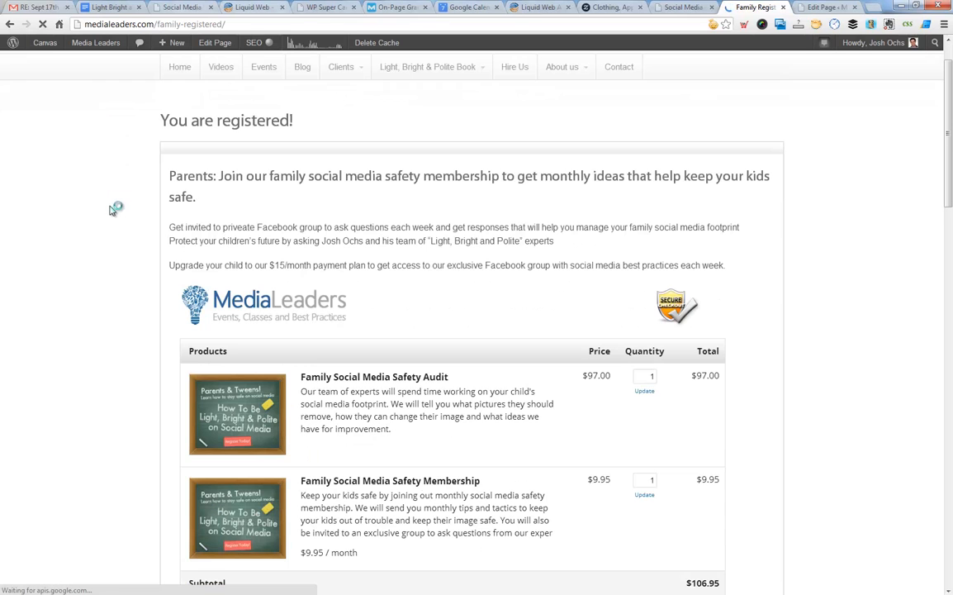
scroll(112, 212, down, 1)
scroll(111, 211, down, 5)
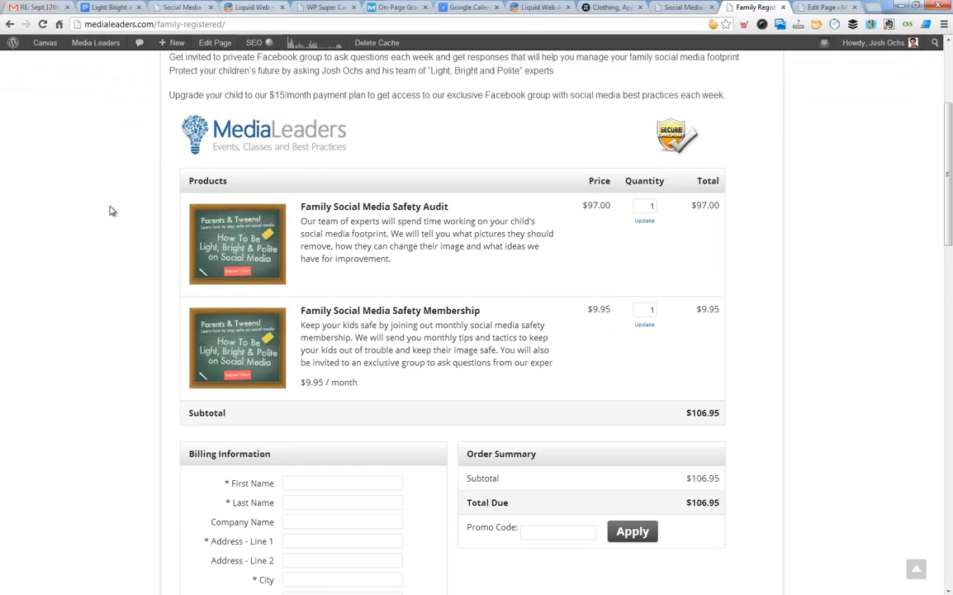
scroll(112, 211, down, 5)
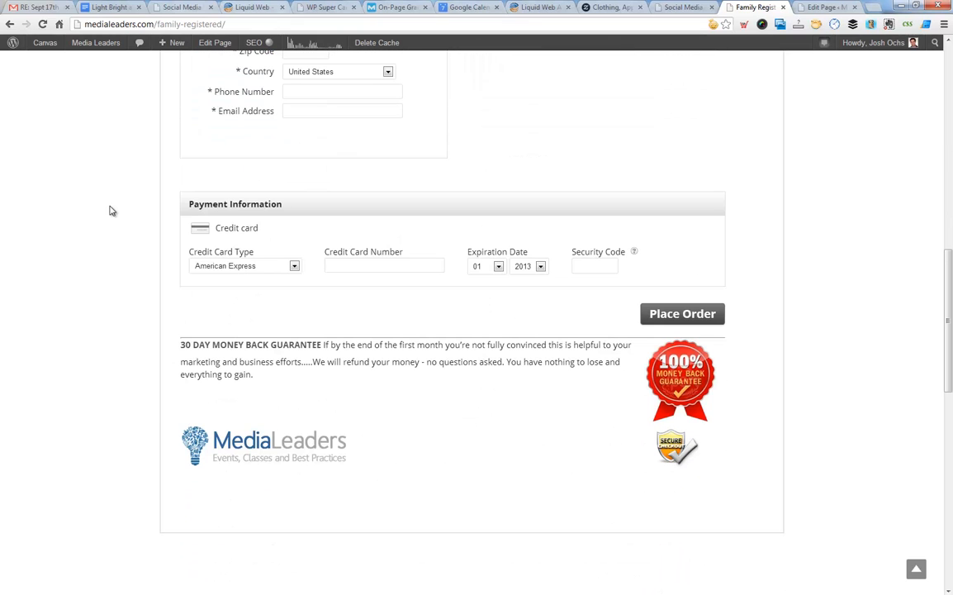
scroll(111, 211, up, 10)
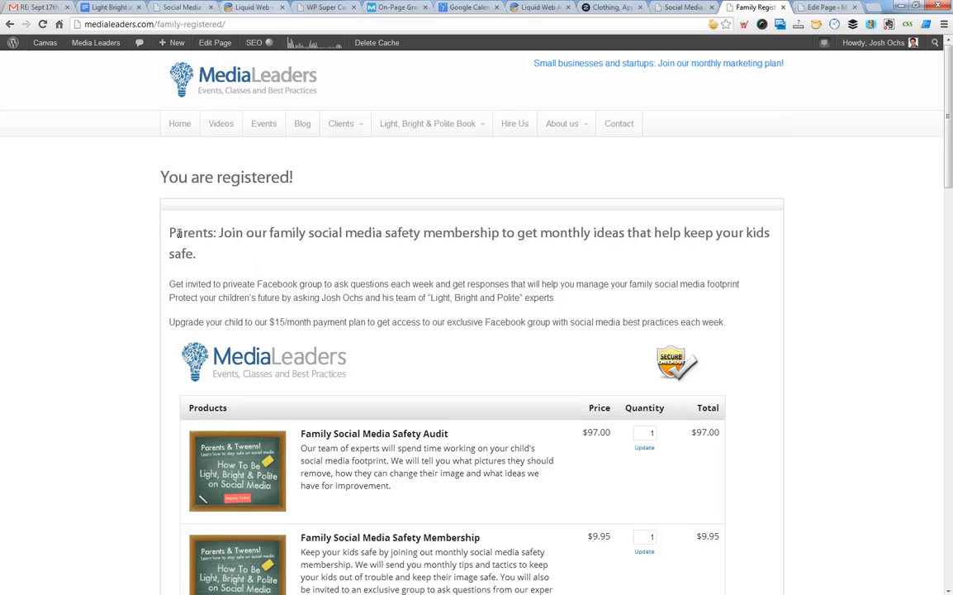
mouse_move(167, 232)
mouse_down()
mouse_move(221, 241)
mouse_move(244, 261)
mouse_move(236, 245)
mouse_move(172, 233)
mouse_up()
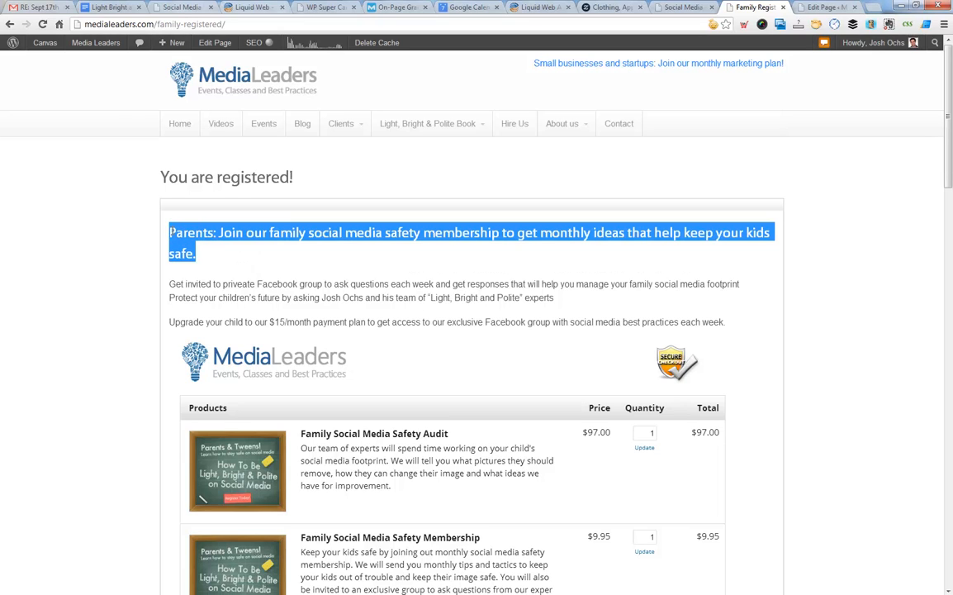
click(209, 239)
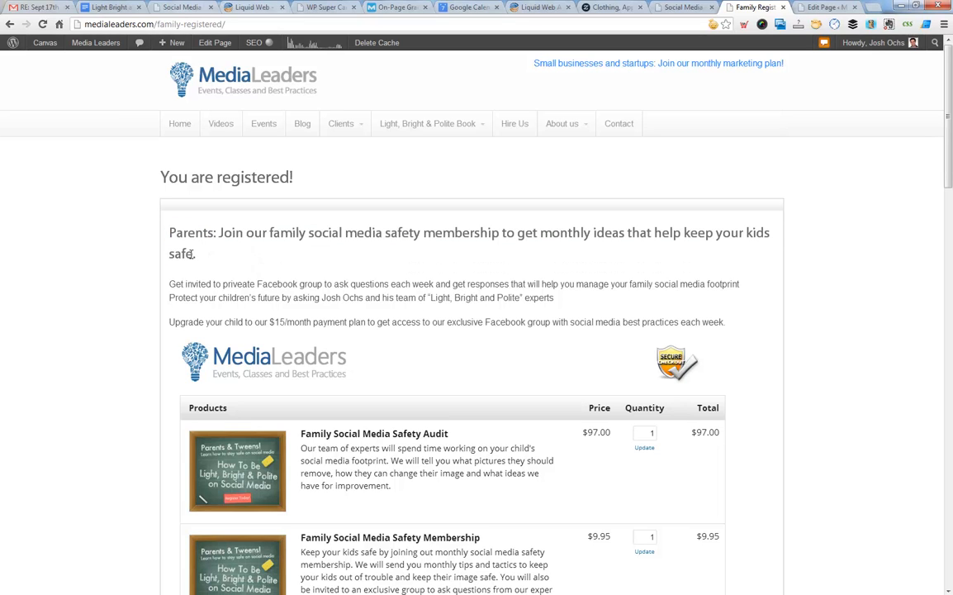
drag(169, 283, 609, 299)
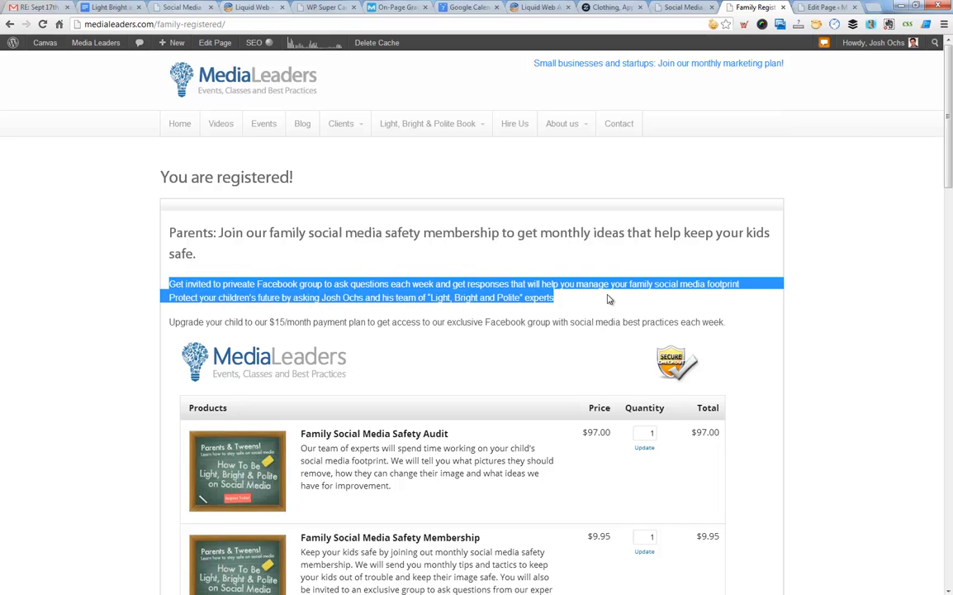
click(438, 285)
Correct "priveate" to "private" in the Family Registered page's text in WordPress and update the page.
click(828, 7)
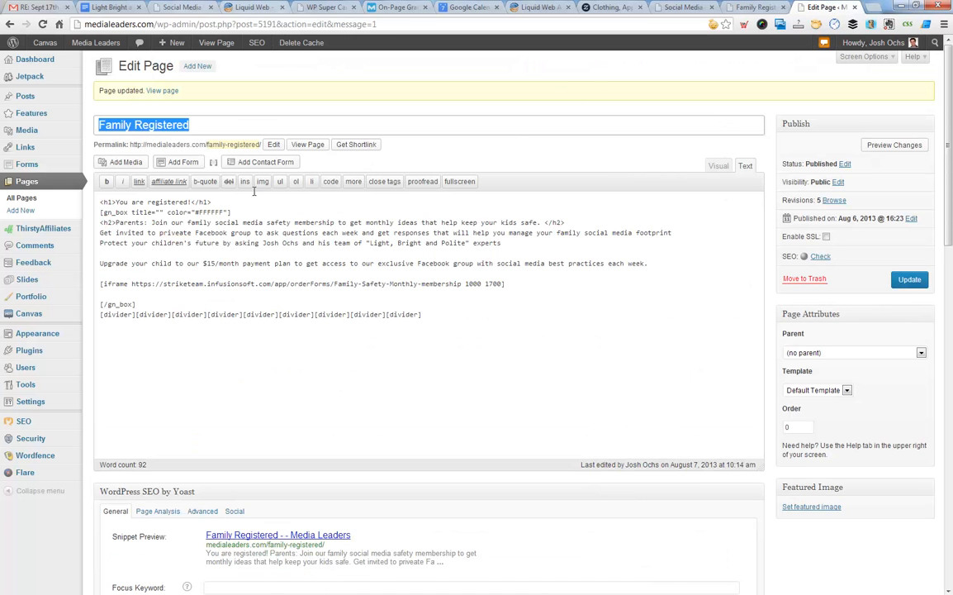
click(169, 240)
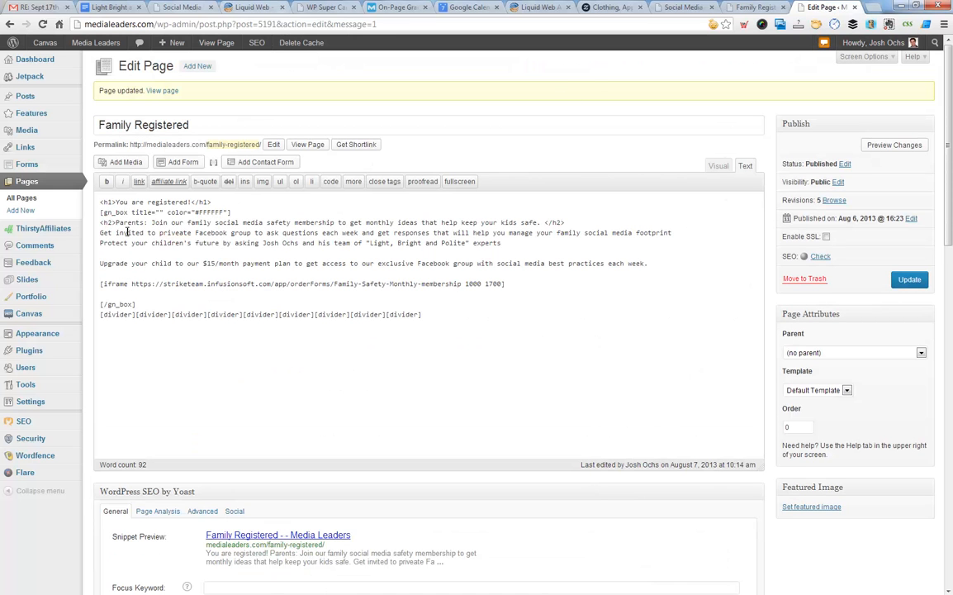
click(293, 241)
click(911, 280)
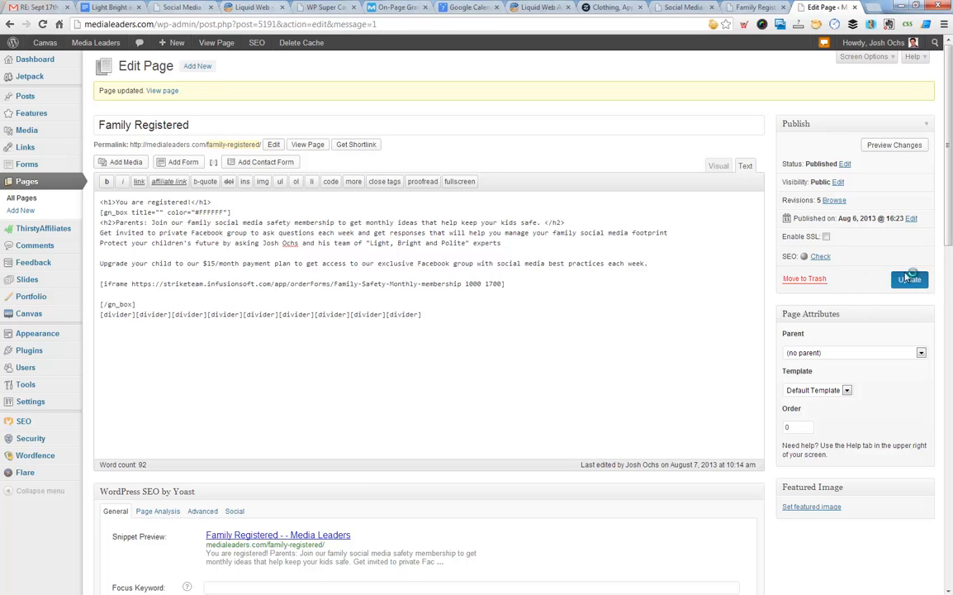
Review the live family-registered page's offer text, product prices, and billing and payment sections.
key(ctrl+shift+Tab)
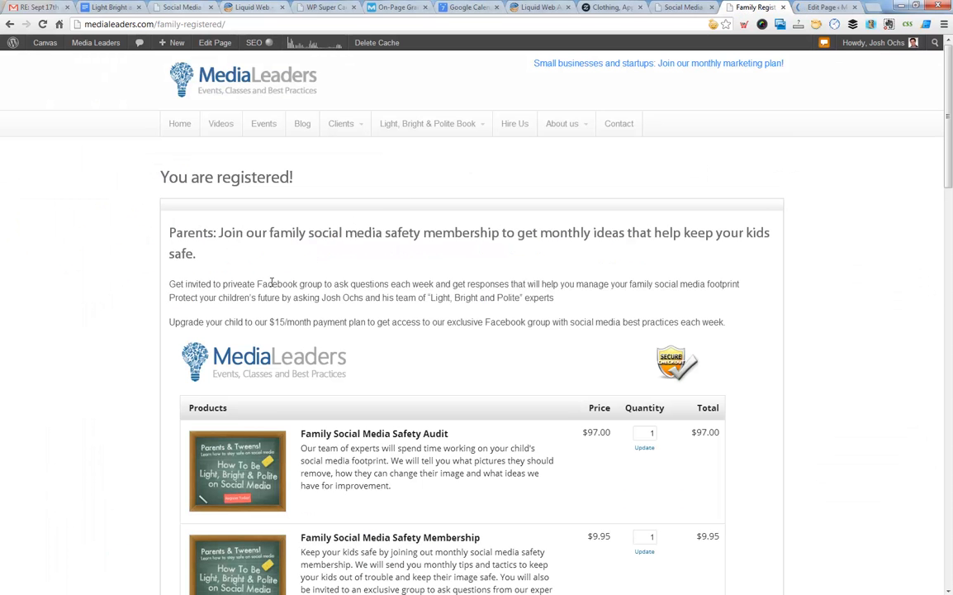
drag(270, 283, 592, 296)
click(592, 296)
scroll(592, 296, down, 1)
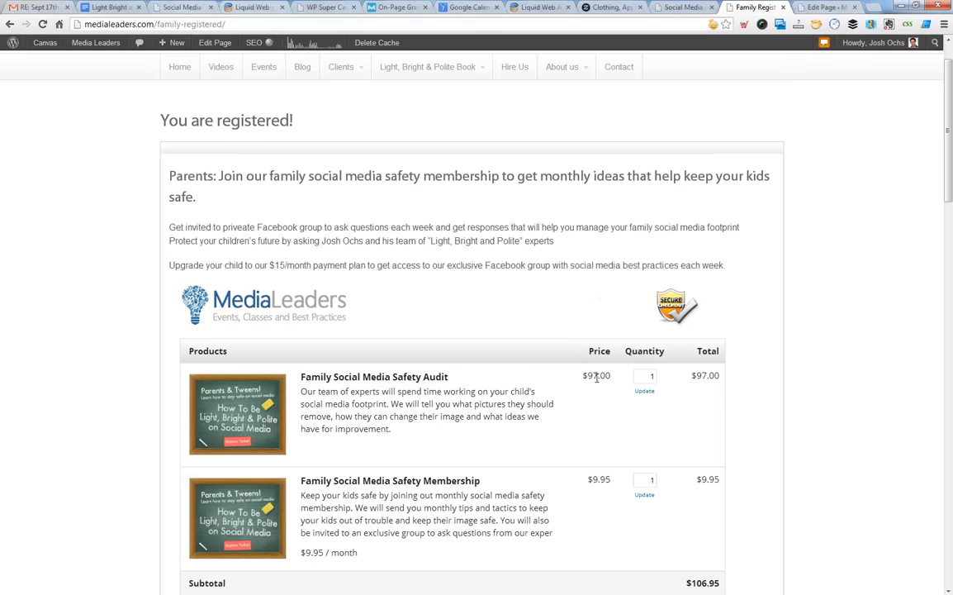
scroll(577, 376, down, 9)
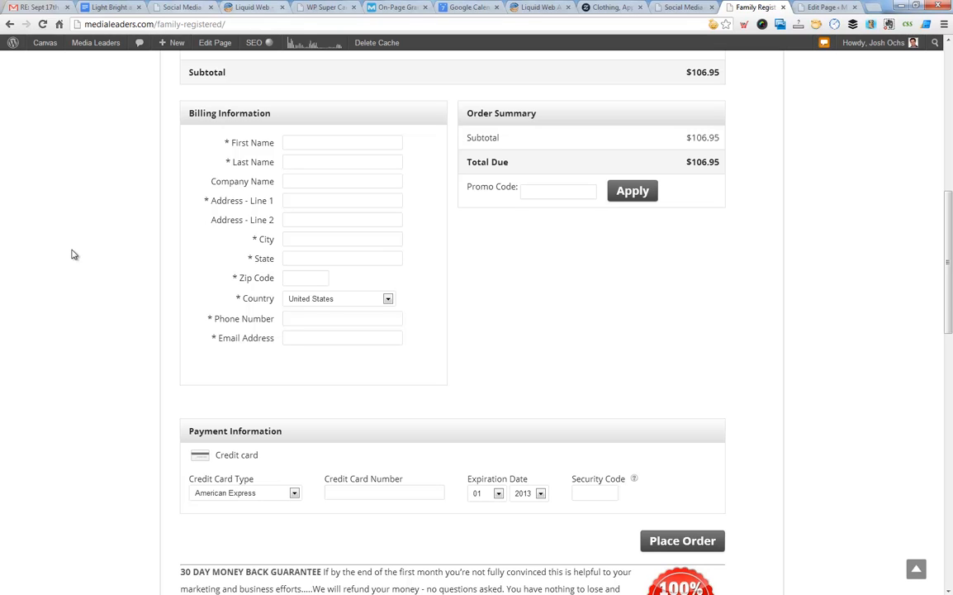
scroll(71, 254, up, 10)
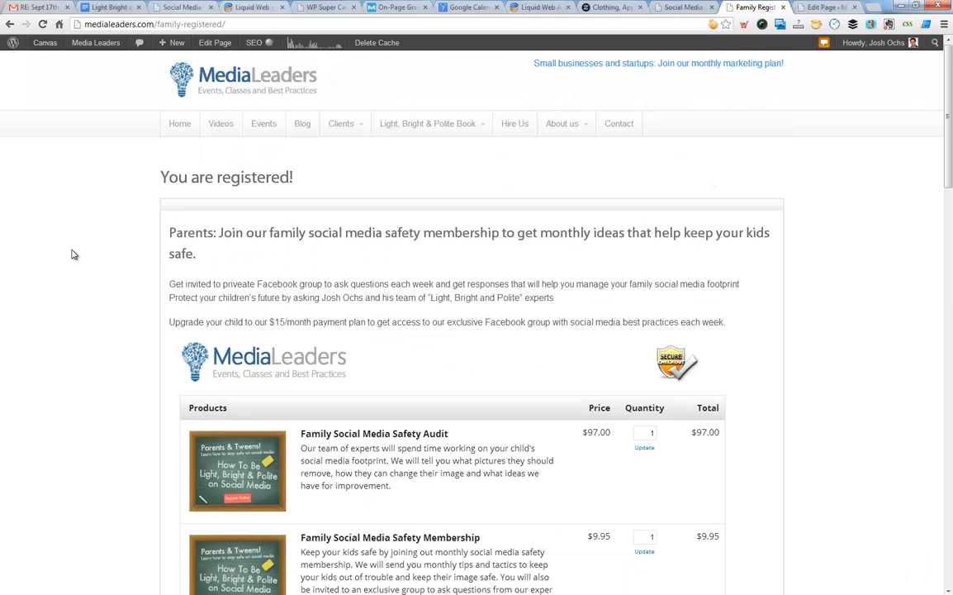
scroll(71, 254, down, 5)
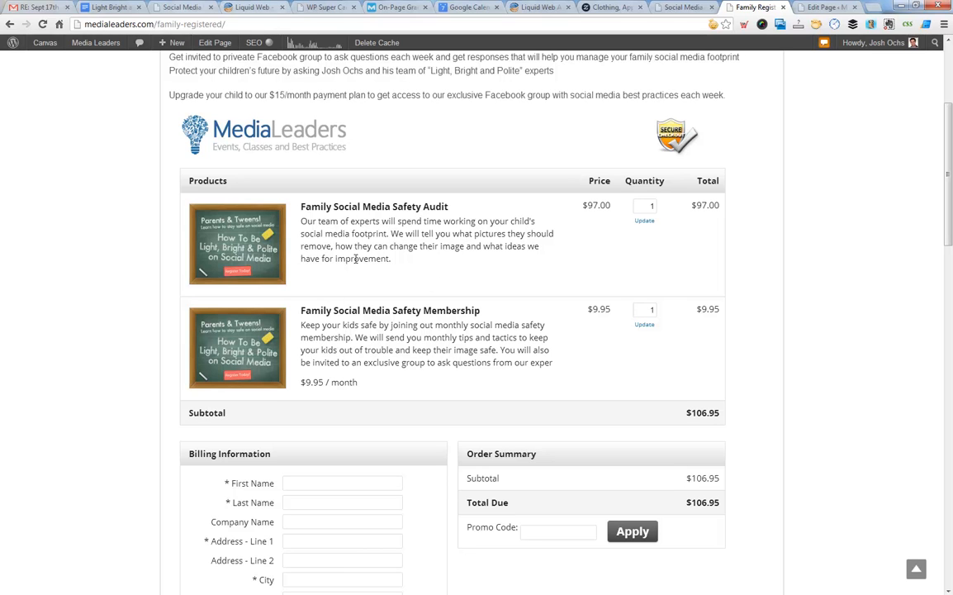
View the free registration form on the September 17th event page, and return to the family-registered page.
click(684, 7)
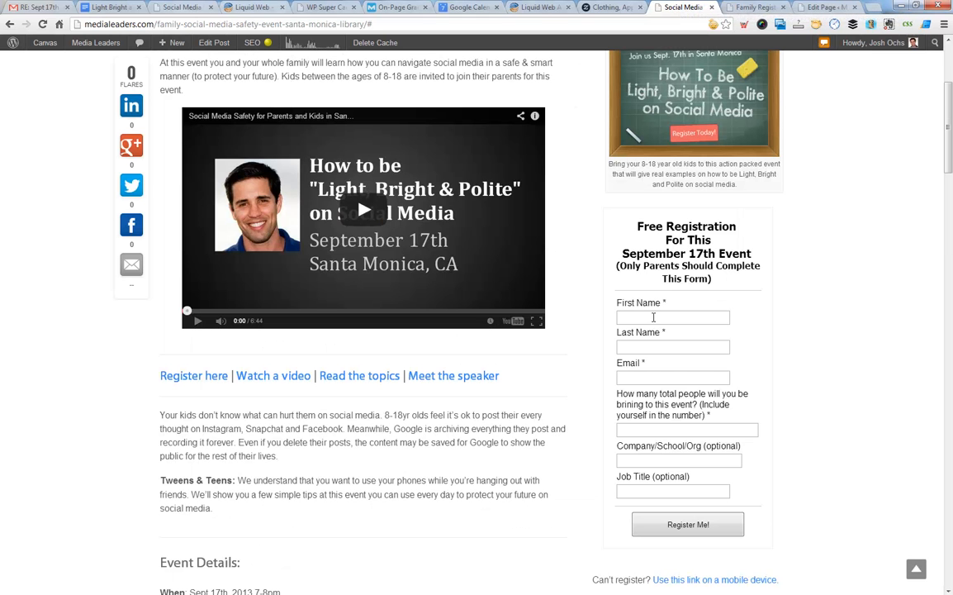
click(668, 347)
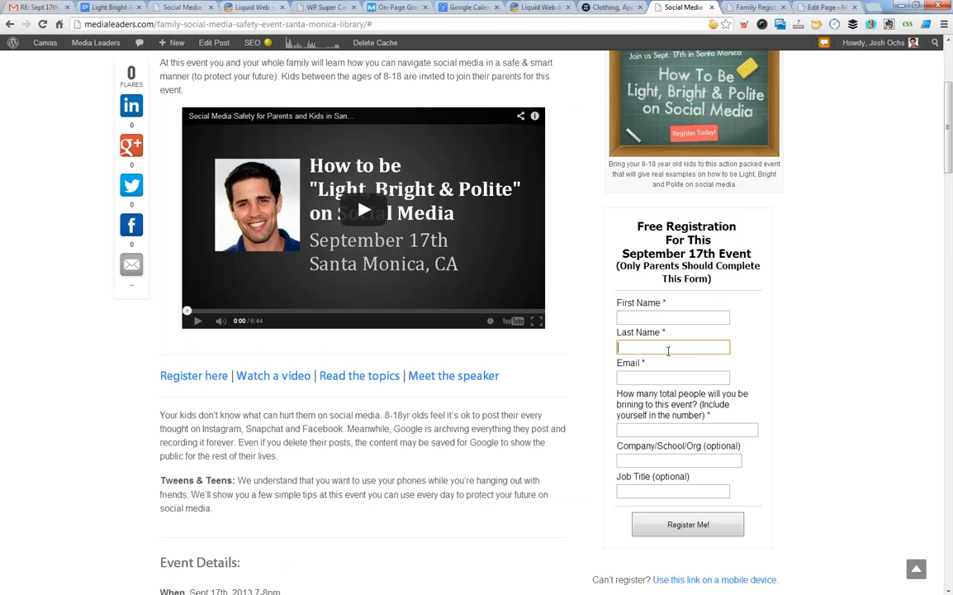
click(754, 6)
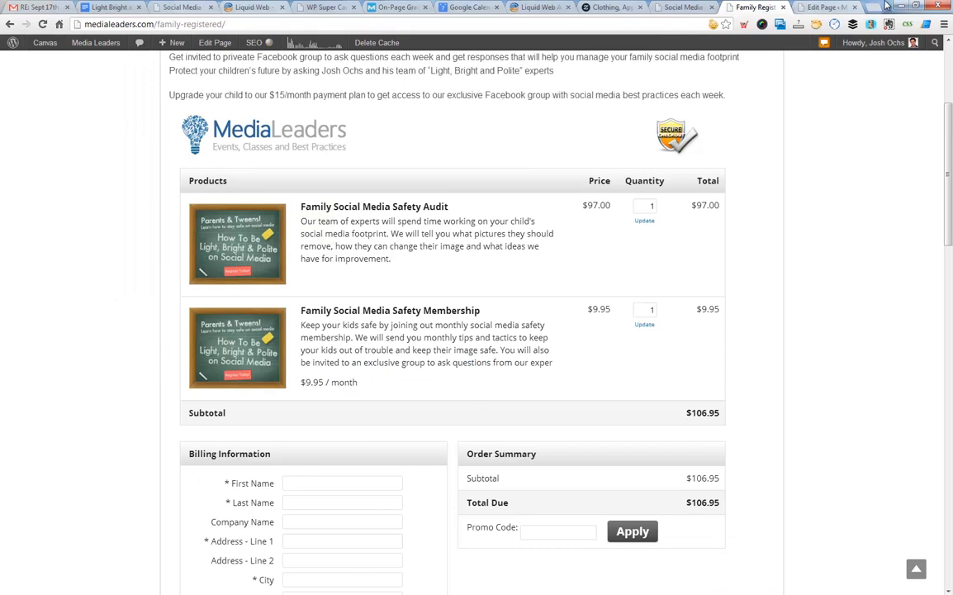
Switch to Firefox and examine the Family Social Media Safety Membership description and monthly price on the order form.
drag(800, 4, 952, 43)
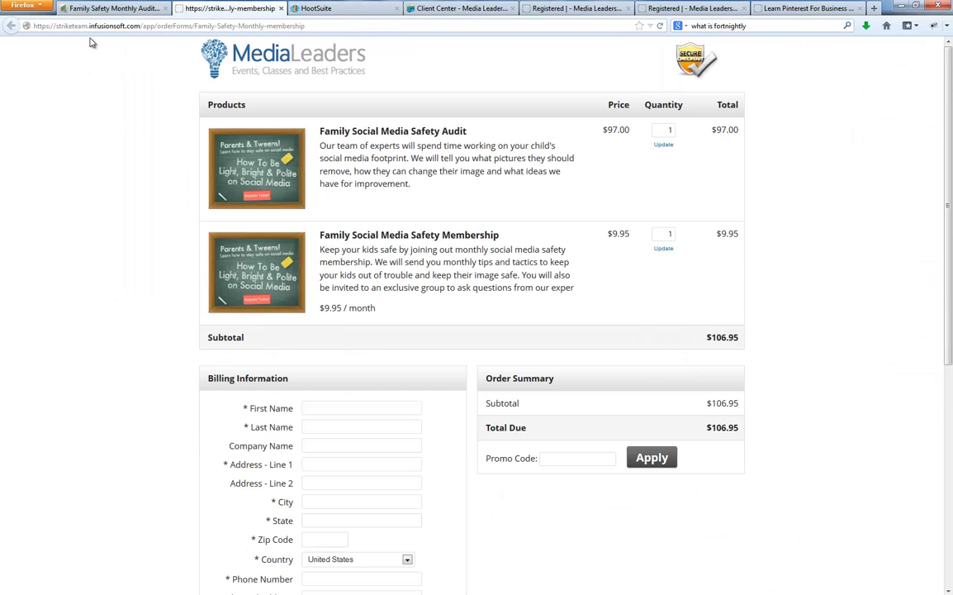
click(333, 405)
drag(320, 235, 421, 313)
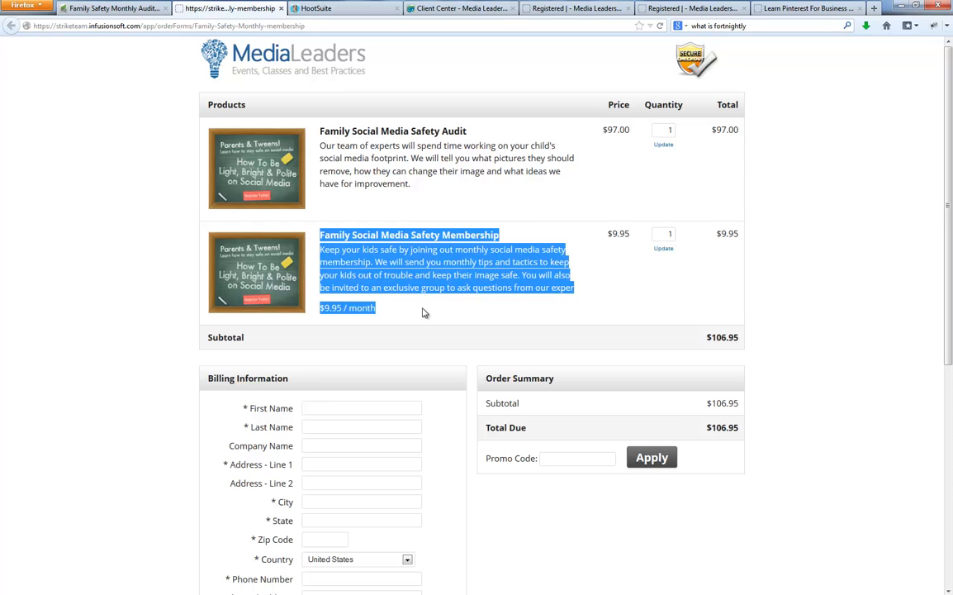
click(422, 312)
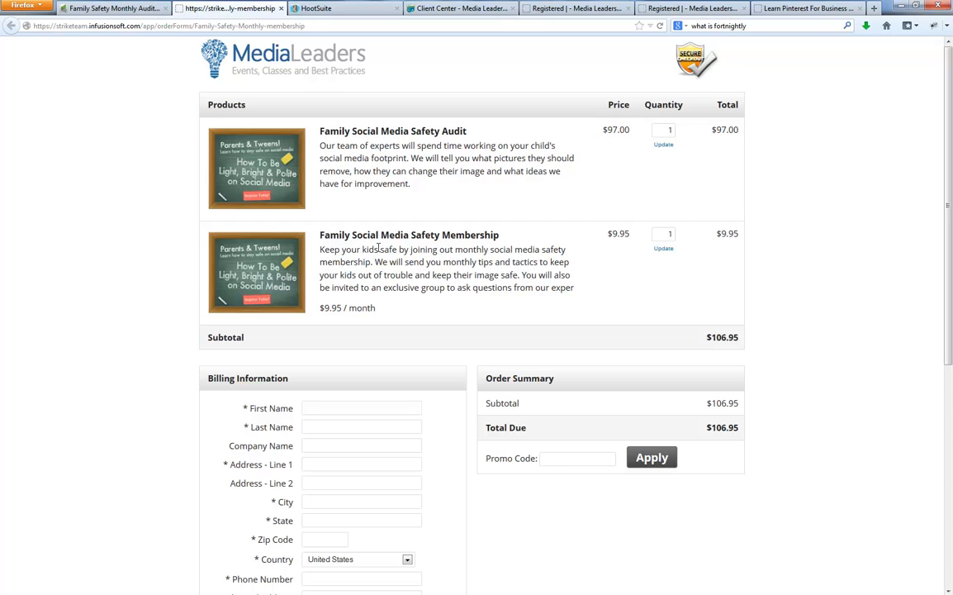
drag(321, 235, 428, 319)
click(428, 318)
Open the Family Social Media Safety Membership product from the product list and check its shopping cart and legacy image settings.
key(ctrl+shift+Tab)
click(350, 76)
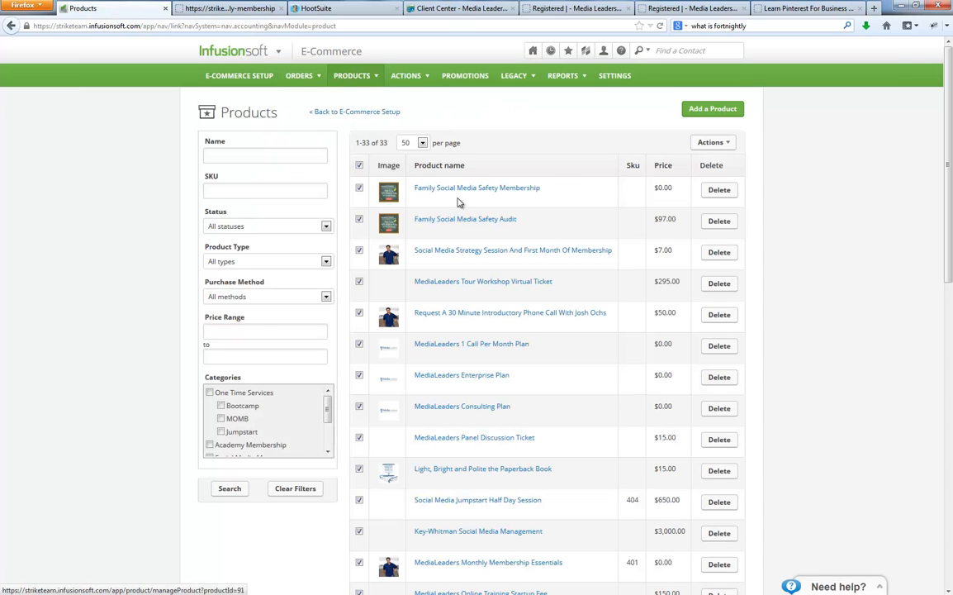
click(462, 193)
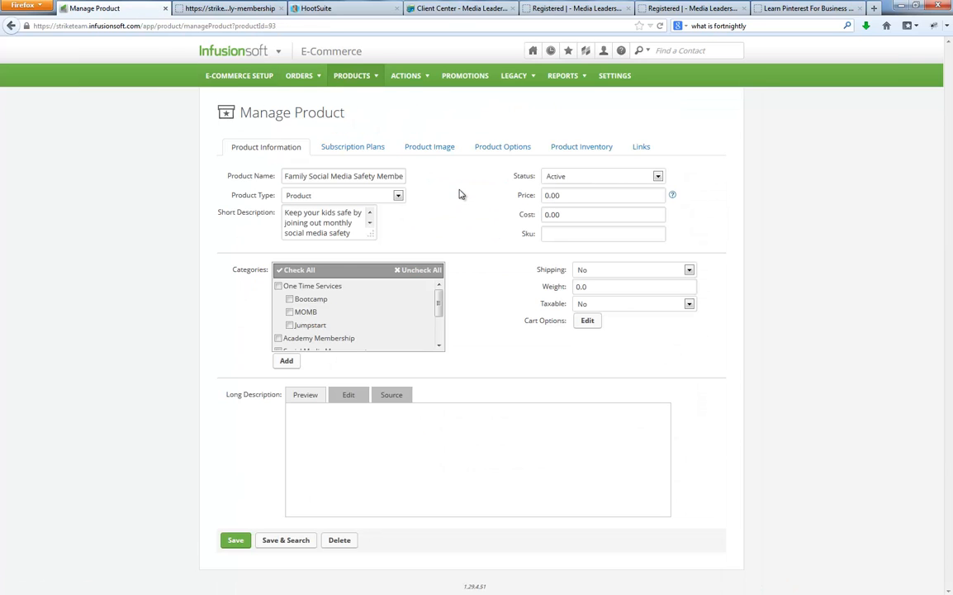
click(430, 147)
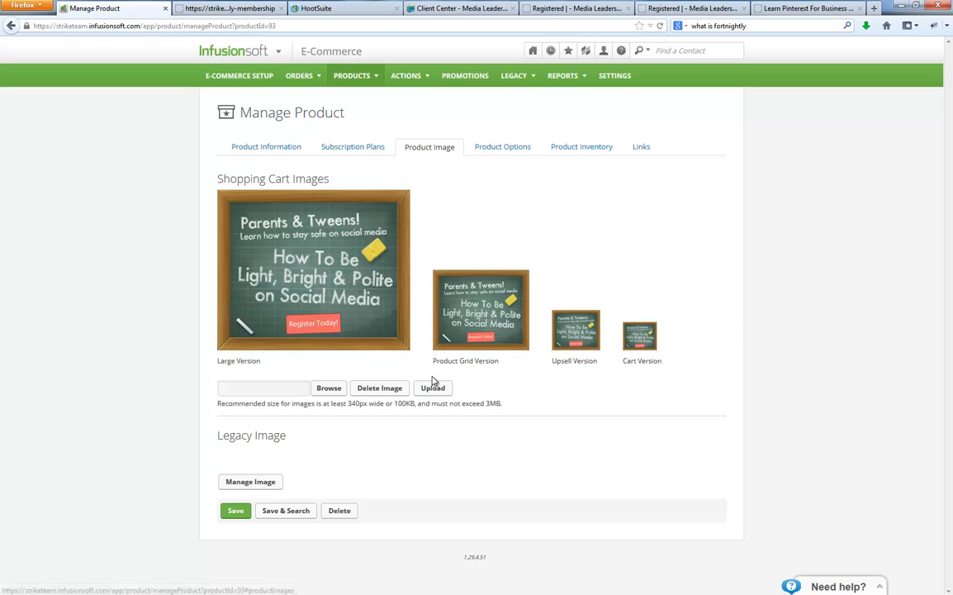
click(273, 481)
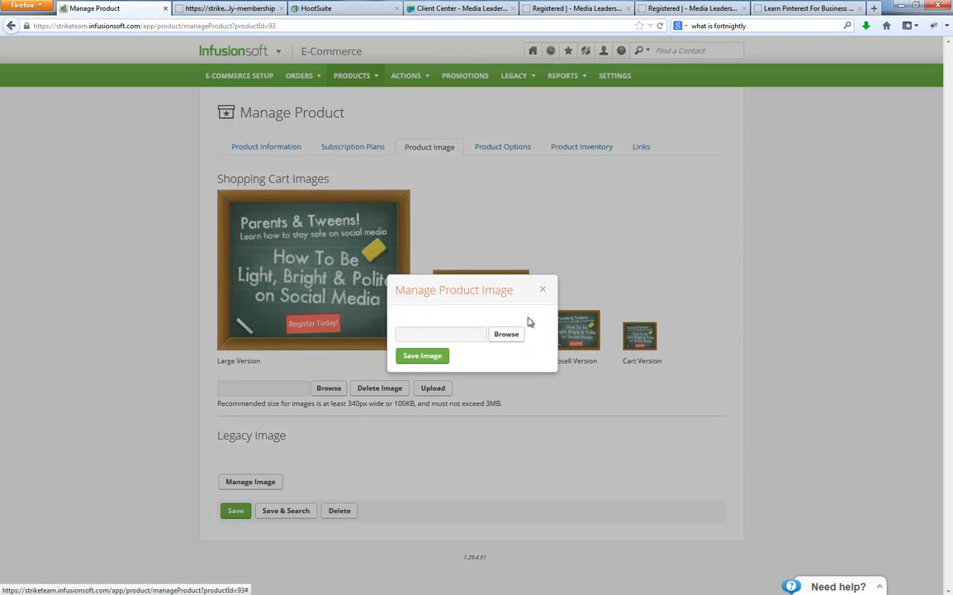
click(543, 289)
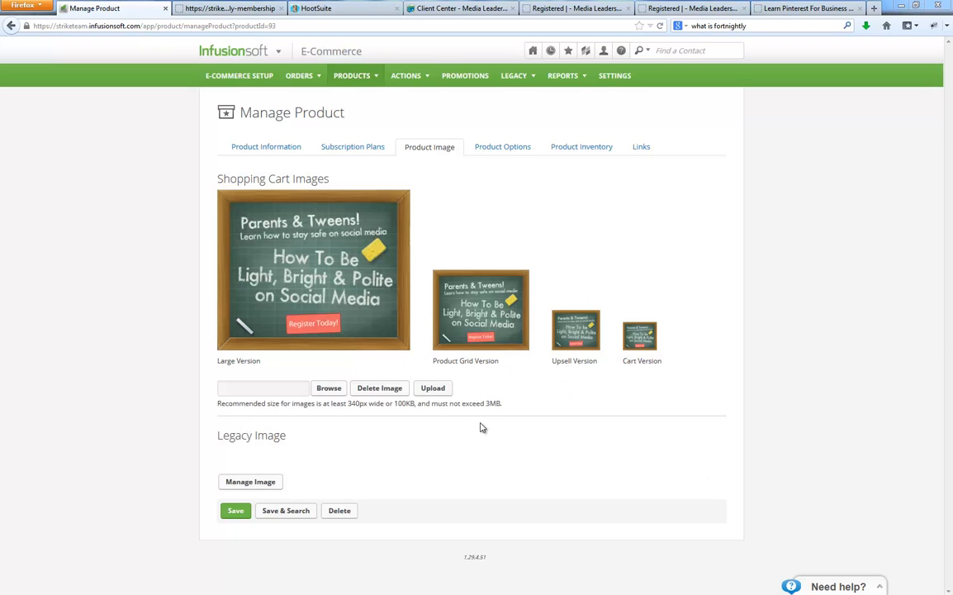
Delete the Family Social Media Safety Membership product's shopping cart image and reload the order form to check its product listing.
click(377, 388)
click(460, 263)
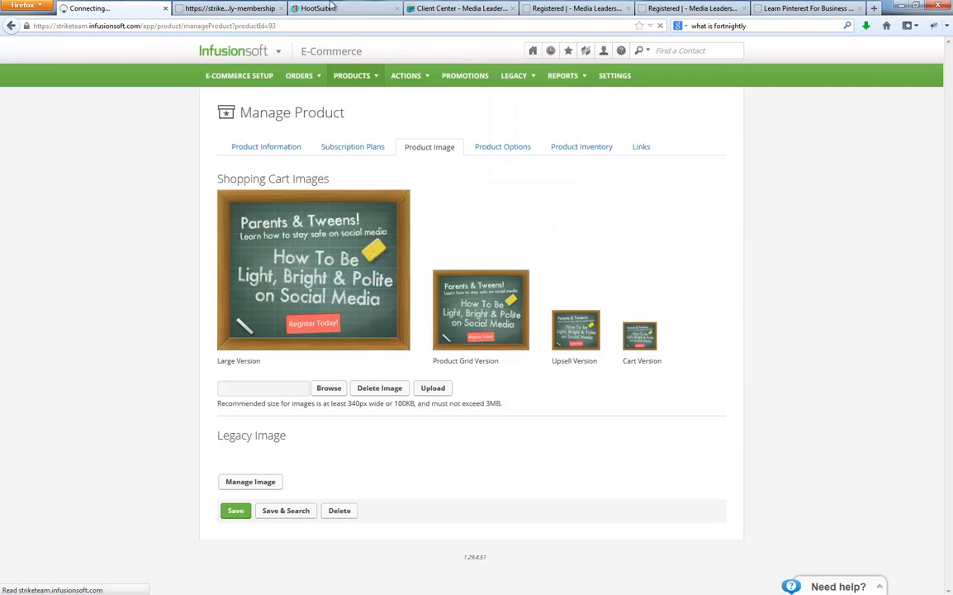
click(231, 8)
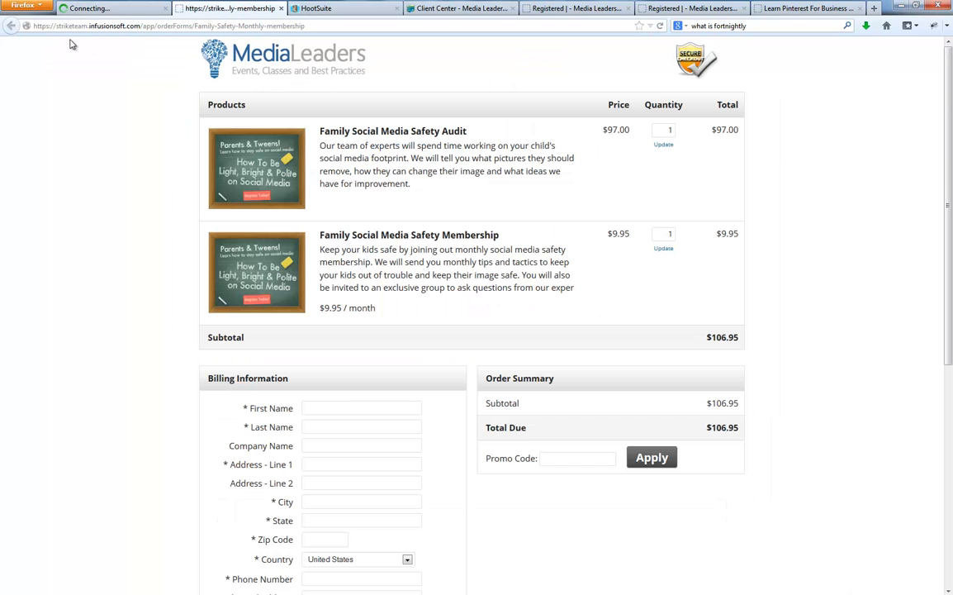
click(660, 26)
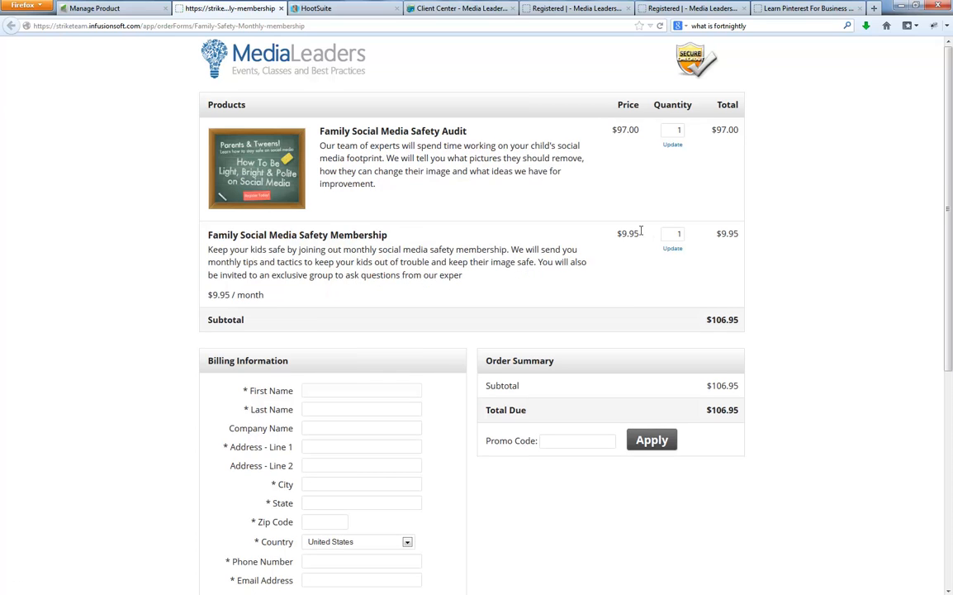
drag(299, 235, 529, 290)
click(531, 290)
Open the Social Media Family Safety Event Sept 17th campaign, review its REGISTERED sequence of reminders and tags, and return to the campaign list.
click(95, 8)
mouse_move(258, 57)
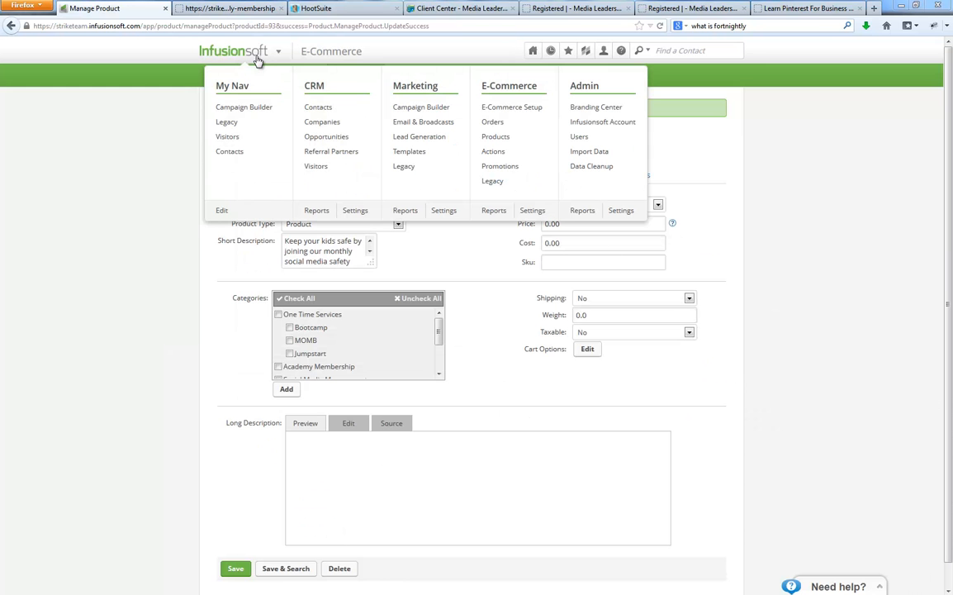
click(405, 108)
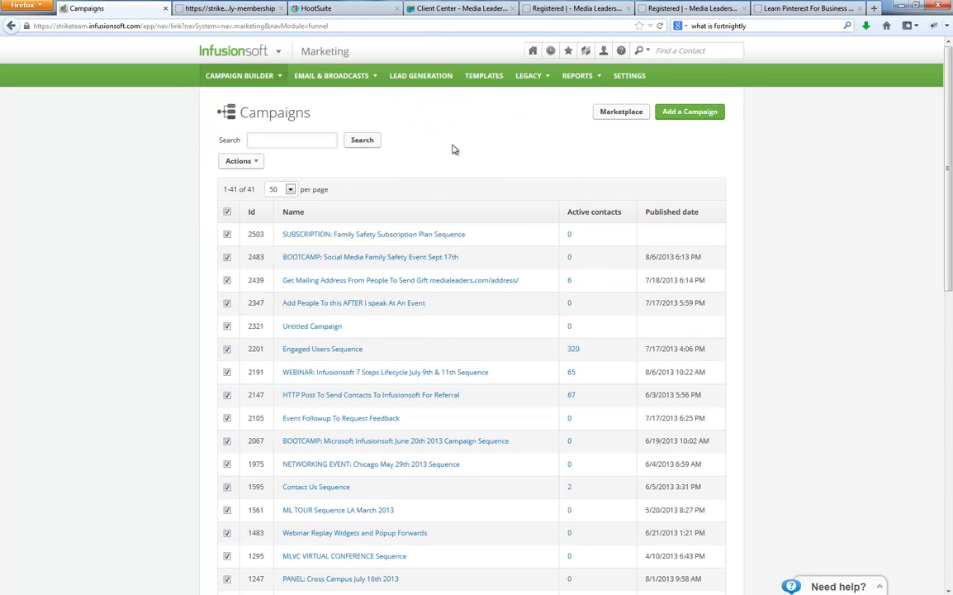
click(371, 259)
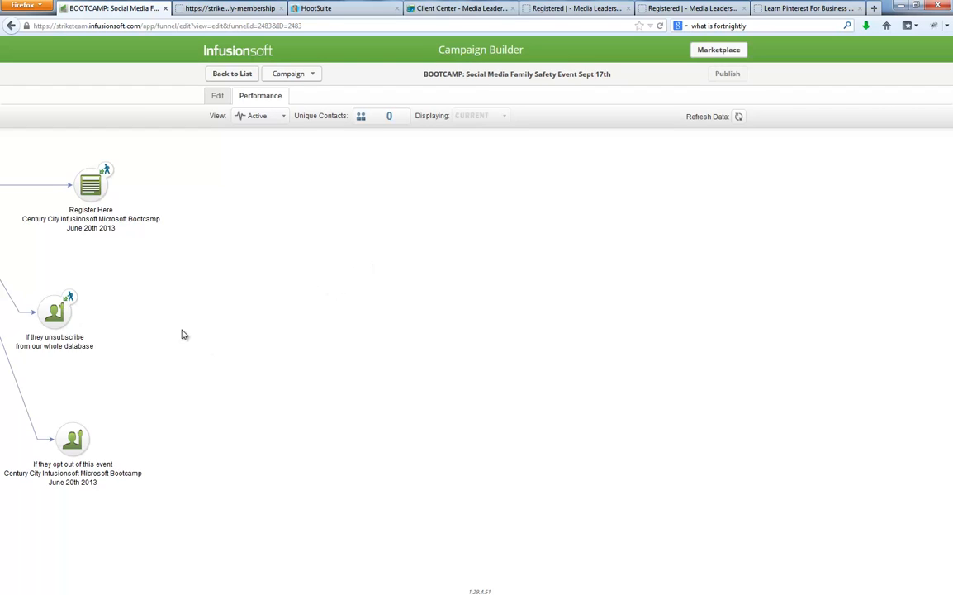
click(215, 93)
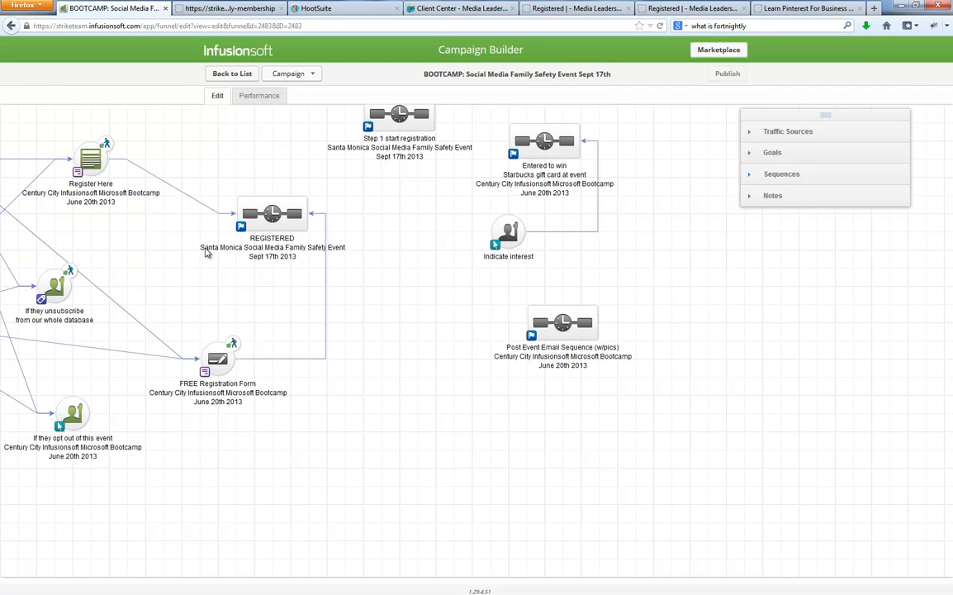
drag(207, 254, 593, 330)
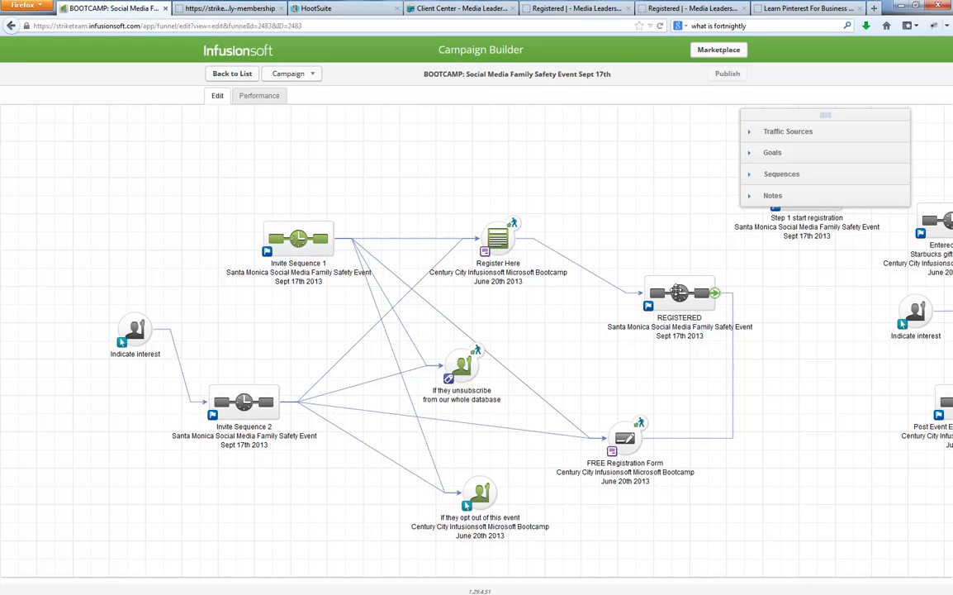
double_click(678, 295)
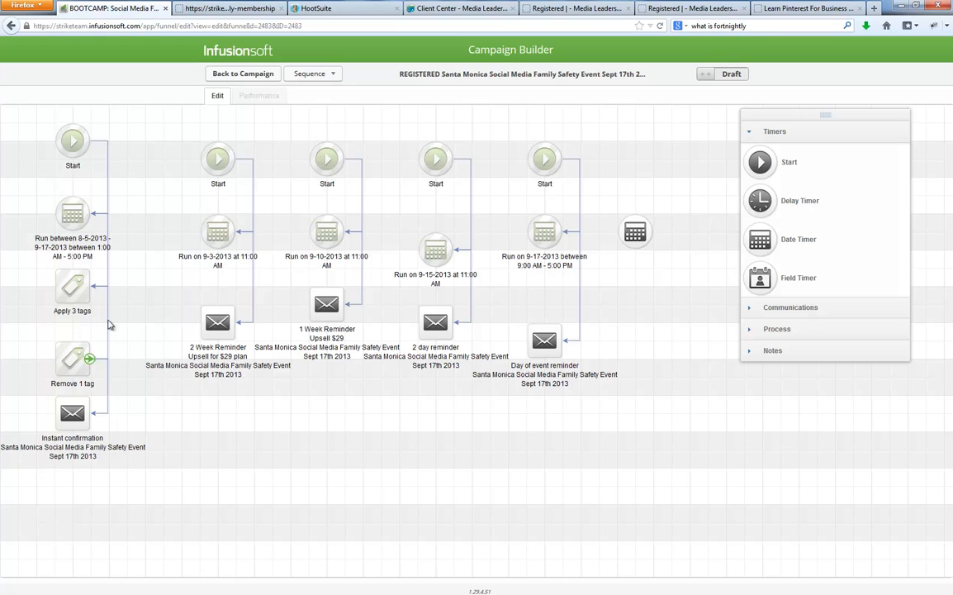
click(230, 82)
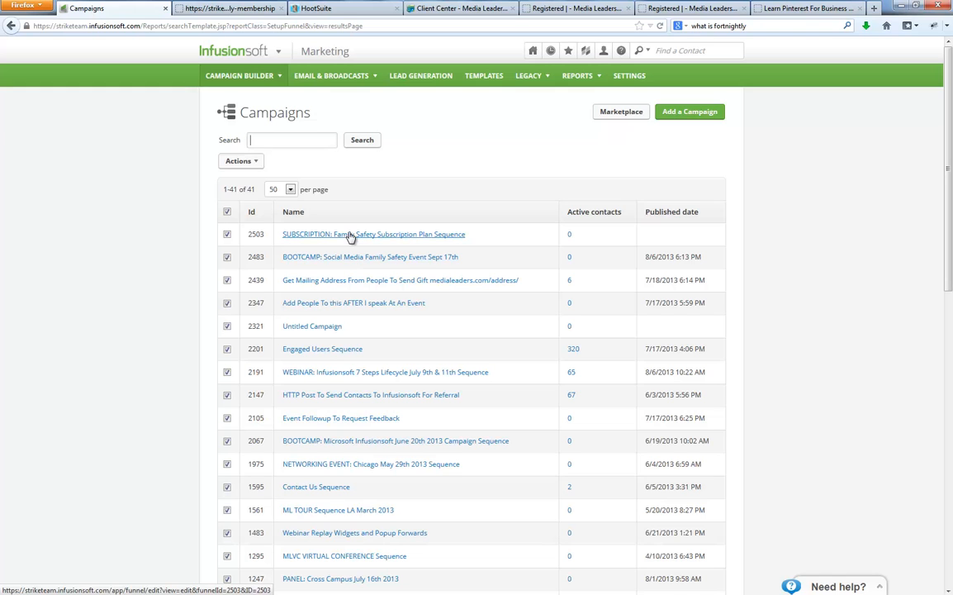
click(797, 8)
click(673, 7)
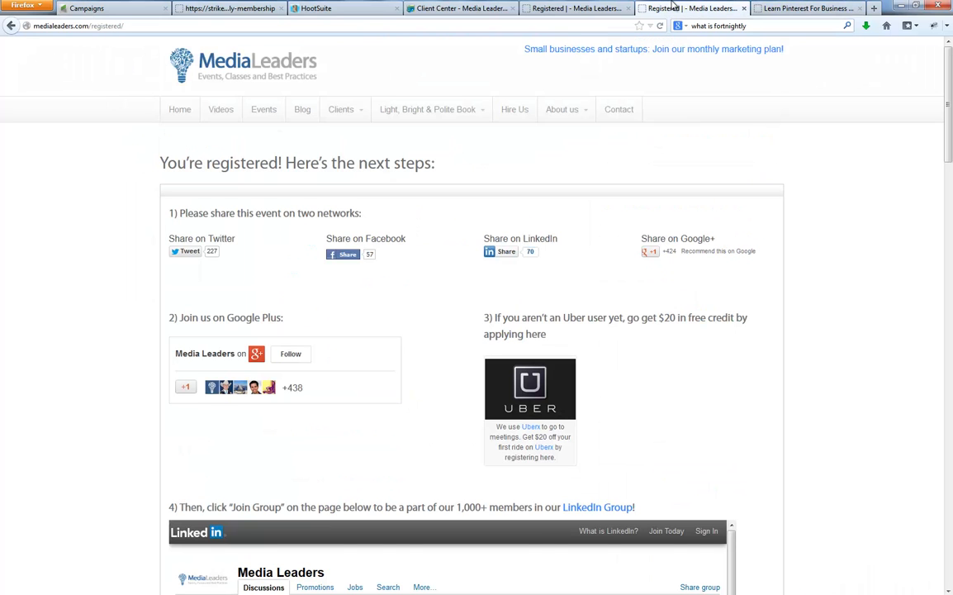
click(533, 7)
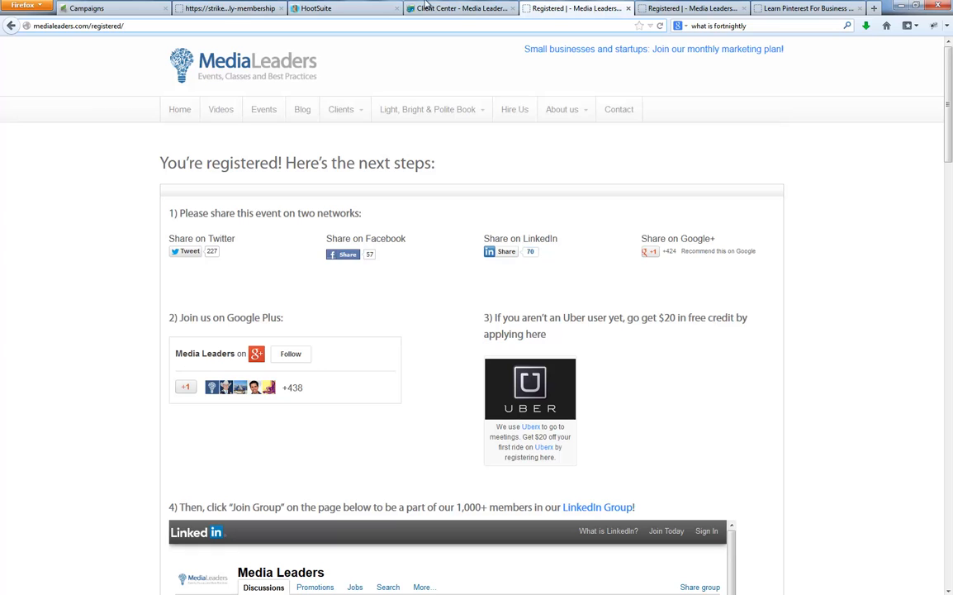
click(65, 6)
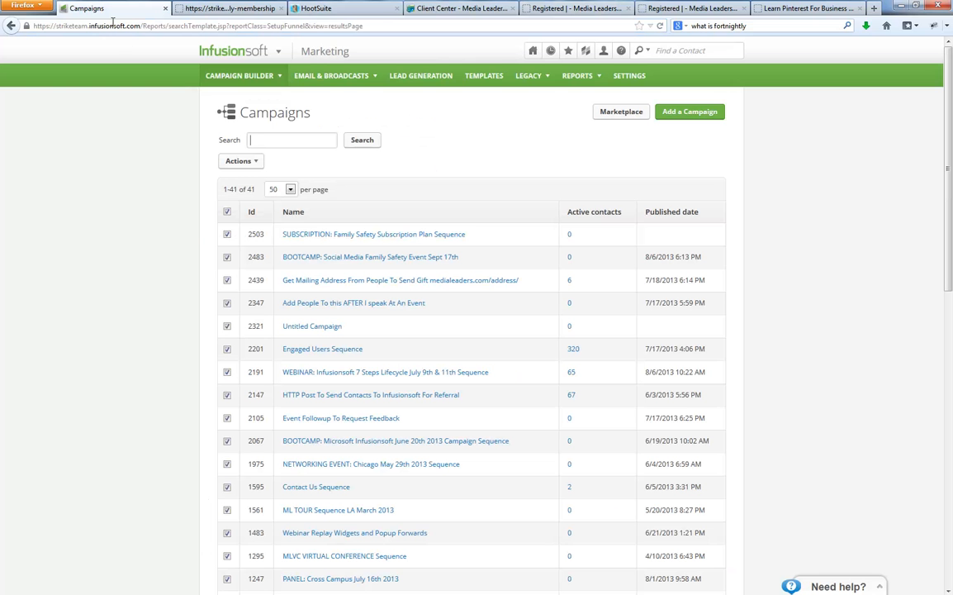
Open the Family Safety Subscription Plan Sequence campaign and delete both untitled sequences and the Purchase online goal.
click(343, 237)
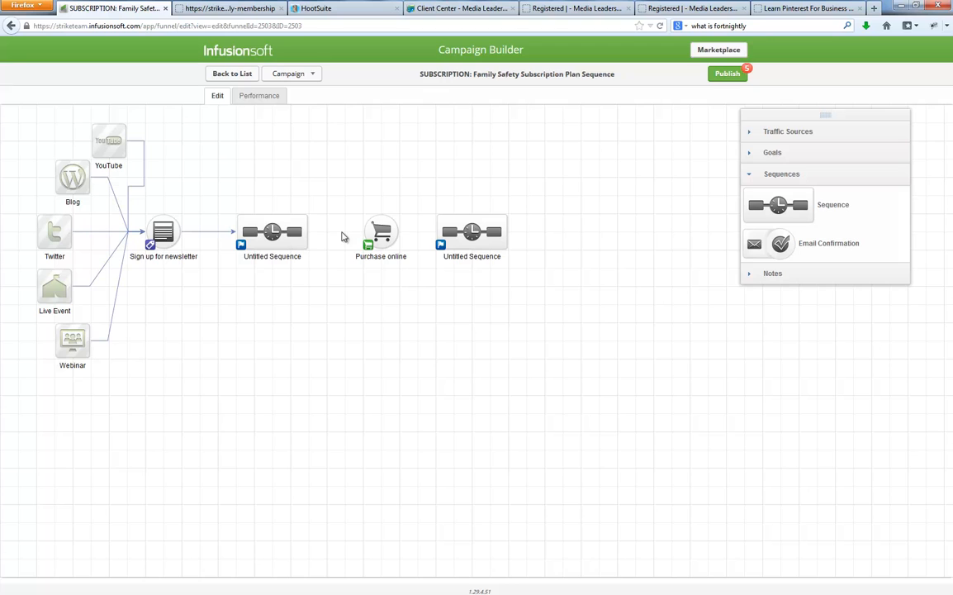
drag(263, 296, 355, 357)
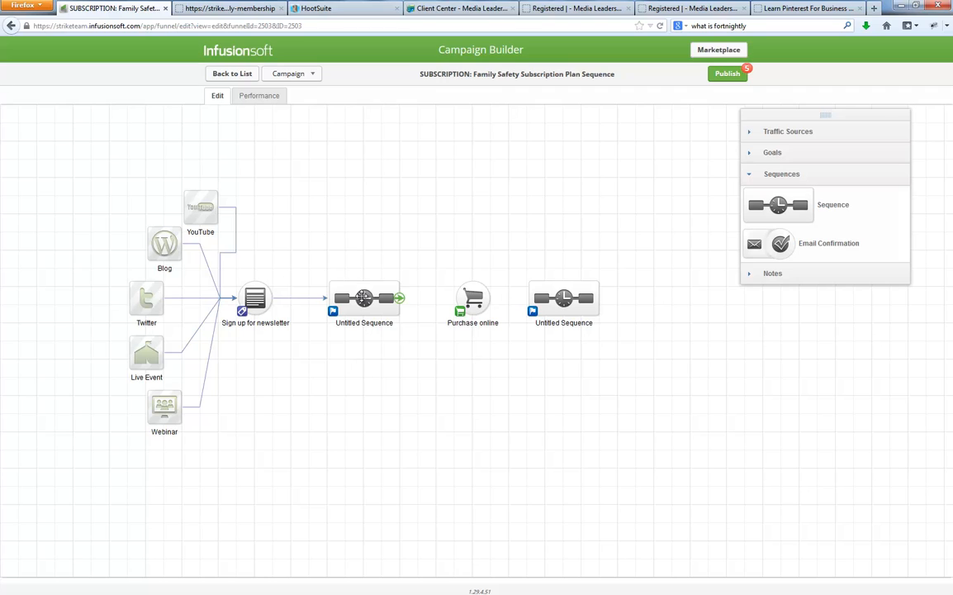
click(329, 282)
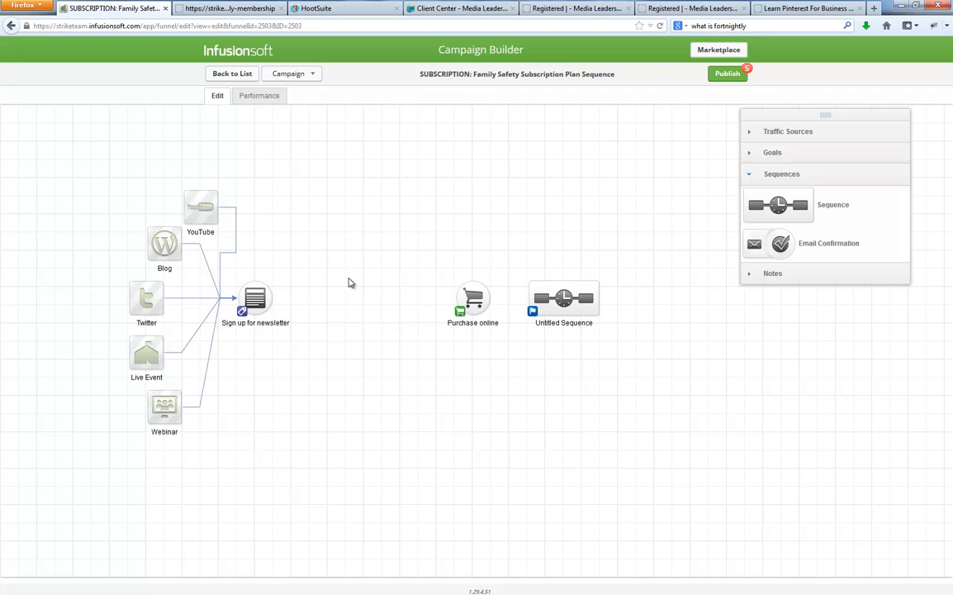
click(459, 284)
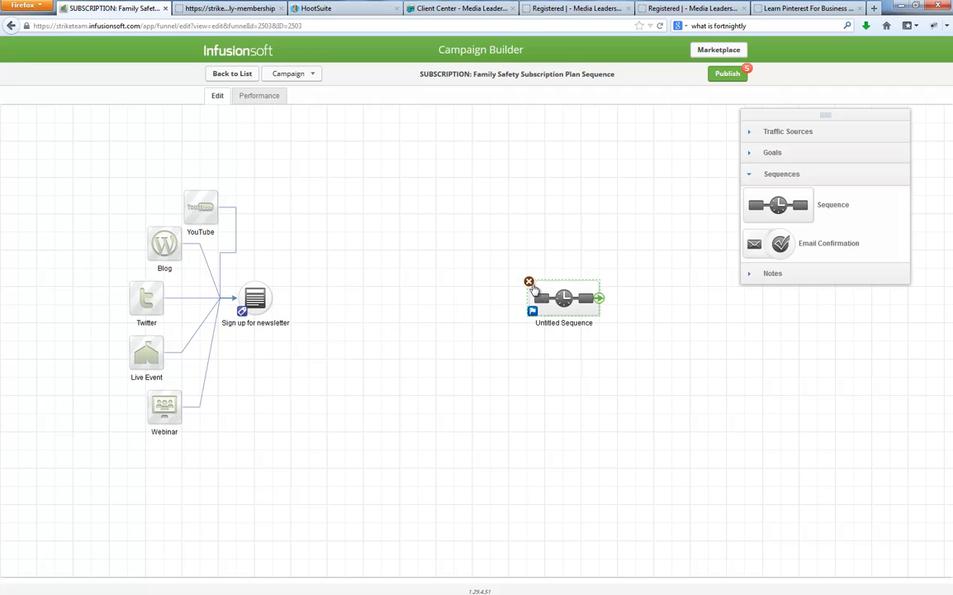
click(532, 281)
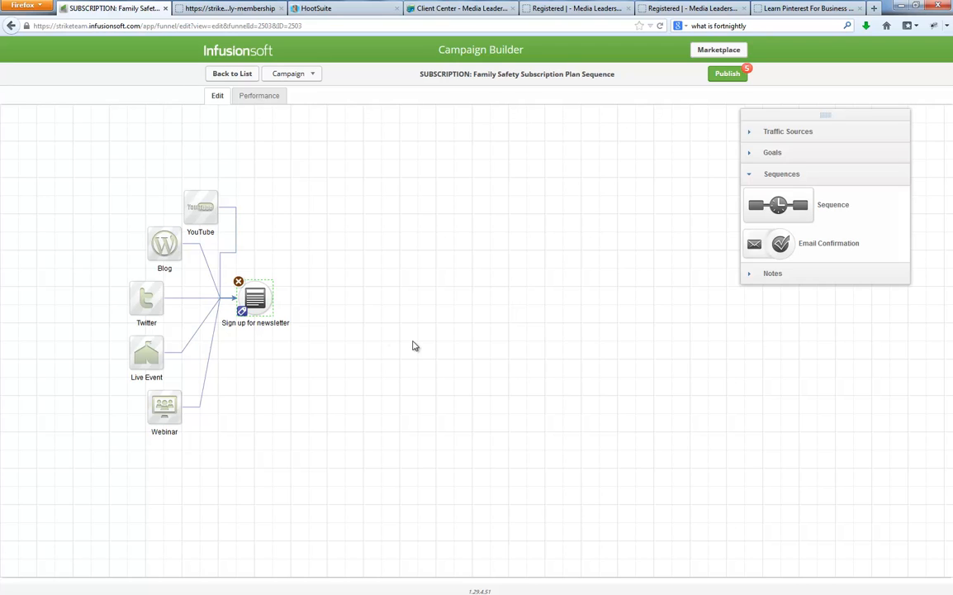
drag(354, 310, 401, 328)
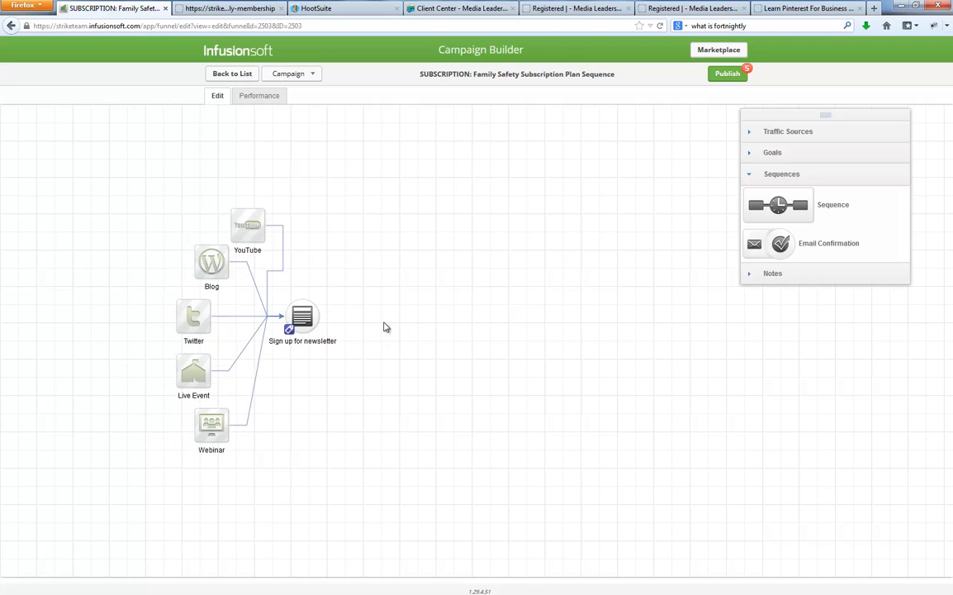
Move the newsletter sign-up goal slightly away from the traffic sources and rename it "Get tagged with event registration for family event".
click(794, 134)
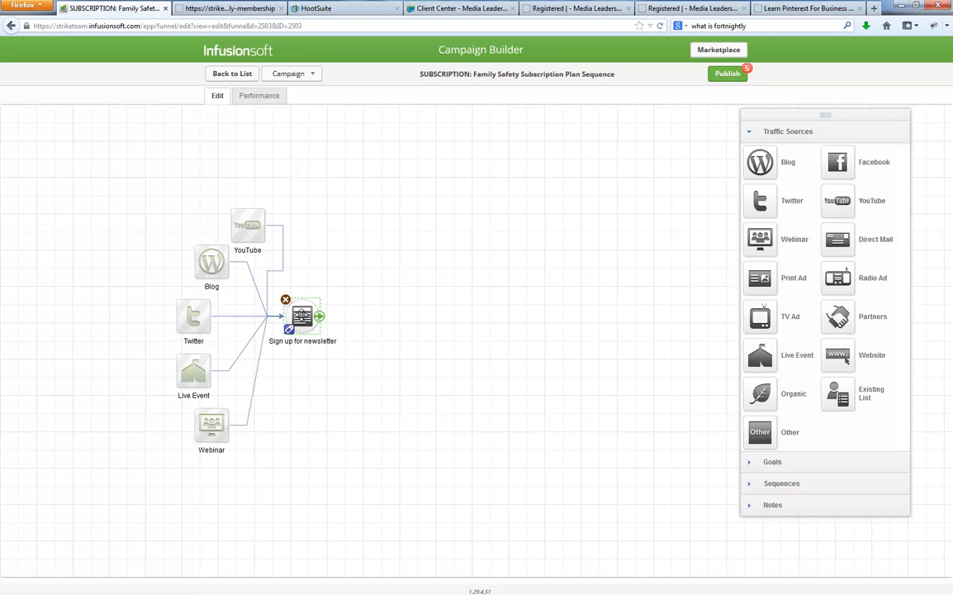
drag(302, 337, 320, 337)
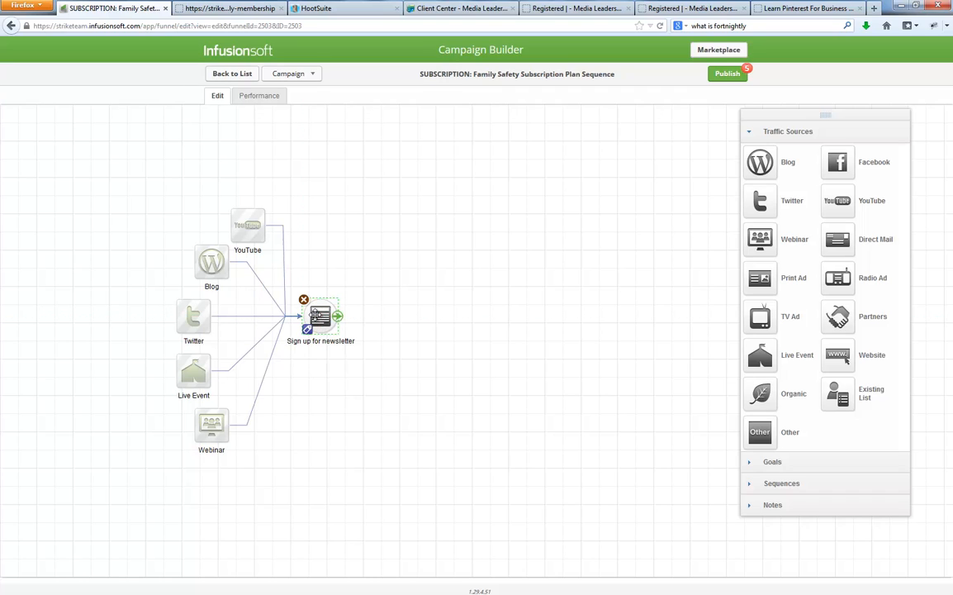
click(322, 341)
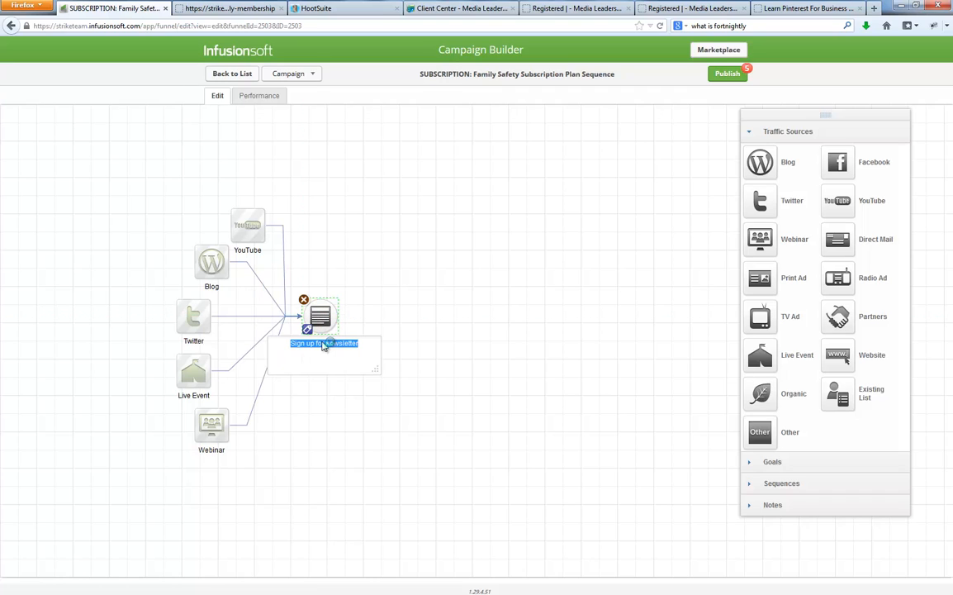
text(Get tagge)
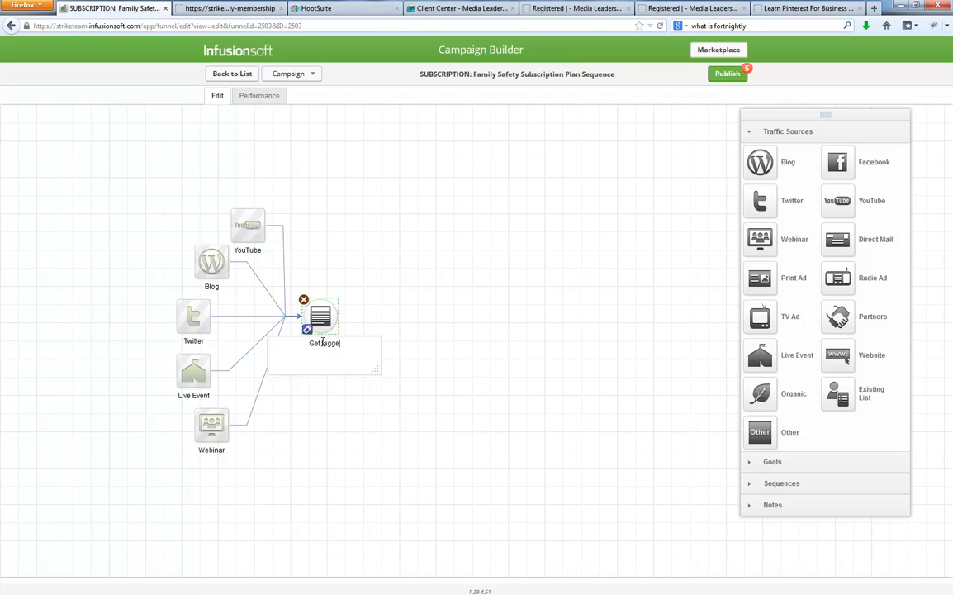
text(d with event )
text(f)
key(ctrl+a)
text(Get tagged with event registration for fam)
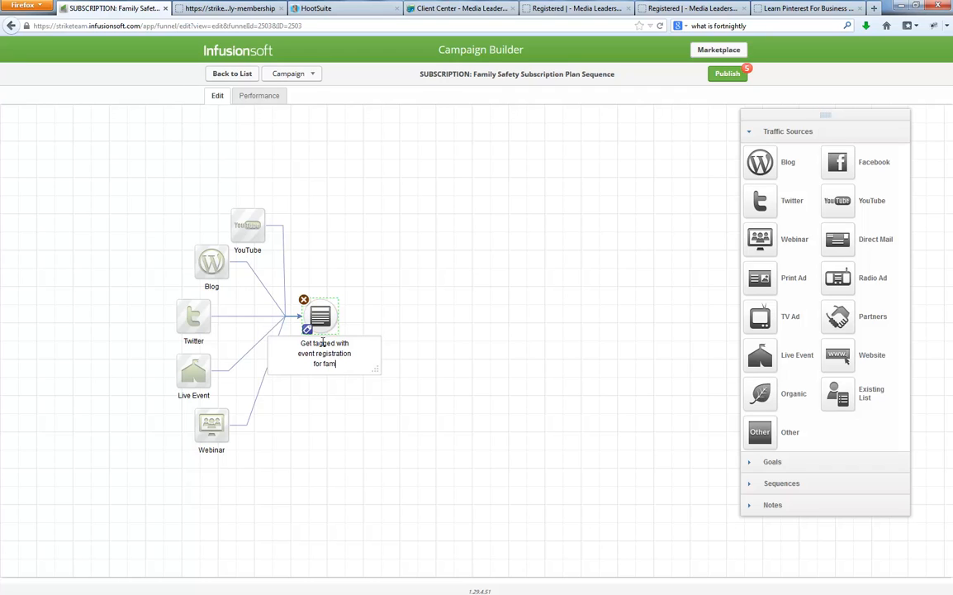
text(ily event)
click(320, 419)
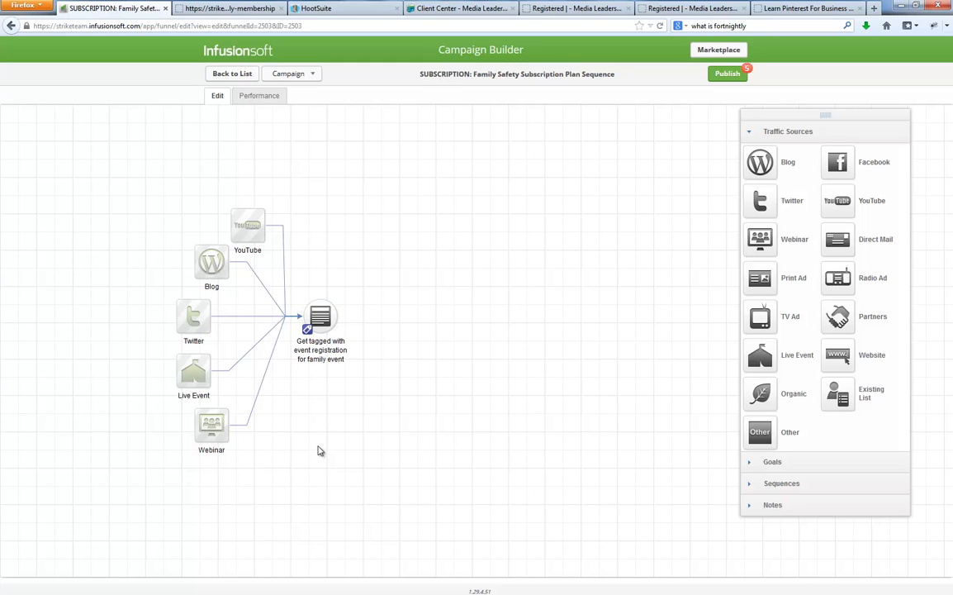
Add a new sequence to the campaign beside the family event registration goal.
click(794, 462)
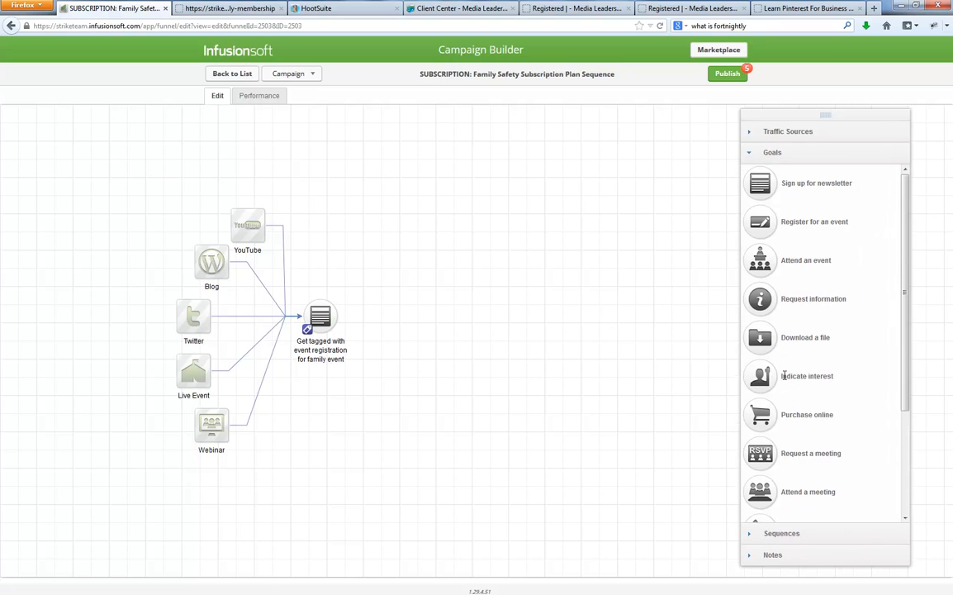
click(782, 535)
drag(779, 205, 419, 315)
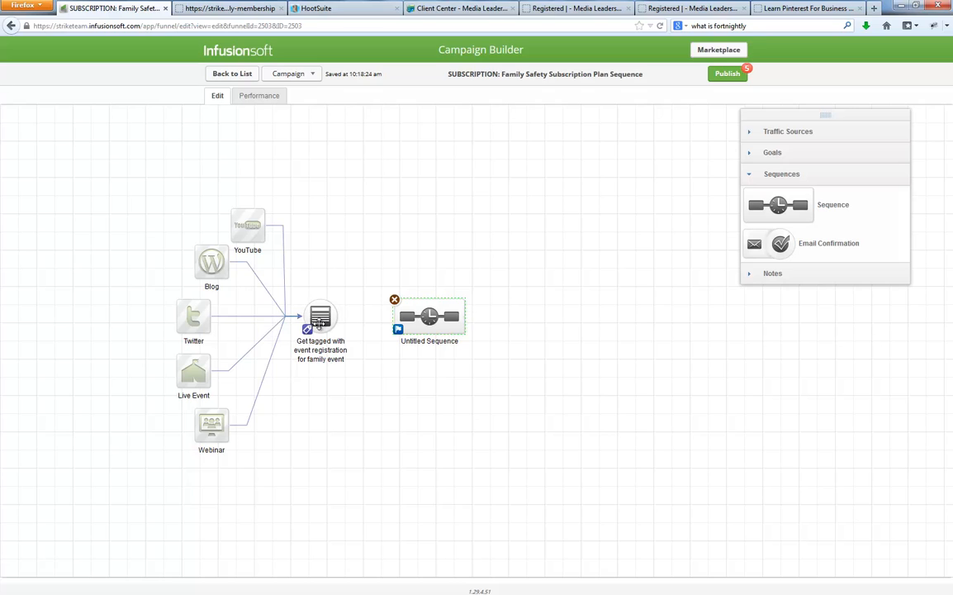
click(315, 314)
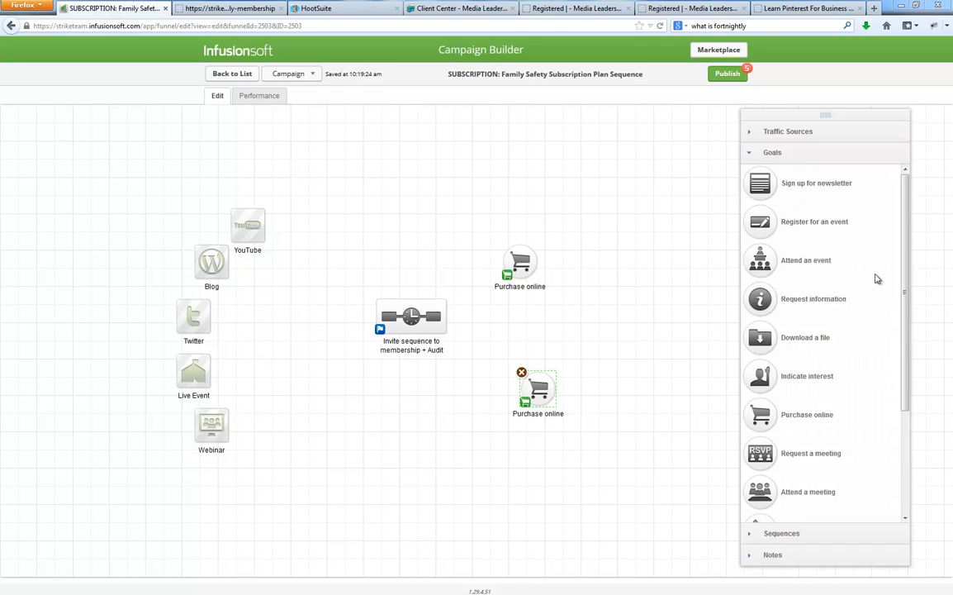
Add an Attend an event goal before the invite sequence and set it to be achieved when a user applies a tag.
drag(750, 266, 283, 314)
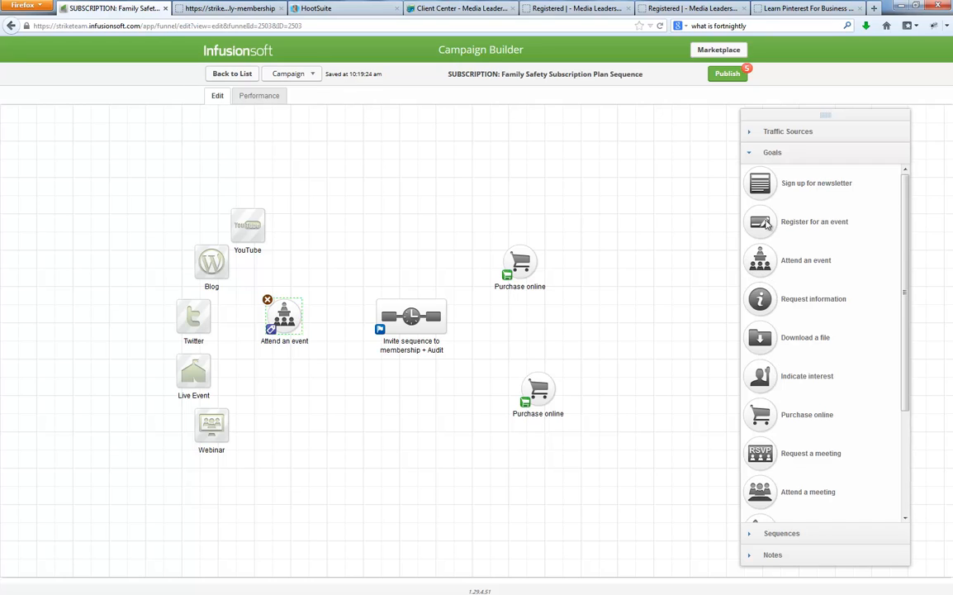
drag(274, 317, 293, 318)
double_click(294, 316)
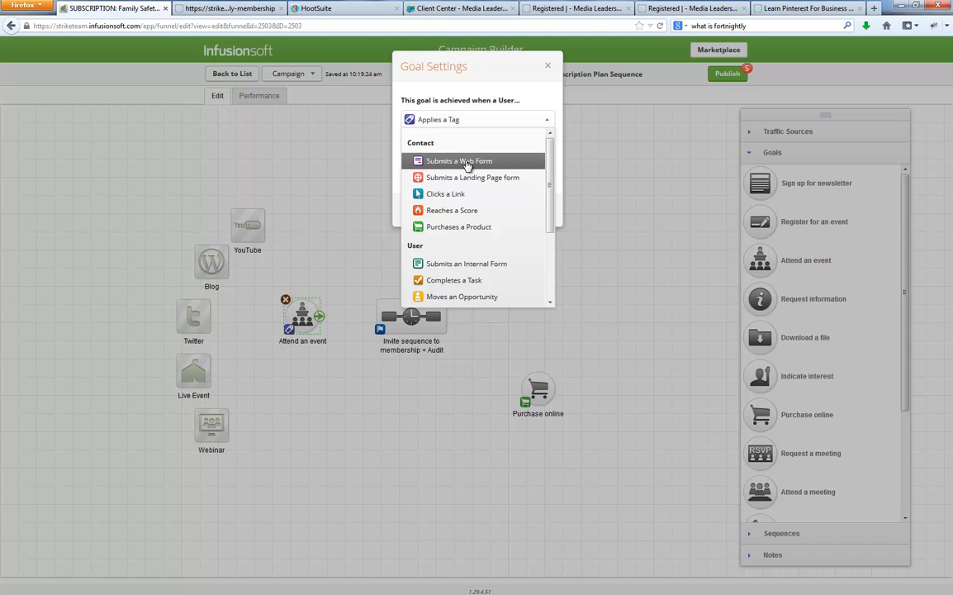
scroll(467, 253, down, 2)
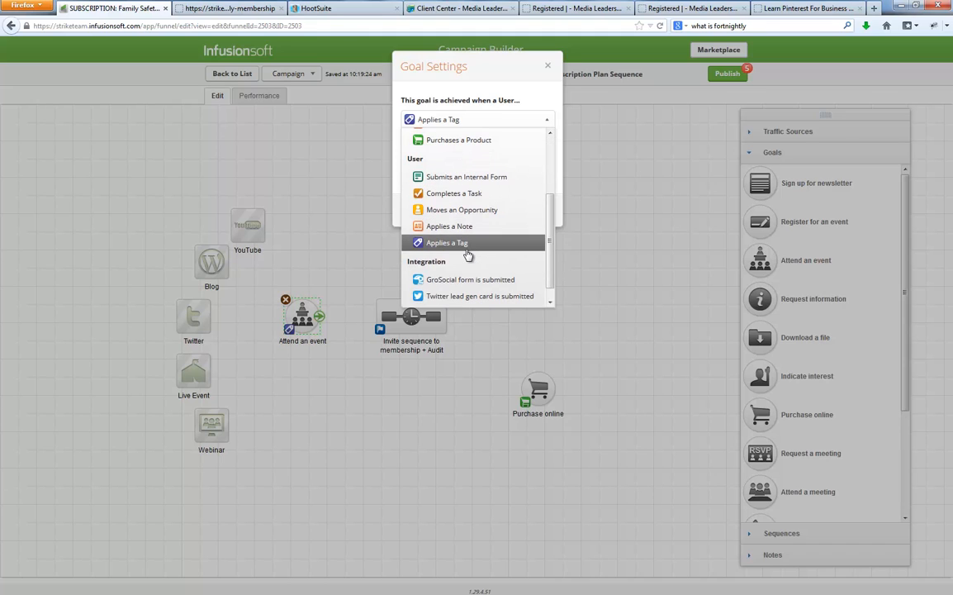
click(442, 245)
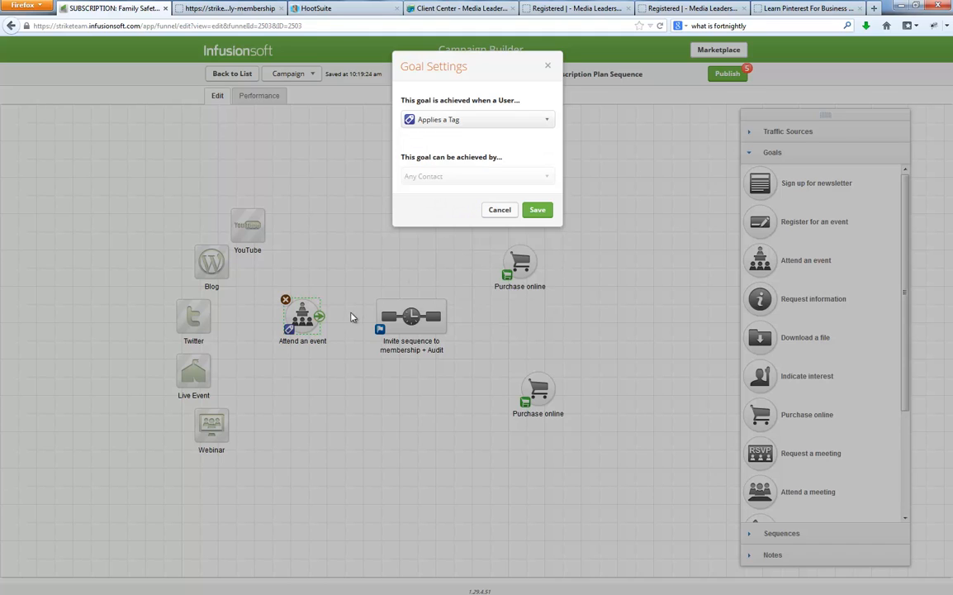
click(537, 210)
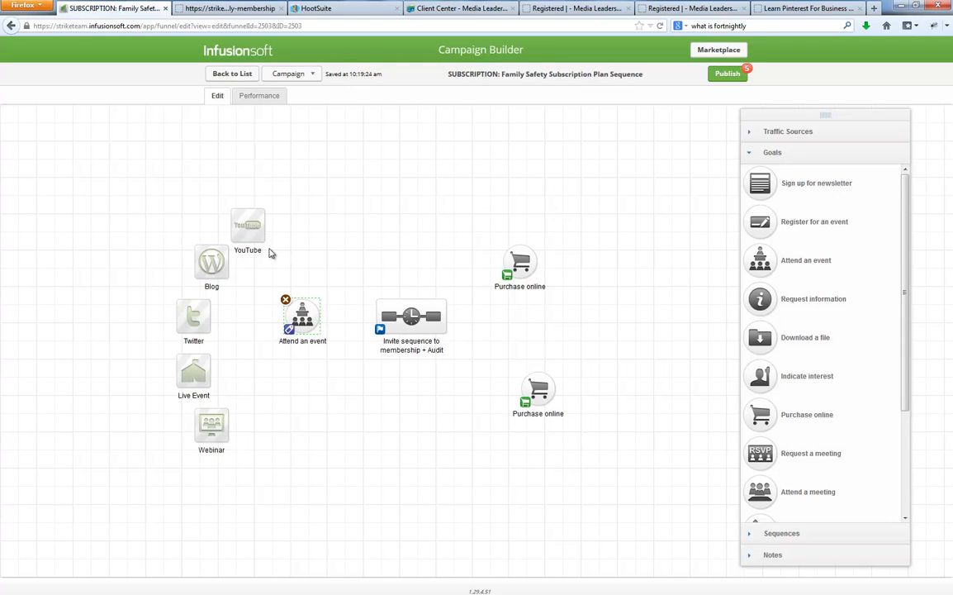
Connect the YouTube and Blog traffic sources to the Attend an event goal, and link that goal to the invite sequence.
drag(270, 255, 285, 315)
drag(258, 224, 405, 315)
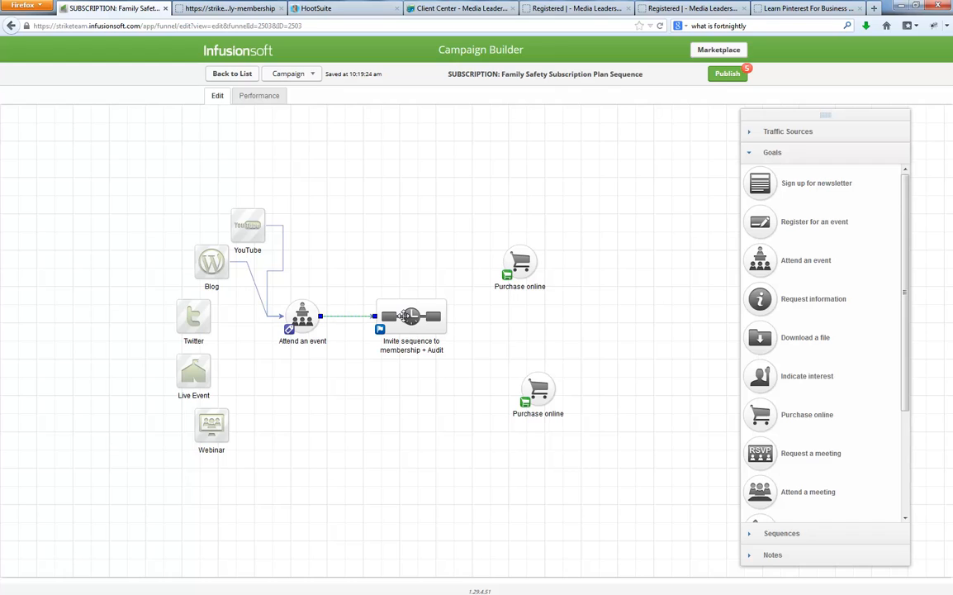
mouse_move(405, 316)
Rename the upper purchase goal "Purchase $97 Audit" and align it vertically with the lower purchase goal.
click(522, 284)
click(522, 288)
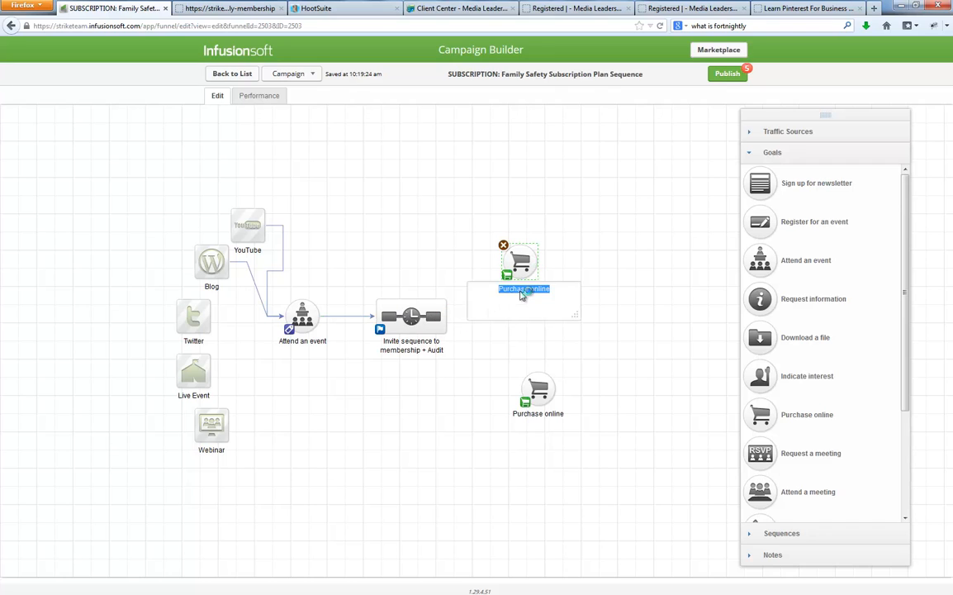
text(Purch)
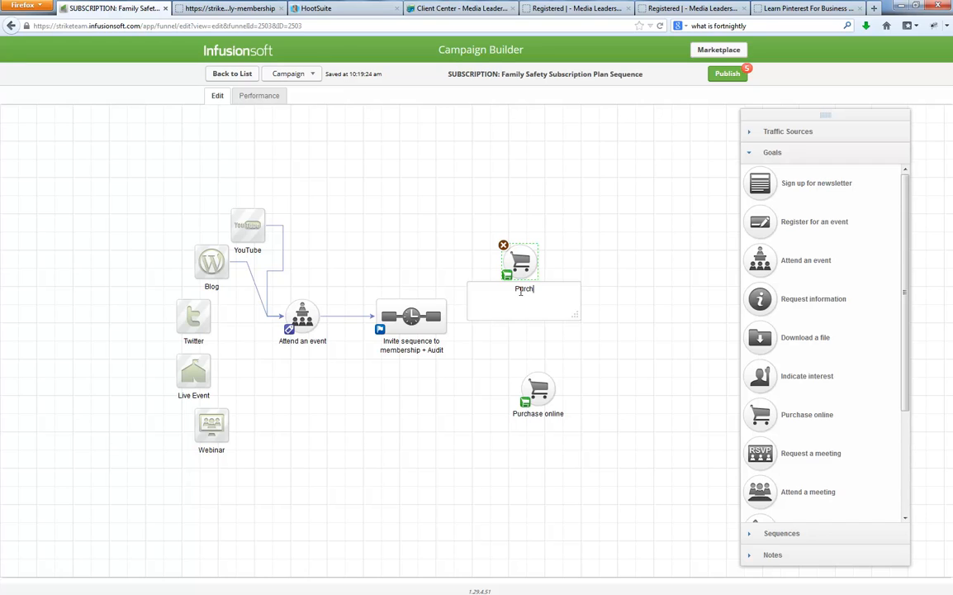
text(ase $97 Audit)
click(613, 283)
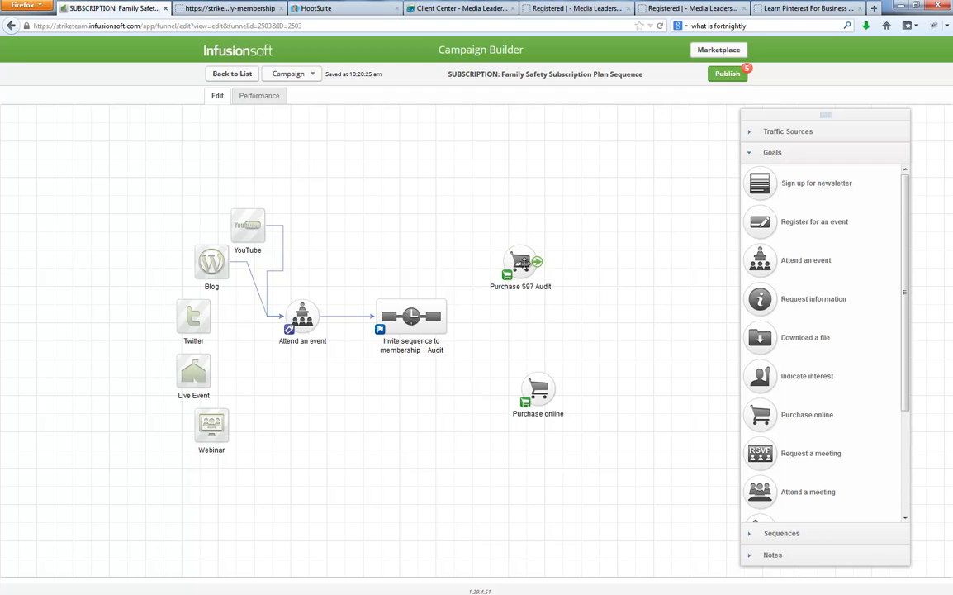
drag(522, 264, 542, 267)
Rename the lower purchase goal "Purchase $9.95 Membership" and move it slightly up toward the audit goal.
double_click(539, 415)
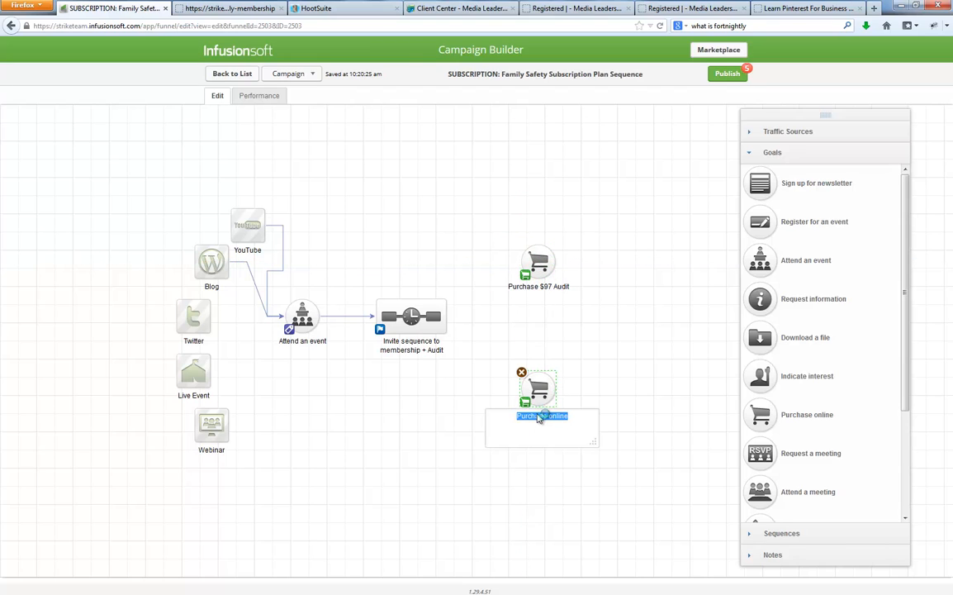
text(Purchase $9.95 Membership)
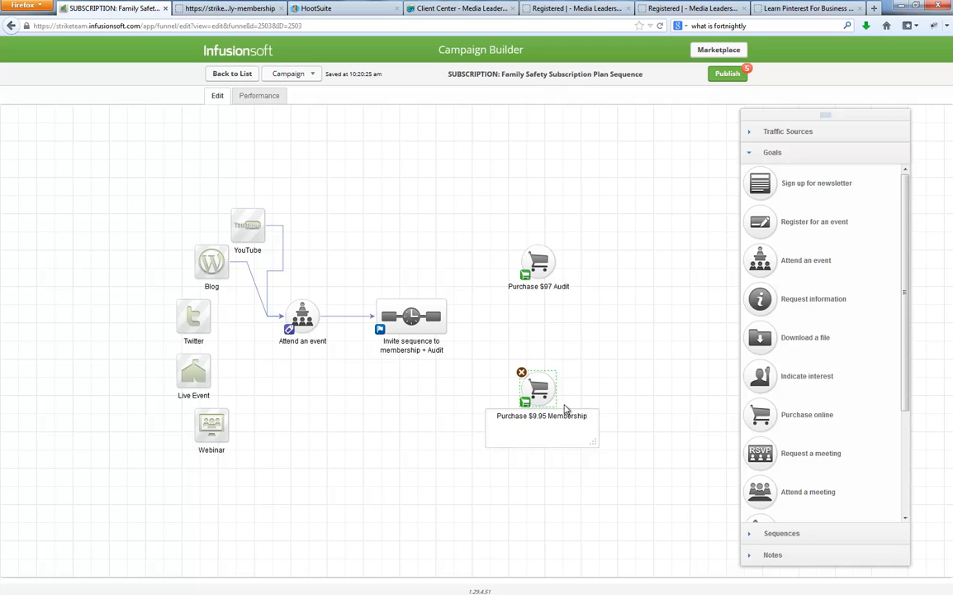
click(628, 355)
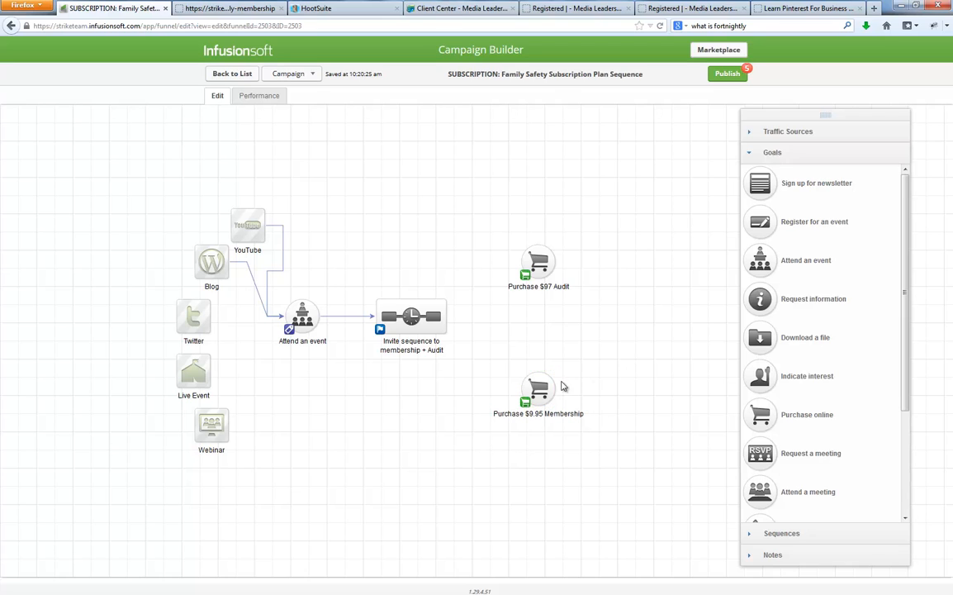
drag(543, 389, 540, 367)
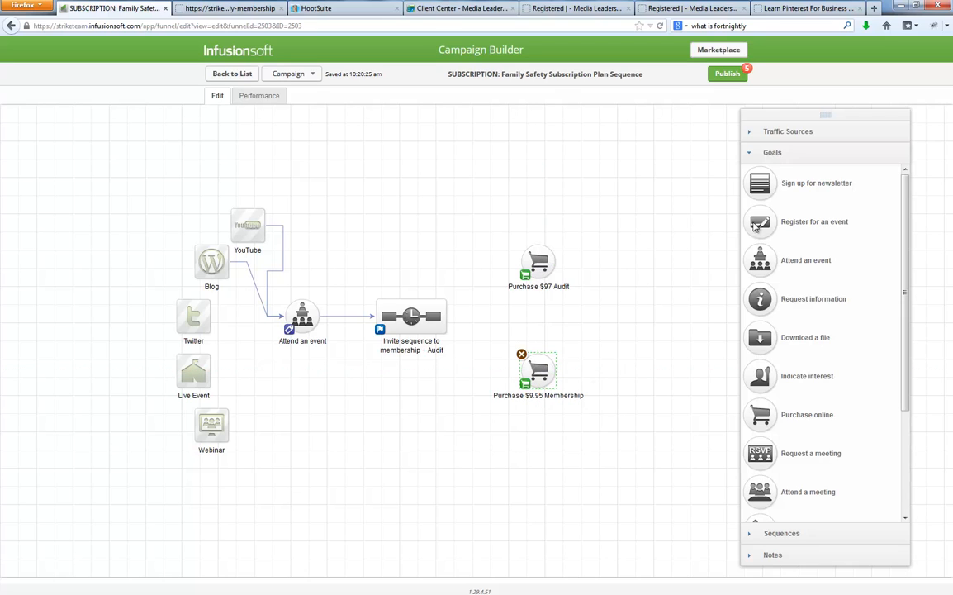
Add two new sequences to the campaign, one beside each purchase goal.
click(773, 153)
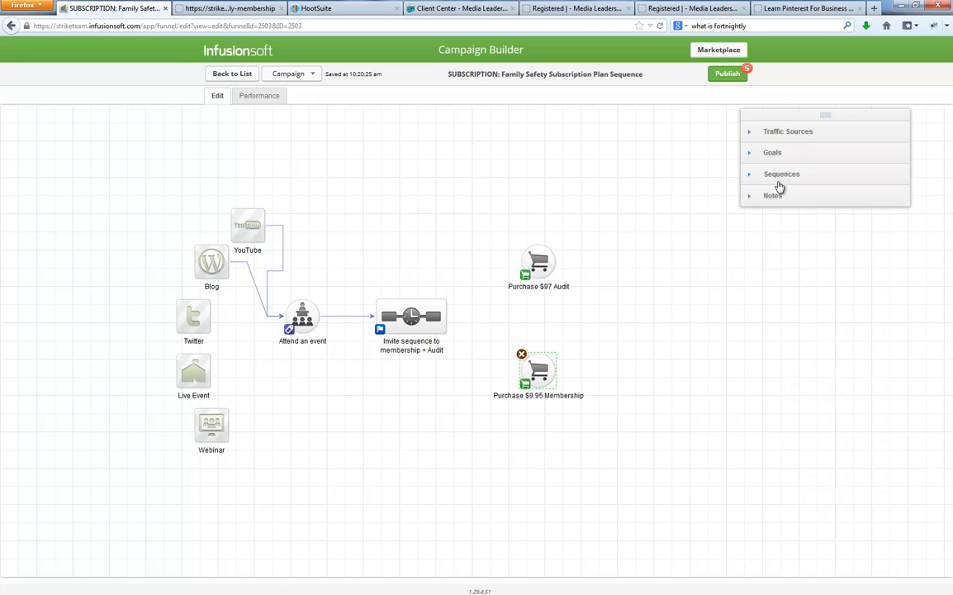
click(781, 175)
drag(778, 205, 661, 264)
drag(778, 205, 662, 376)
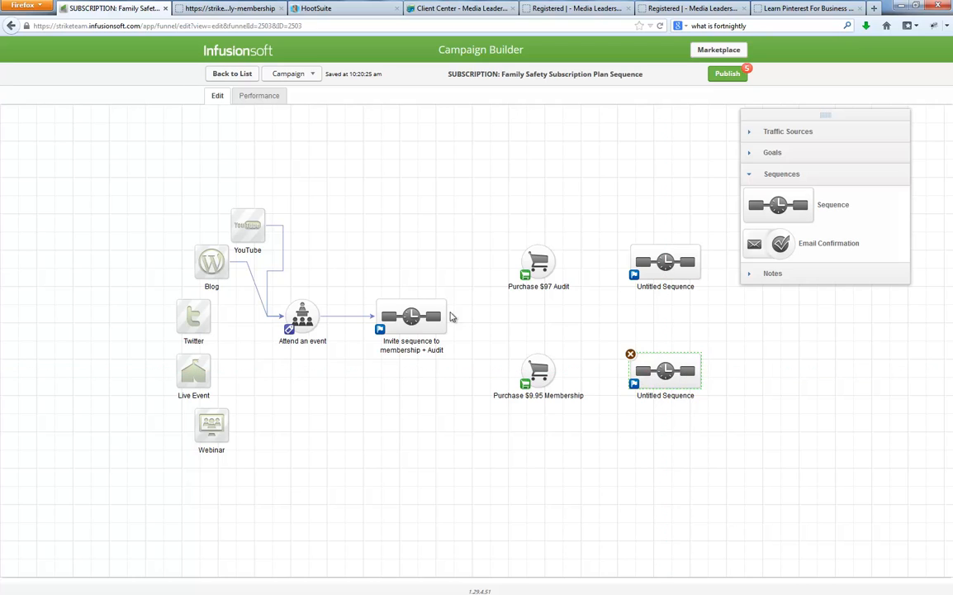
Connect the invite sequence to both purchase goals, and link each purchase goal to the sequence beside it.
drag(448, 323, 506, 251)
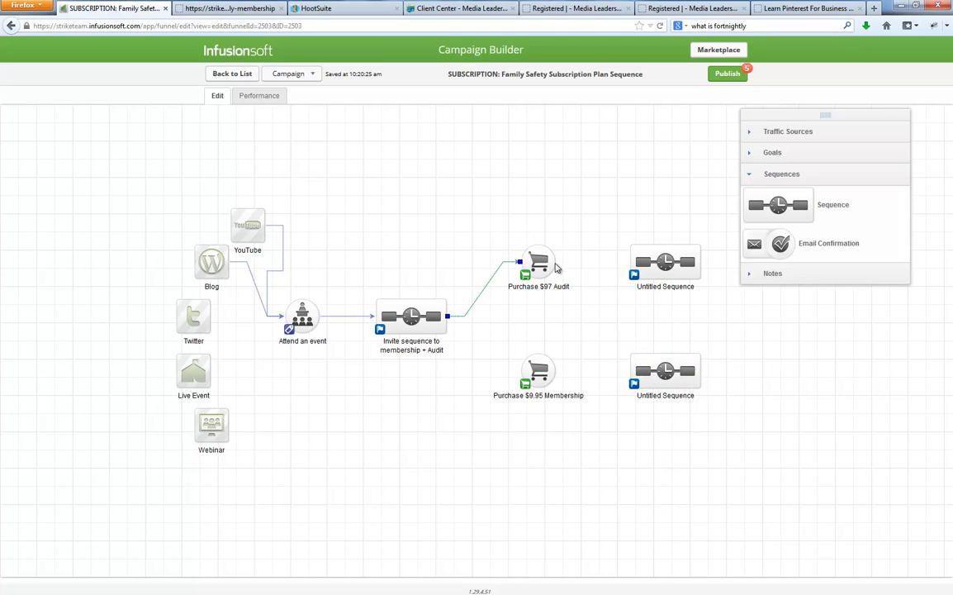
drag(447, 321, 537, 374)
drag(557, 265, 665, 262)
drag(556, 370, 665, 372)
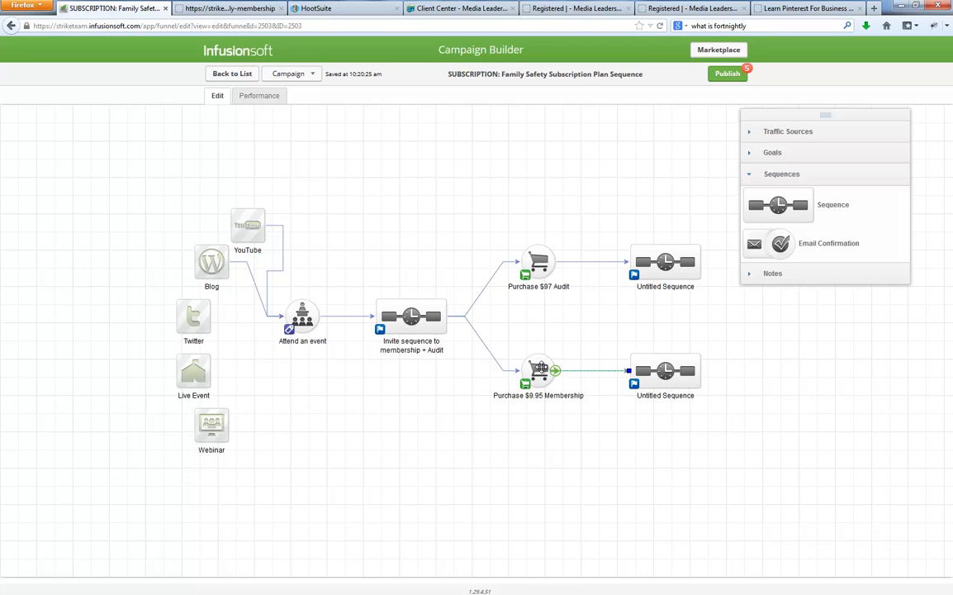
Set the Purchase $97 Audit goal to be achievable by any contact and save its settings.
double_click(530, 277)
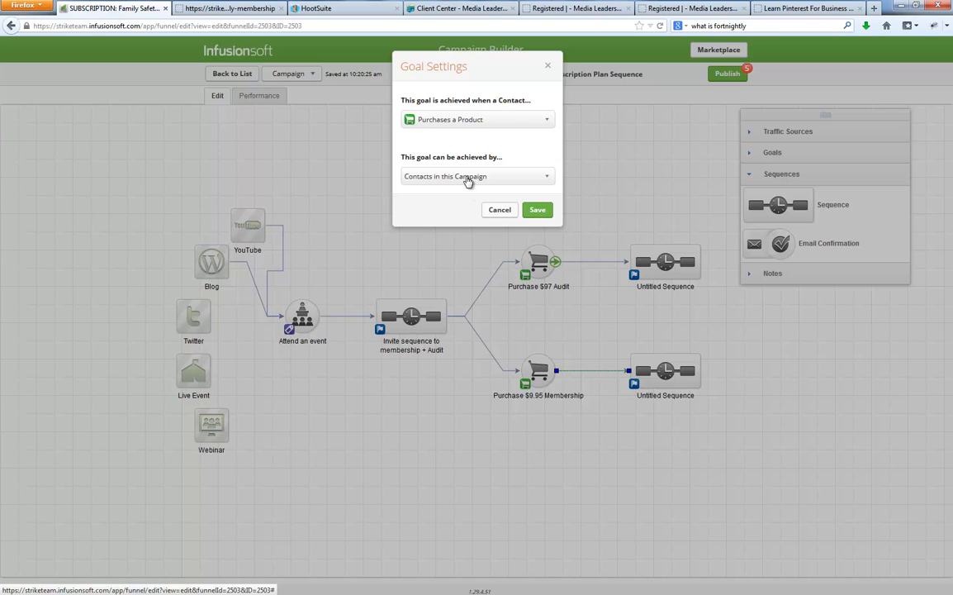
click(423, 175)
click(446, 216)
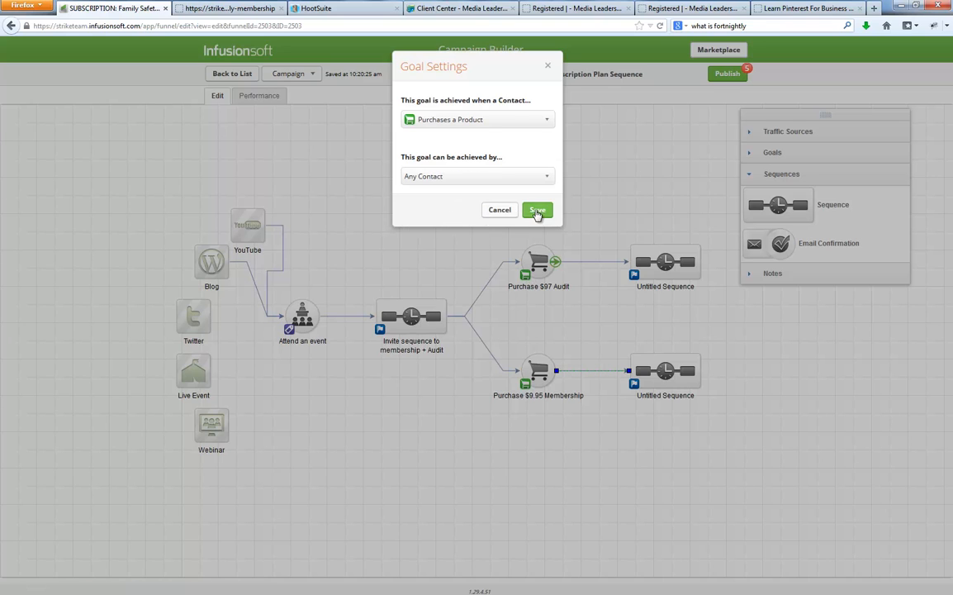
click(539, 210)
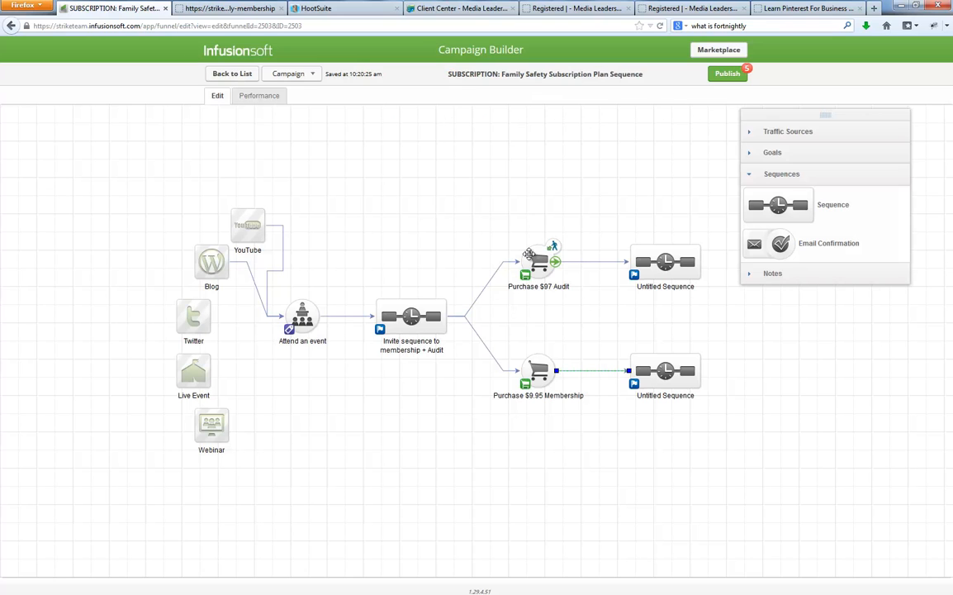
Rename the sequence after the audit purchase goal "Family Safety Audit Instructions & Welcome Package".
click(663, 269)
click(661, 287)
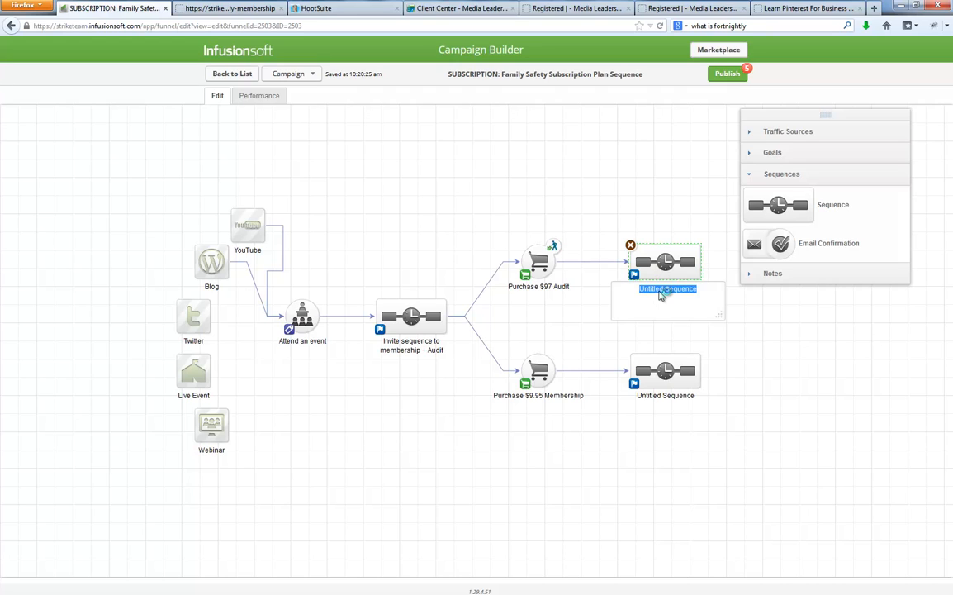
text(Aamily S)
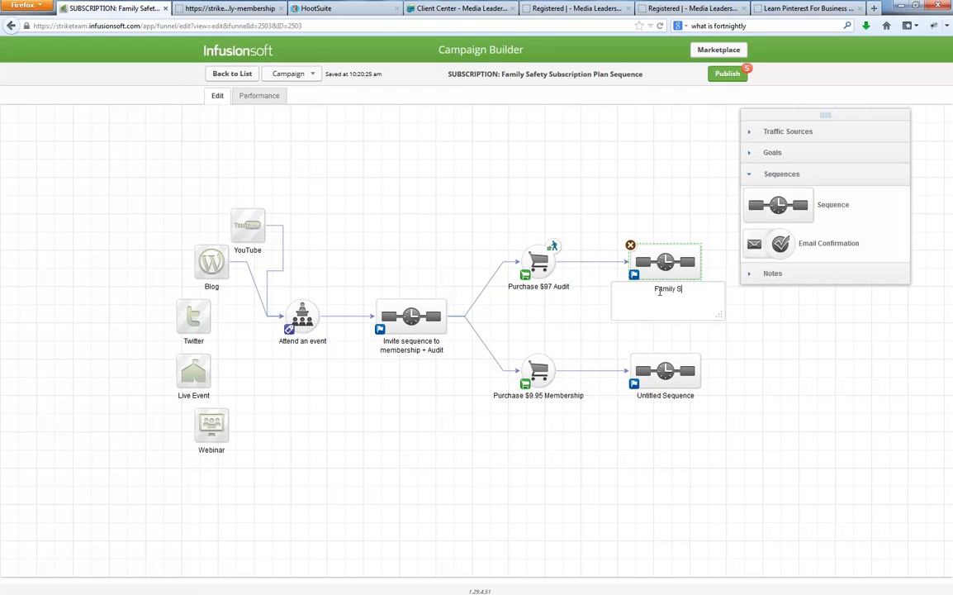
text(afety Audit)
key(Return)
text(Instructions &)
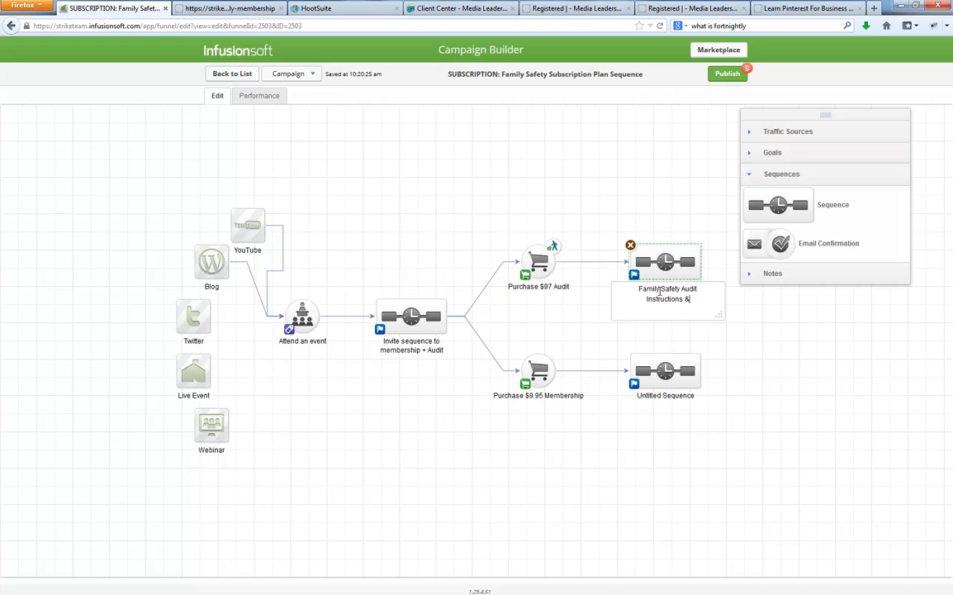
text( Welcome Package)
click(602, 385)
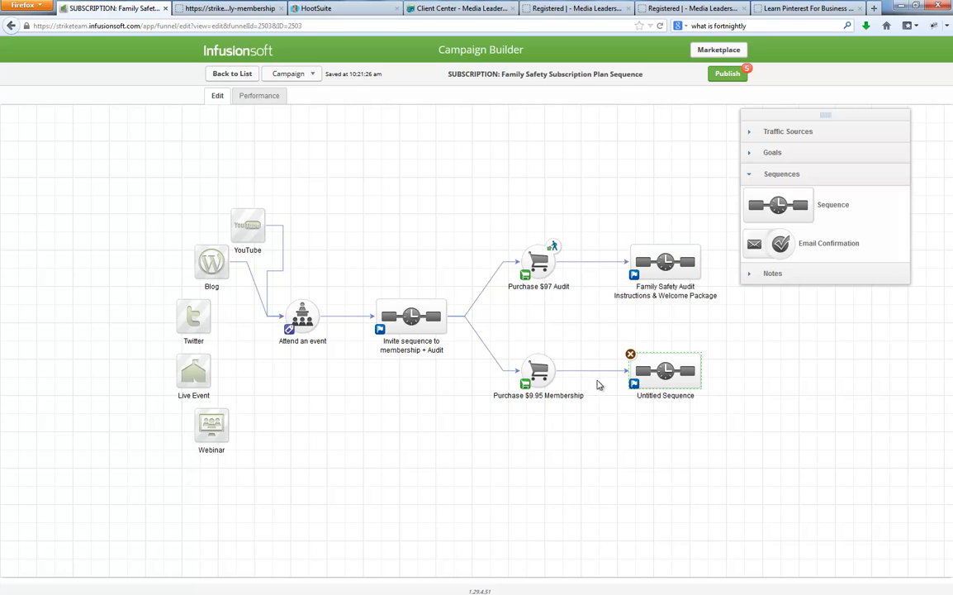
Rename the sequence after the membership purchase goal "Family Safety Membership & Welcome Package".
click(663, 398)
text(Famil)
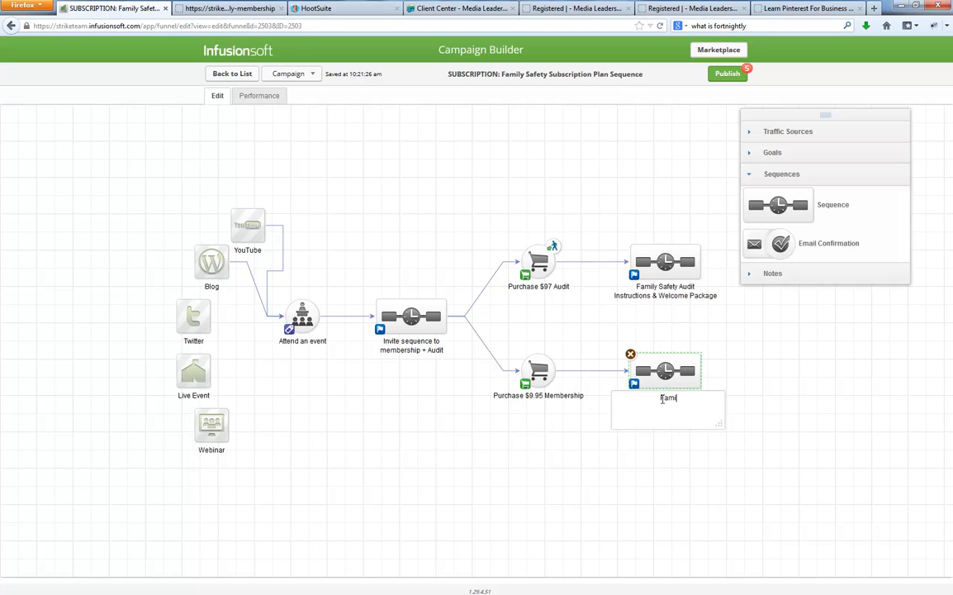
text(y Safety Membership & Welcome Package)
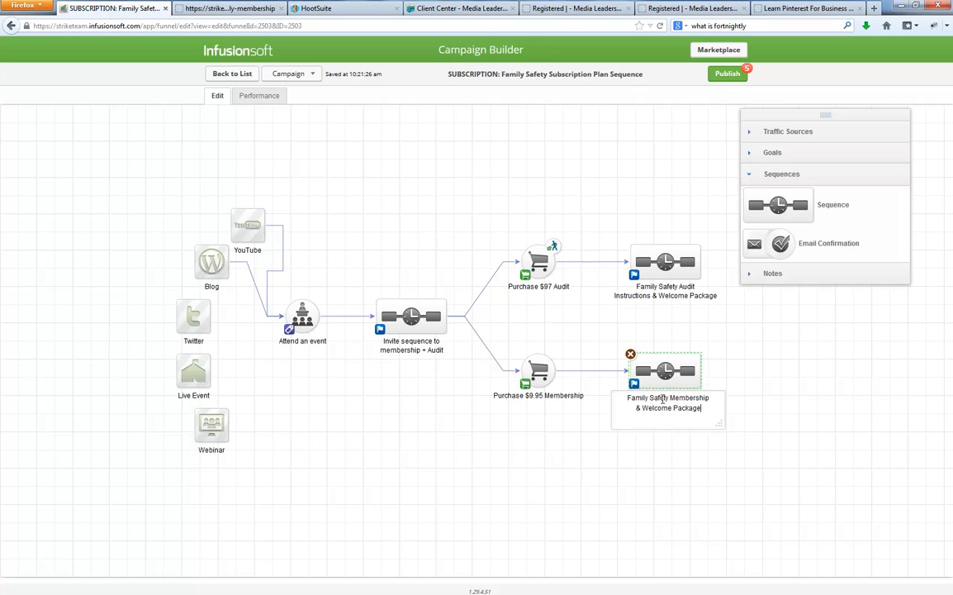
click(599, 450)
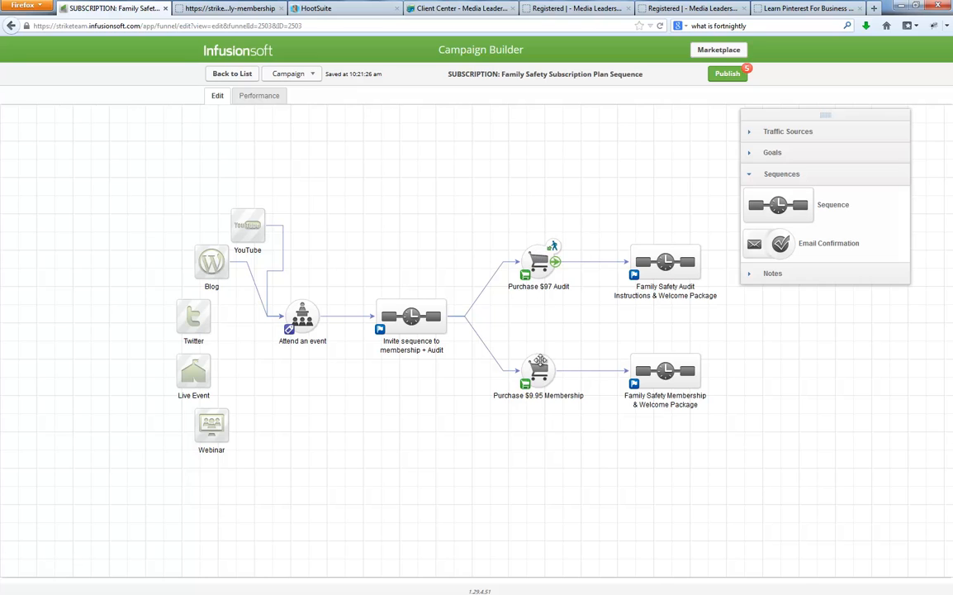
Add a delay timer and an email below the start point of the audit welcome package sequence, and return to the campaign.
double_click(660, 268)
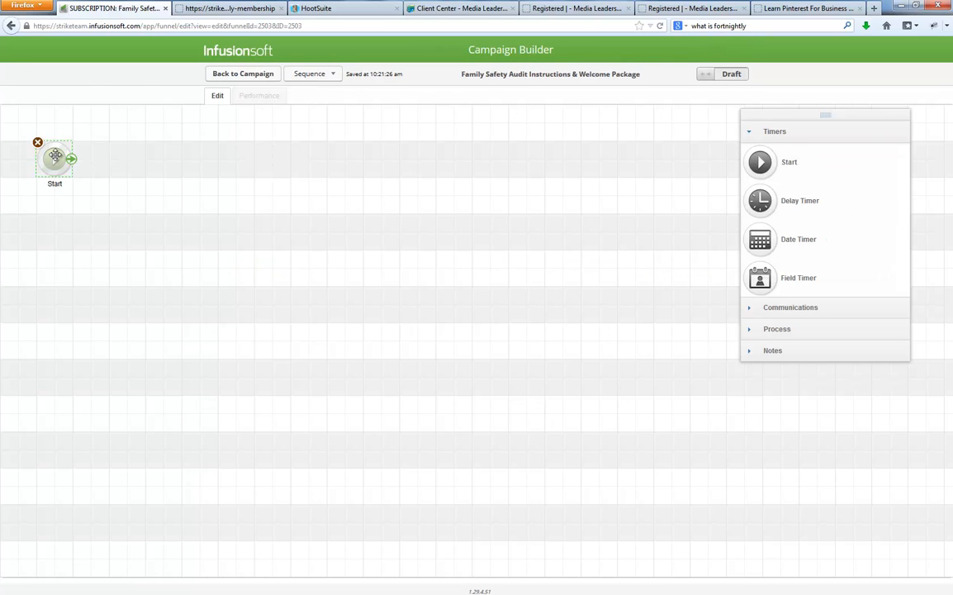
drag(56, 153, 152, 154)
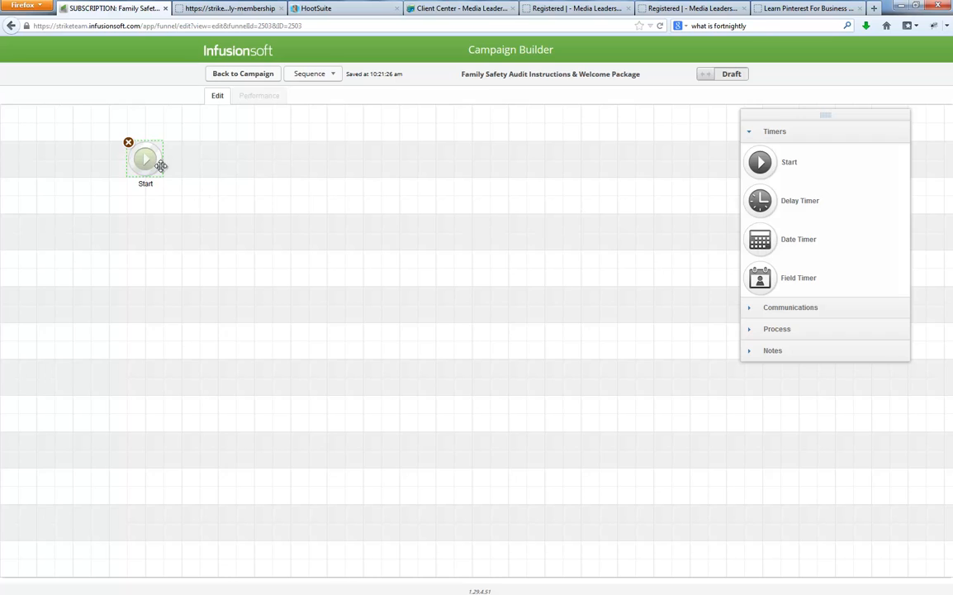
drag(768, 207, 146, 230)
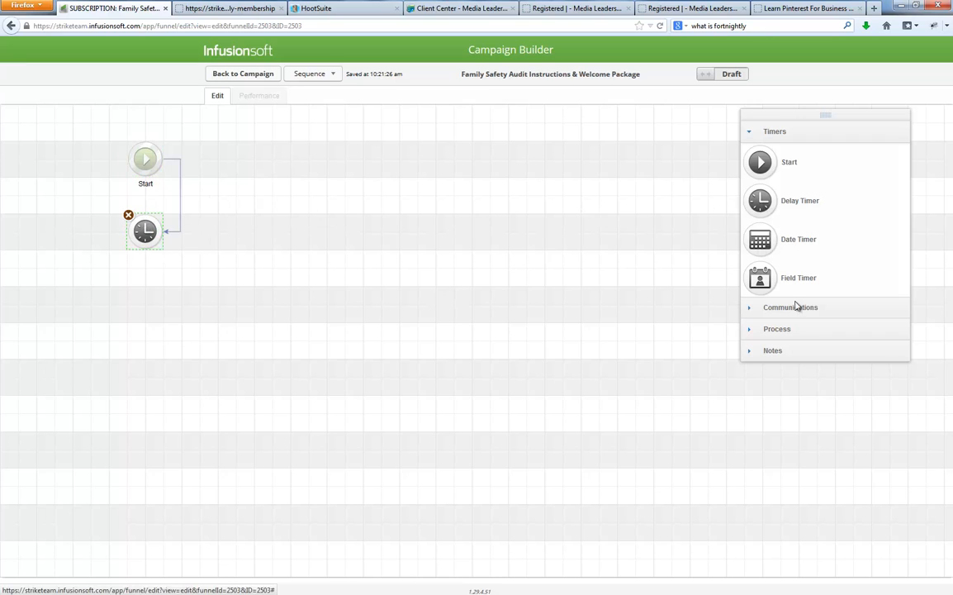
click(782, 311)
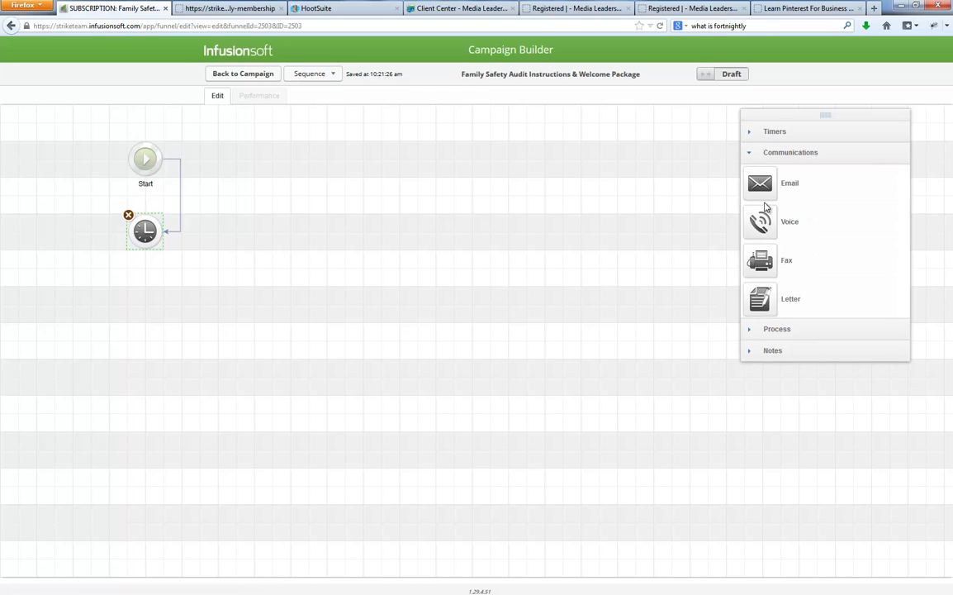
drag(760, 183, 137, 306)
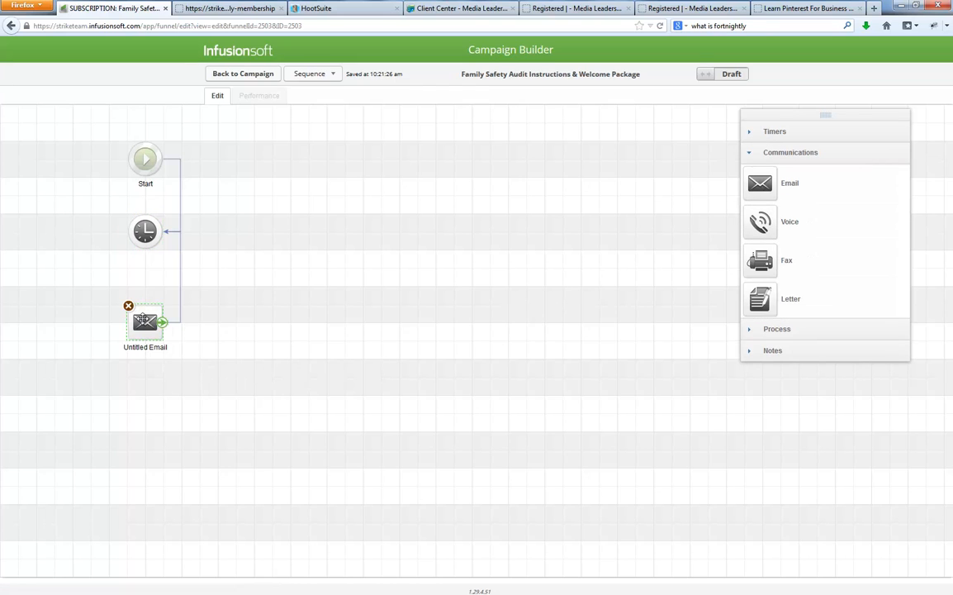
drag(145, 232, 145, 249)
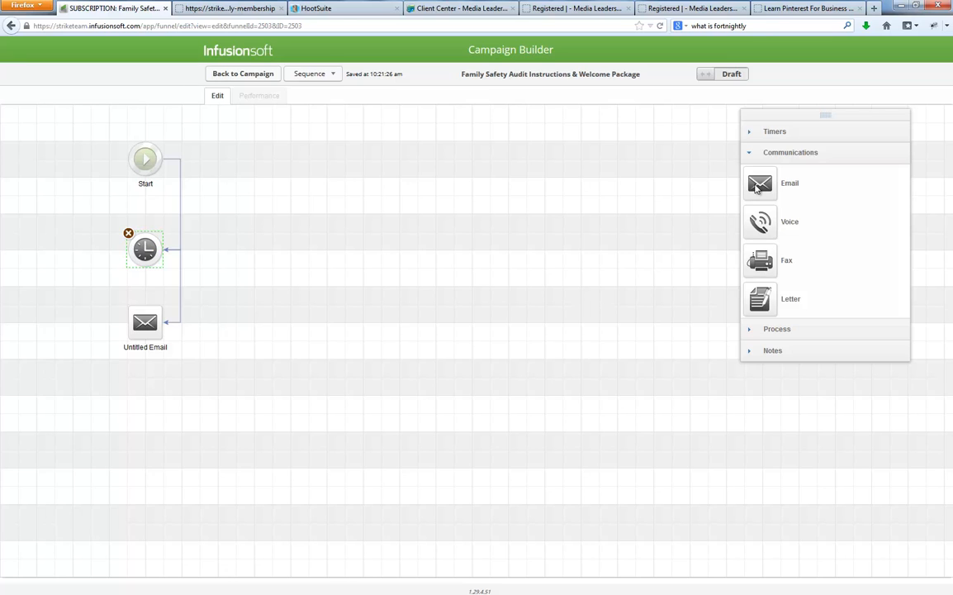
click(777, 135)
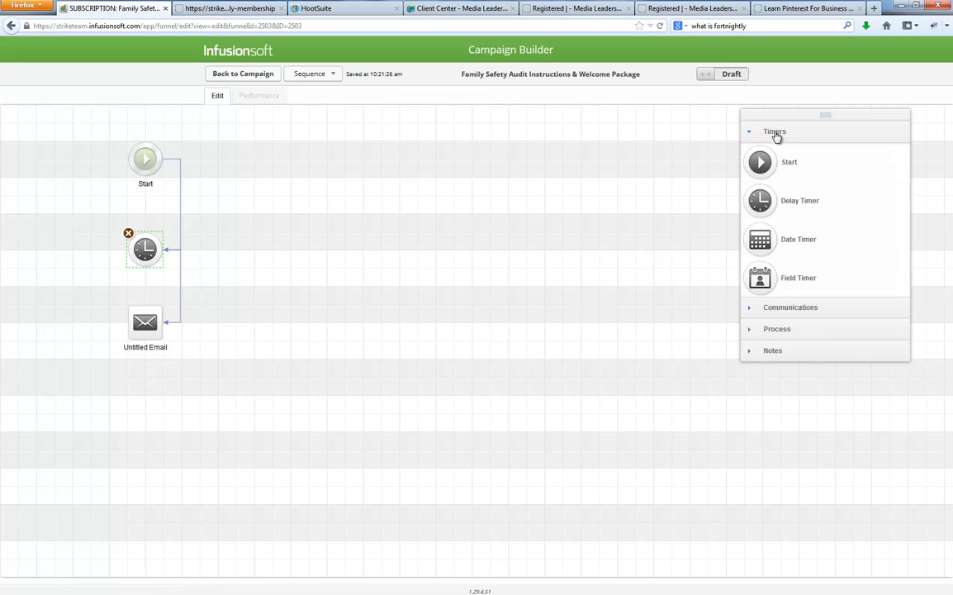
click(142, 326)
click(244, 74)
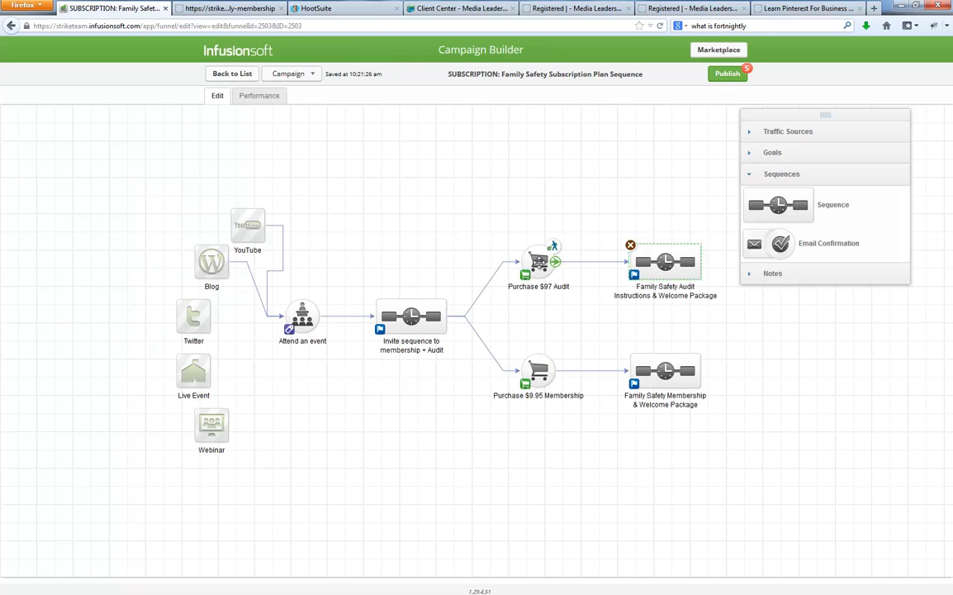
Configure the Purchase $97 Audit goal for a specific product purchase of Family Social Media Safety Audit and save it.
click(539, 263)
double_click(540, 265)
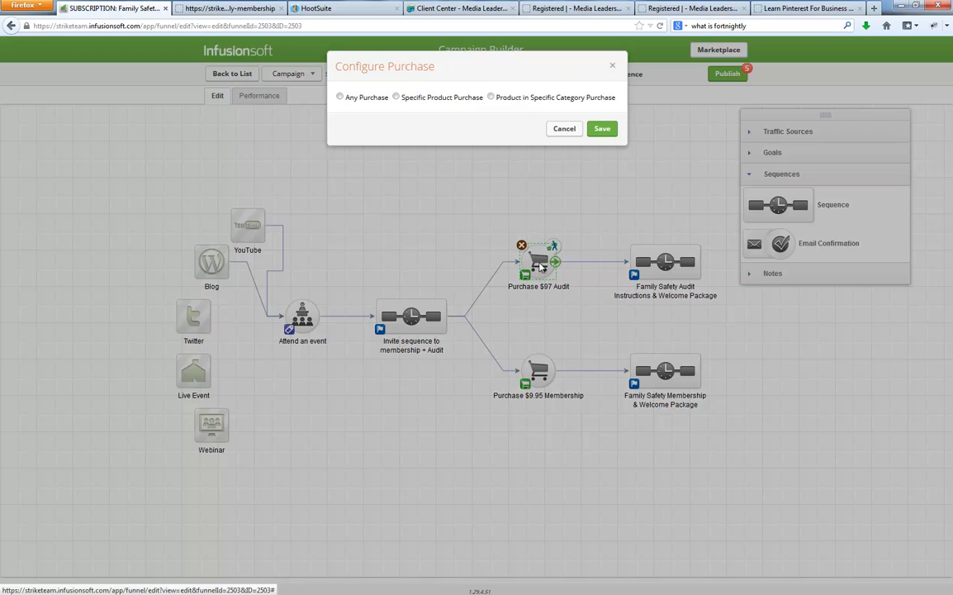
click(397, 98)
click(397, 115)
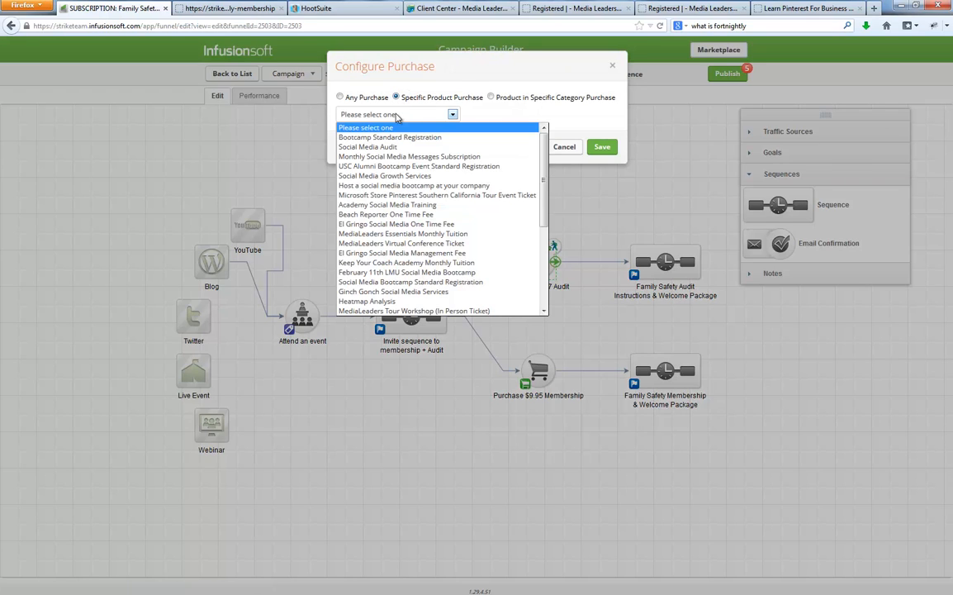
key(f)
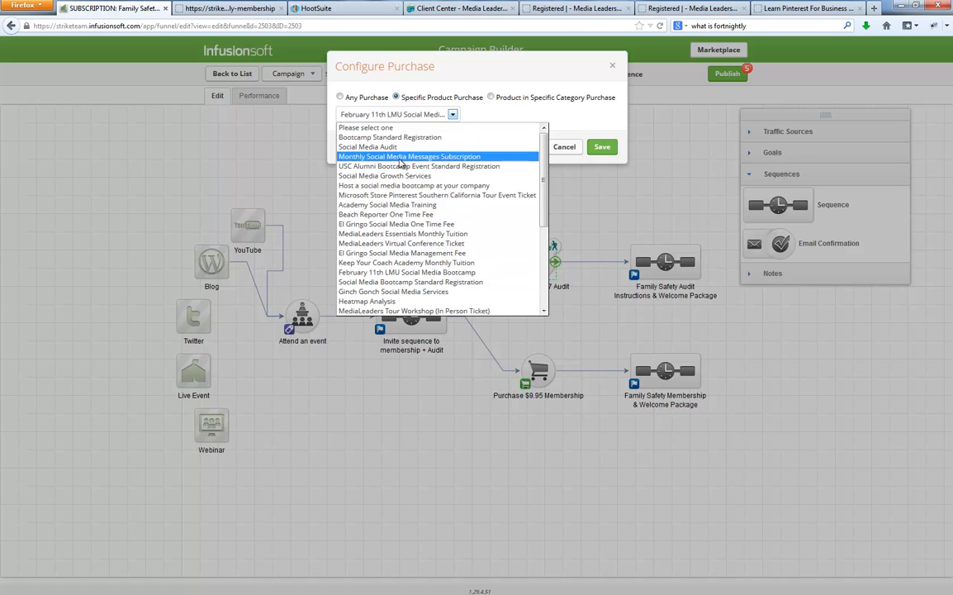
key(f)
key(f)
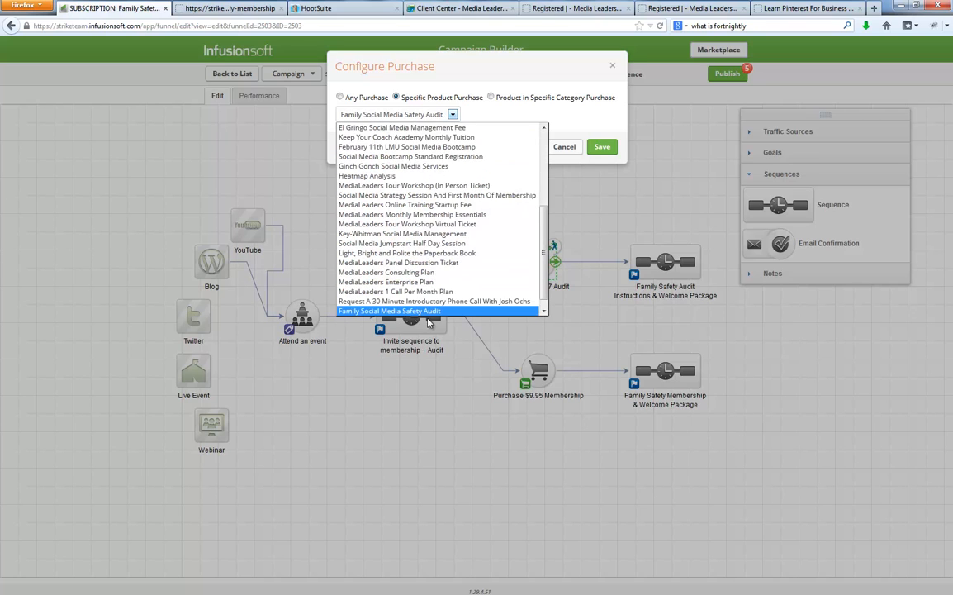
key(Return)
click(603, 147)
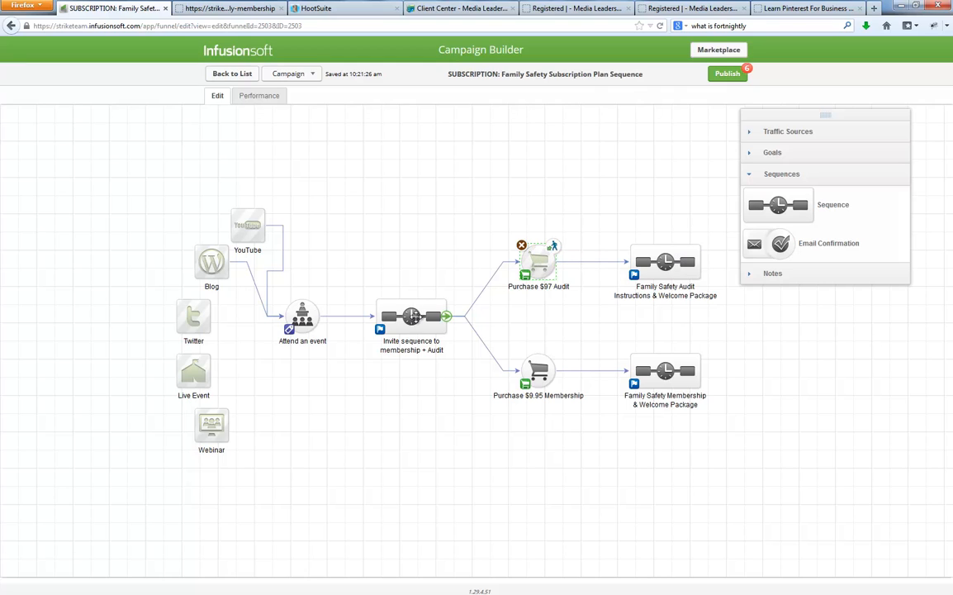
click(418, 318)
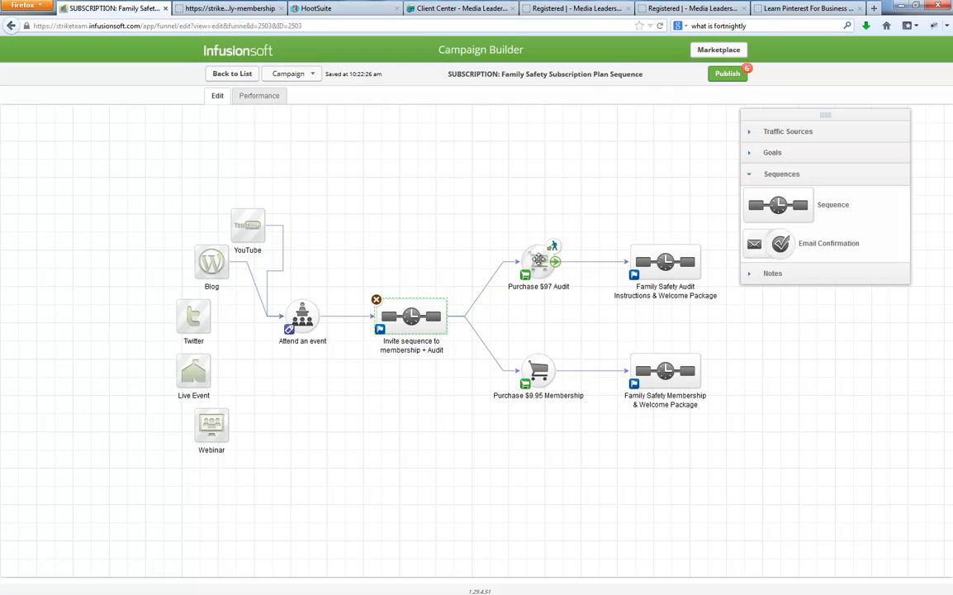
Configure the Purchase $9.95 Membership goal for a specific product purchase of Family Social Media Safety Membership and save it.
click(657, 258)
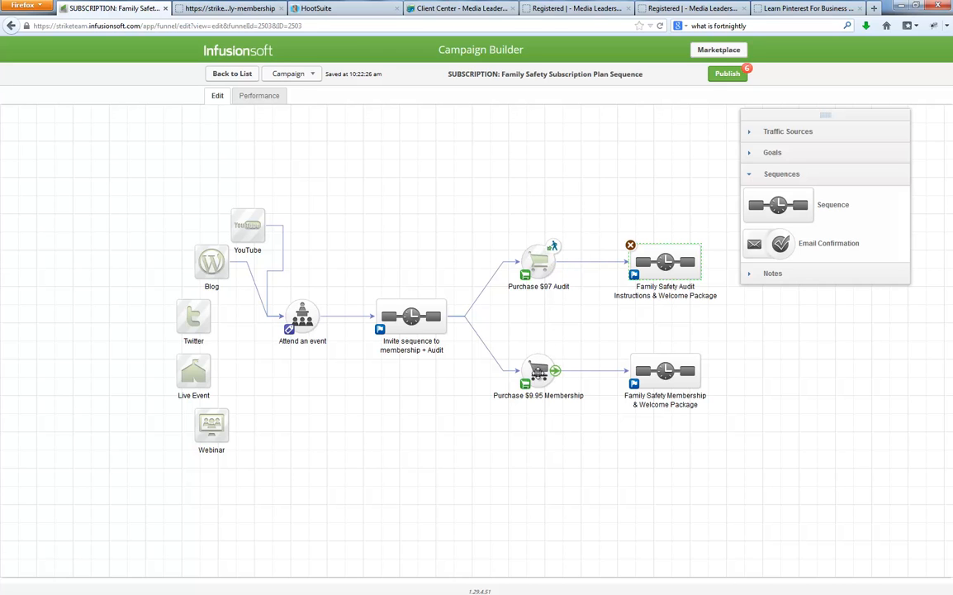
double_click(539, 373)
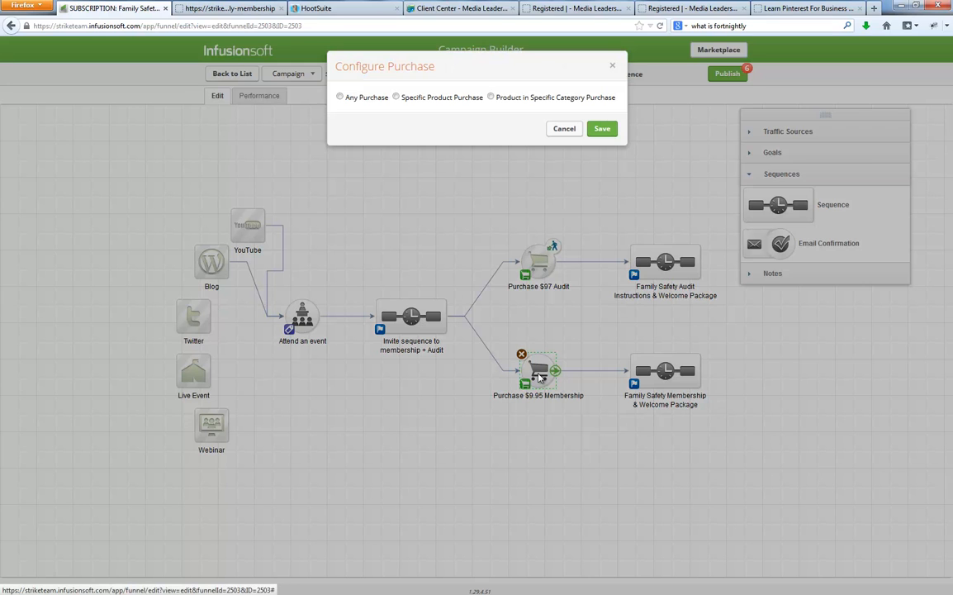
click(396, 98)
click(367, 114)
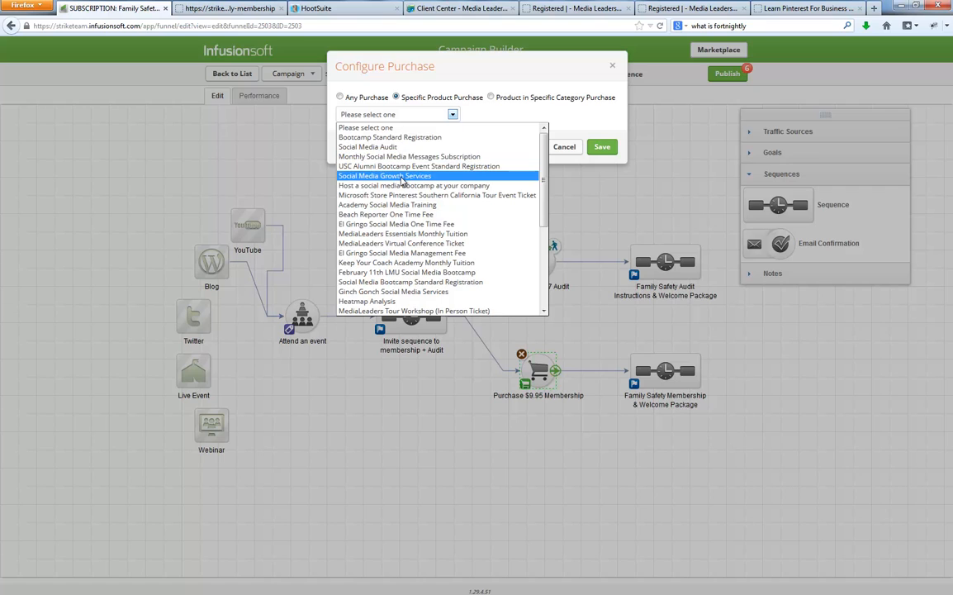
key(f)
key(f)
key(f)
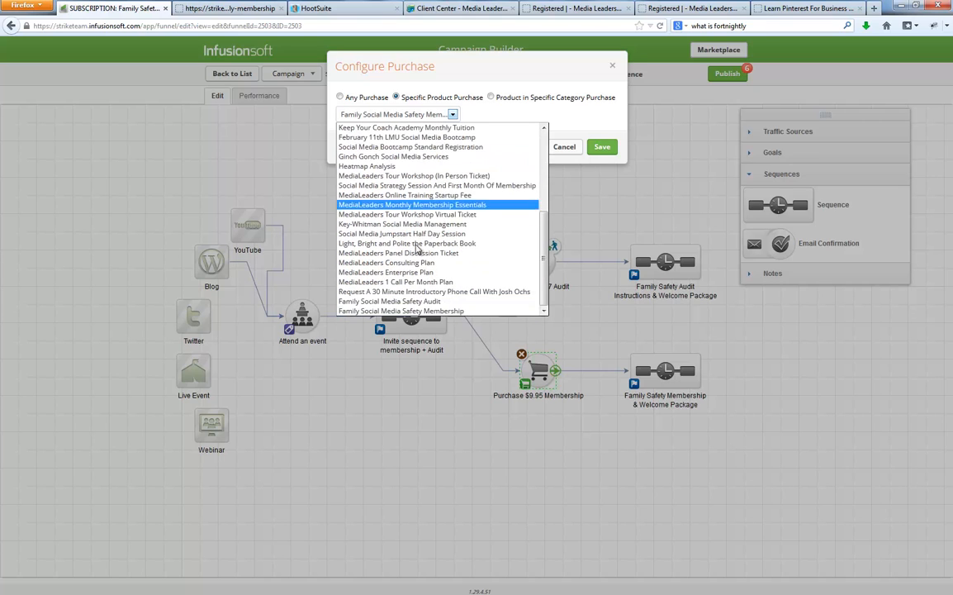
click(430, 311)
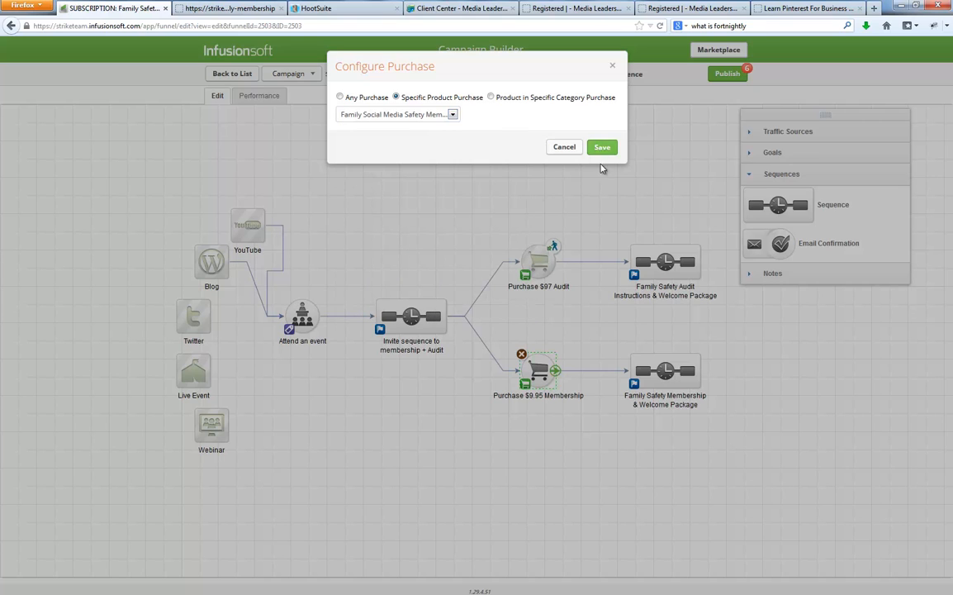
click(602, 147)
Set the Purchase $9.95 Membership goal so that any contact purchasing a product can achieve it, and save.
click(659, 373)
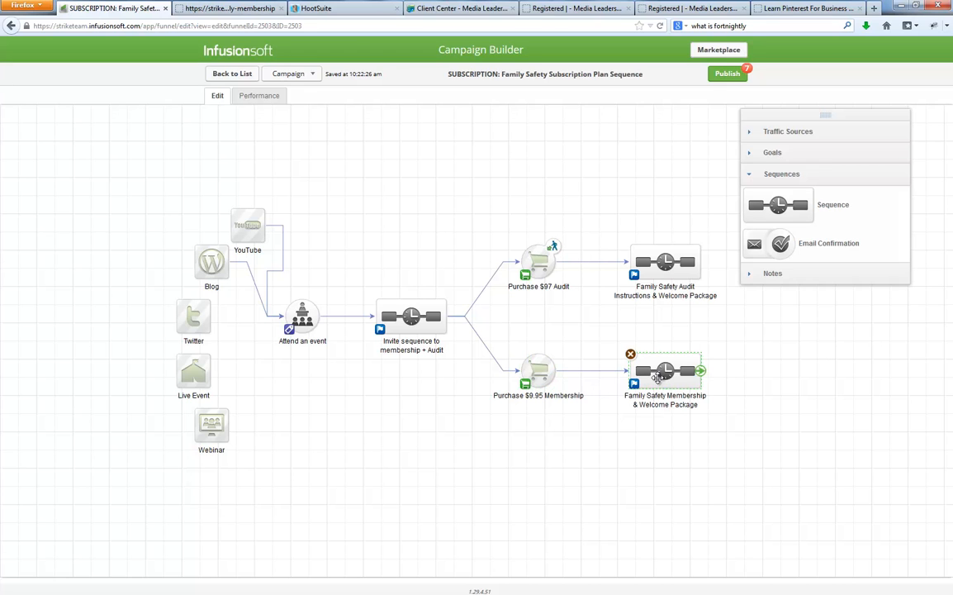
click(527, 387)
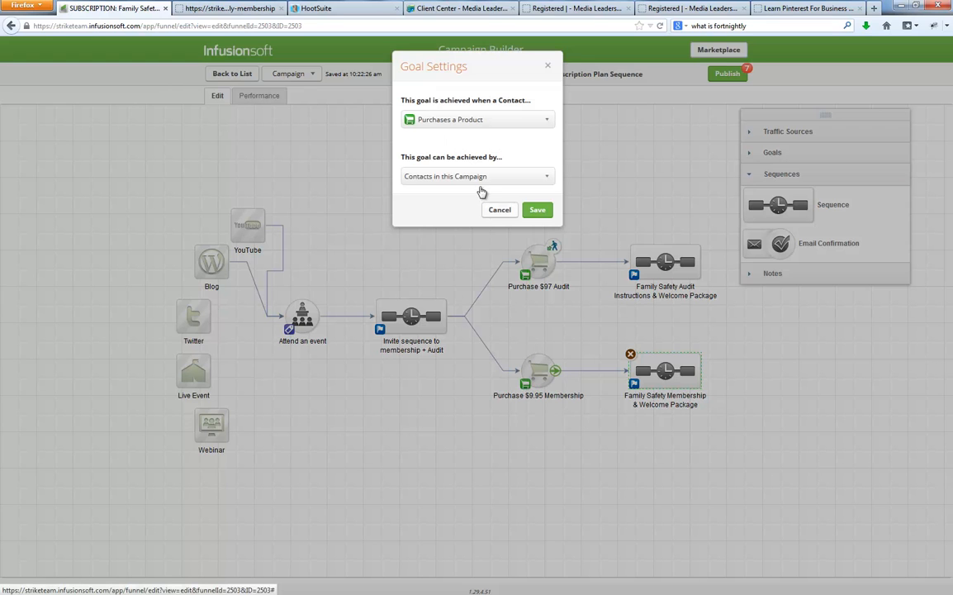
click(434, 119)
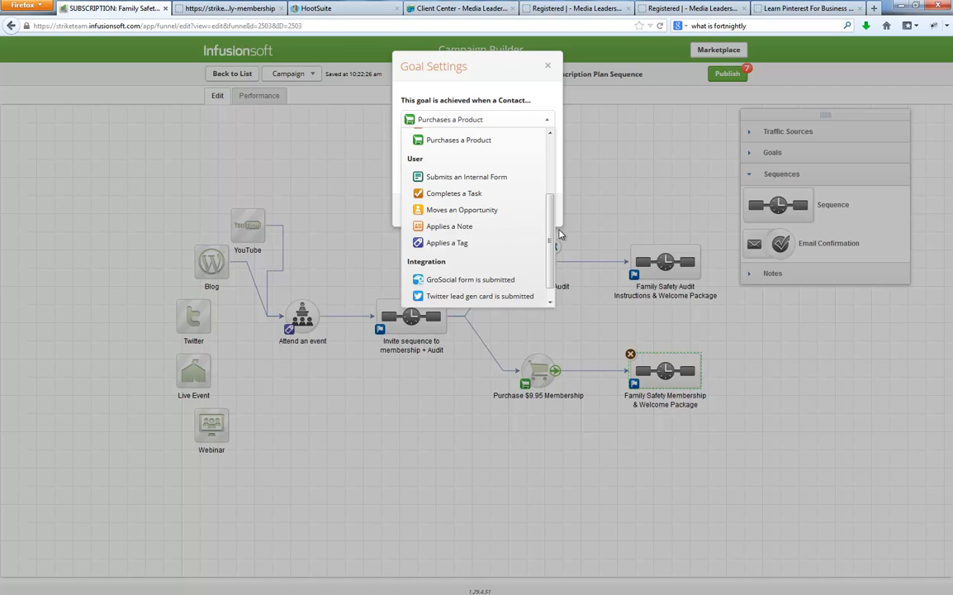
drag(550, 223, 551, 168)
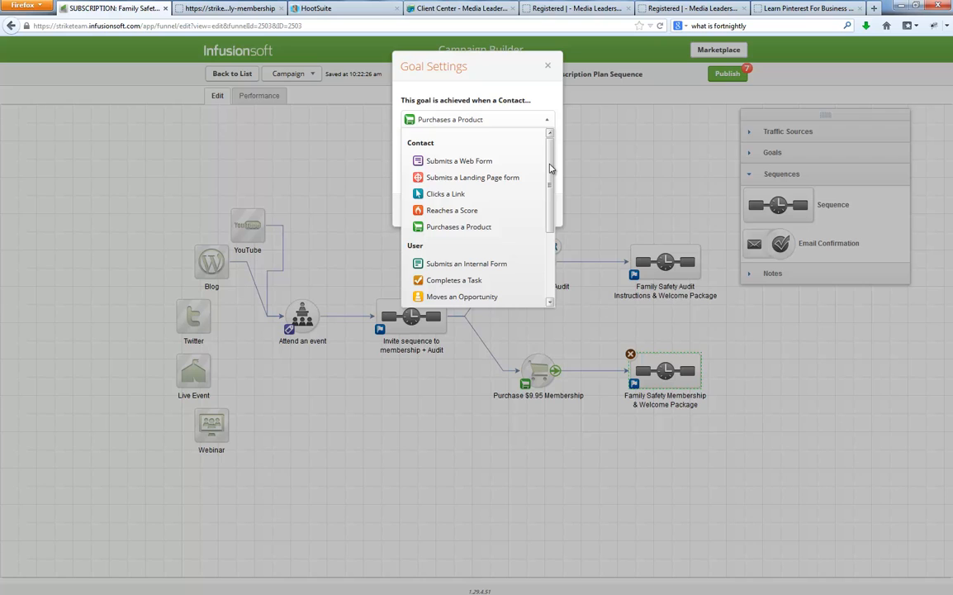
click(558, 164)
click(519, 177)
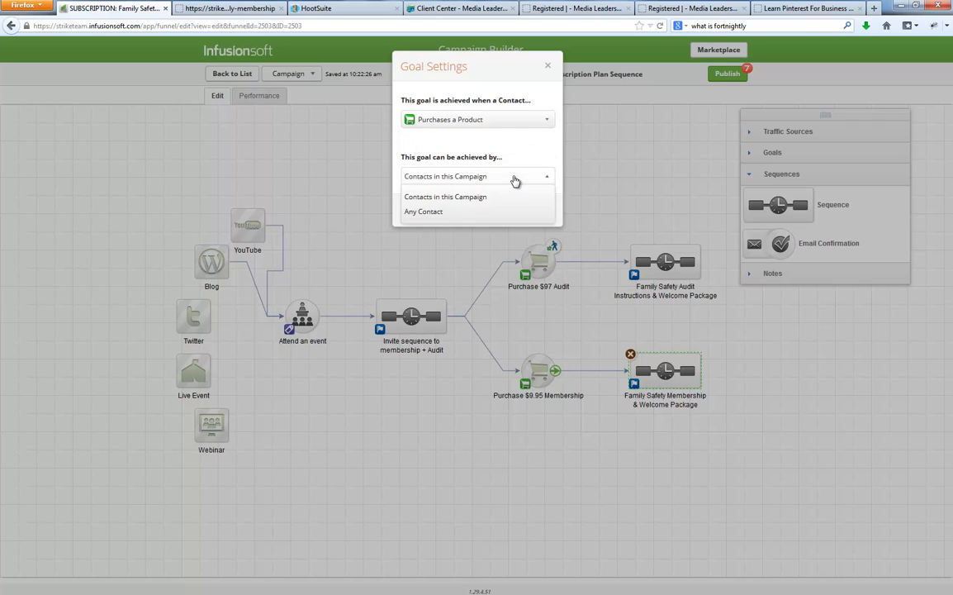
click(462, 212)
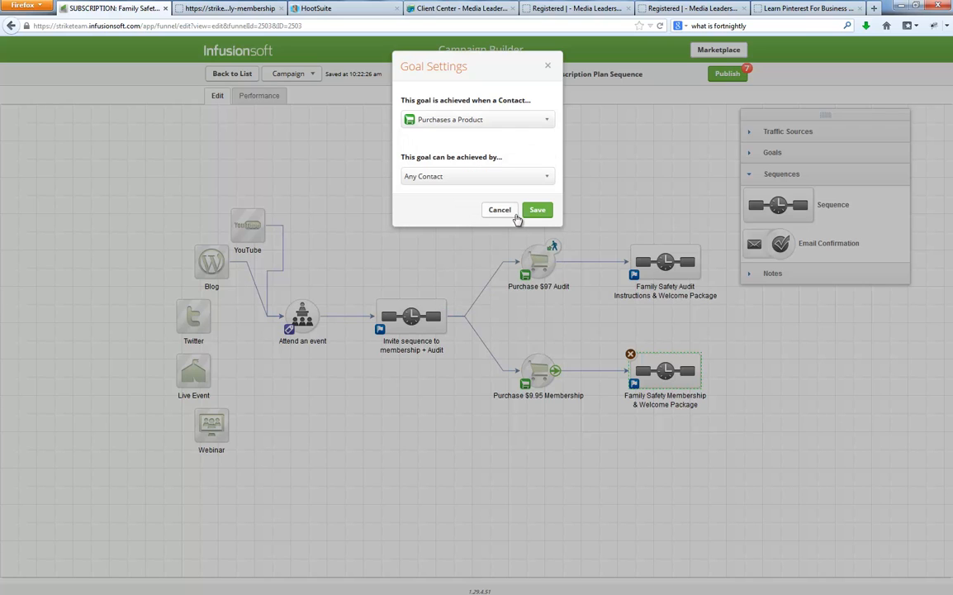
click(534, 209)
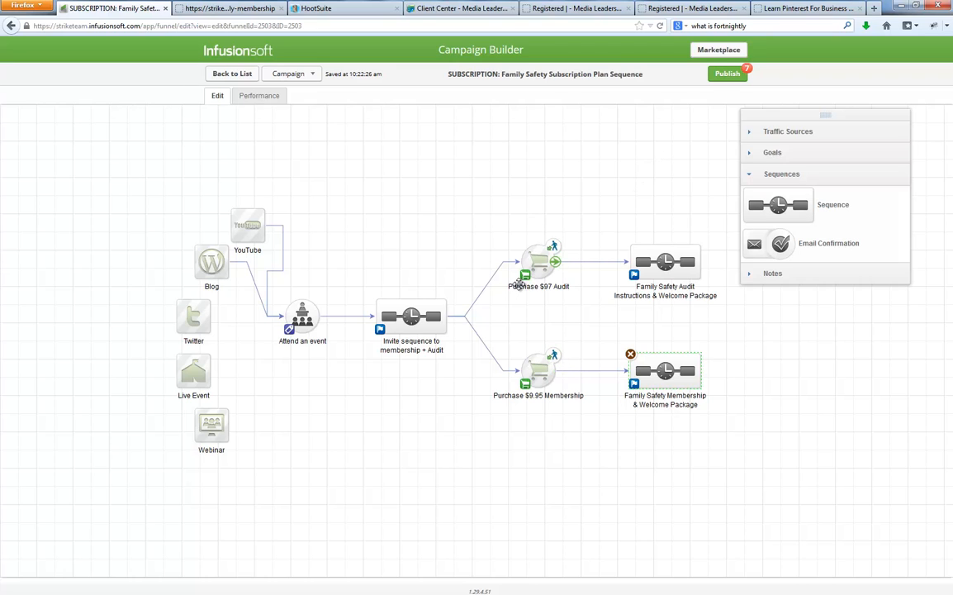
Open the Family Safety Audit Instructions & Welcome Package sequence for editing.
double_click(663, 266)
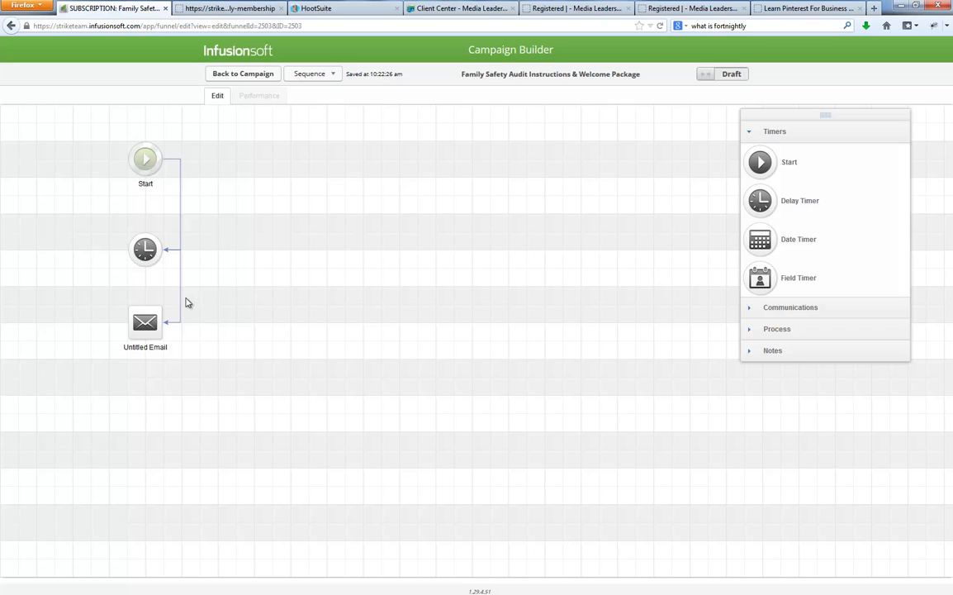
double_click(146, 250)
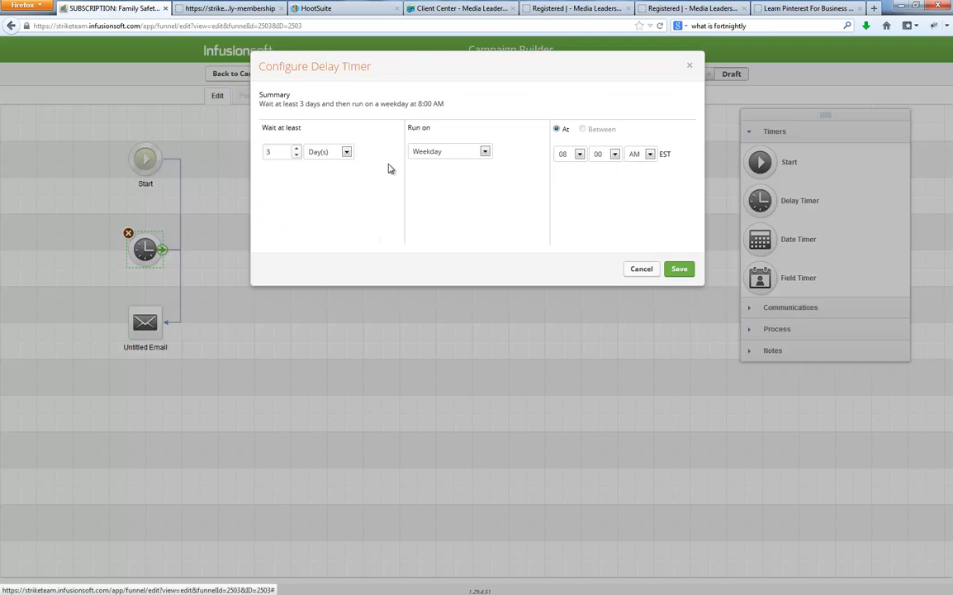
click(295, 156)
click(296, 155)
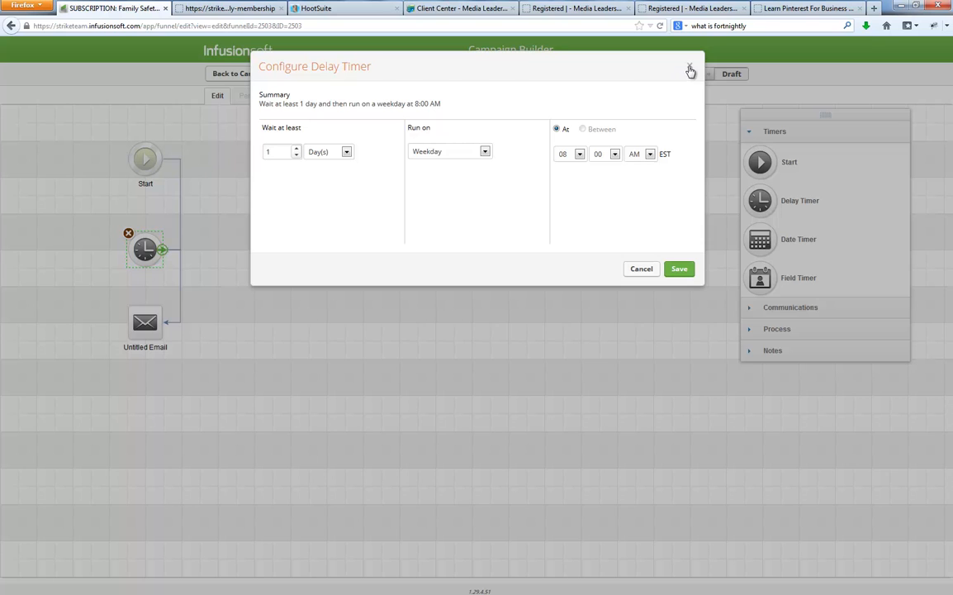
click(690, 68)
Delete the delay timer from the audit welcome package, link Start directly to the email, and return to the campaign.
click(128, 234)
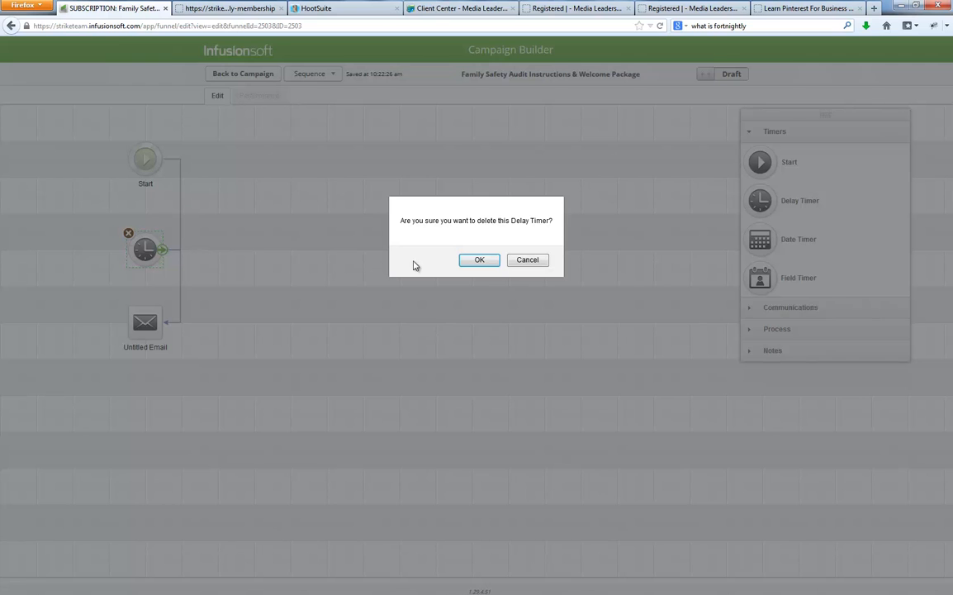
key(Return)
drag(163, 159, 149, 316)
click(231, 74)
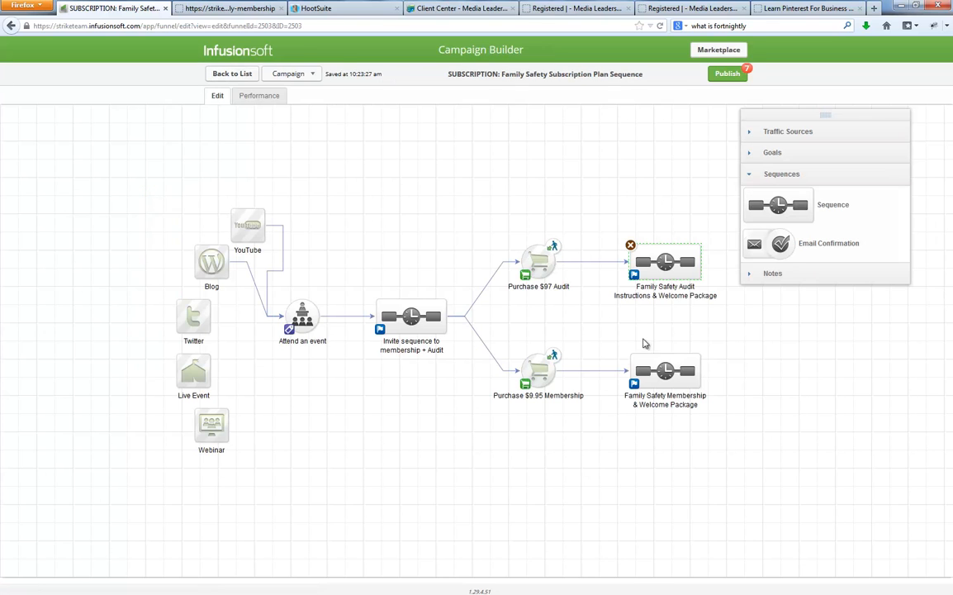
Add a delay timer and an email below the start point of the Family Safety Membership & Welcome Package sequence.
double_click(639, 381)
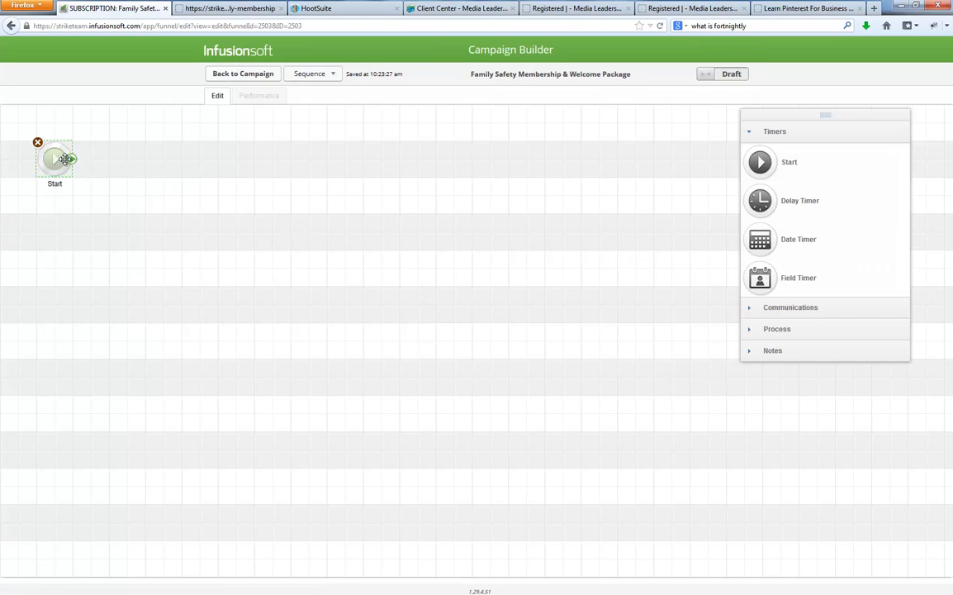
drag(66, 158, 123, 158)
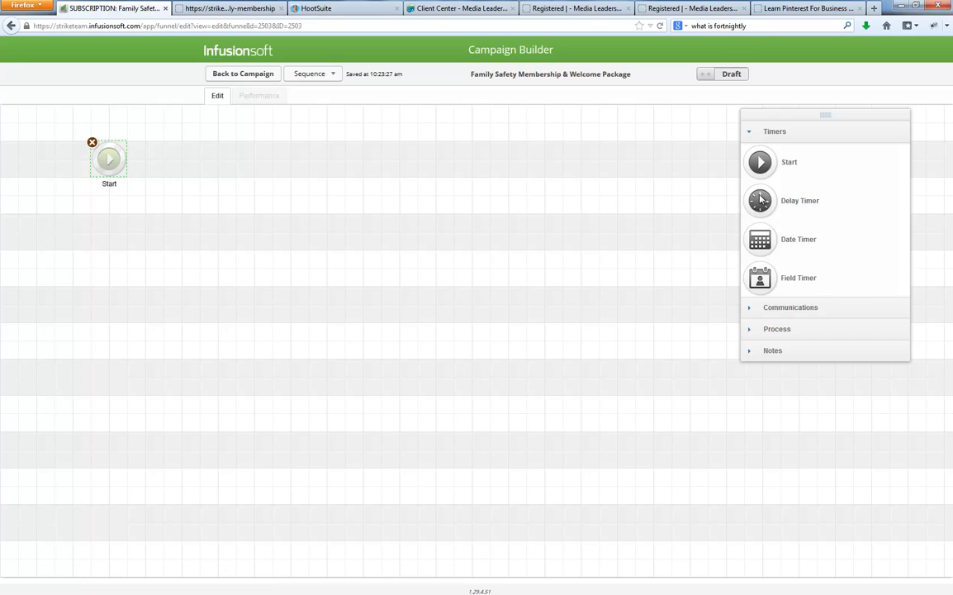
drag(760, 200, 100, 223)
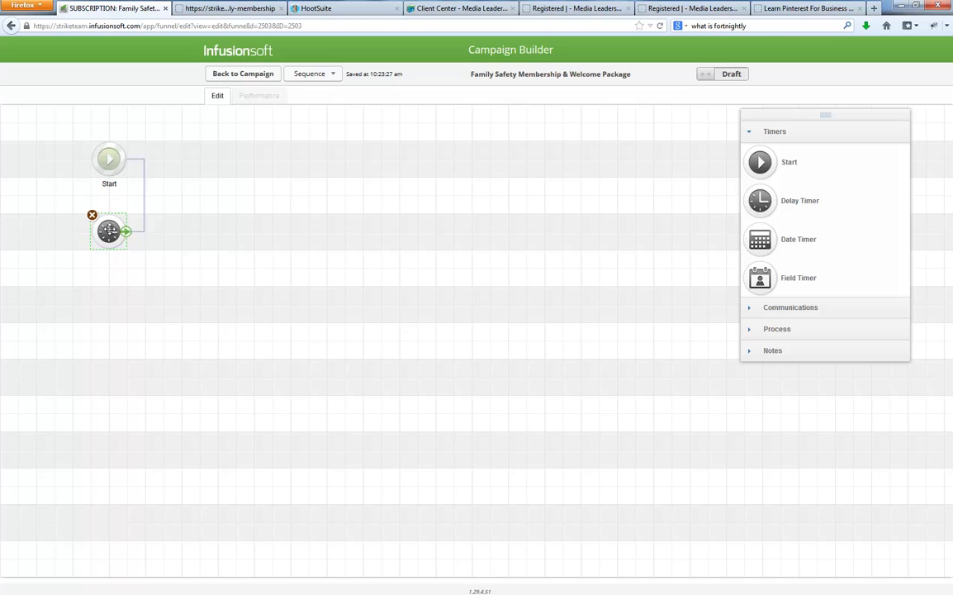
click(787, 307)
drag(760, 183, 99, 295)
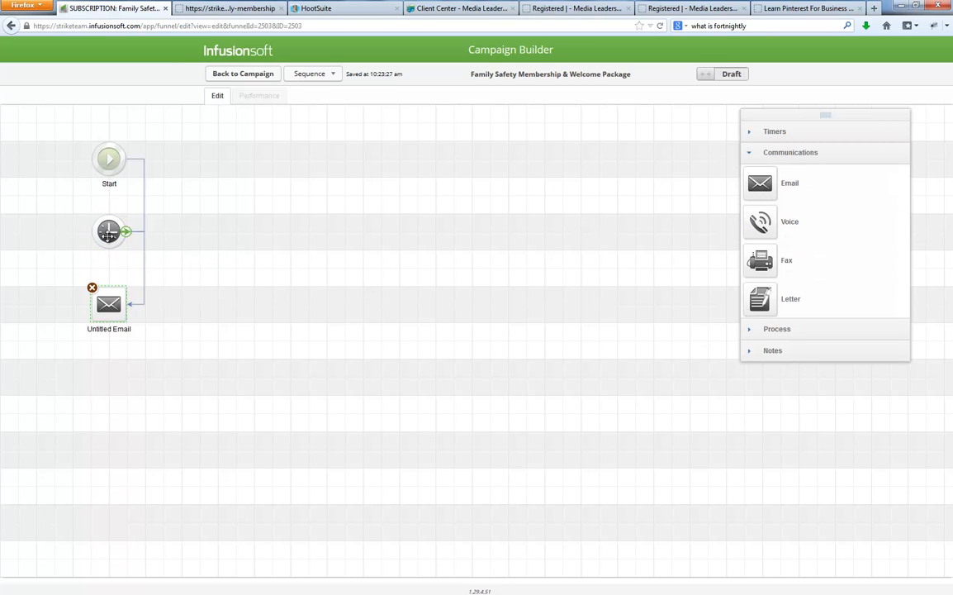
Set the membership sequence's delay timer to wait 15 minutes and run any day between 1:00 AM and 11:00 PM, save, and return to the campaign.
double_click(108, 232)
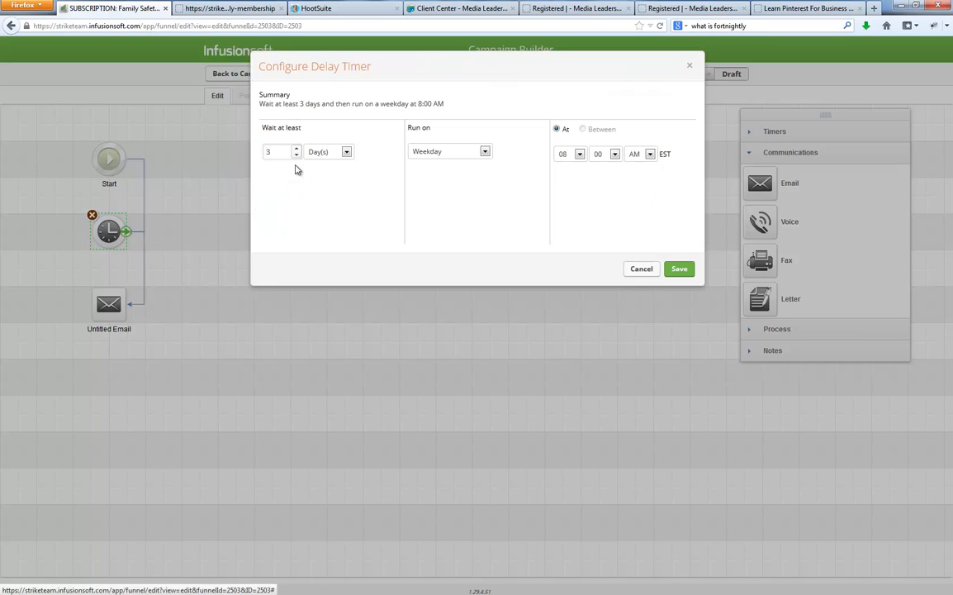
click(316, 154)
click(323, 166)
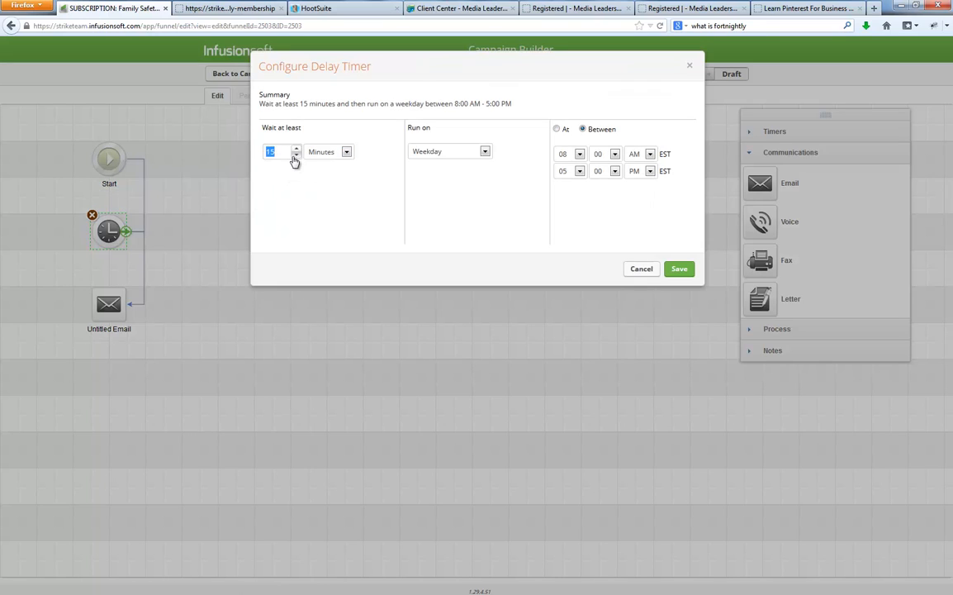
click(423, 153)
click(430, 163)
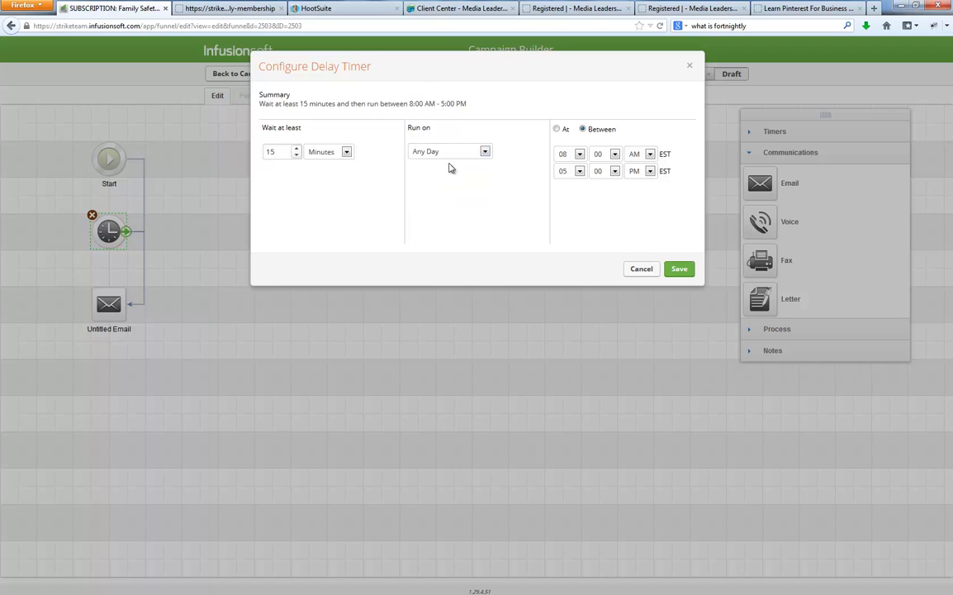
click(580, 154)
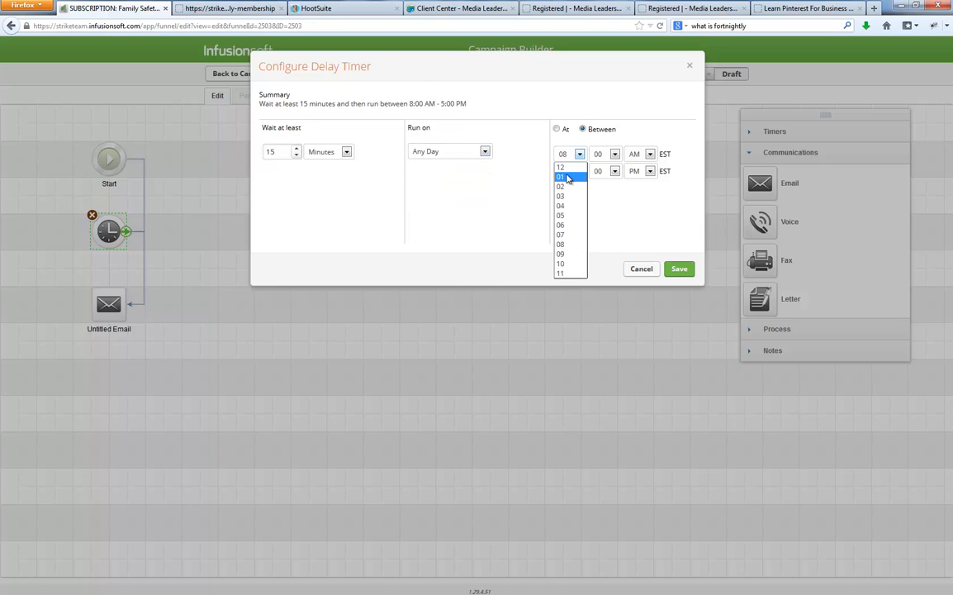
click(568, 162)
click(580, 172)
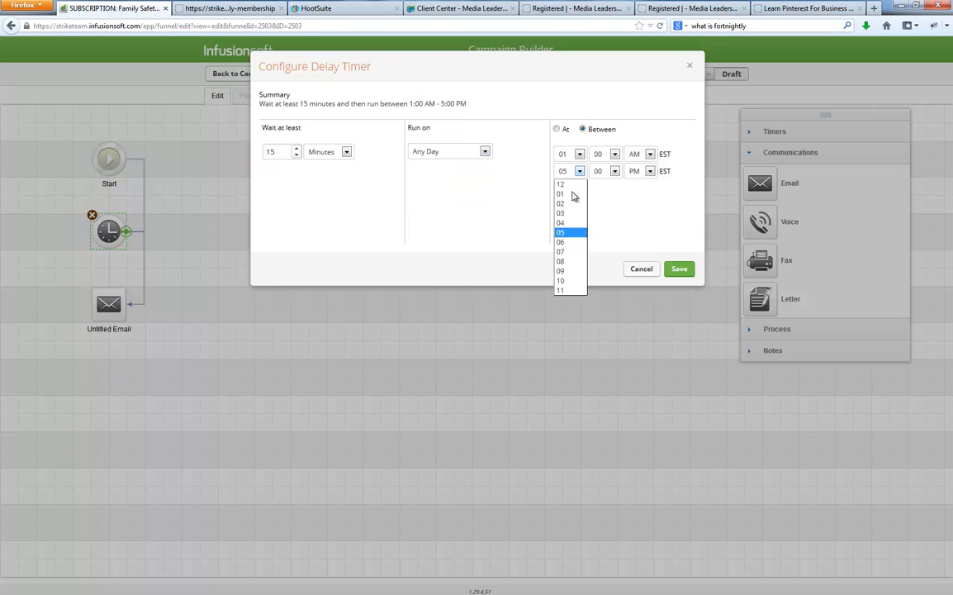
click(566, 278)
click(677, 269)
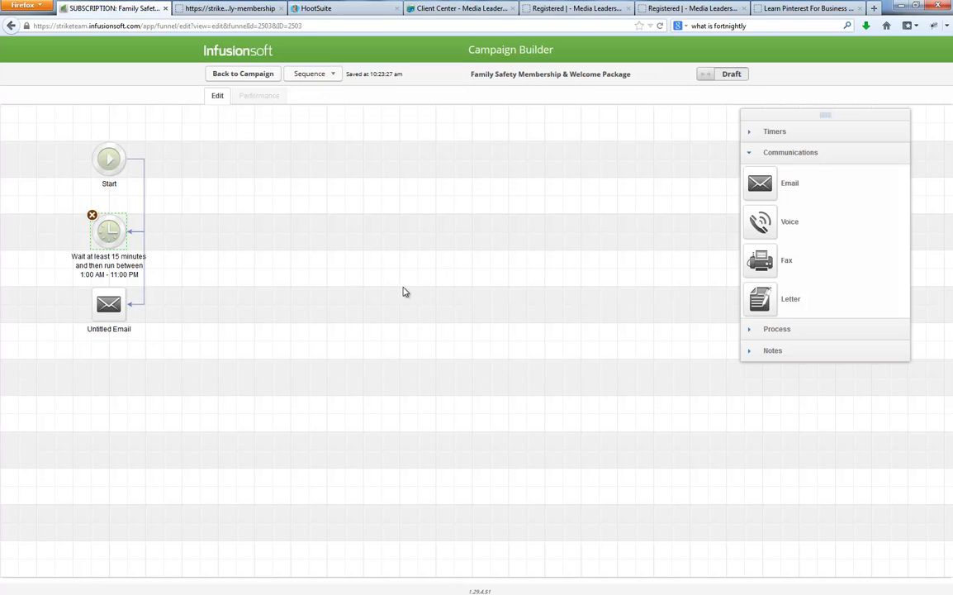
click(106, 308)
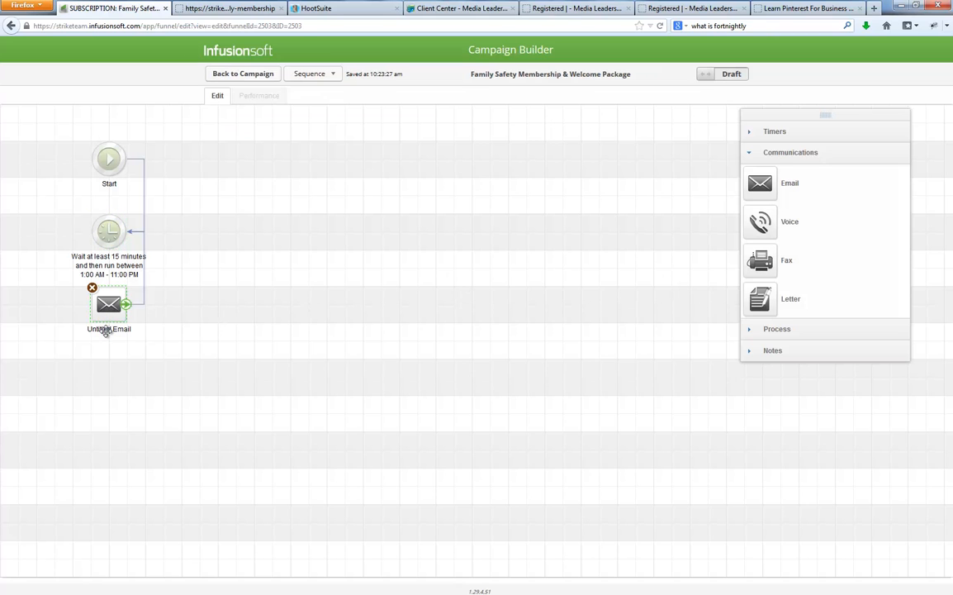
click(279, 290)
click(237, 76)
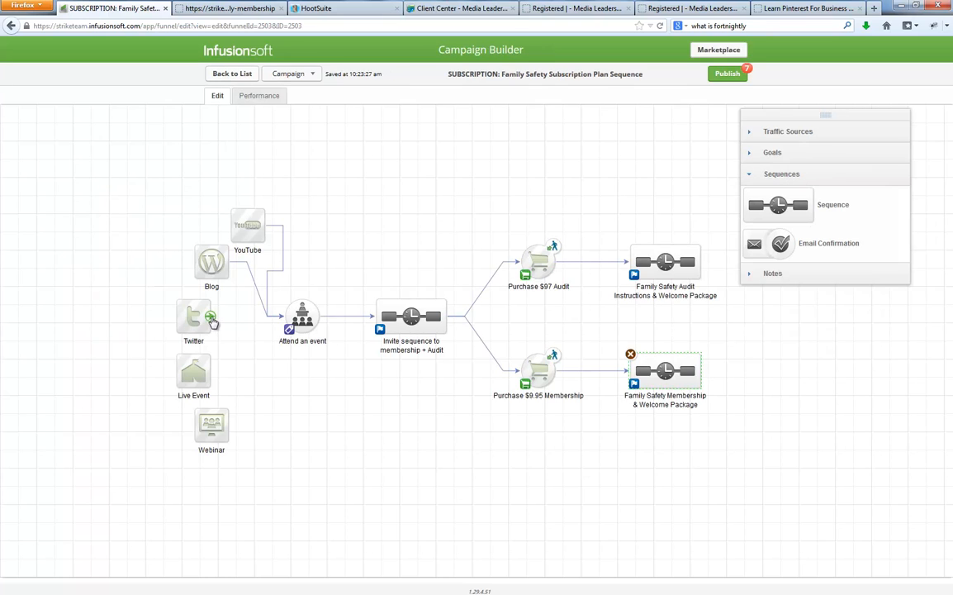
Connect the Twitter, Live Event and Webinar sources to the event goal and rename it "Attend a family safety event And get tagged".
drag(212, 316, 315, 321)
click(299, 316)
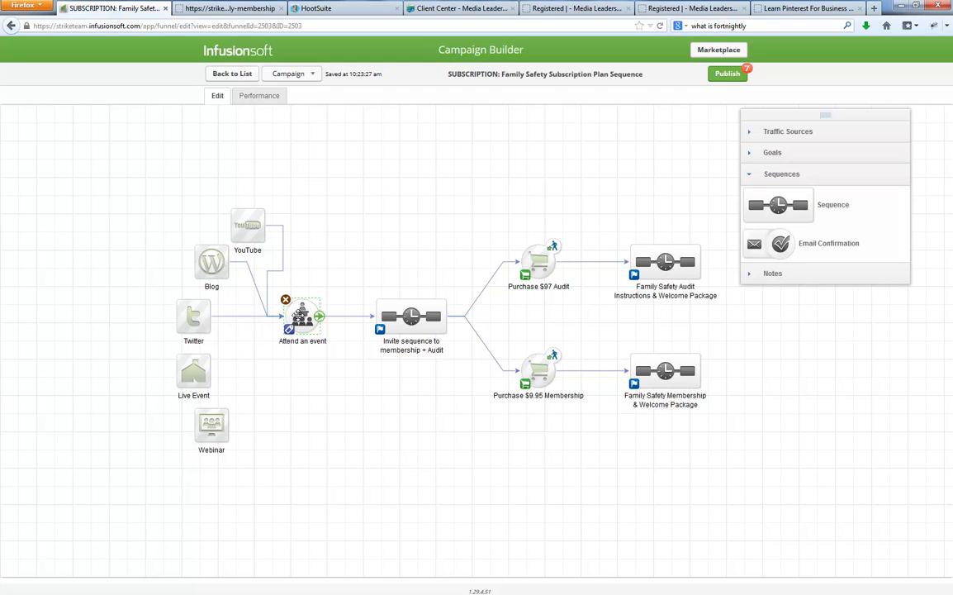
double_click(303, 342)
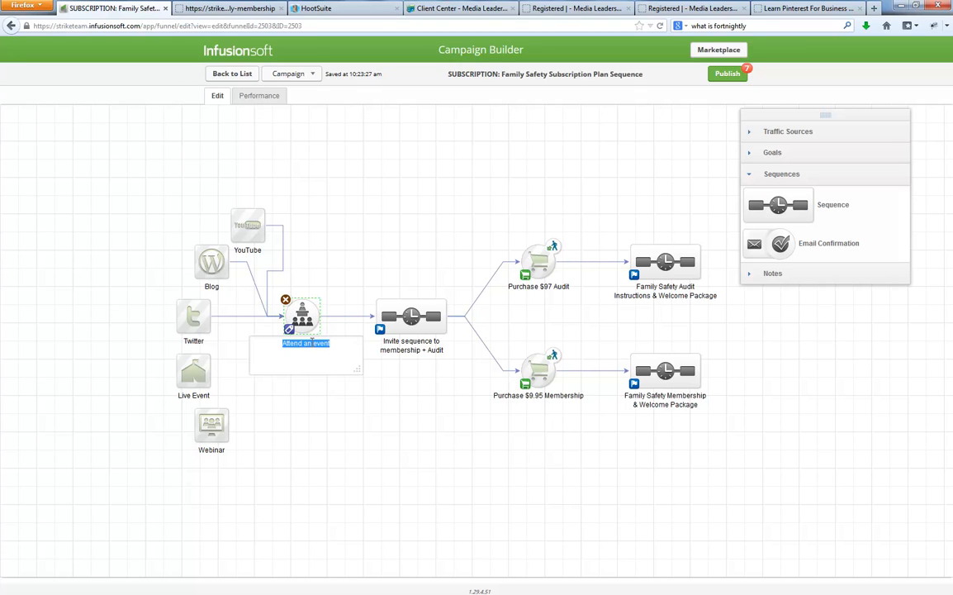
click(308, 343)
double_click(309, 344)
text(a family safety event And )
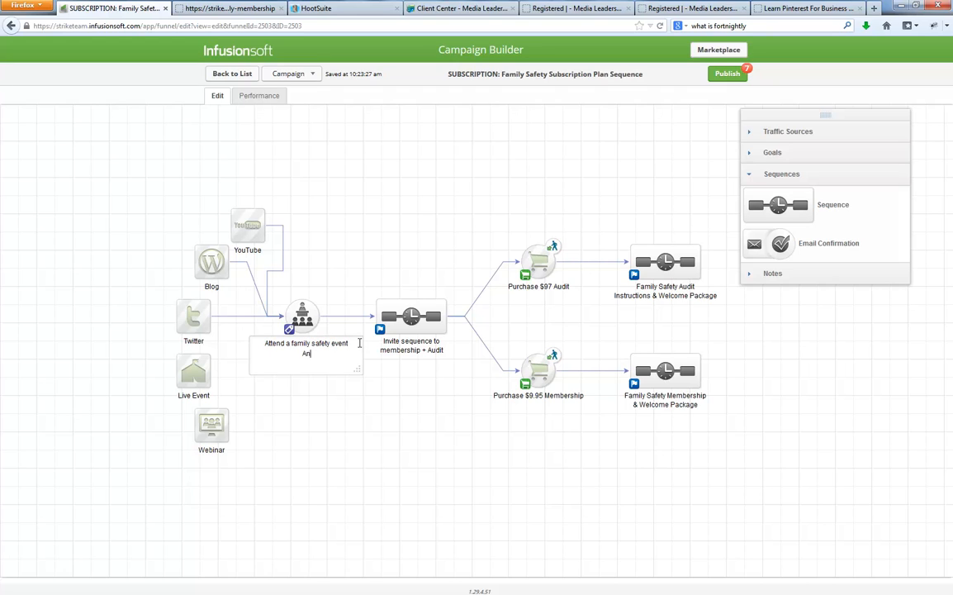
text(get tagged)
click(313, 418)
drag(211, 370, 289, 316)
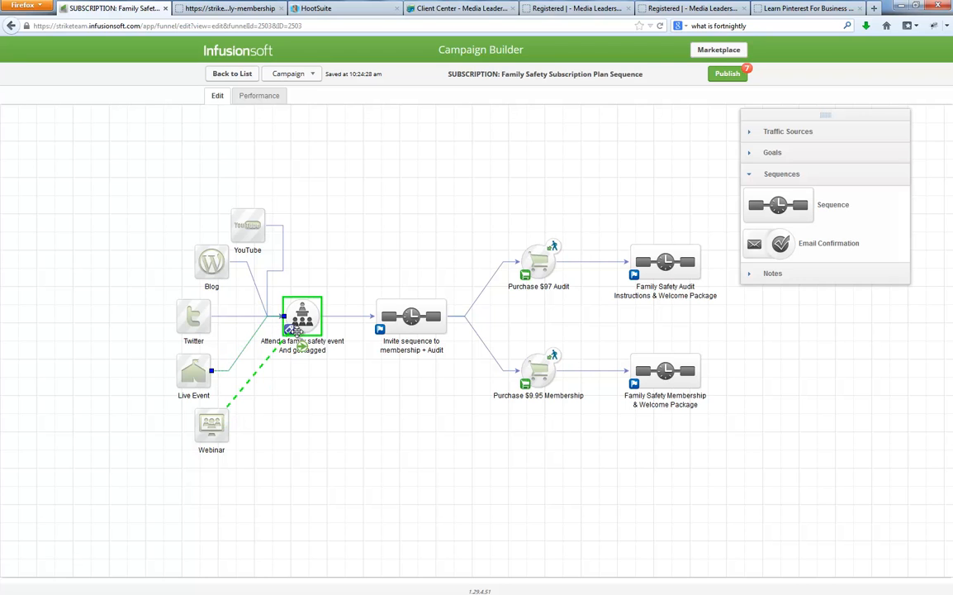
Open the Invite sequence to membership + Audit, shift its start point inward, and add a delay timer directly below it.
double_click(394, 327)
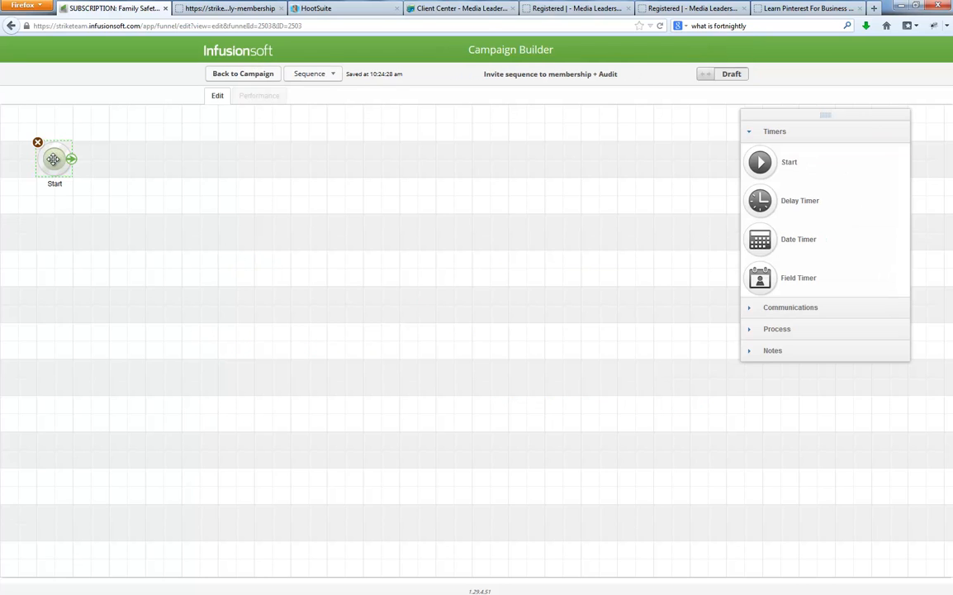
drag(53, 156, 125, 155)
drag(760, 204, 127, 231)
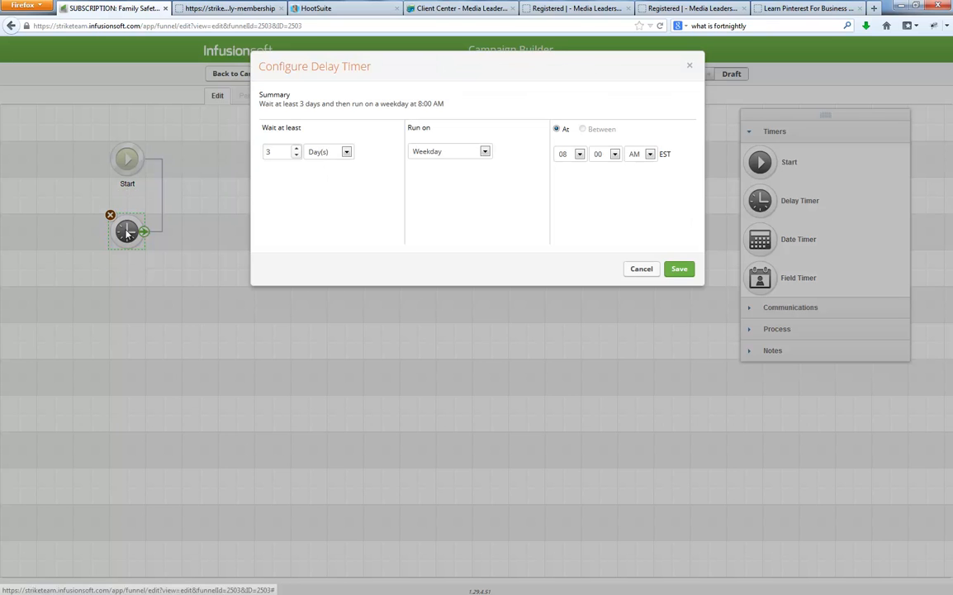
Configure the delay timer below Start to wait 30 minutes and run any day between 1:00 AM and 11:00 PM, and save.
click(327, 152)
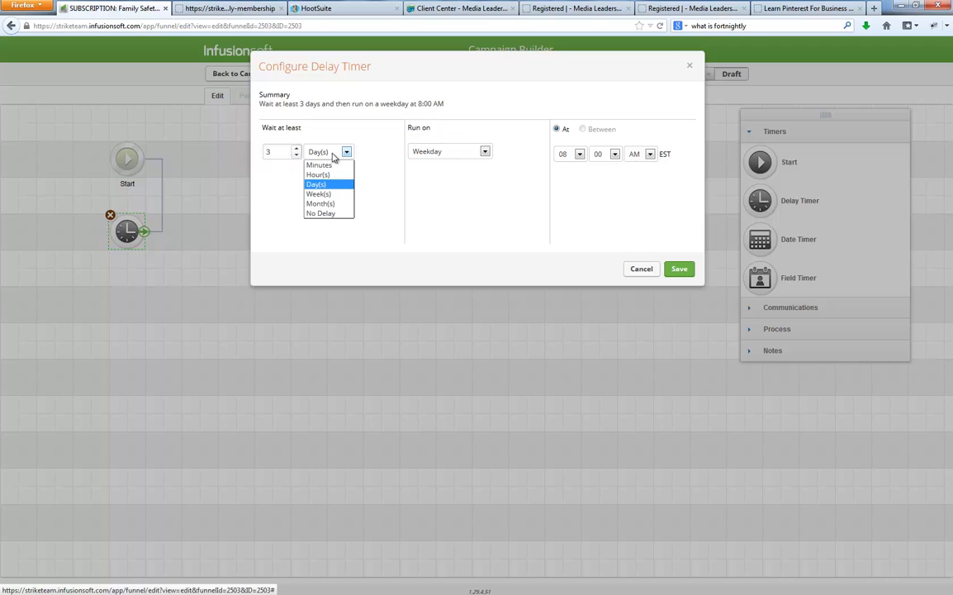
click(330, 162)
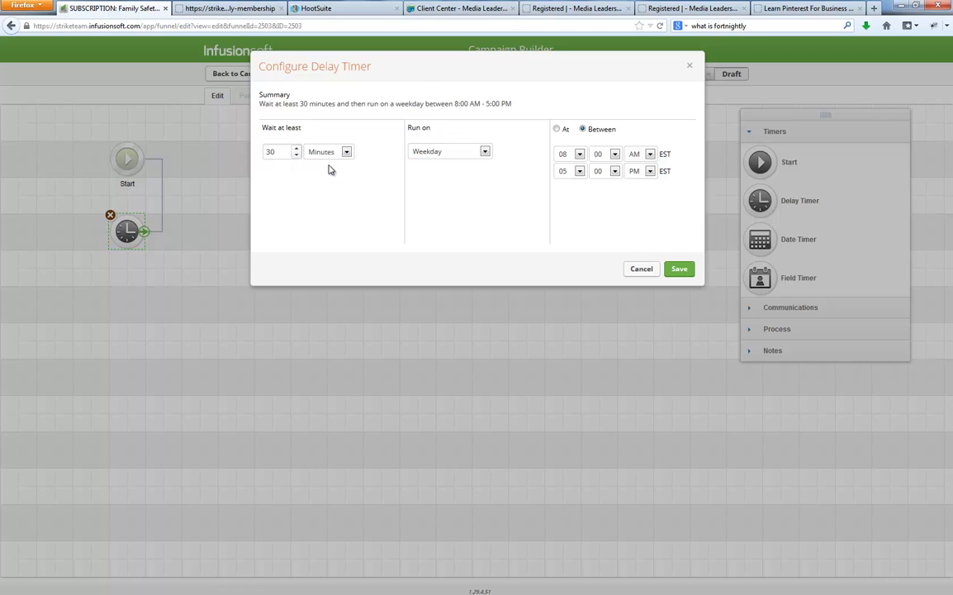
click(444, 153)
click(466, 163)
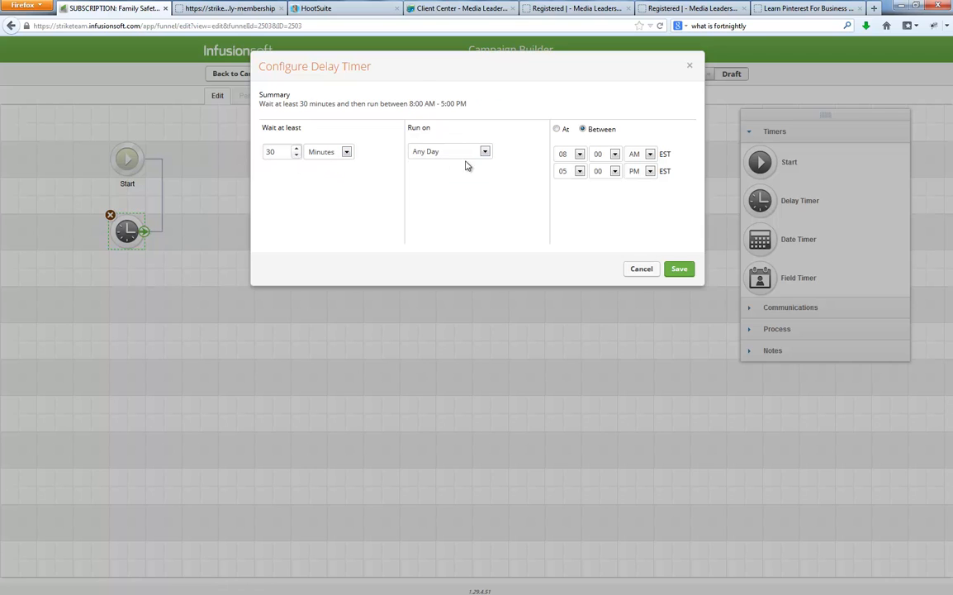
click(578, 156)
click(568, 180)
click(579, 171)
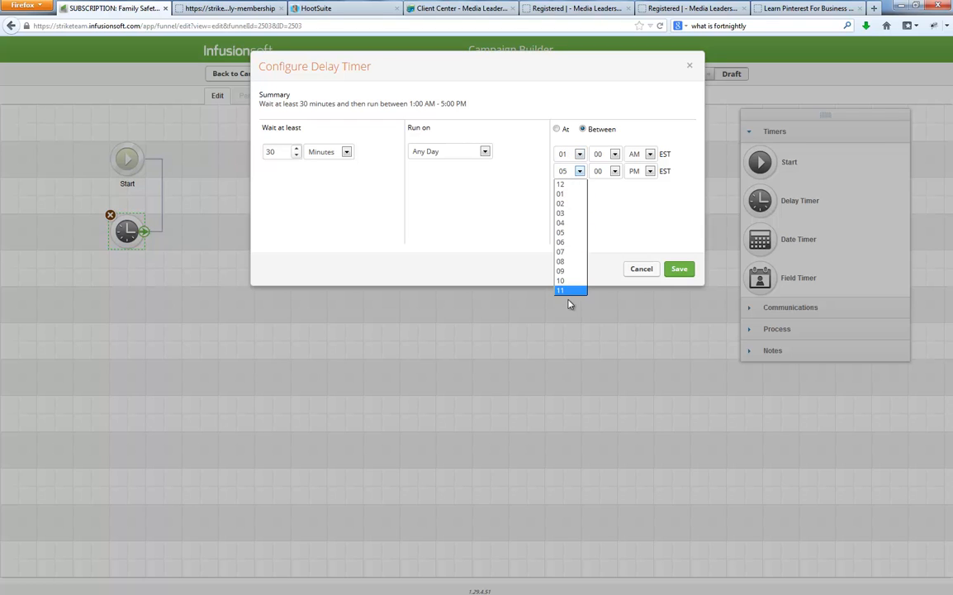
click(566, 291)
click(679, 269)
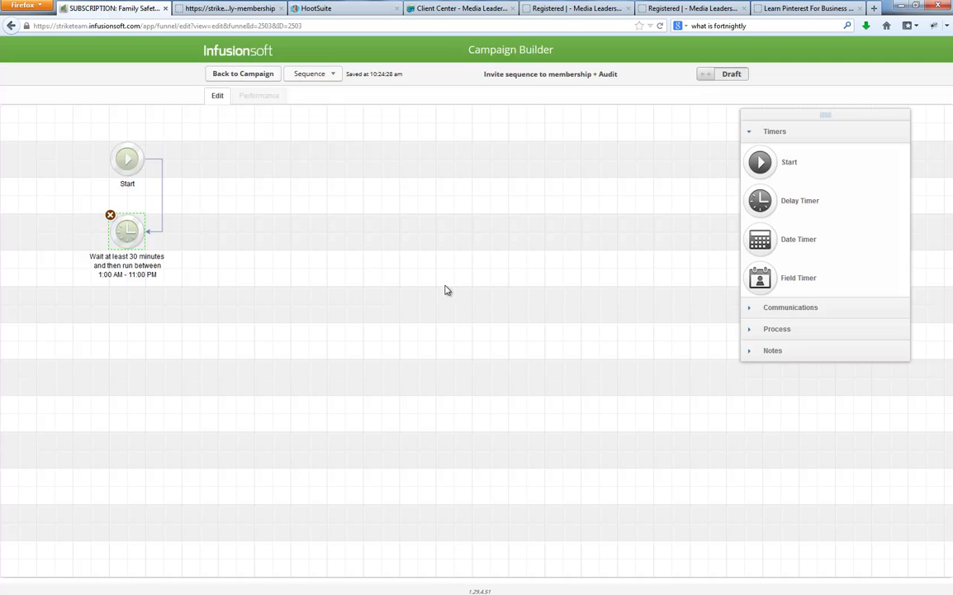
Add an email below the 30-minute timer and a second delay timer in a new column beside Start.
click(791, 308)
drag(764, 183, 126, 318)
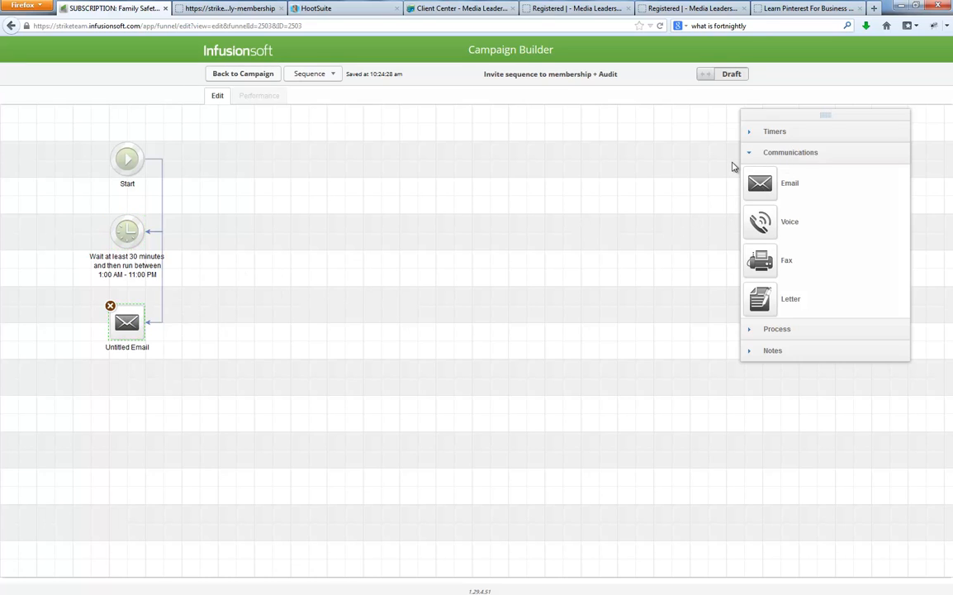
click(776, 329)
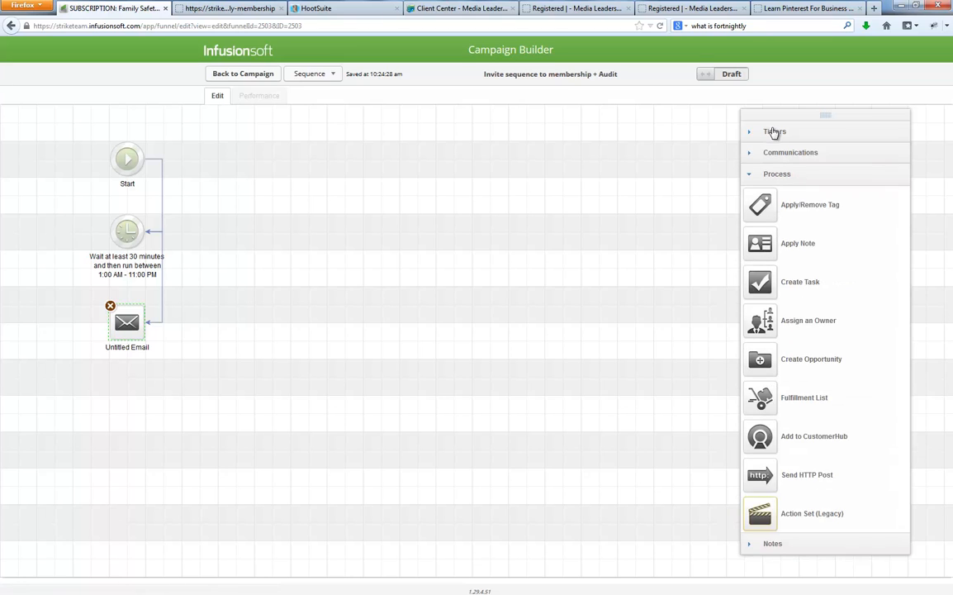
click(774, 132)
drag(762, 205, 231, 159)
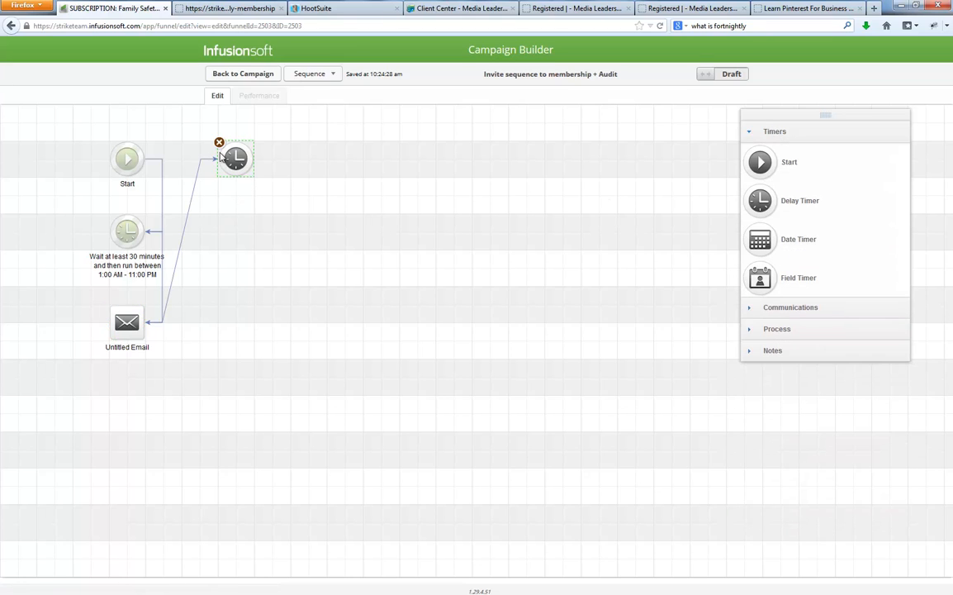
Configure the second delay timer to wait 1 day and run any day at 11:00 AM, and save.
double_click(235, 160)
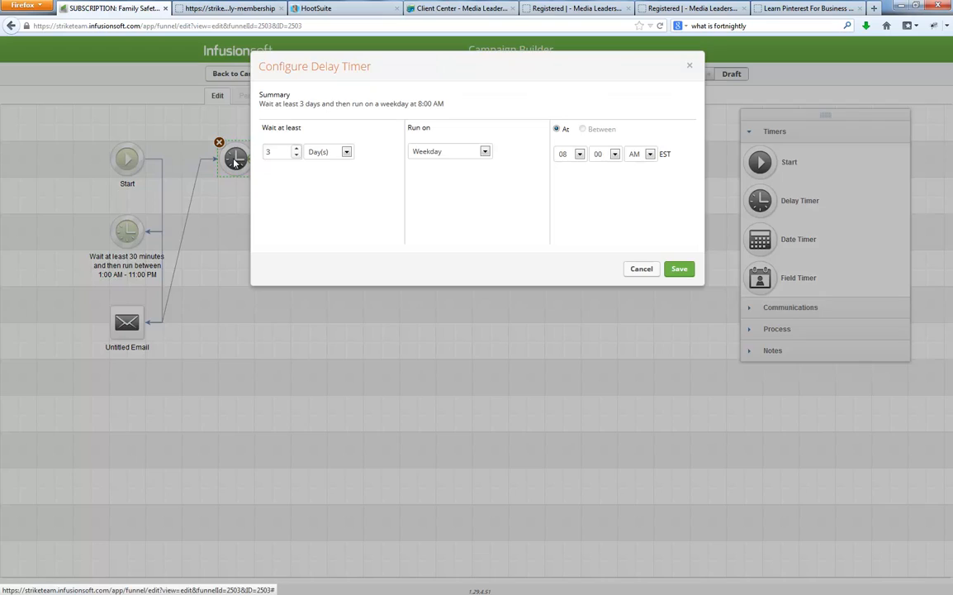
click(296, 156)
click(296, 155)
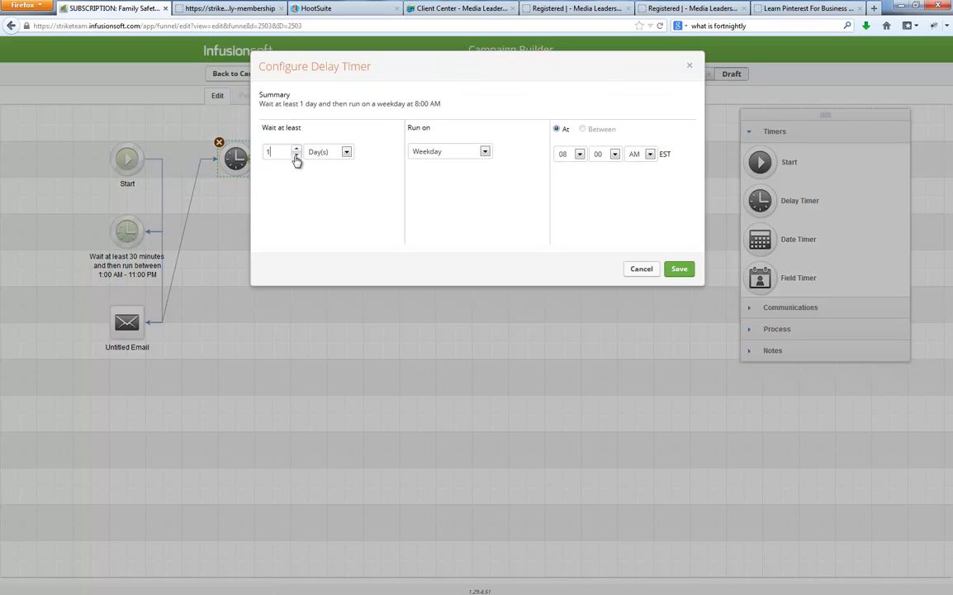
click(442, 153)
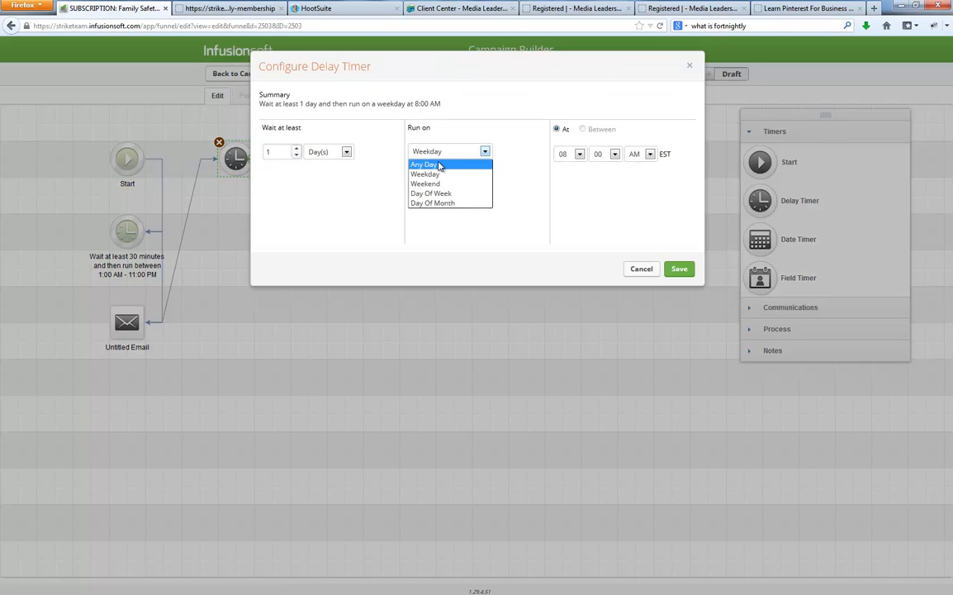
click(421, 162)
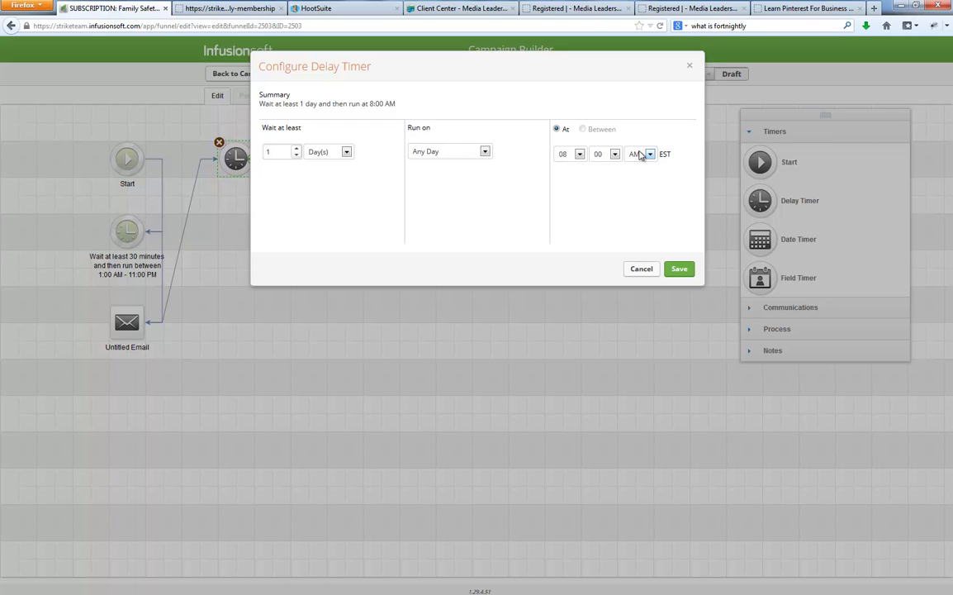
click(579, 154)
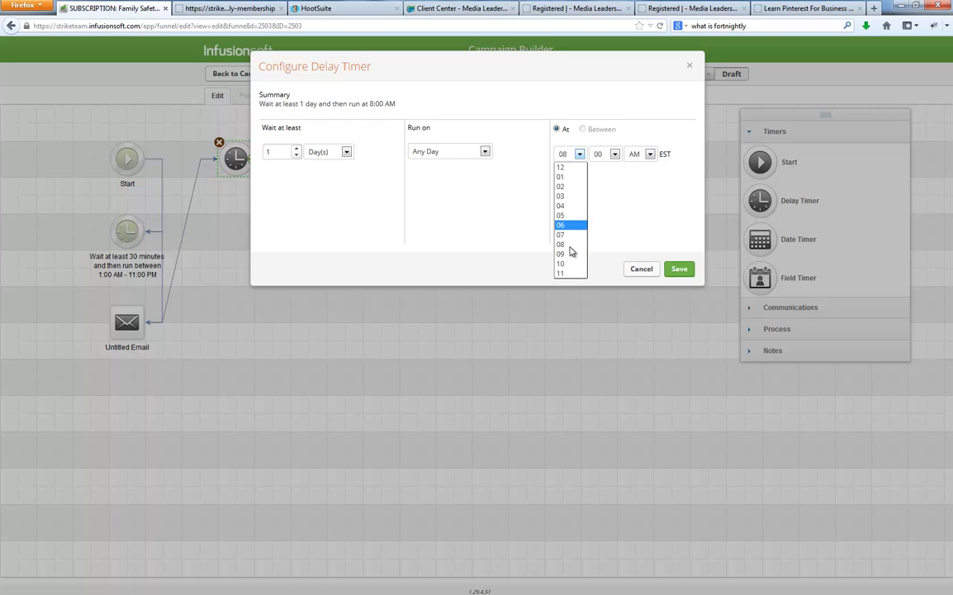
click(569, 274)
click(678, 269)
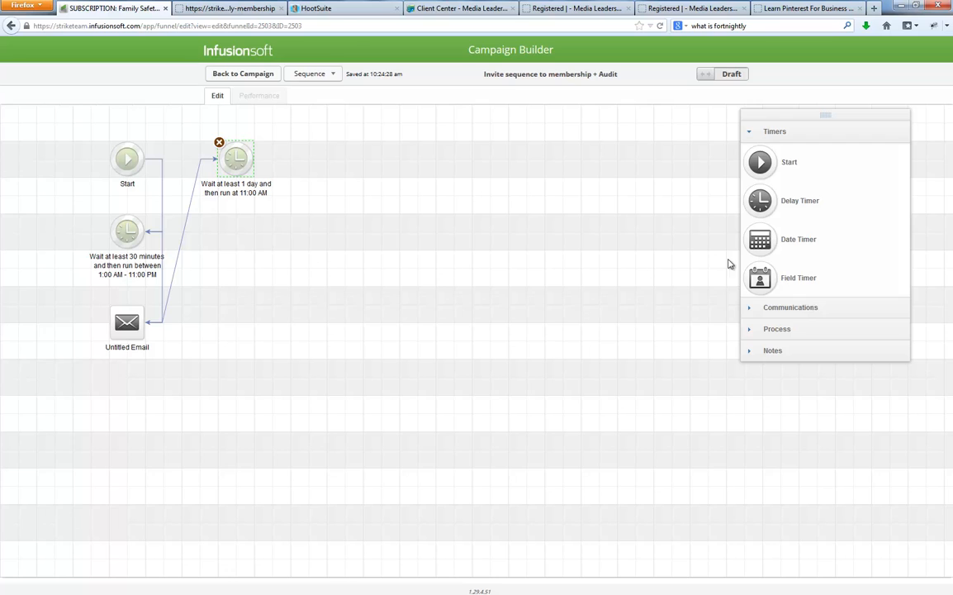
Add an email below the 1-day timer, and a third delay timer with its own email in the next column.
click(762, 308)
drag(760, 183, 238, 322)
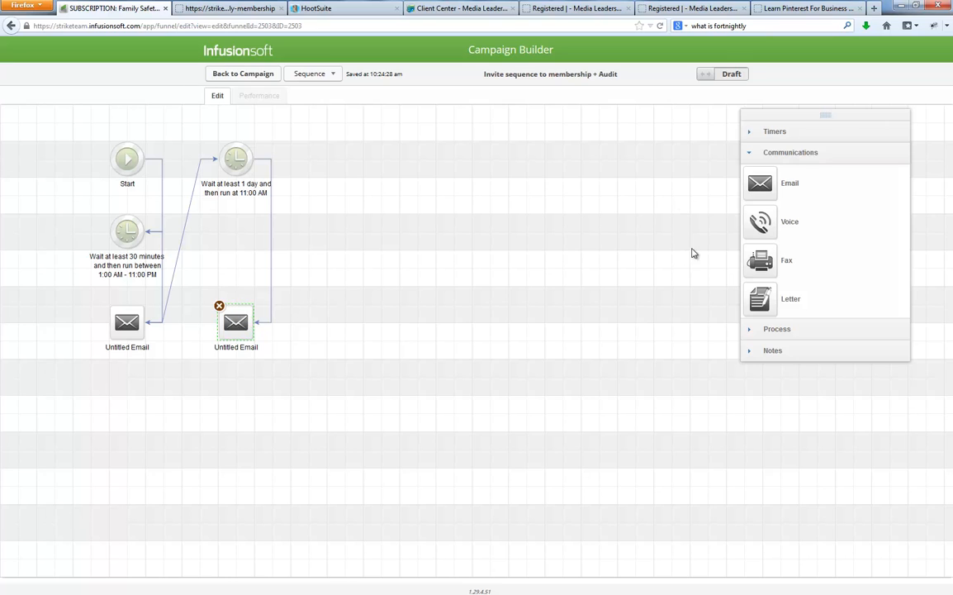
click(783, 133)
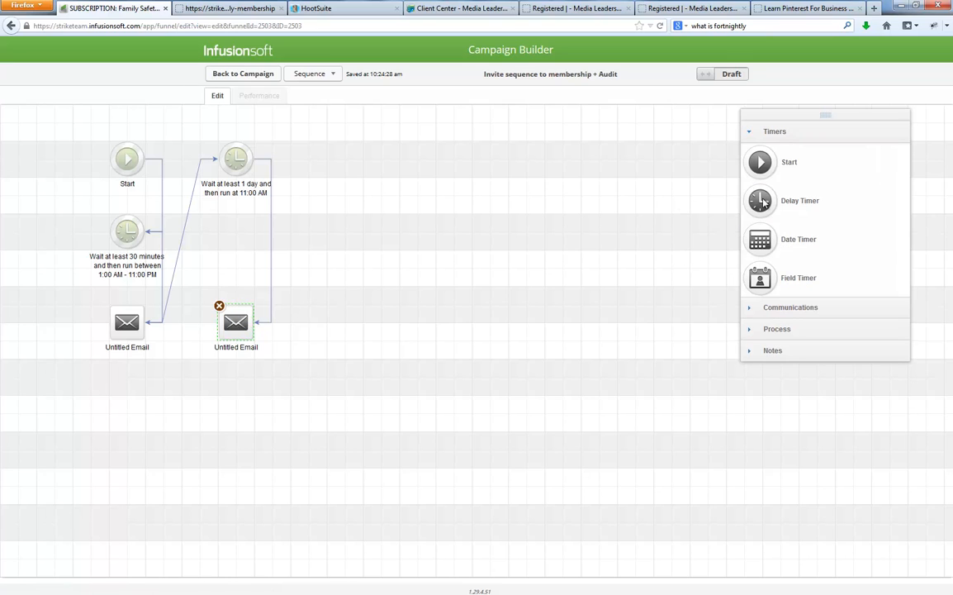
drag(764, 203, 354, 158)
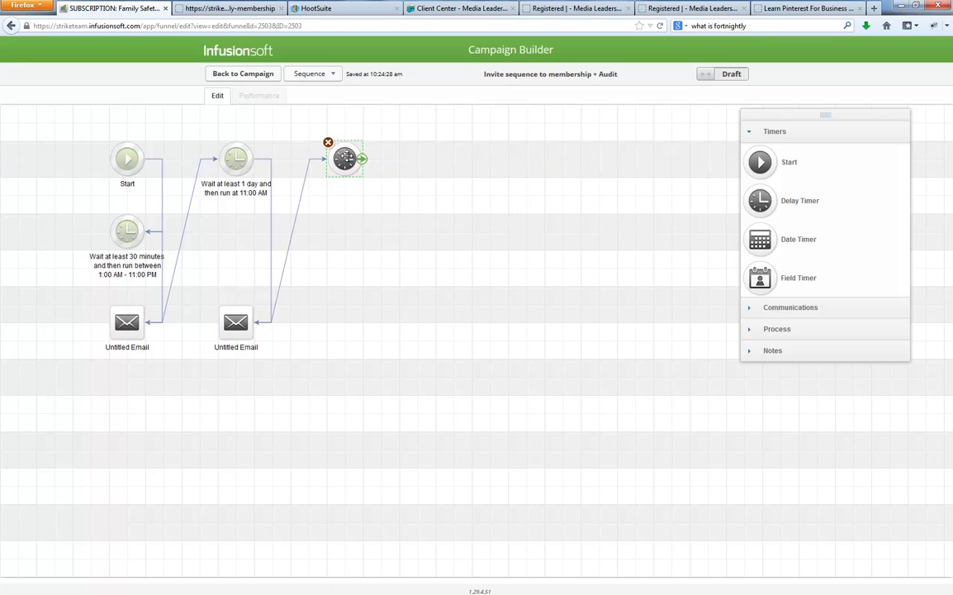
click(799, 307)
drag(760, 183, 357, 295)
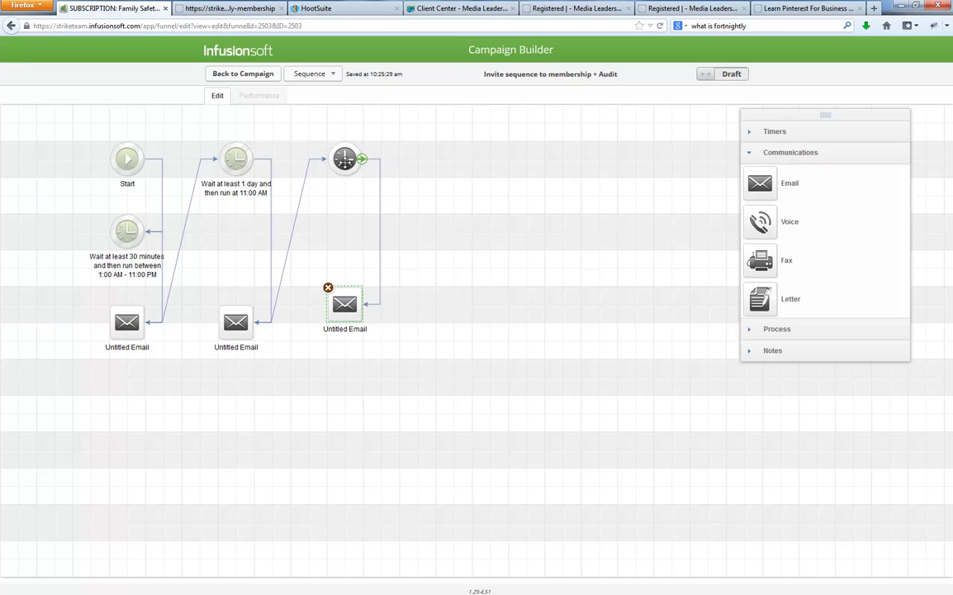
Configure the third delay timer to wait 2 days and run any day at 10:00 AM, and save.
double_click(345, 159)
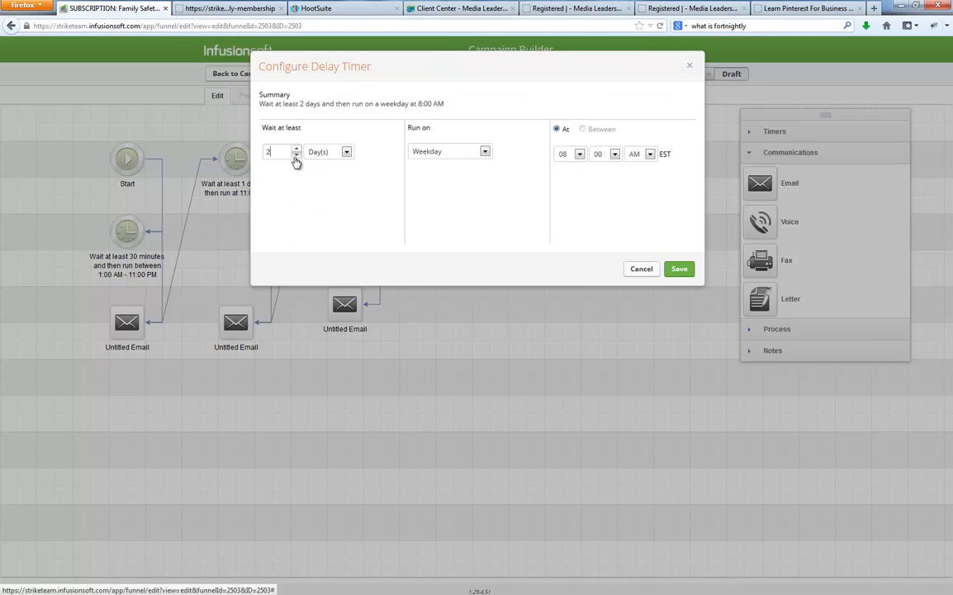
click(578, 154)
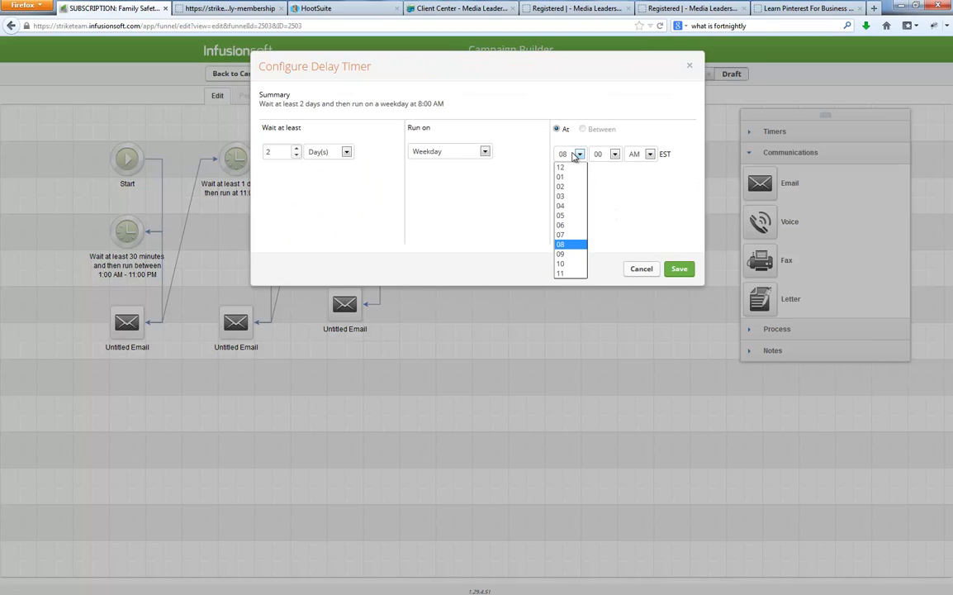
click(571, 264)
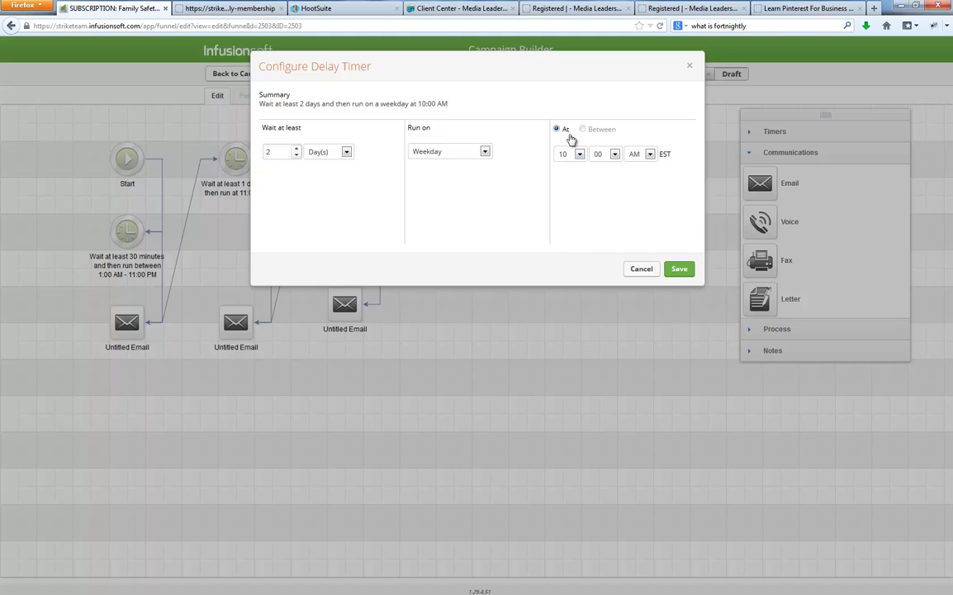
click(570, 155)
click(567, 271)
click(446, 151)
click(426, 162)
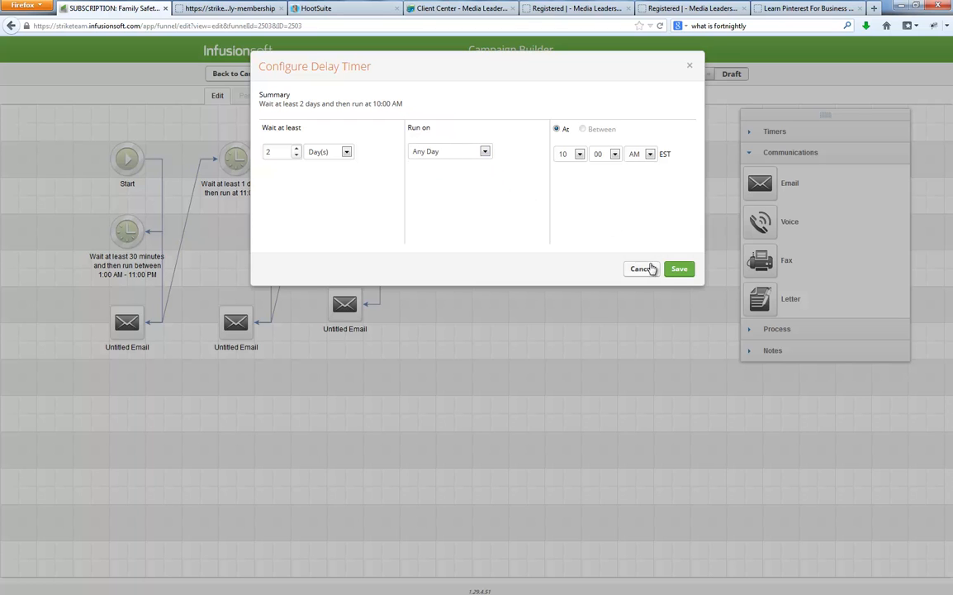
click(678, 271)
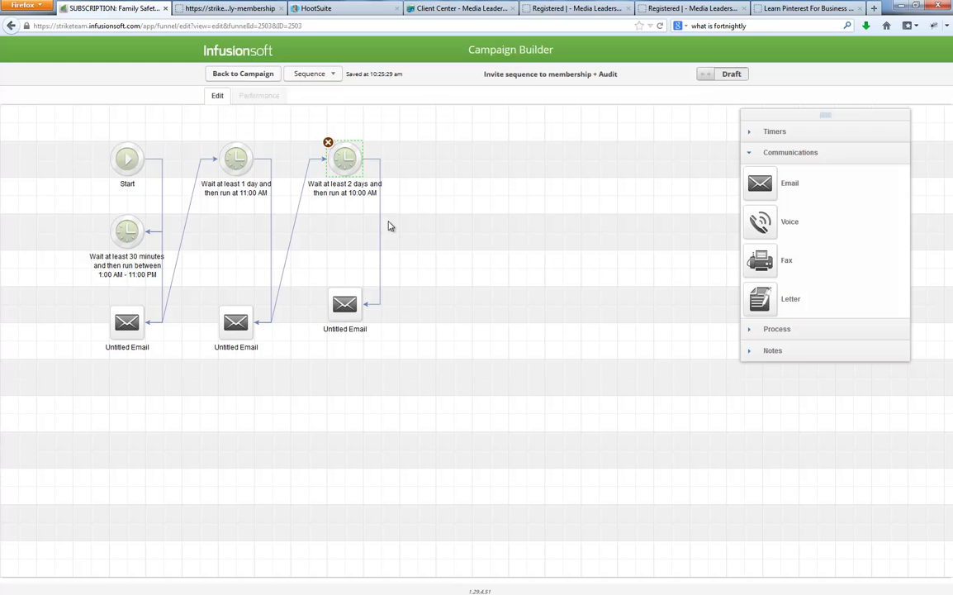
Change the third delay timer's run time to 9:00 PM and save it.
double_click(346, 156)
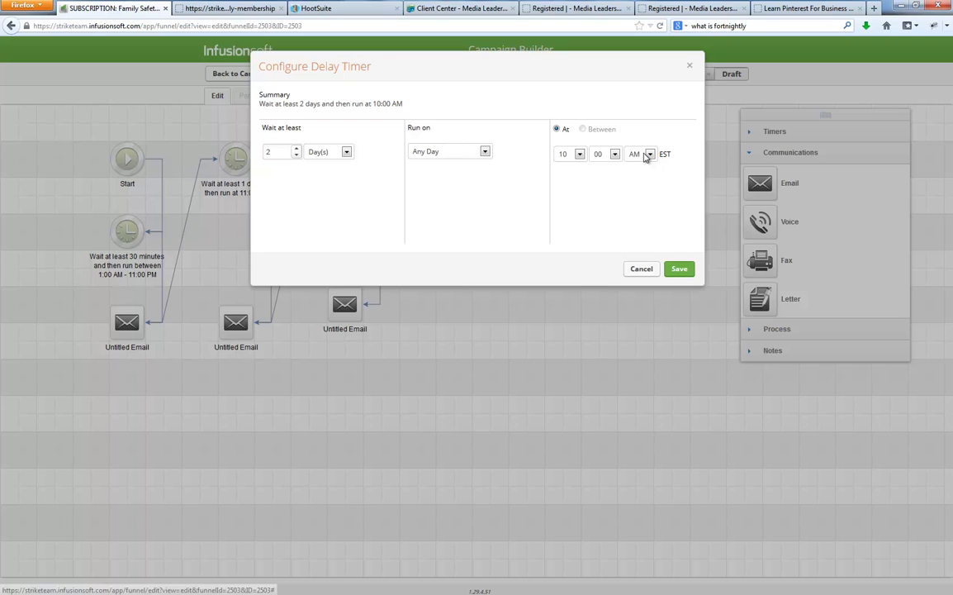
click(647, 156)
click(638, 177)
click(580, 154)
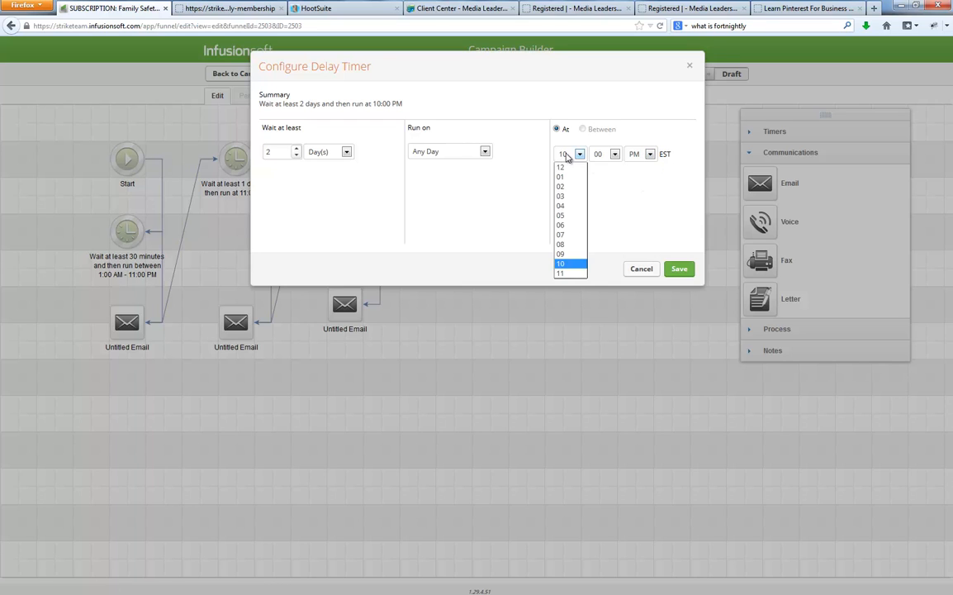
click(571, 254)
click(681, 270)
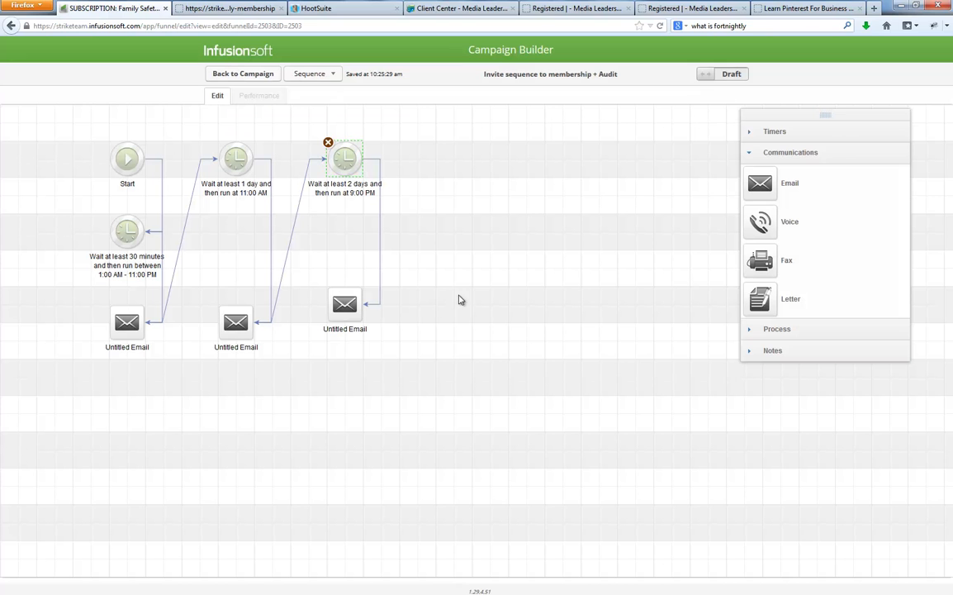
Add a fourth delay timer in the next column of the invite sequence, with an email below it.
click(773, 329)
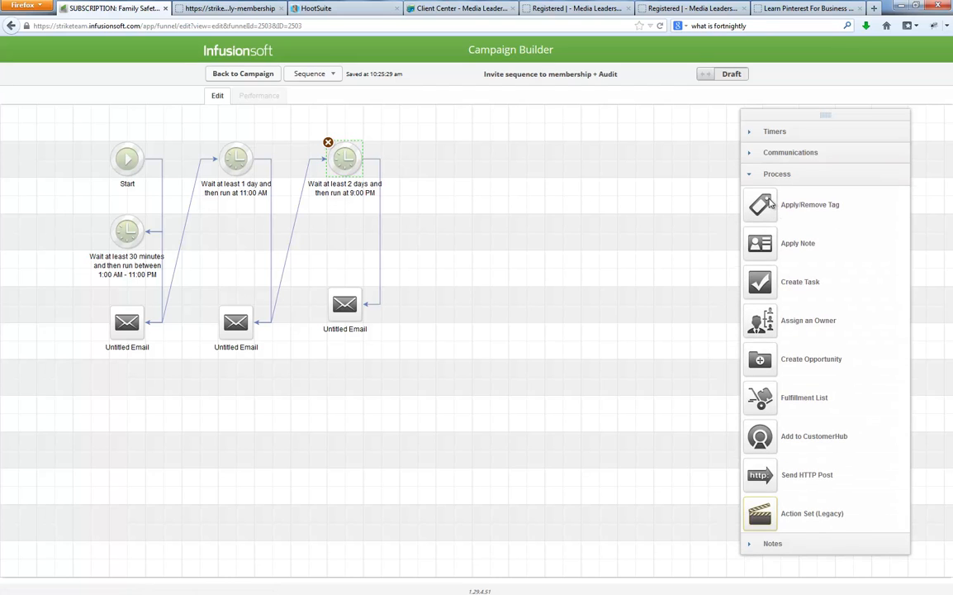
click(774, 133)
drag(760, 199, 453, 159)
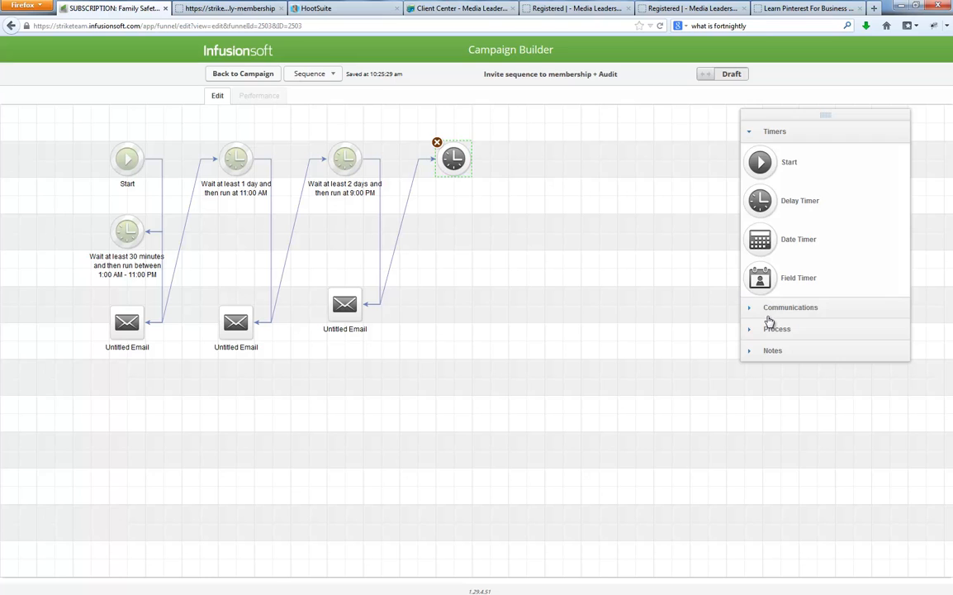
click(773, 309)
drag(760, 183, 440, 289)
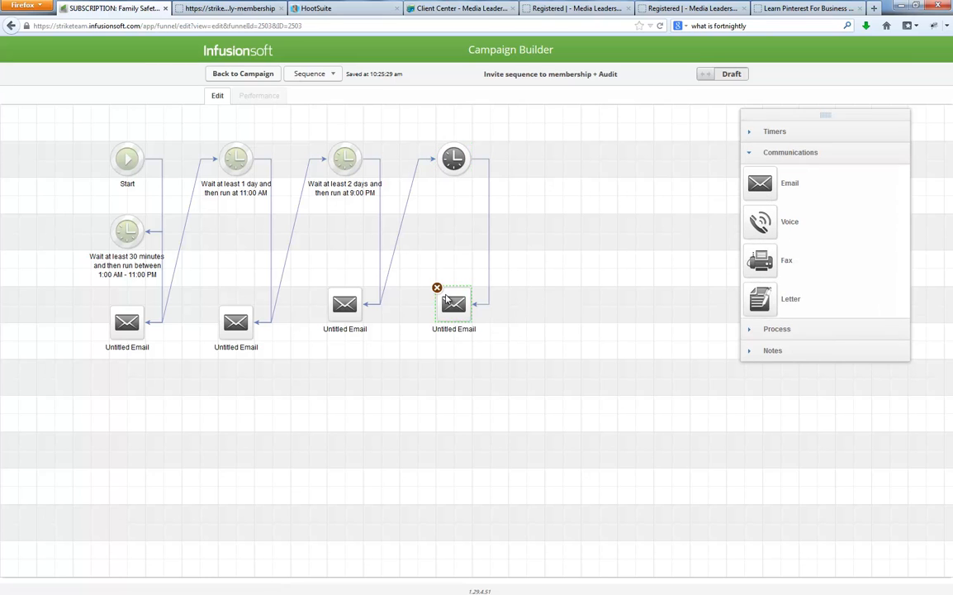
Configure the fourth delay timer to wait 2 days and run any day at 8:00 PM, and save.
double_click(453, 158)
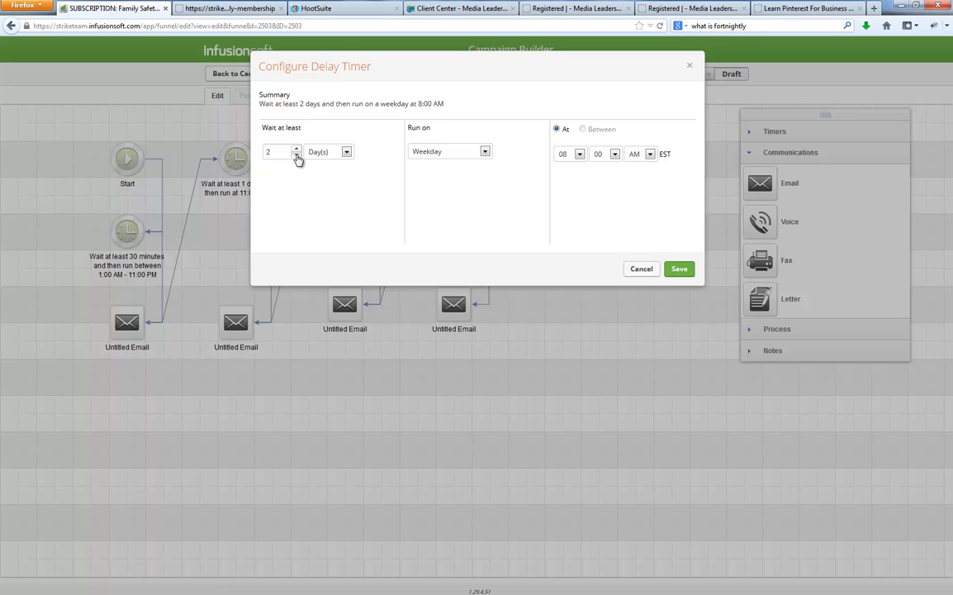
click(447, 152)
click(444, 169)
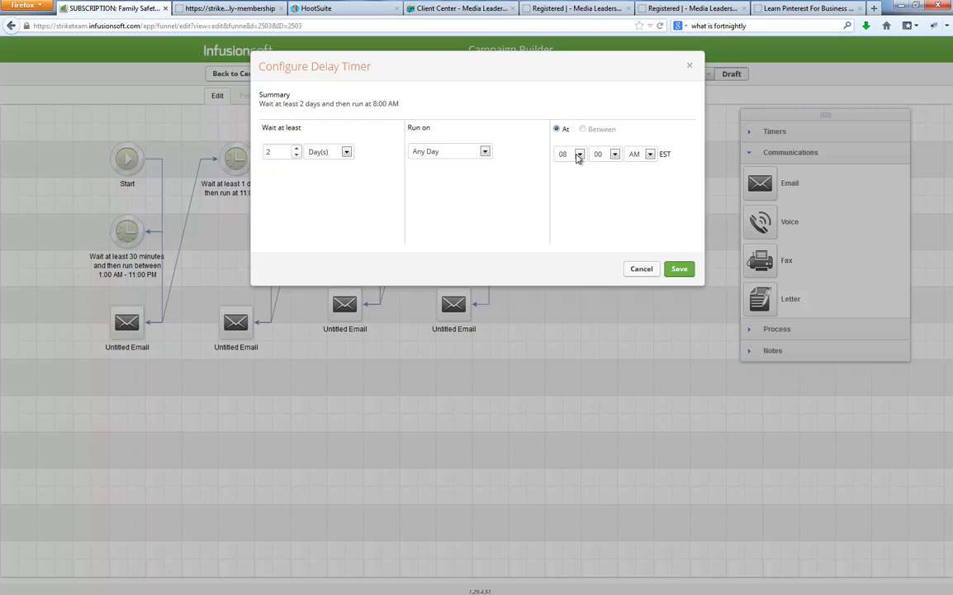
click(650, 154)
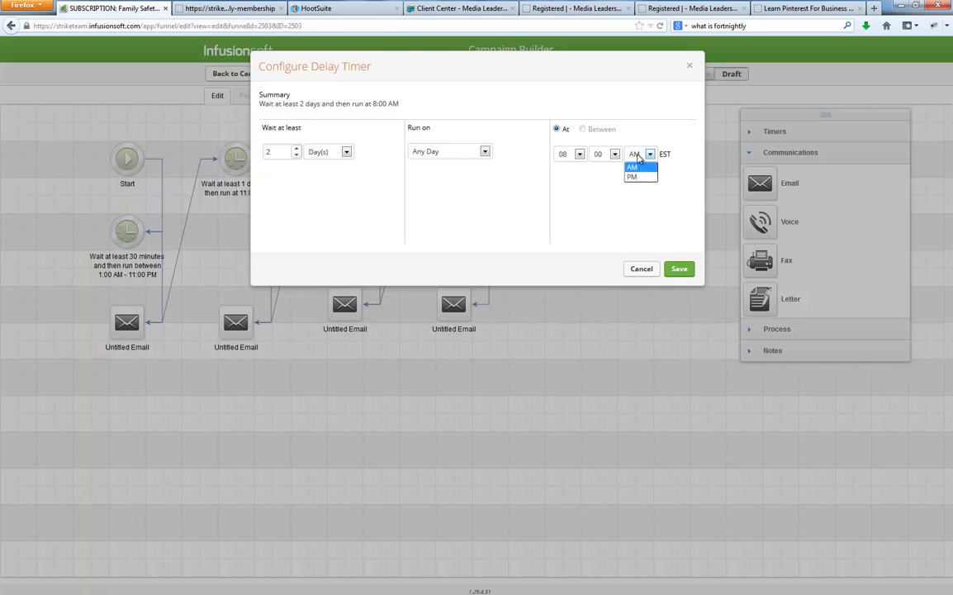
click(634, 174)
click(678, 270)
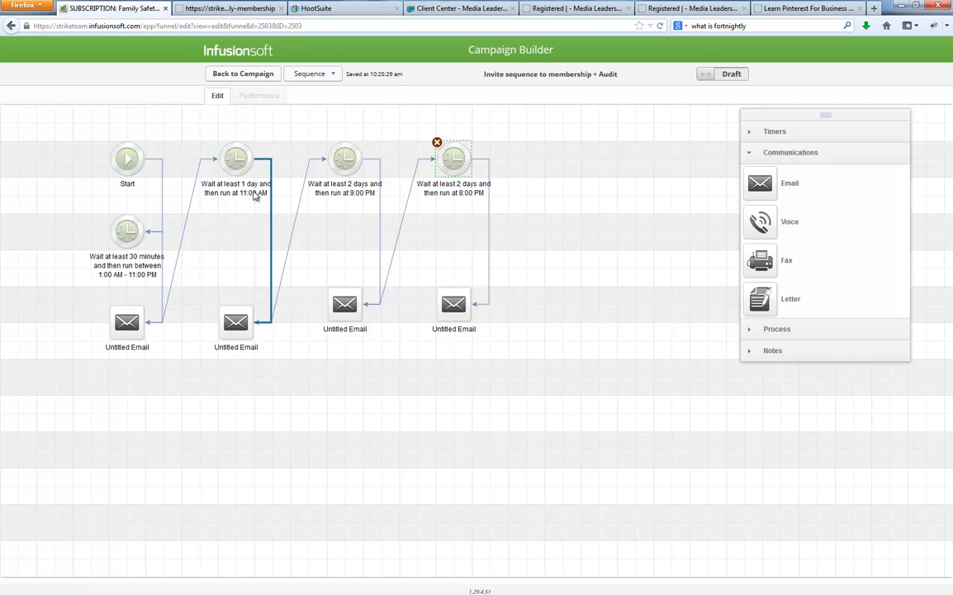
click(234, 322)
click(342, 163)
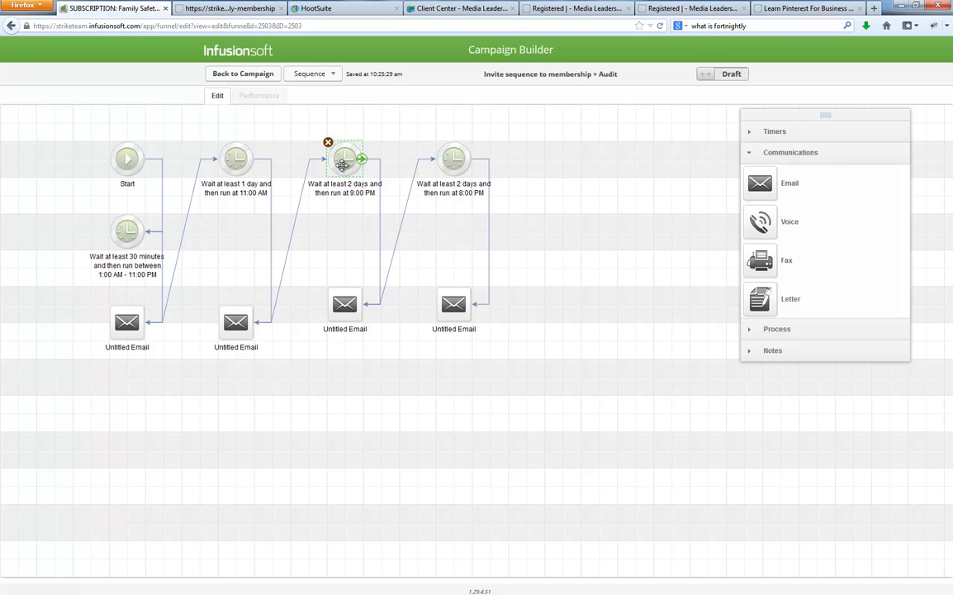
click(235, 323)
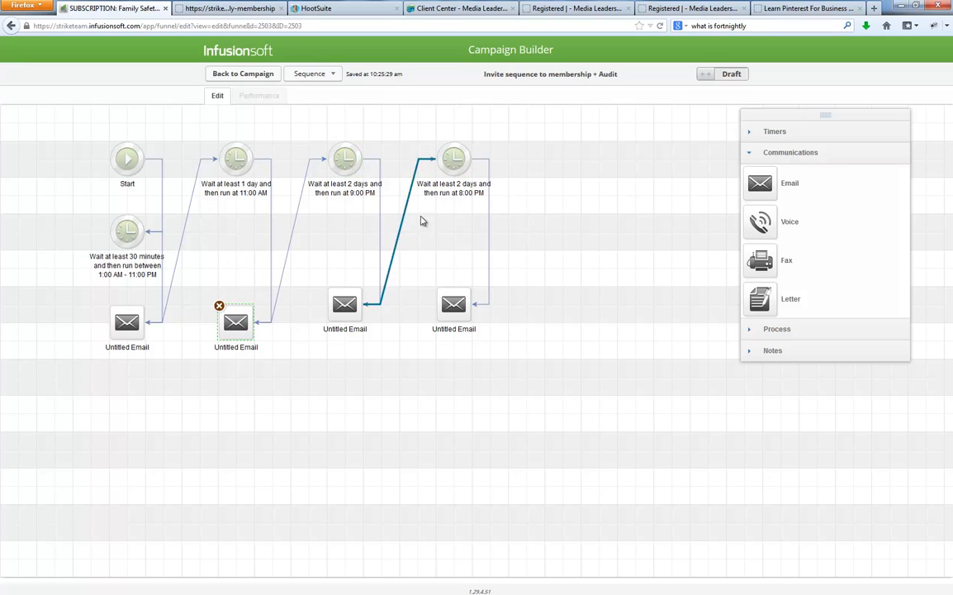
Back in the campaign overview, add an Indicate interest goal achieved by clicking a link below the invite sequence, and connect the sequence to it.
click(219, 76)
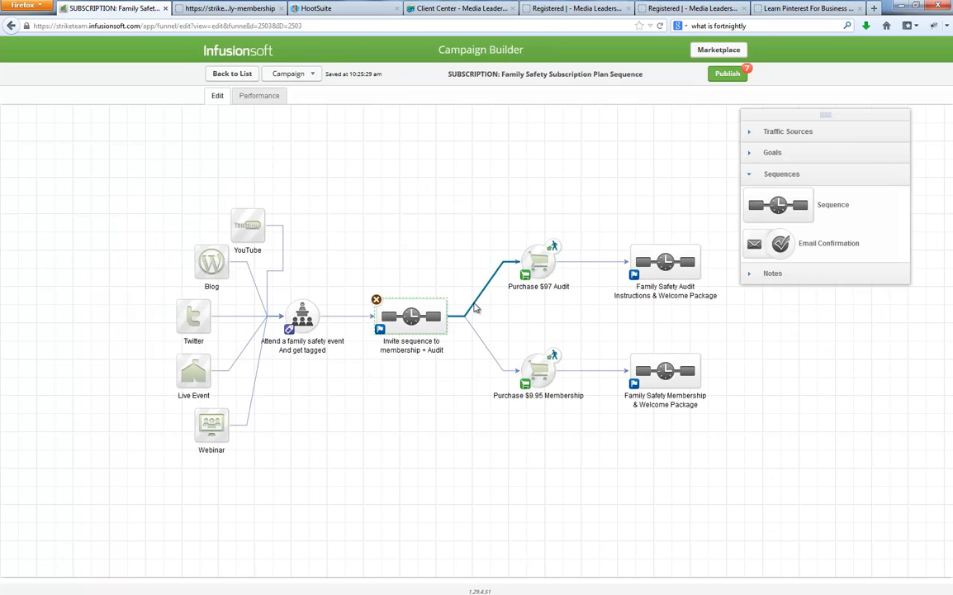
click(782, 153)
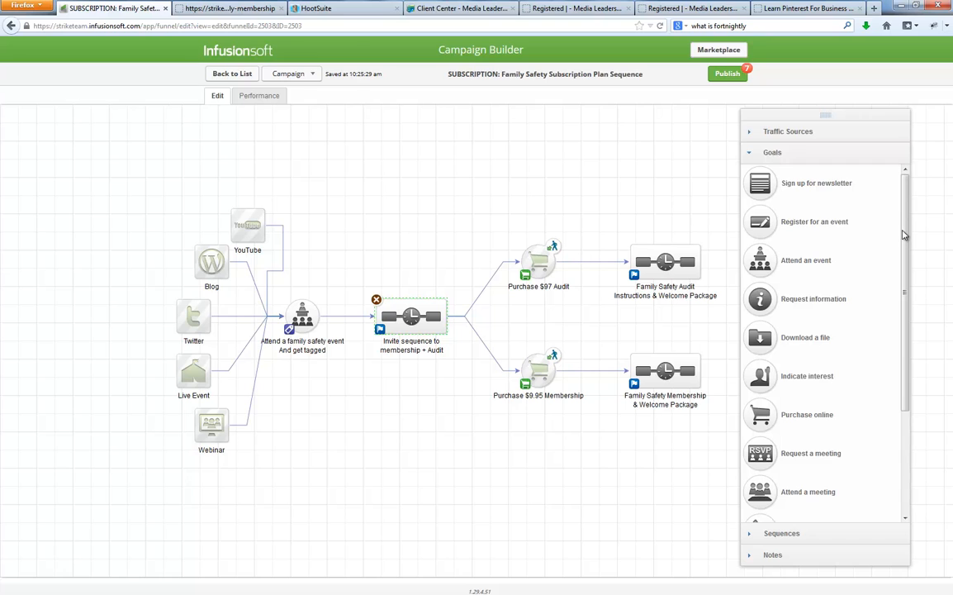
drag(904, 235, 904, 298)
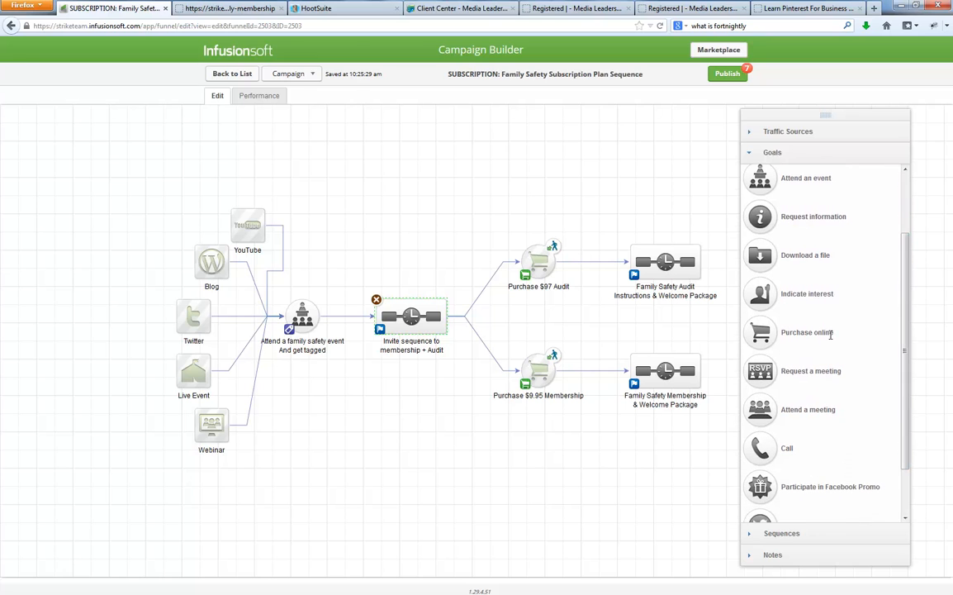
scroll(831, 334, down, 2)
scroll(831, 338, up, 1)
drag(760, 257, 448, 463)
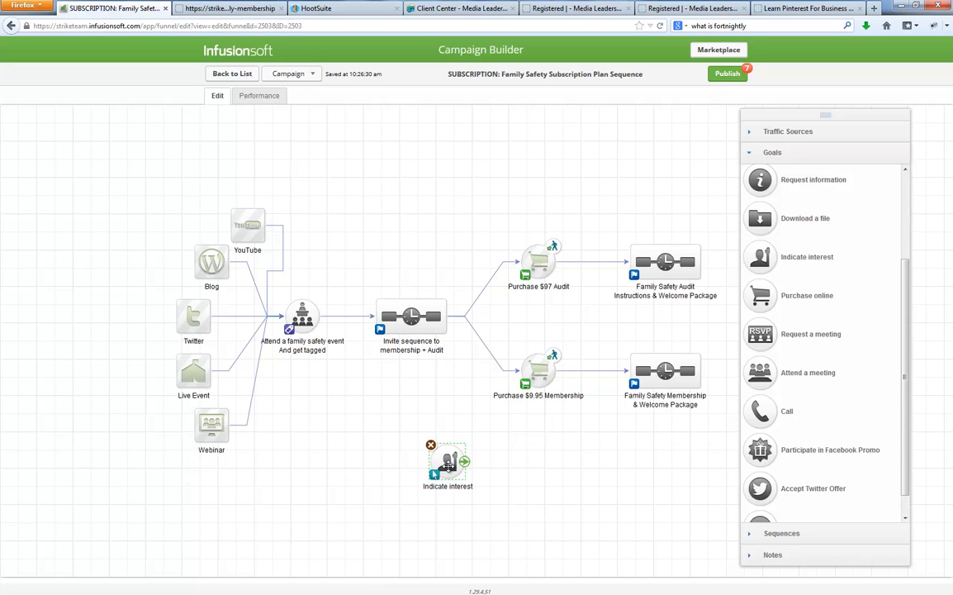
double_click(444, 473)
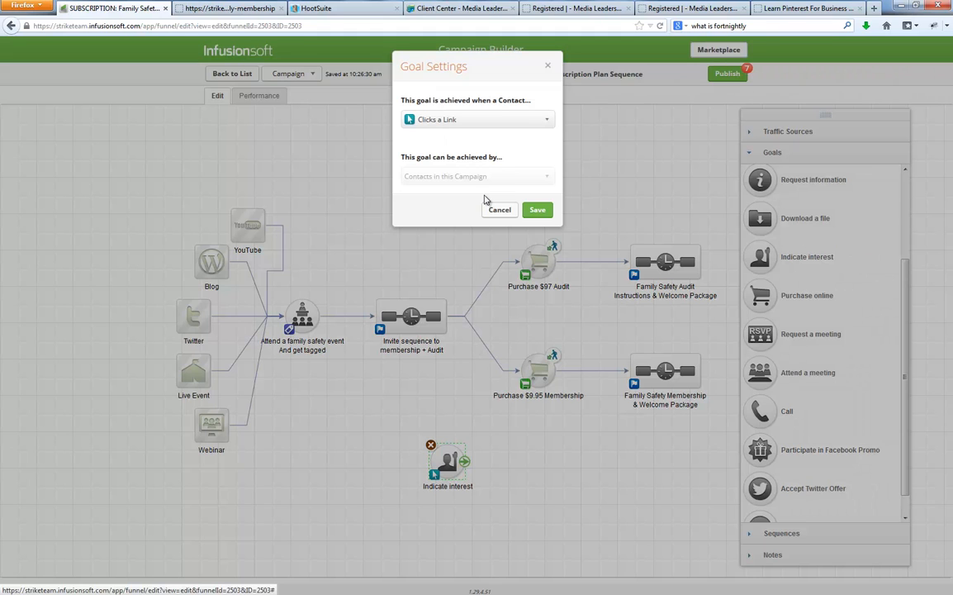
click(537, 210)
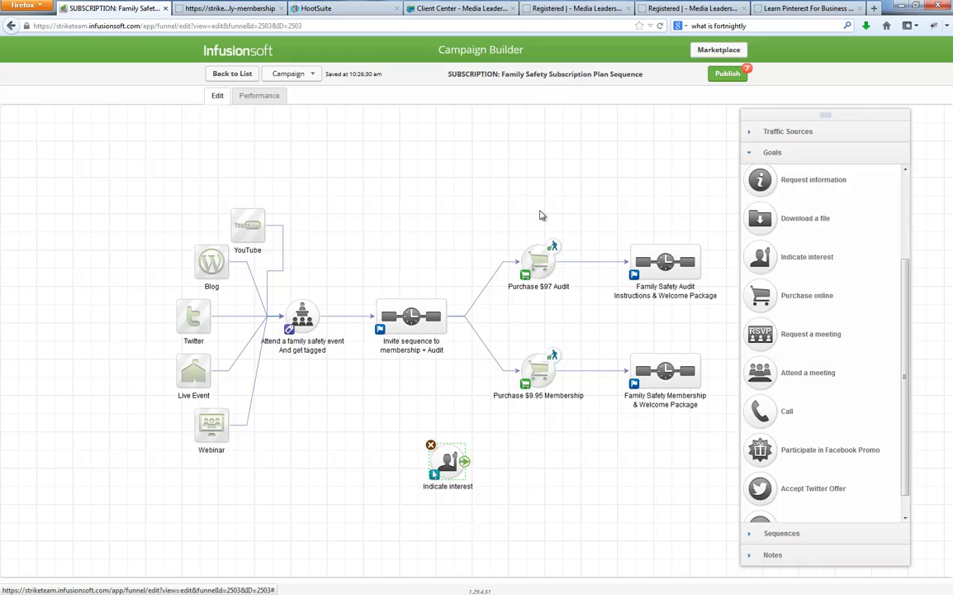
drag(409, 317, 448, 457)
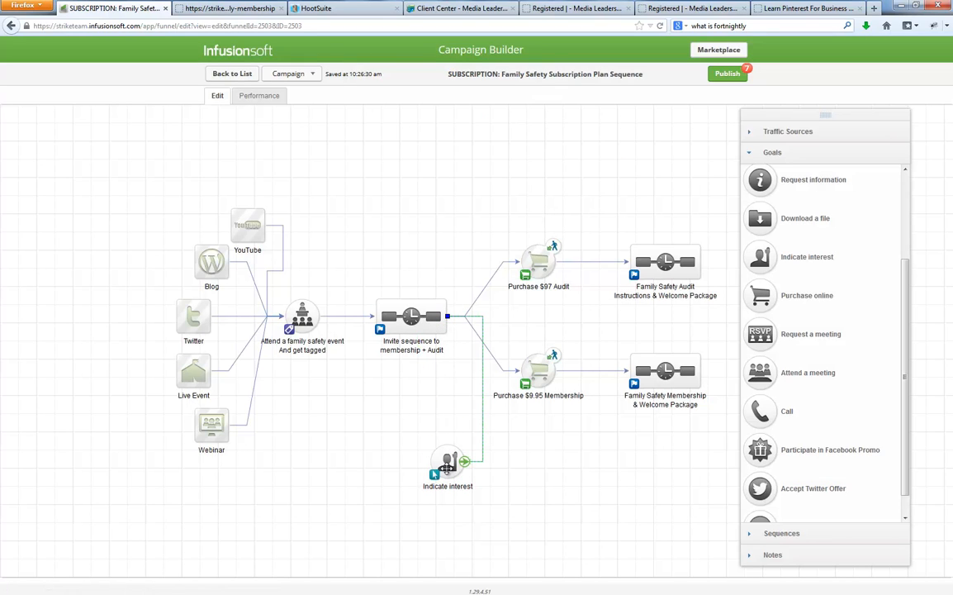
drag(446, 467, 428, 484)
Rename the link-click goal to 'Click on "No Thanks" and Opt out of Family safety products', split over three lines.
double_click(431, 506)
key(BackSpace)
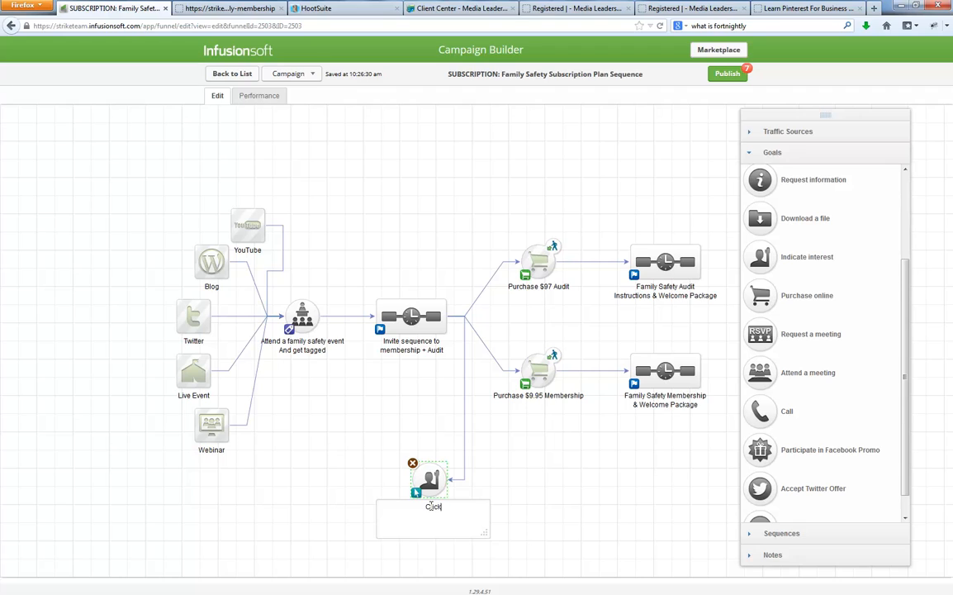
text(Click on "No Thanks" and)
key(Return)
text(Opt out of Fmaily)
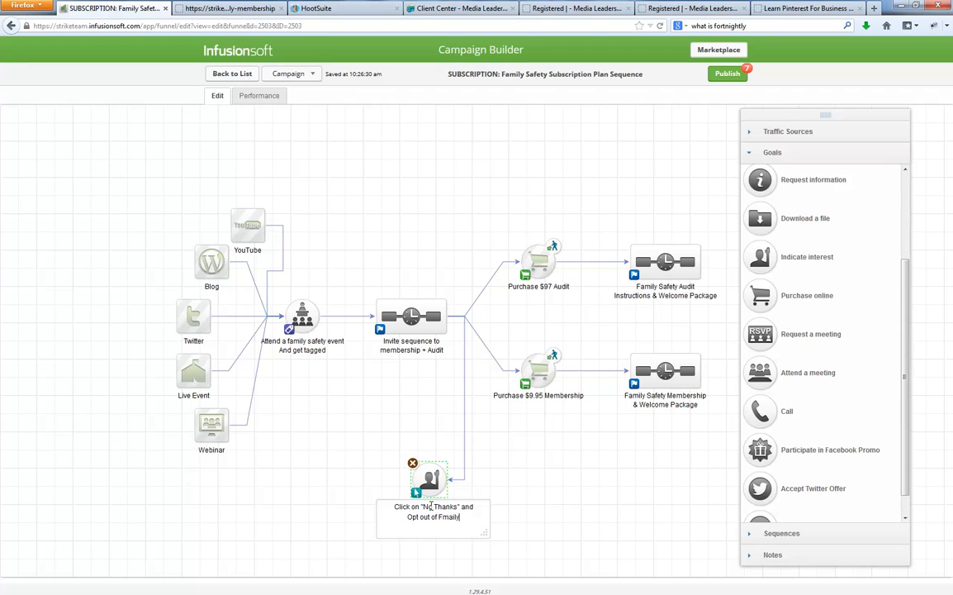
key(BackSpace)
key(BackSpace)
key(BackSpace)
key(BackSpace)
key(BackSpace)
text(amily safety)
key(Return)
text(products)
click(530, 503)
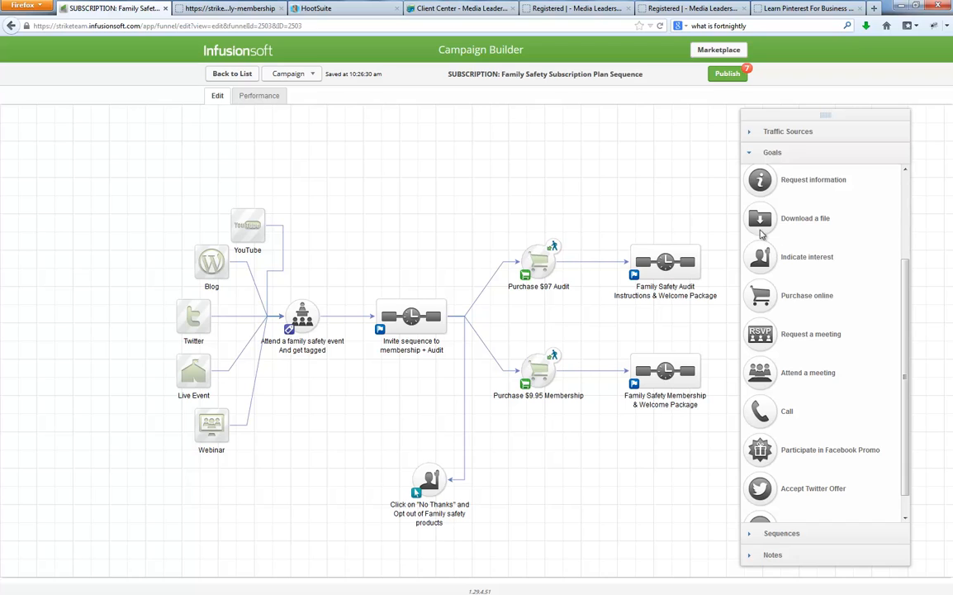
Add a second Indicate interest goal beside the opt-out goal and name it "If they unsubscribe from our whole list".
drag(907, 288, 911, 192)
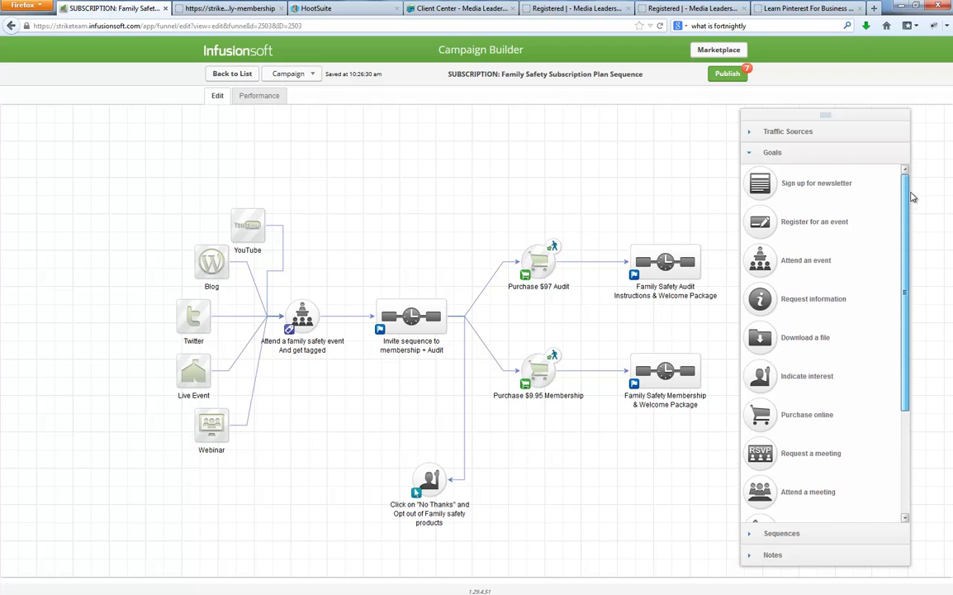
scroll(781, 257, down, 3)
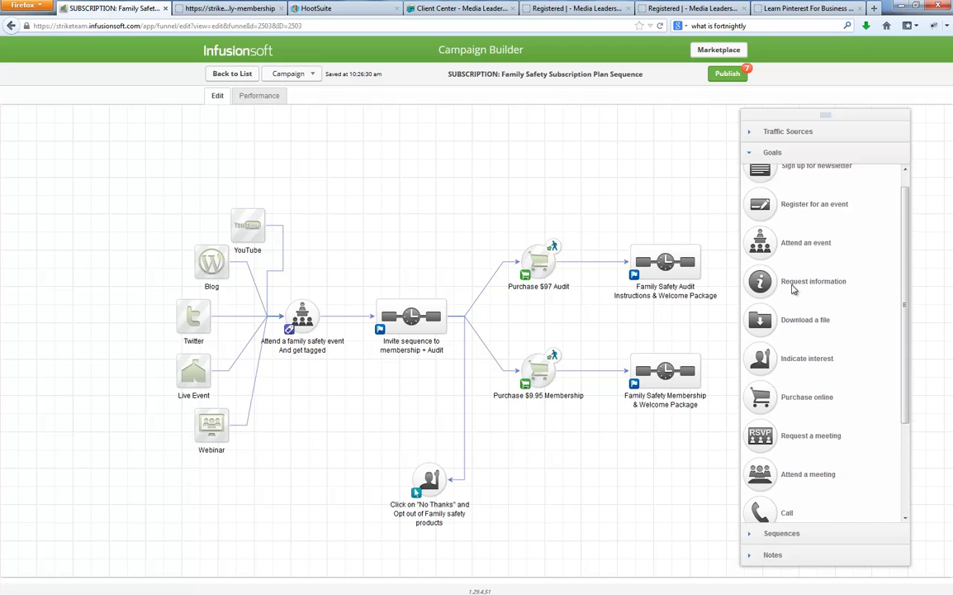
scroll(792, 285, down, 1)
scroll(791, 285, up, 1)
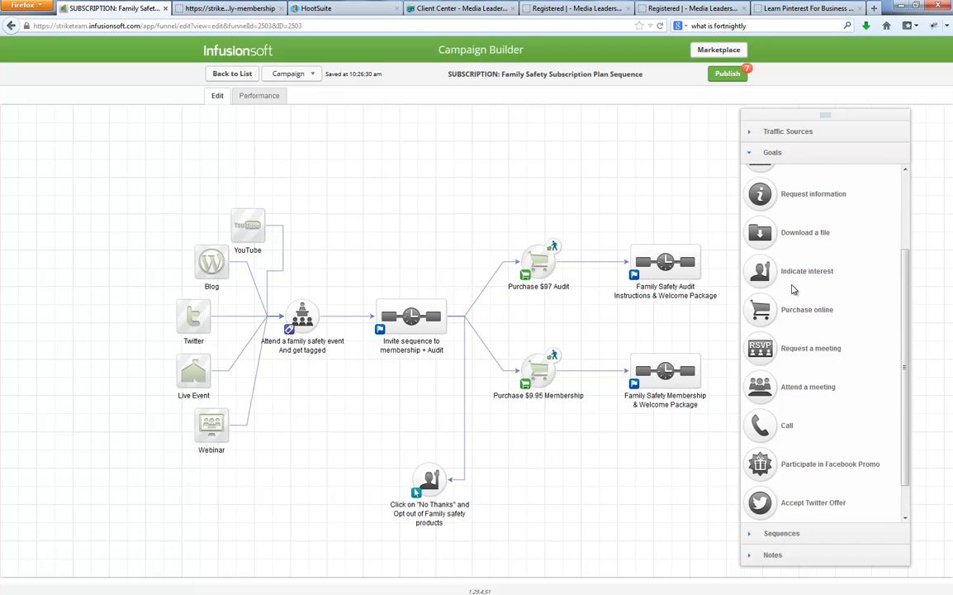
drag(791, 283, 511, 472)
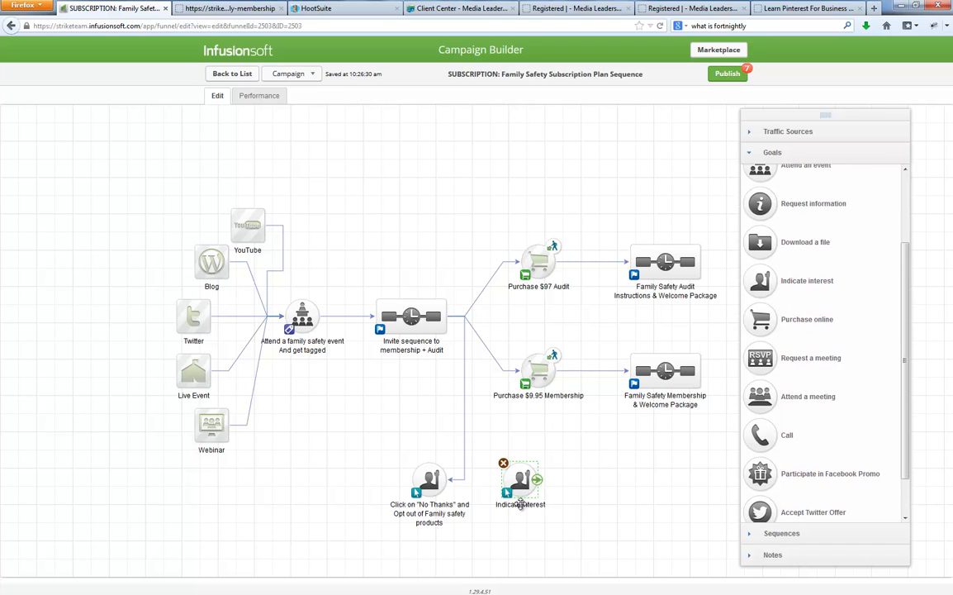
click(524, 506)
key(BackSpace)
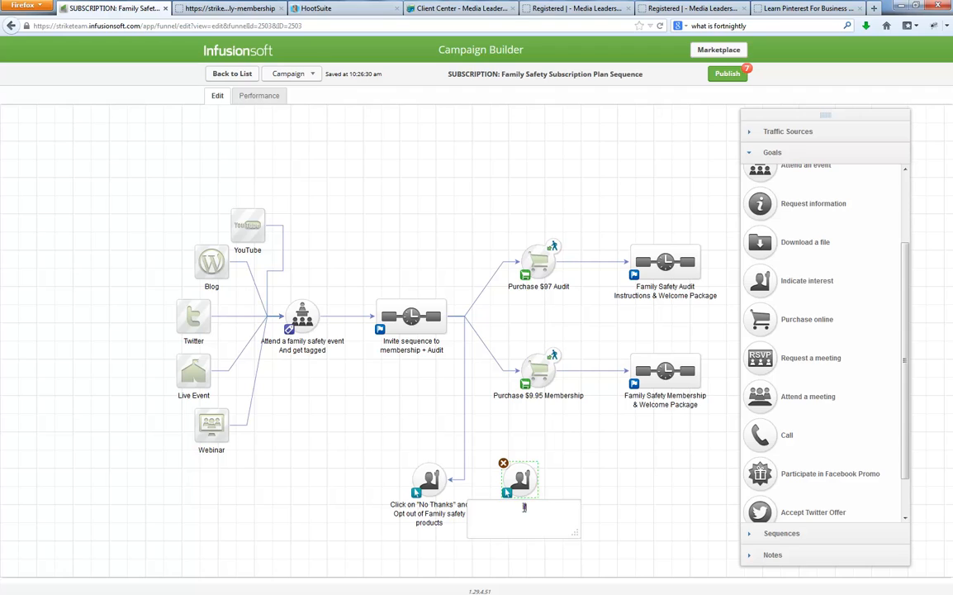
text(If they unsubscribe from our whole list)
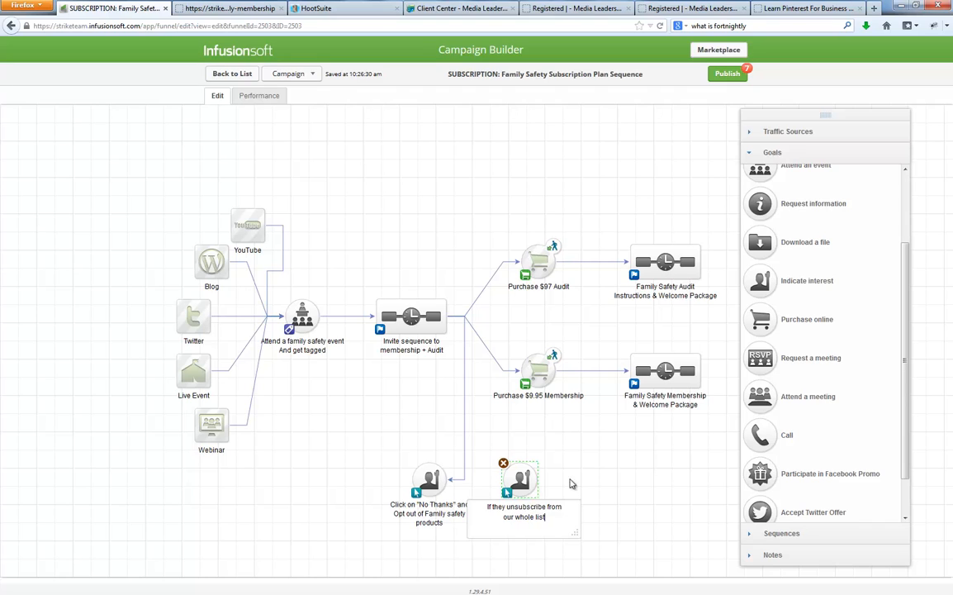
click(552, 417)
Connect the invite sequence to the unsubscribe goal and set it to be achieved by Applies a Tag for Contacts in this Campaign.
drag(447, 319, 521, 479)
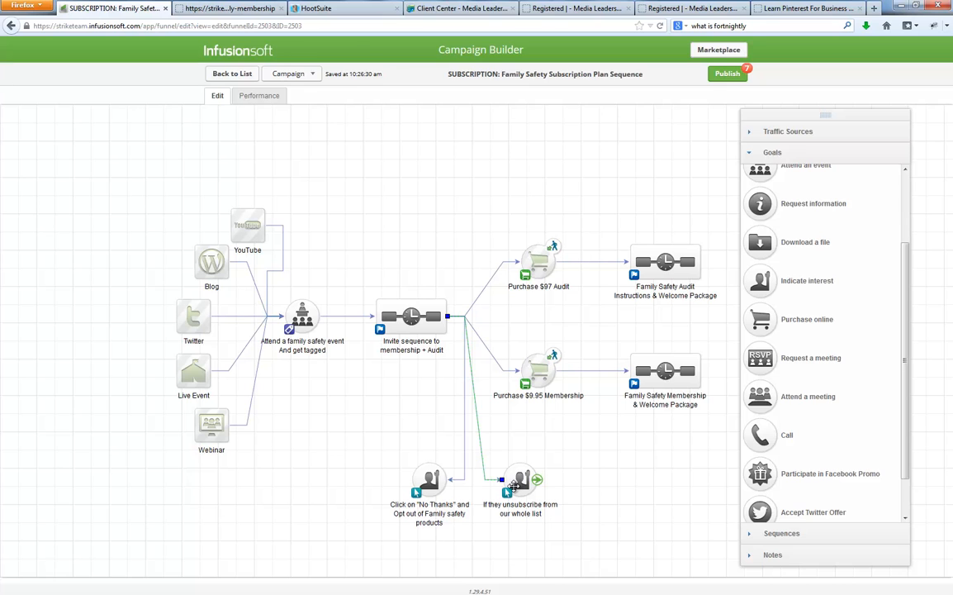
click(507, 494)
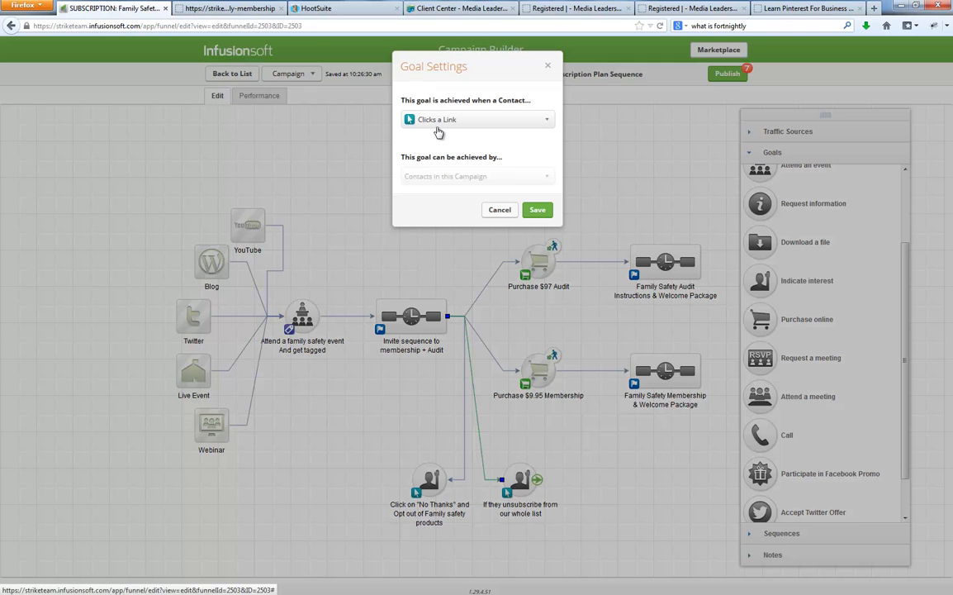
click(405, 120)
scroll(425, 229, down, 2)
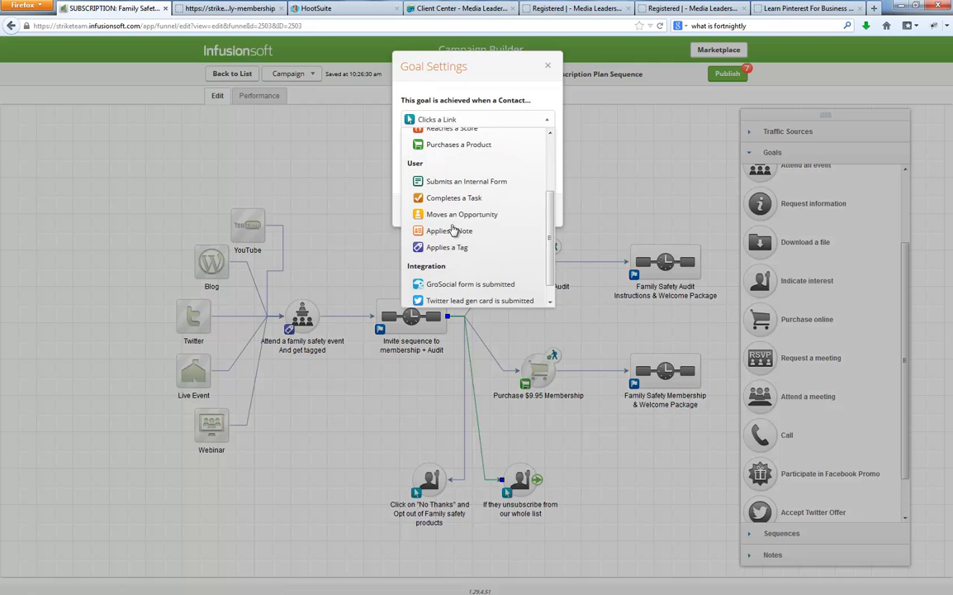
click(426, 245)
click(461, 178)
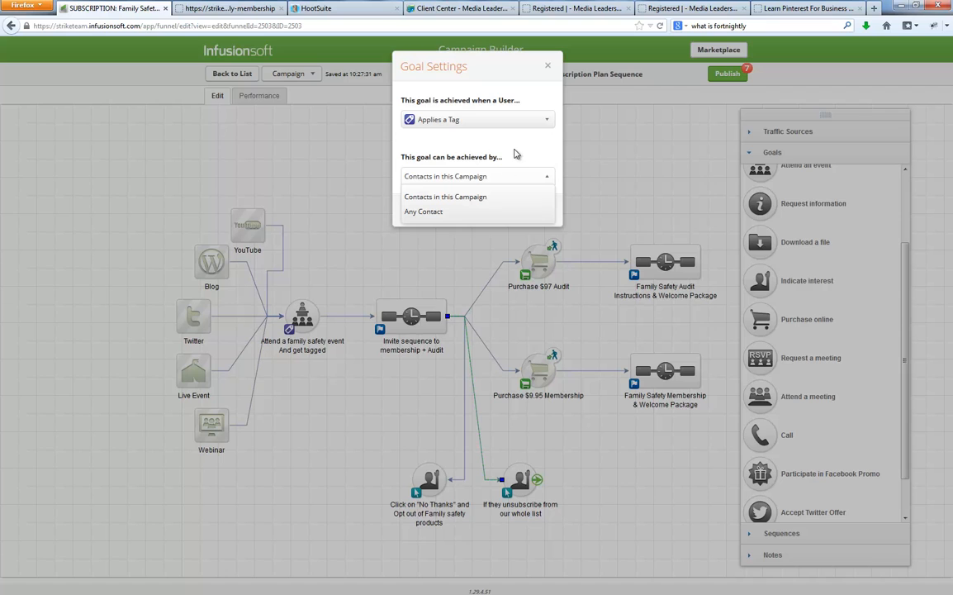
click(482, 197)
click(537, 211)
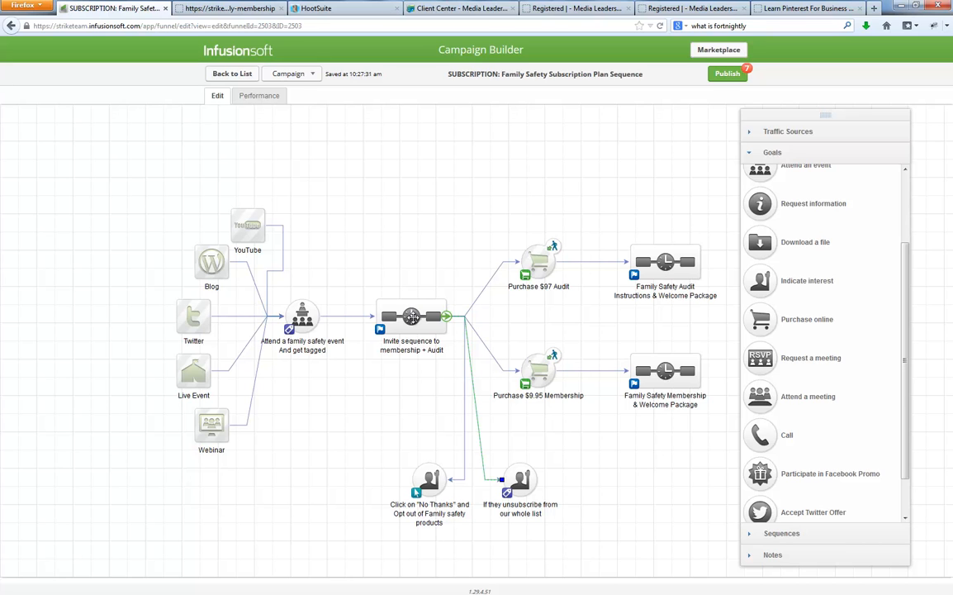
Publish the family safety subscription campaign.
drag(409, 205, 383, 186)
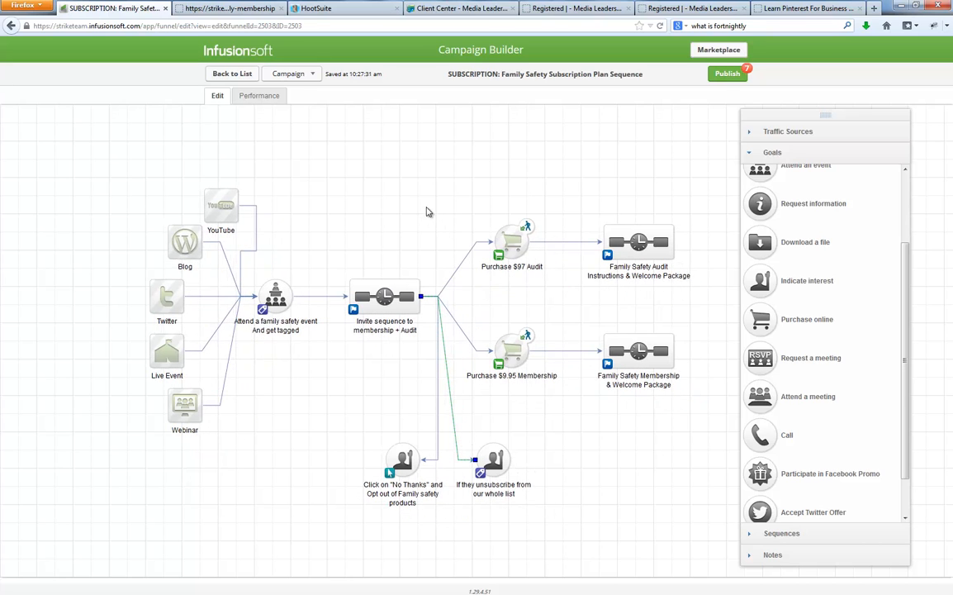
click(726, 74)
click(562, 249)
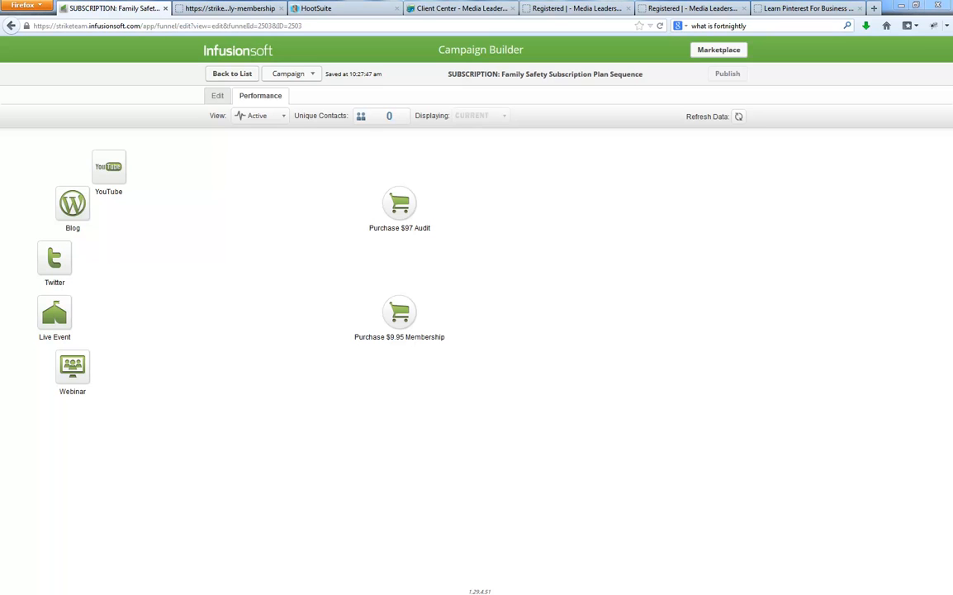
Add "PRoducts" to the sticky note's subscription model line, and append the lines "Created an order form" and "Created a sequence".
drag(950, 207, 652, 191)
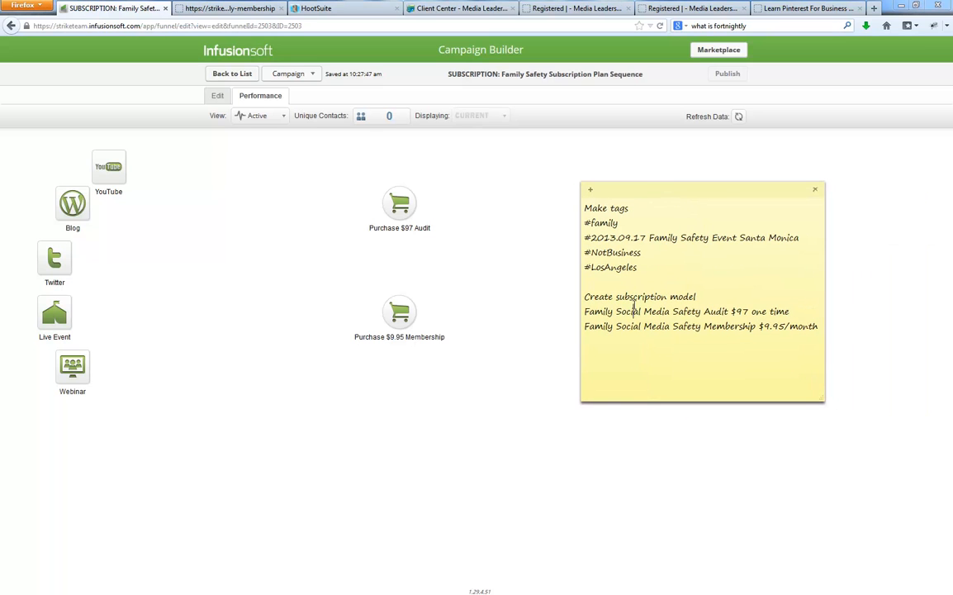
click(709, 295)
text(PRoducts)
drag(705, 311, 798, 327)
click(793, 326)
text(order form)
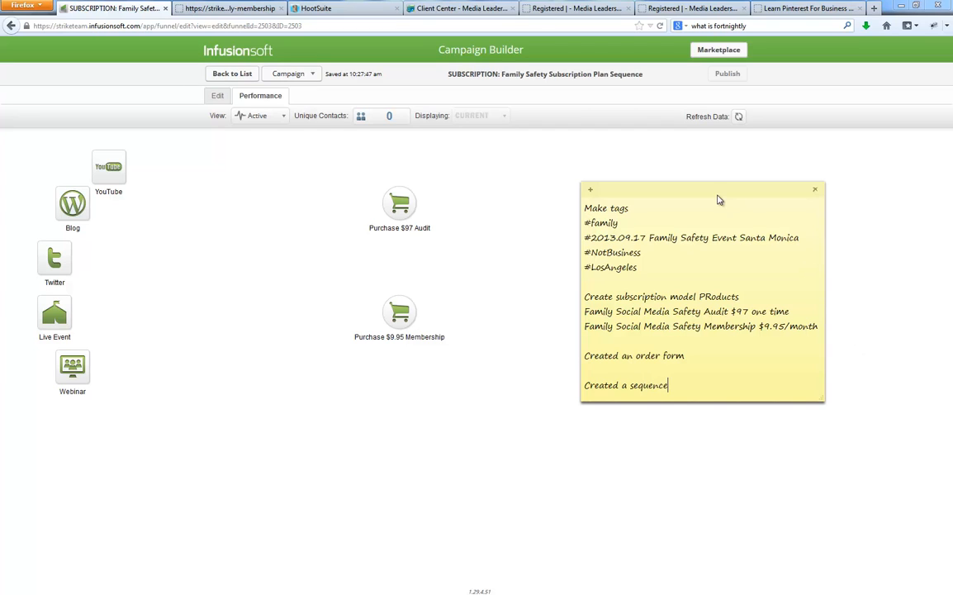
drag(718, 196, 950, 206)
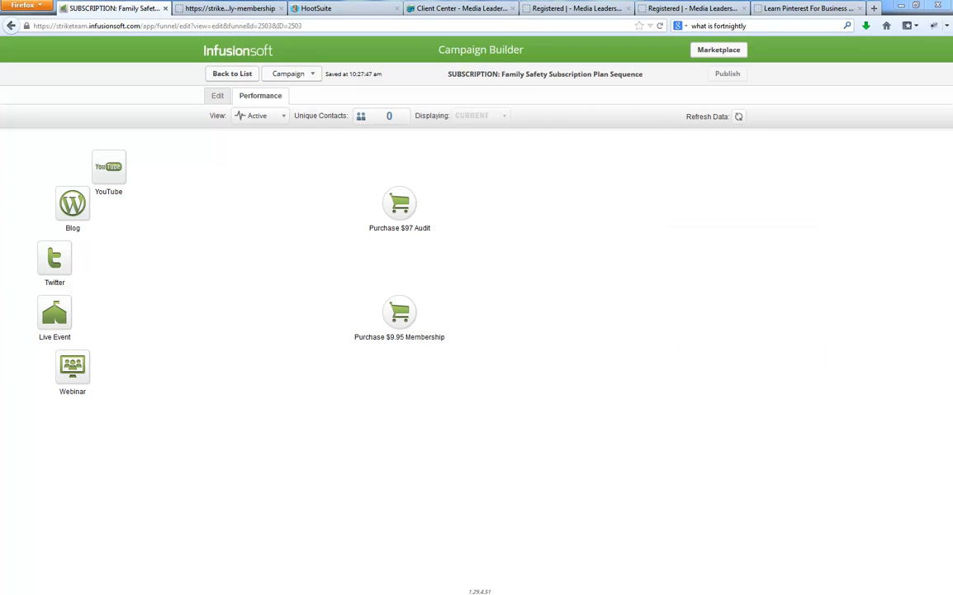
Return to the published campaign's editing view and select the invite sequence.
click(216, 96)
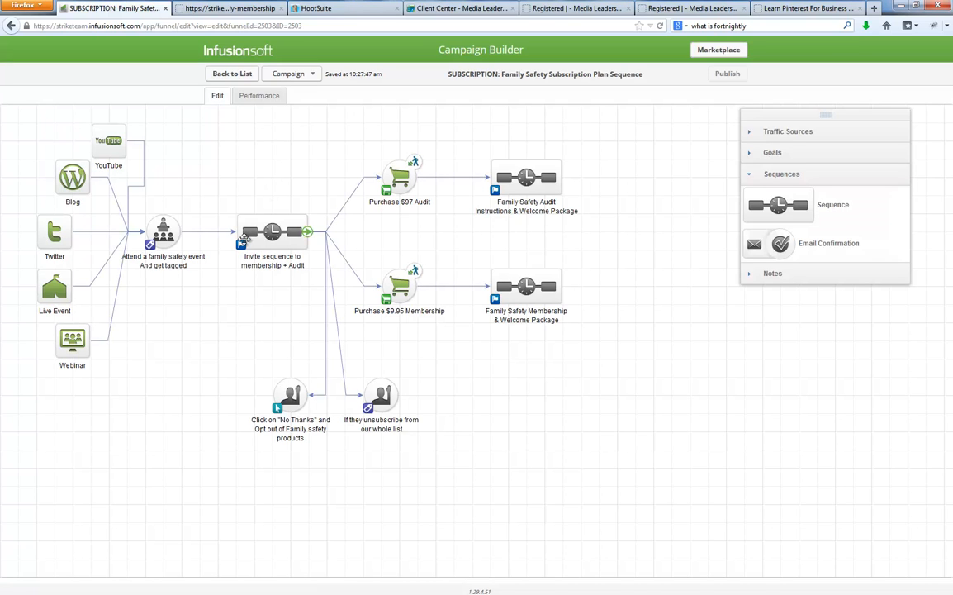
click(275, 237)
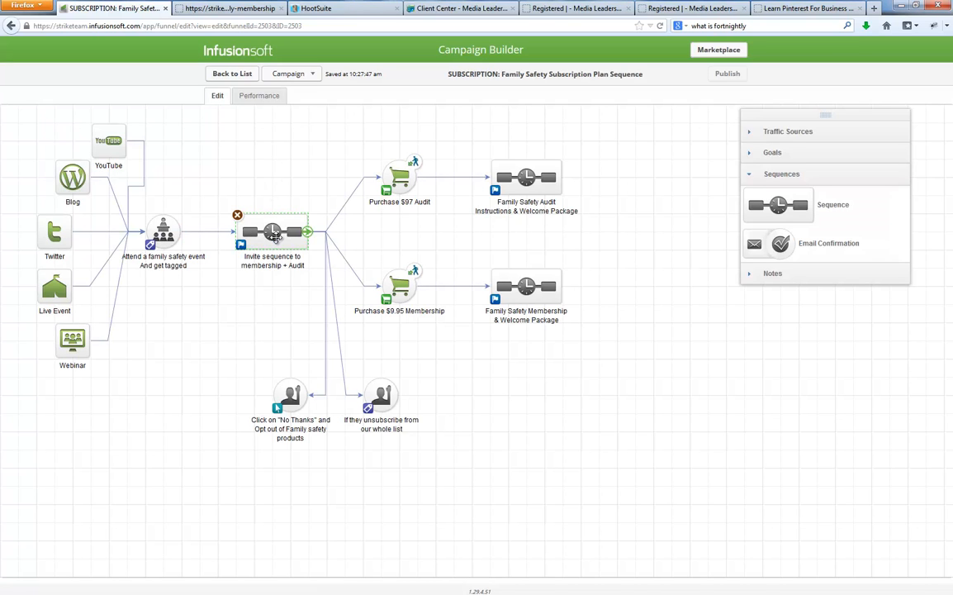
Switch to the family-registered page in Chrome, reload it, and review the embedded order form down to its payment section.
click(687, 10)
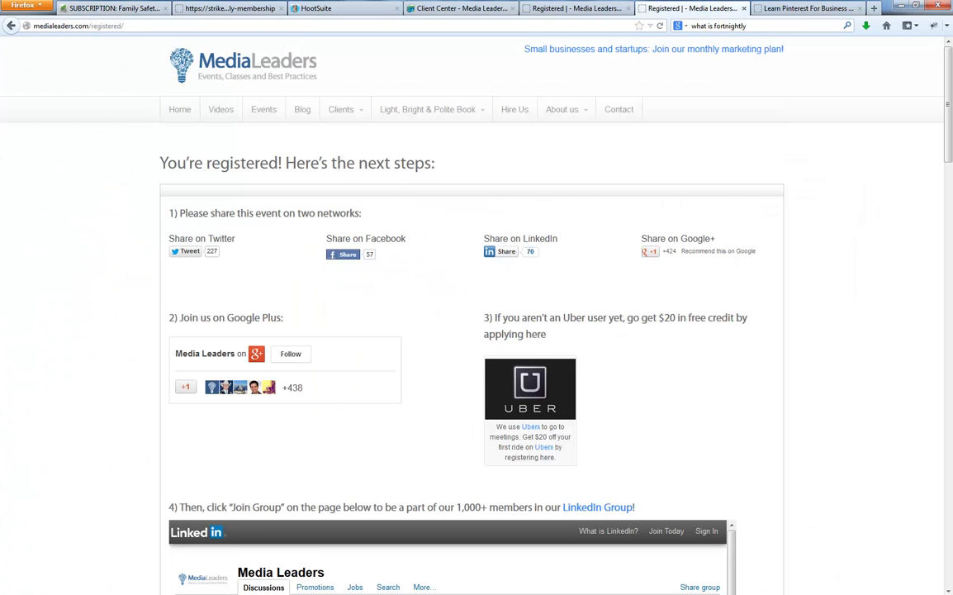
drag(952, 51, 717, 3)
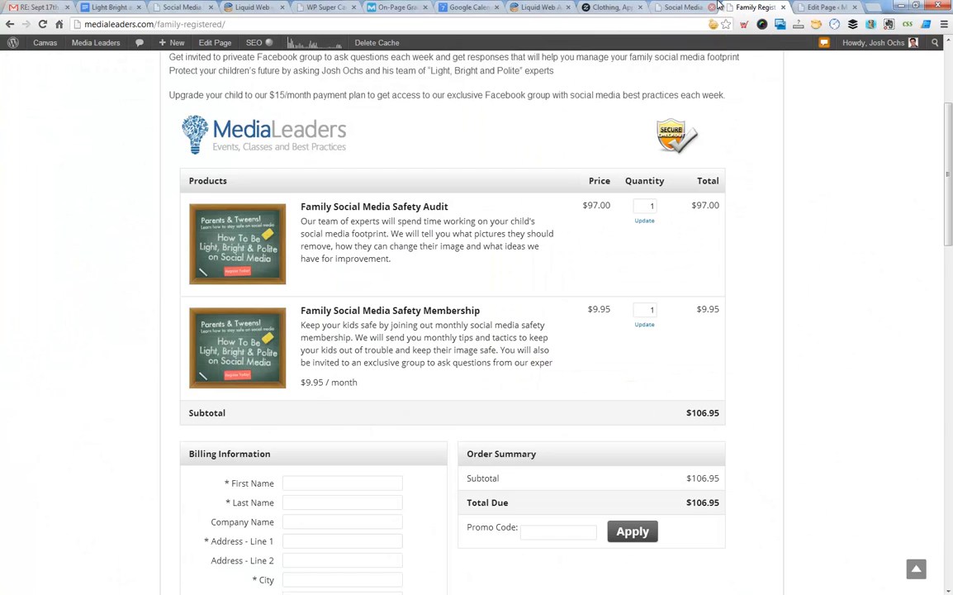
scroll(110, 165, up, 3)
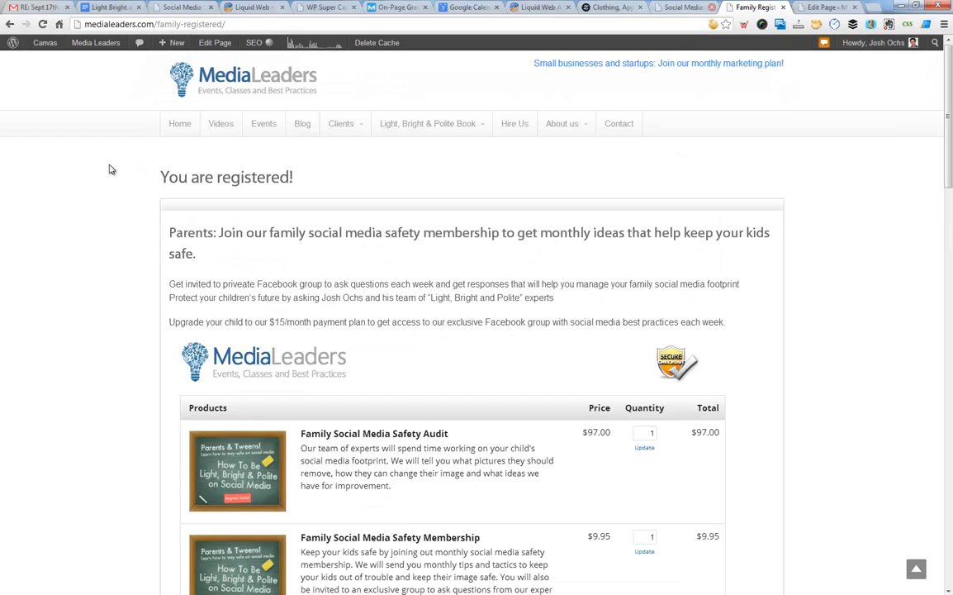
click(42, 24)
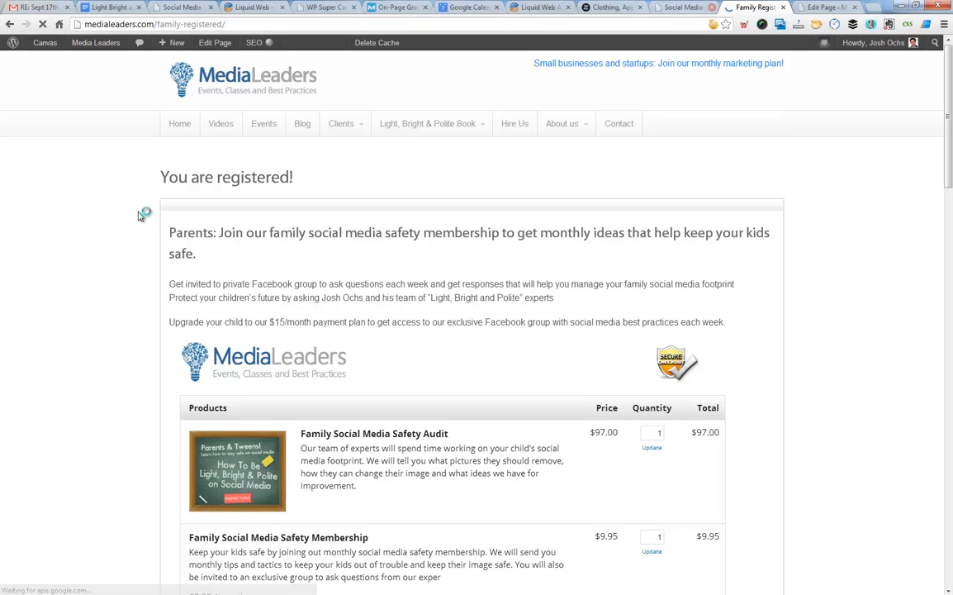
scroll(141, 216, down, 4)
scroll(140, 217, down, 7)
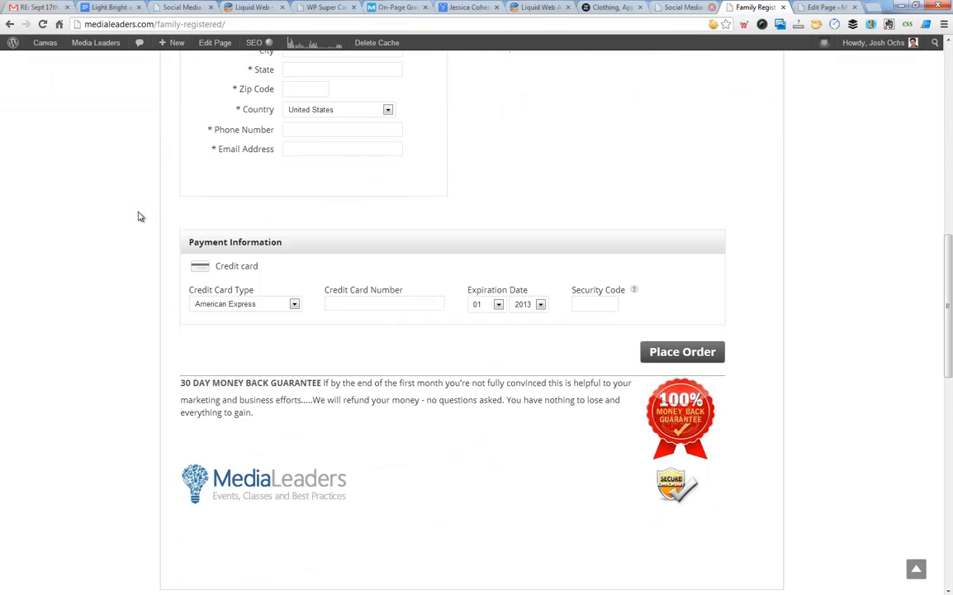
Review the family-registered page from its membership pitch through the product list to the payment information and money back guarantee.
scroll(140, 217, up, 11)
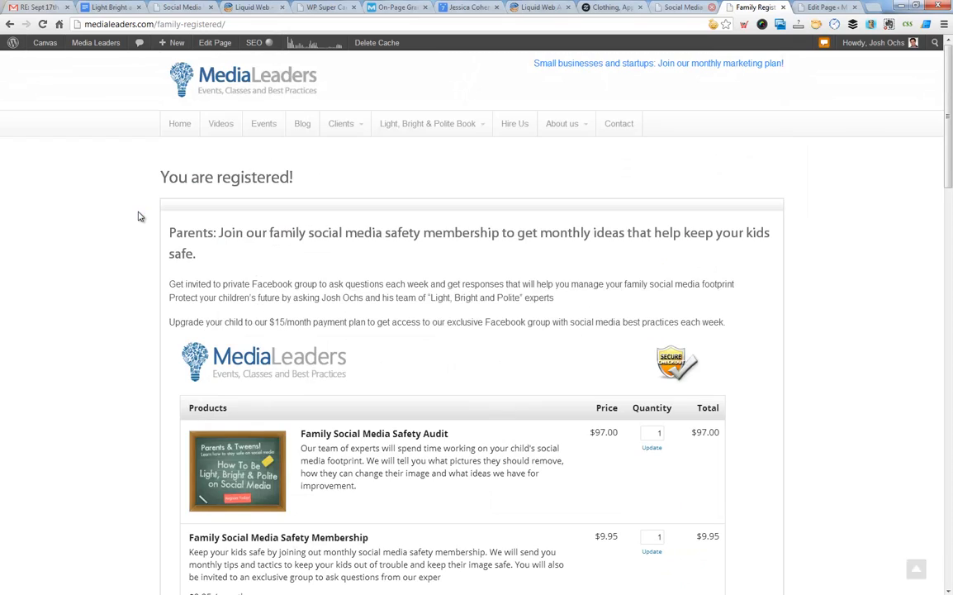
scroll(140, 216, down, 2)
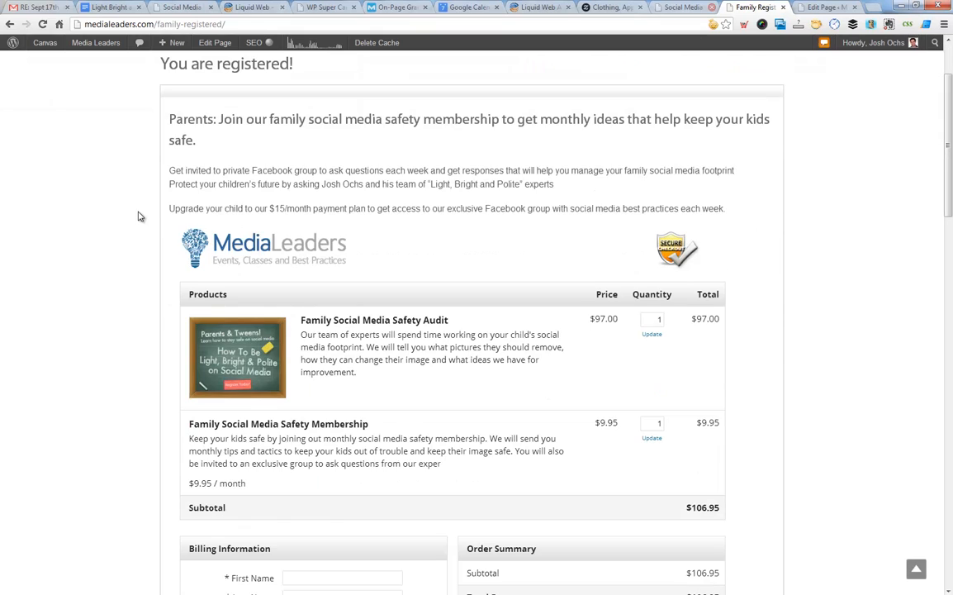
scroll(141, 216, down, 2)
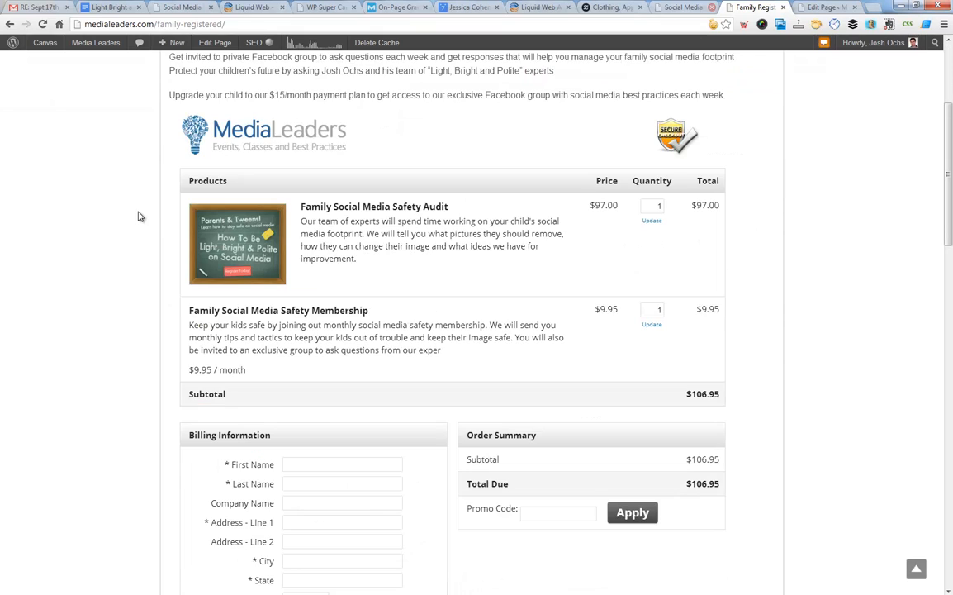
scroll(140, 217, down, 5)
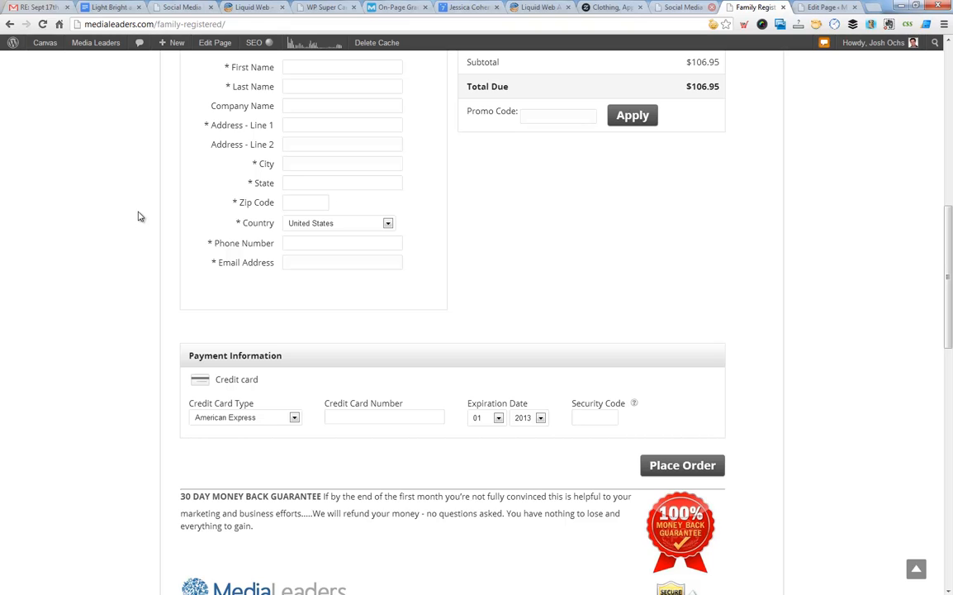
scroll(140, 216, down, 3)
scroll(140, 216, up, 1)
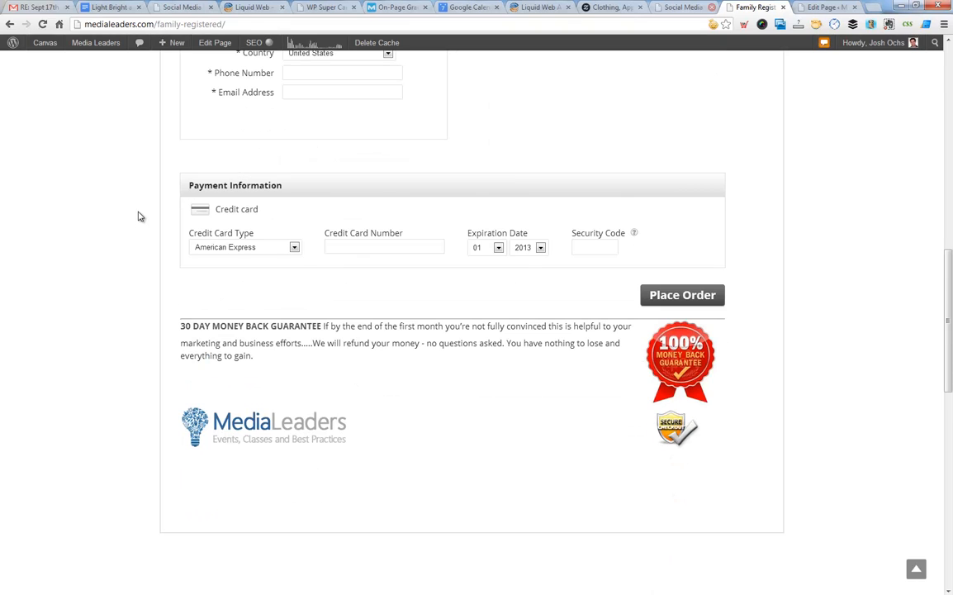
scroll(140, 216, up, 10)
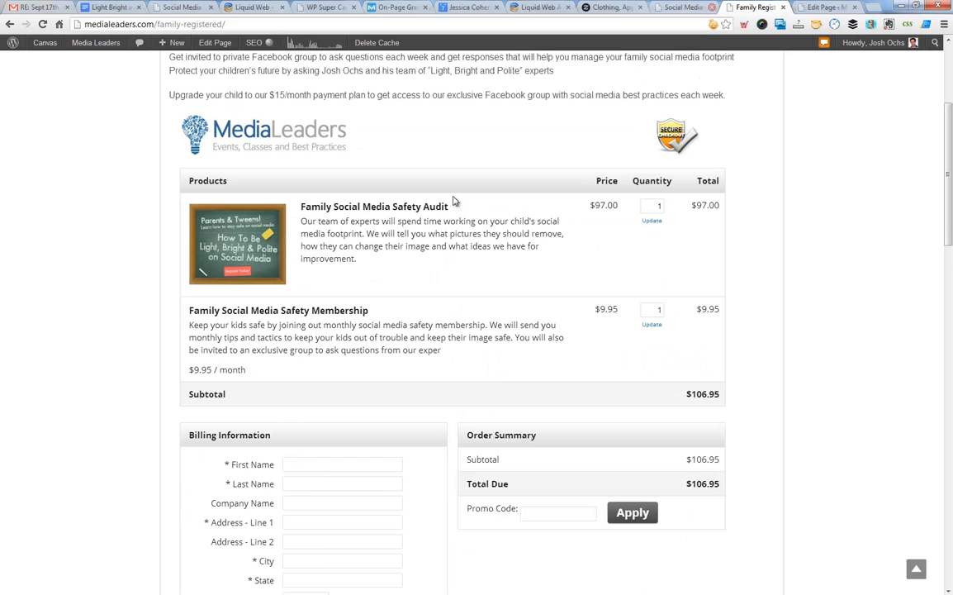
Highlight the audit and membership prices in the order form's product list, and check the billing and payment sections below.
drag(589, 205, 622, 207)
click(624, 211)
click(588, 207)
click(624, 206)
drag(595, 309, 618, 312)
click(618, 312)
drag(597, 309, 634, 309)
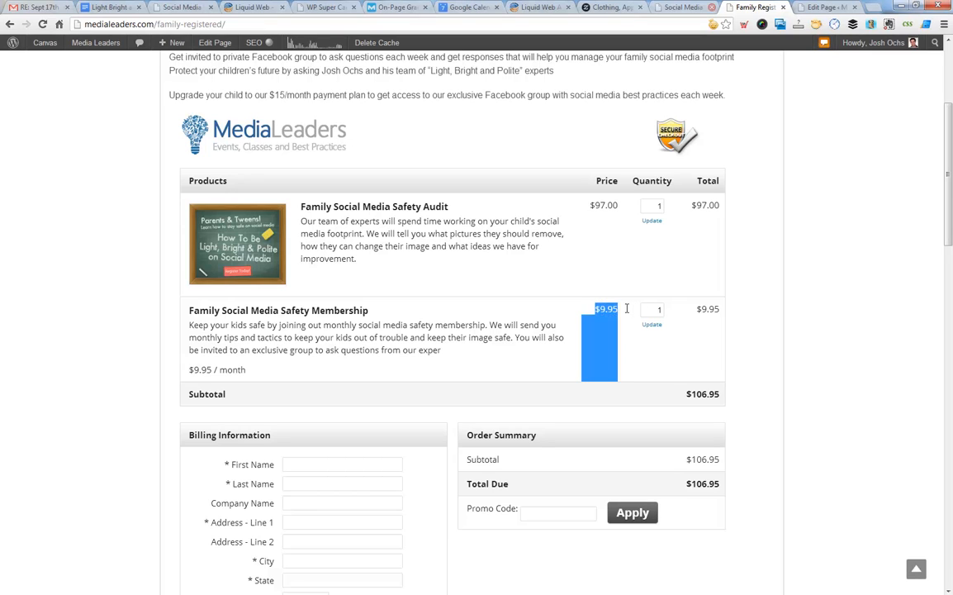
click(605, 310)
scroll(609, 313, down, 4)
scroll(331, 347, down, 2)
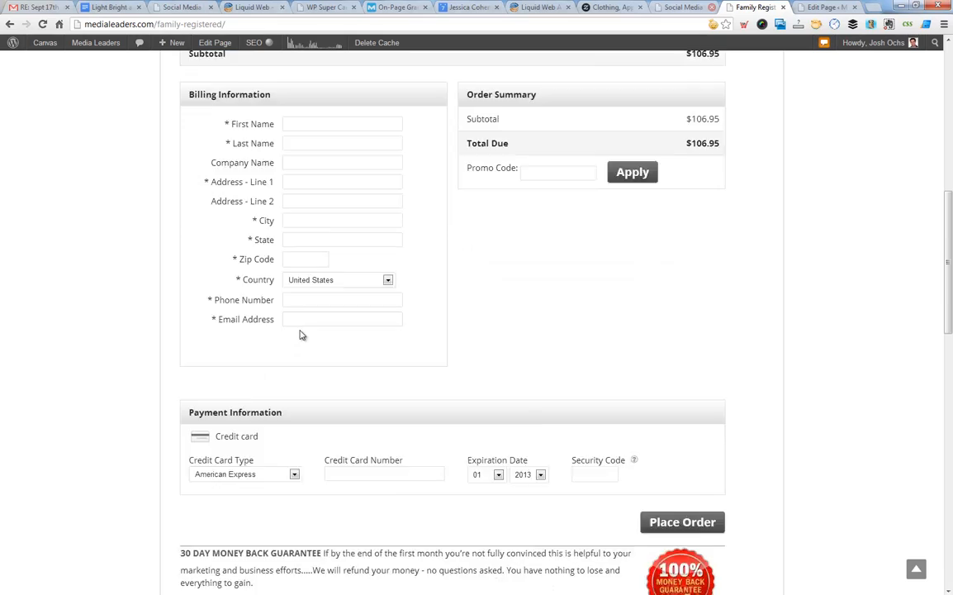
scroll(300, 334, down, 2)
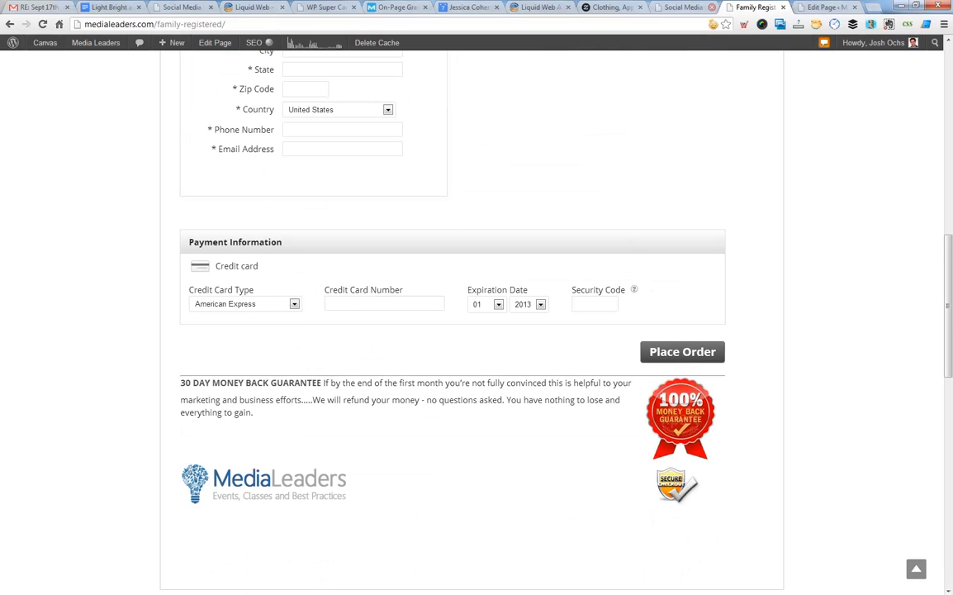
Switch to the Firefox campaign and add a delay timer after the audit sequence's email: at least 1 day, 1st of any month, 8:00 AM.
drag(877, 5, 952, 10)
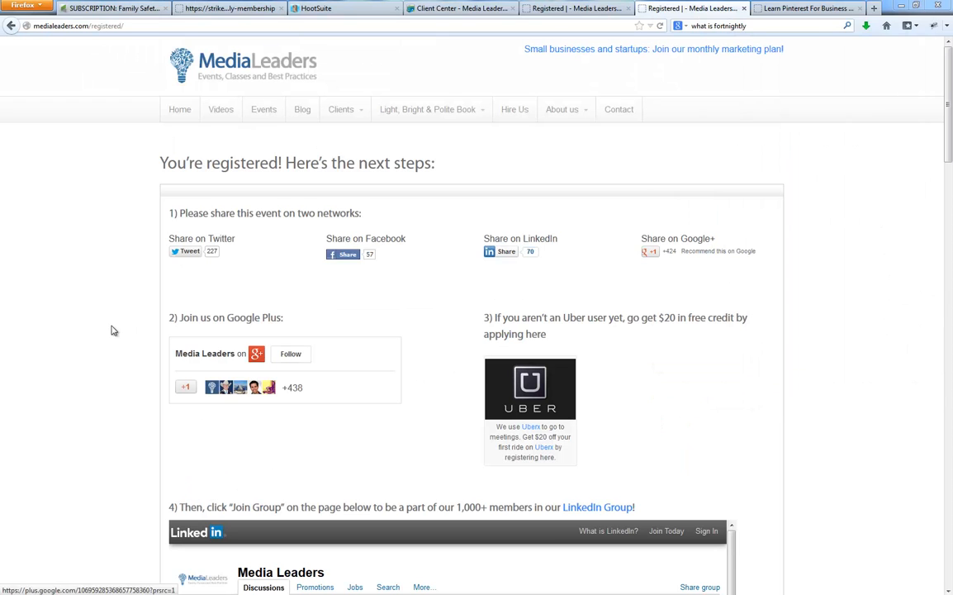
click(108, 6)
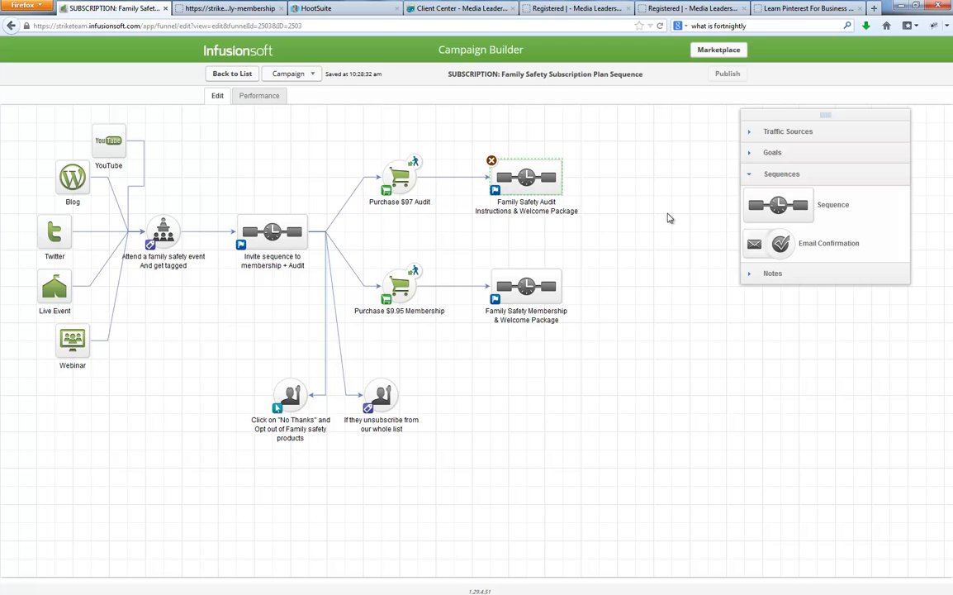
double_click(528, 180)
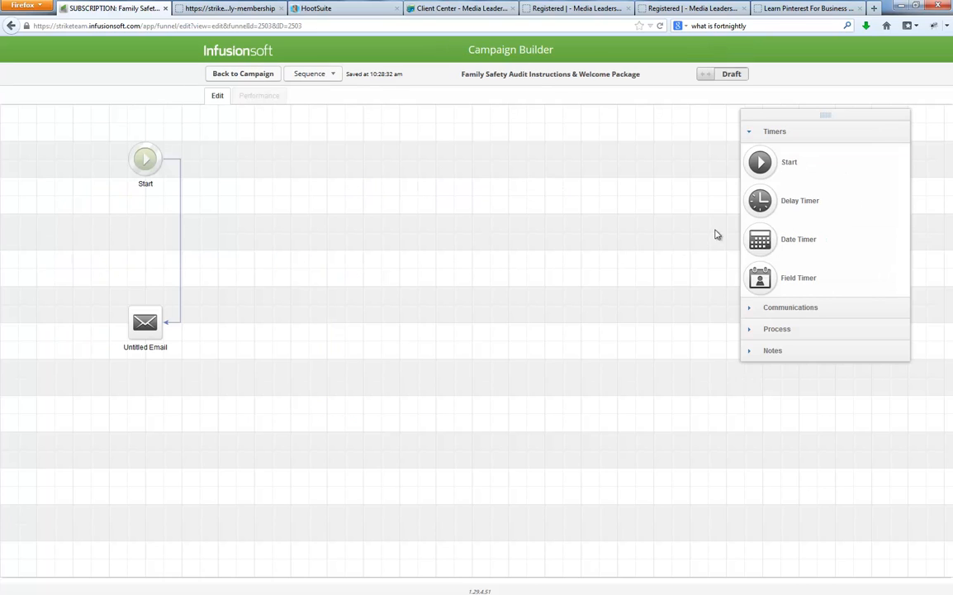
drag(765, 206, 310, 162)
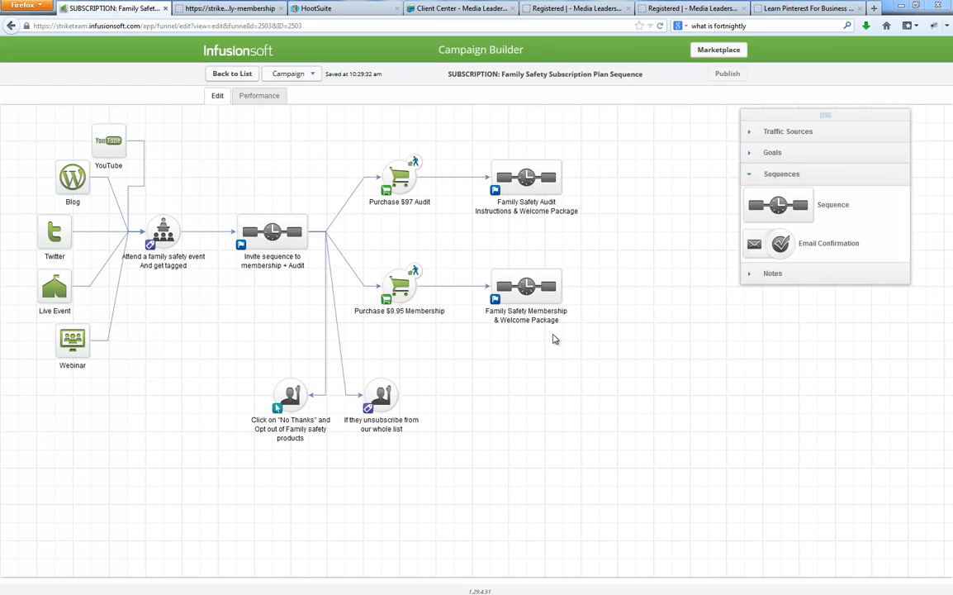
Examine the timers and emails inside the campaign's "Invite sequence to membership + Audit", and return to the campaign overview.
drag(621, 399, 583, 381)
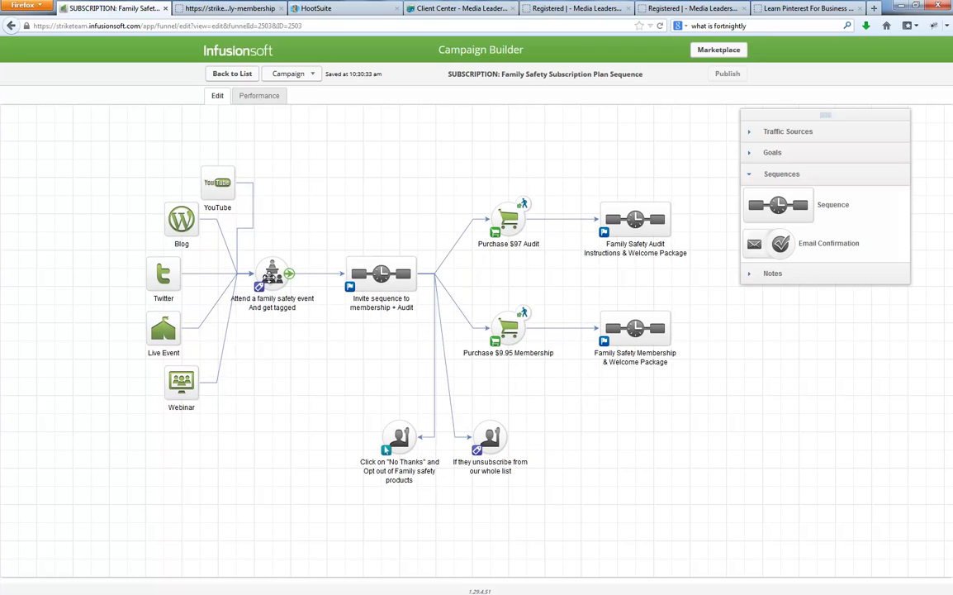
click(247, 254)
click(380, 274)
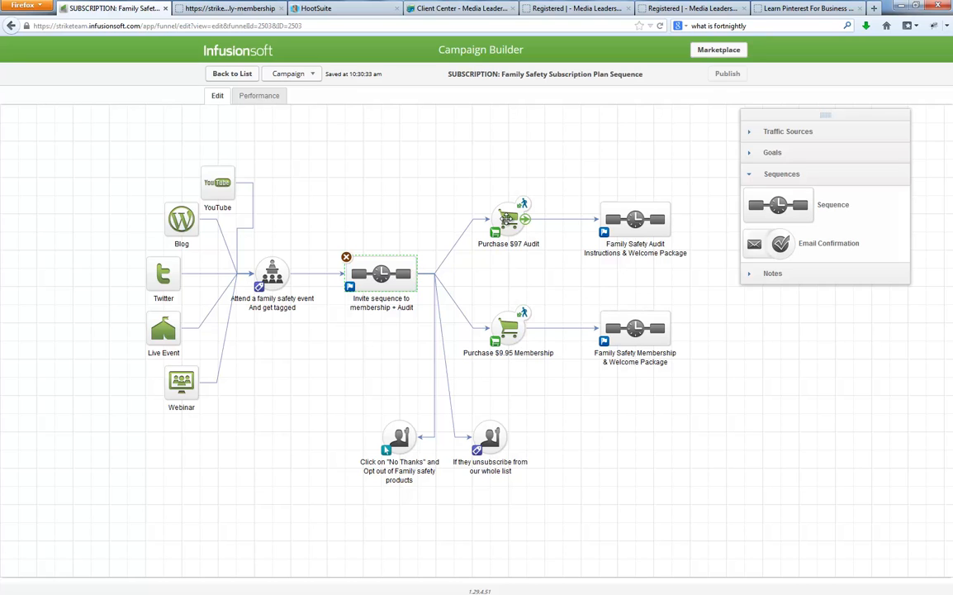
double_click(355, 266)
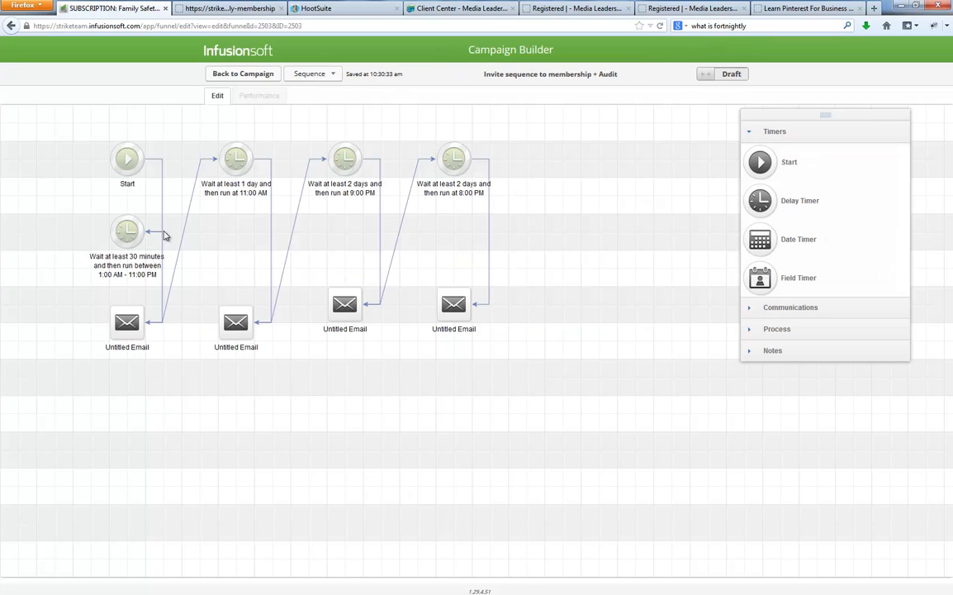
click(217, 75)
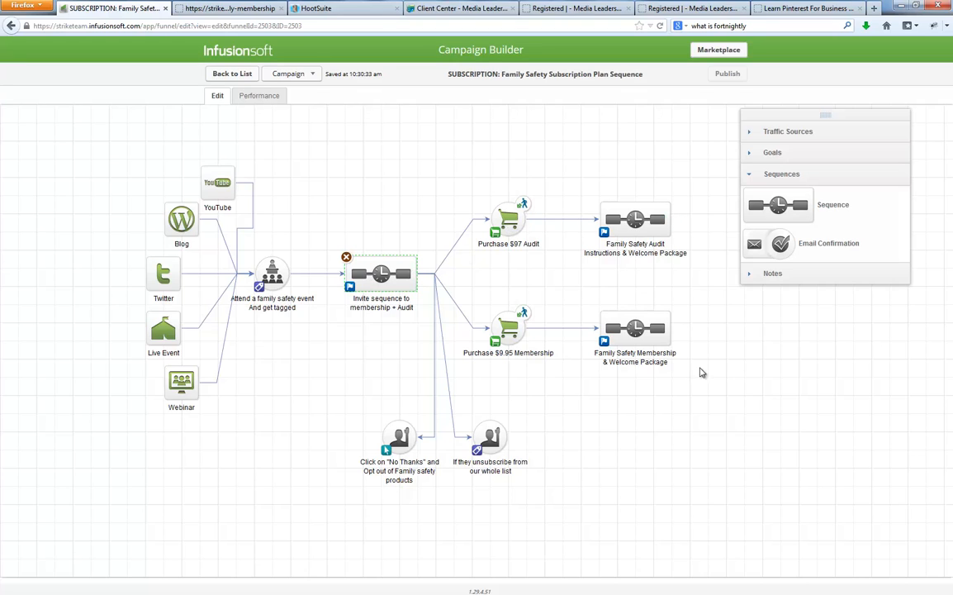
Add an Apply/Remove Tag process below the delay timer in the Family Safety Audit Instructions & Welcome Package sequence.
click(630, 220)
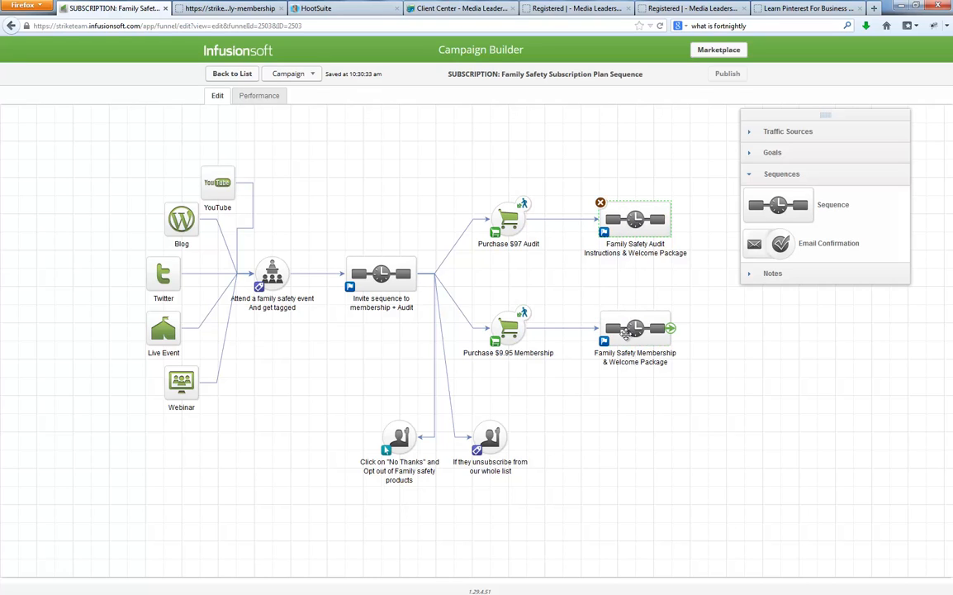
double_click(631, 220)
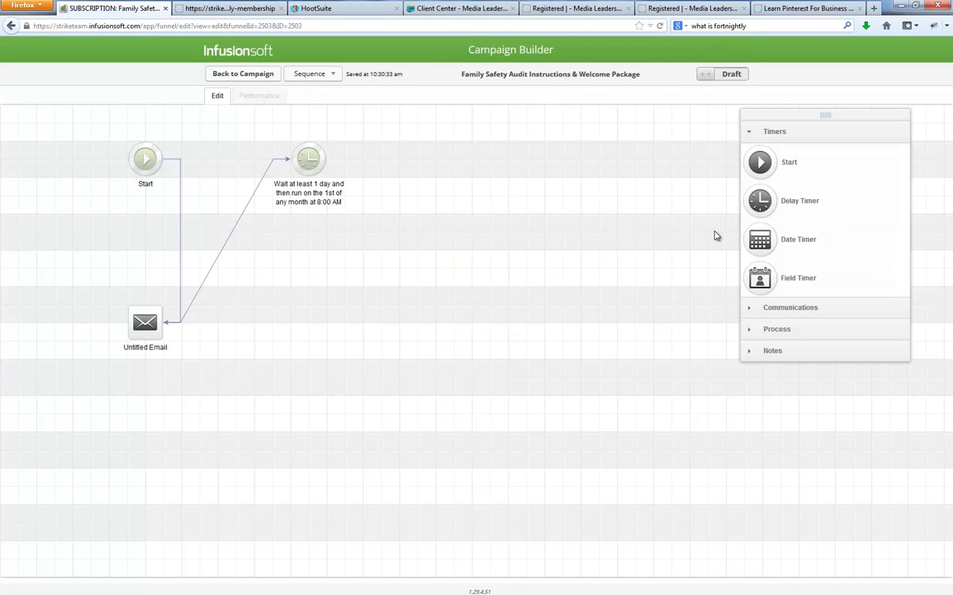
click(787, 329)
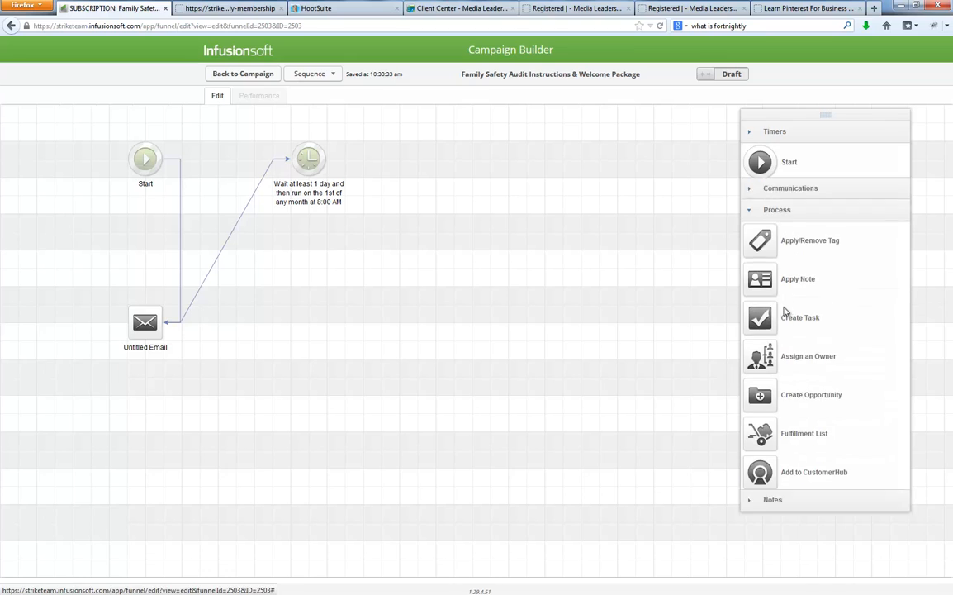
drag(760, 205, 299, 269)
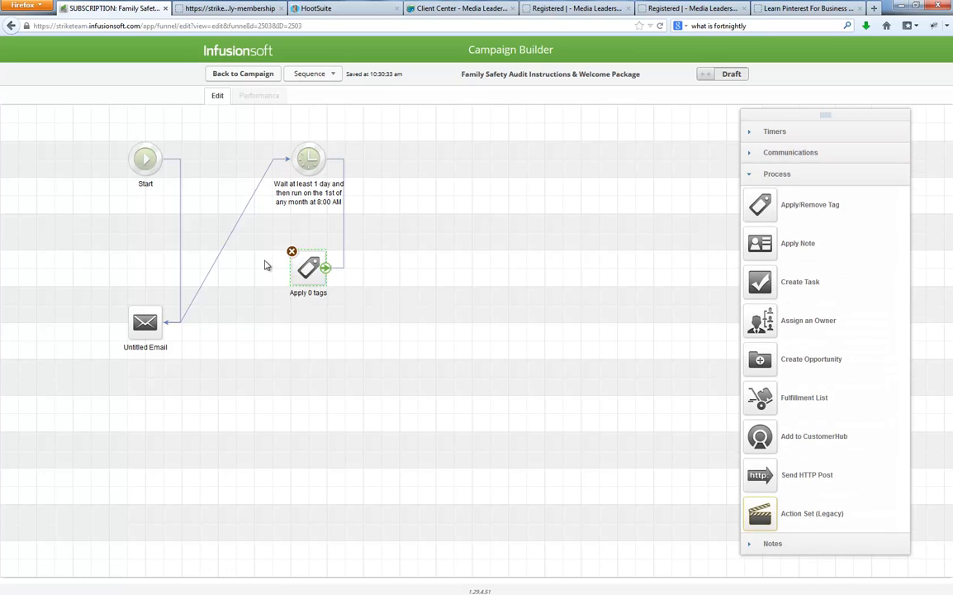
Delete the link leaving Start and the link between the delay timer and the tag process in the audit sequence.
click(181, 223)
key(Delete)
click(345, 244)
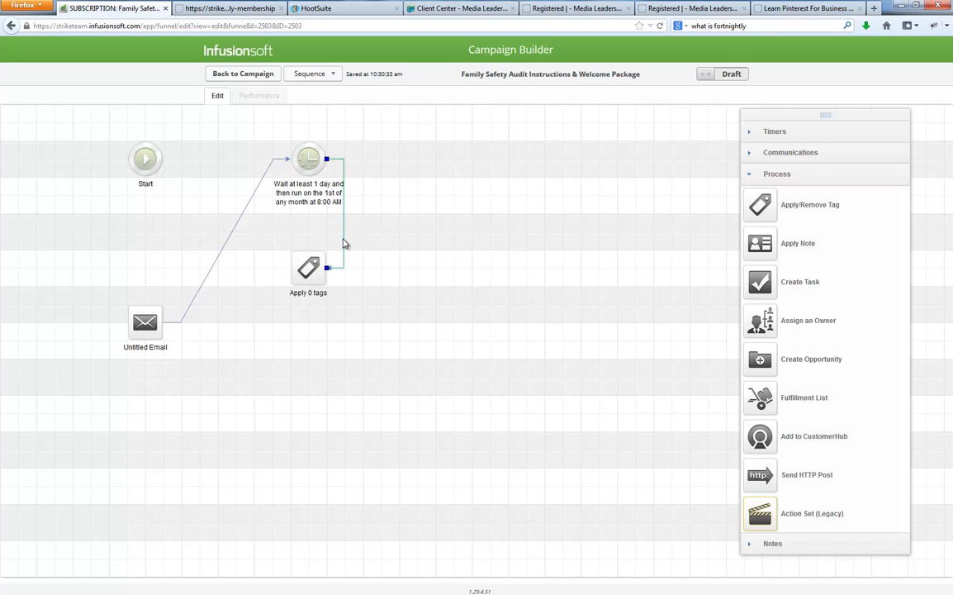
key(Delete)
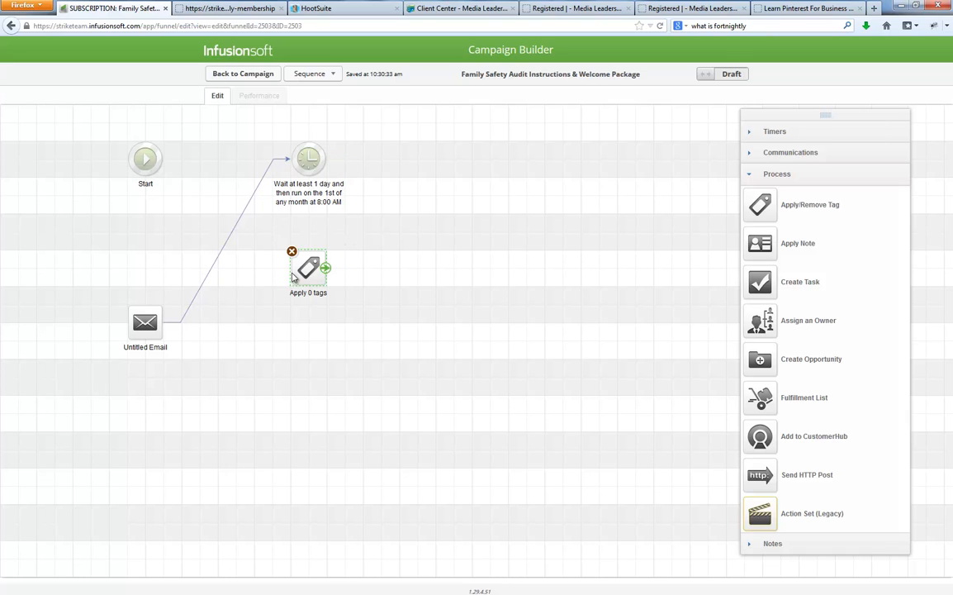
Move the tag process between Start and the email, link Start through it to the email, and return to the campaign.
drag(299, 258, 148, 246)
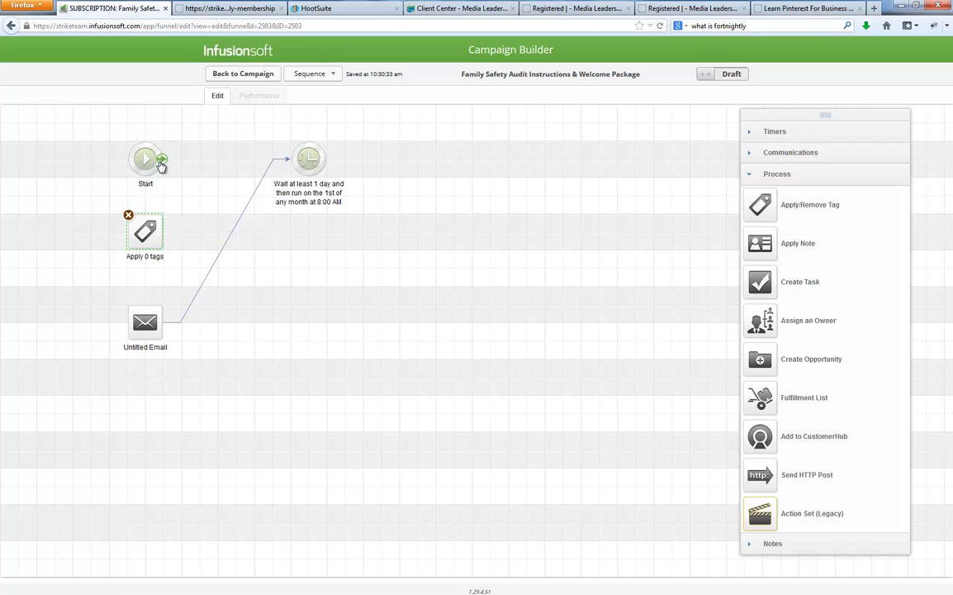
drag(162, 160, 145, 321)
click(148, 231)
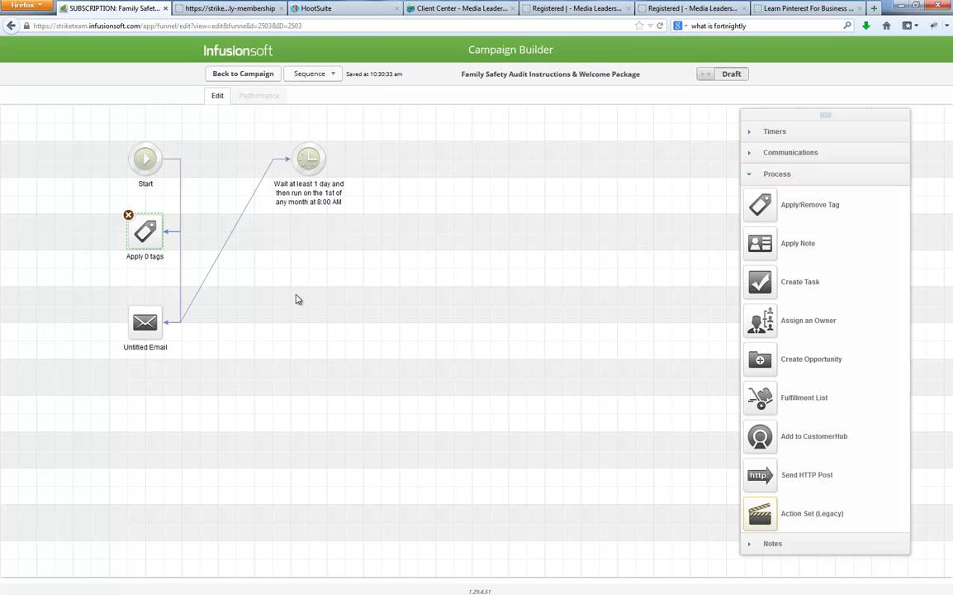
click(240, 75)
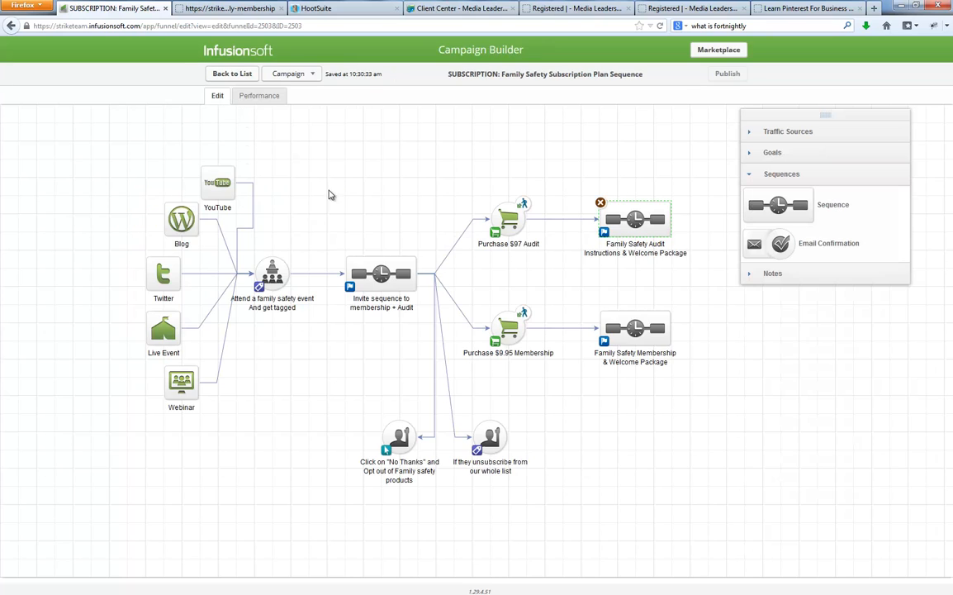
Open the Family Safety Membership & Welcome Package sequence and delete the link leaving Start.
double_click(622, 327)
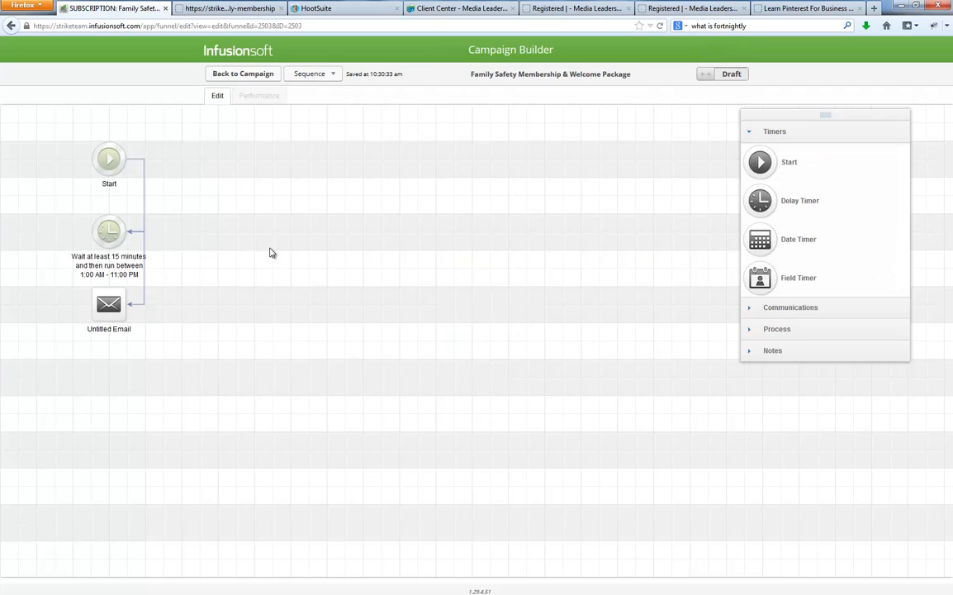
click(144, 213)
key(Delete)
Add an Apply/Remove Tag process beside Start, linked between Start and the 15-minute delay timer, and return to the campaign.
click(786, 307)
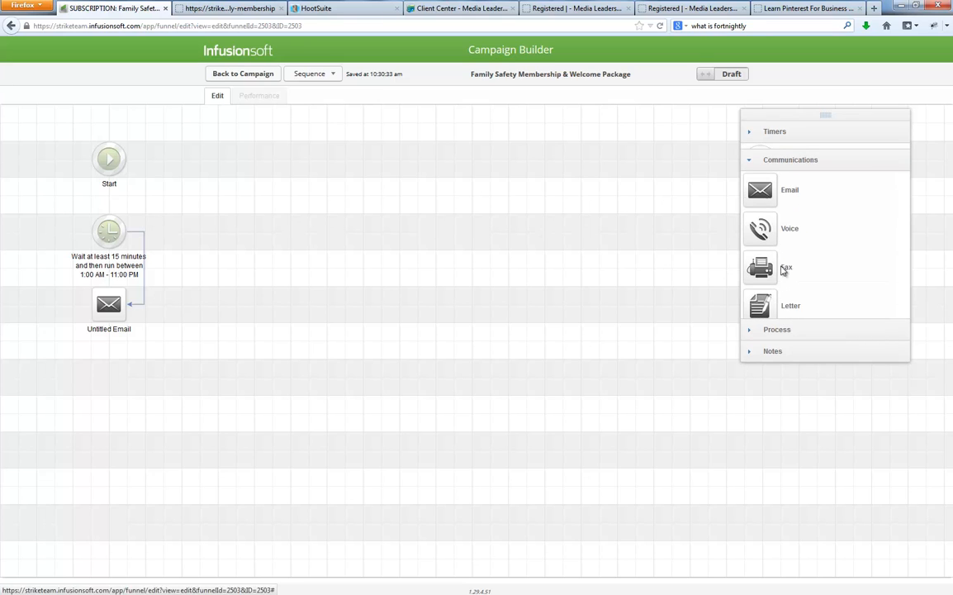
click(765, 330)
drag(760, 204, 113, 231)
drag(164, 195, 204, 195)
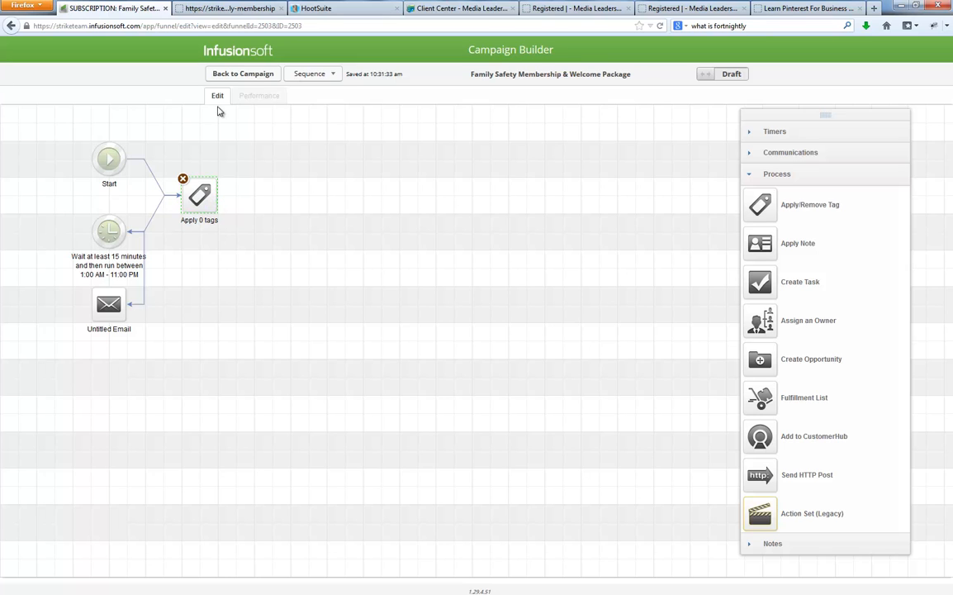
click(210, 73)
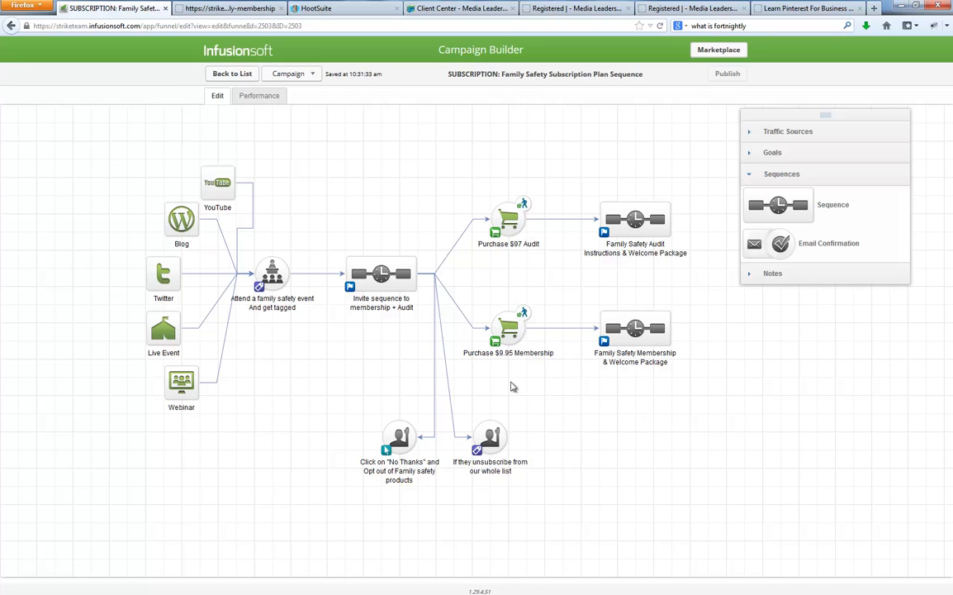
Switch to the Media Leaders site in Chrome, review the Hire Us page's monthly marketing program, and open the homepage.
drag(563, 385, 558, 398)
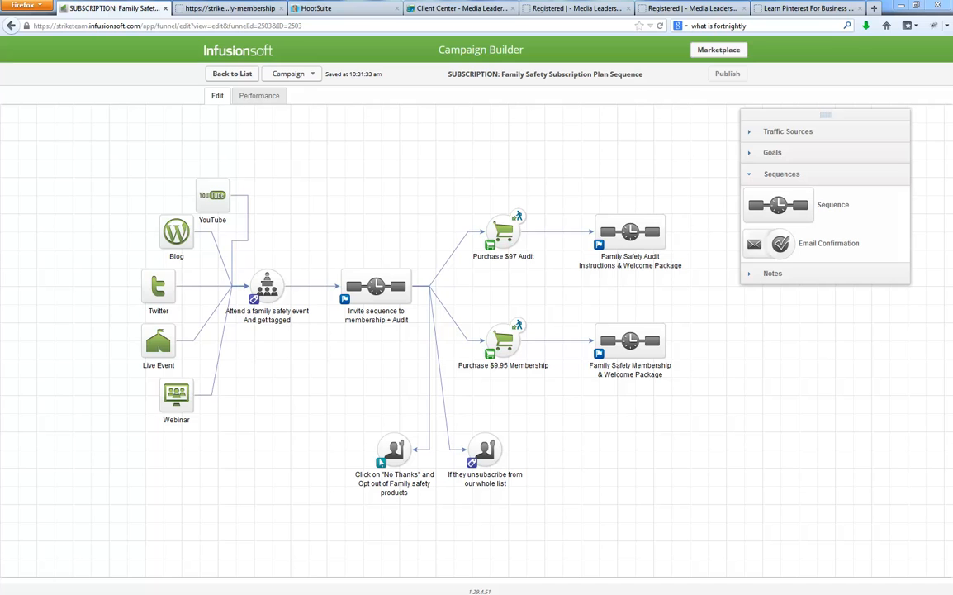
drag(951, 66, 560, 1)
click(516, 126)
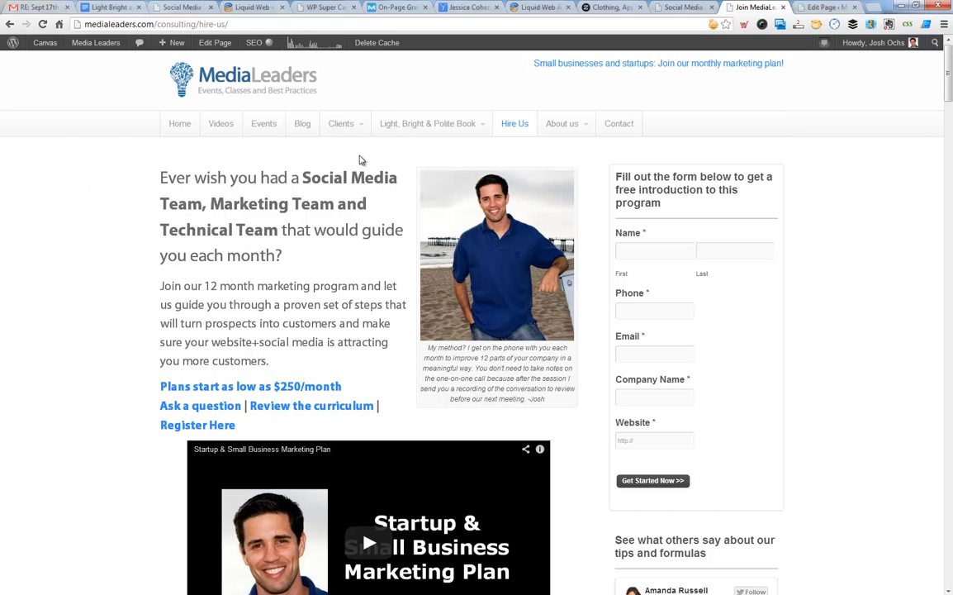
scroll(834, 243, down, 4)
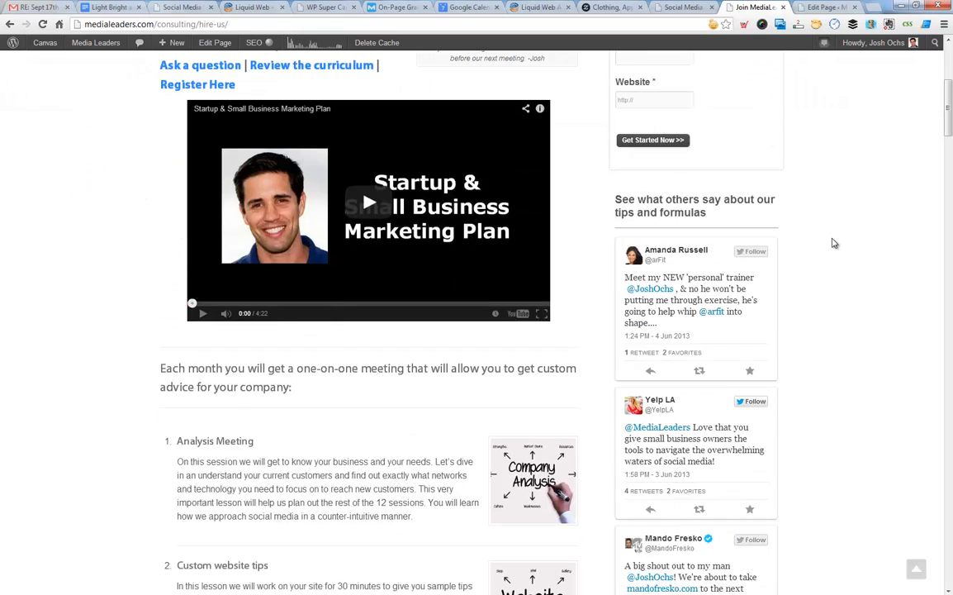
scroll(835, 243, down, 8)
scroll(834, 243, down, 10)
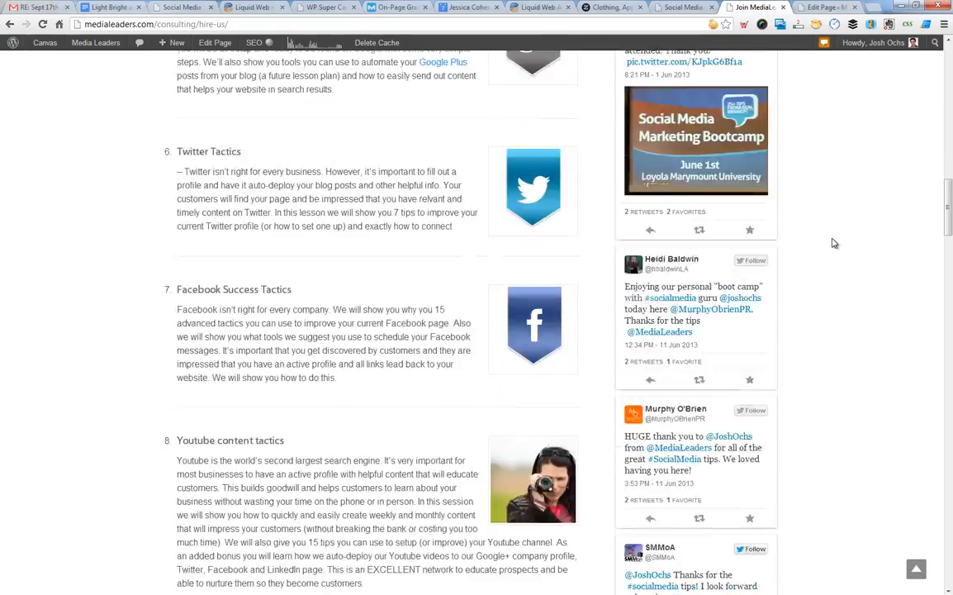
scroll(834, 243, up, 8)
scroll(835, 242, up, 14)
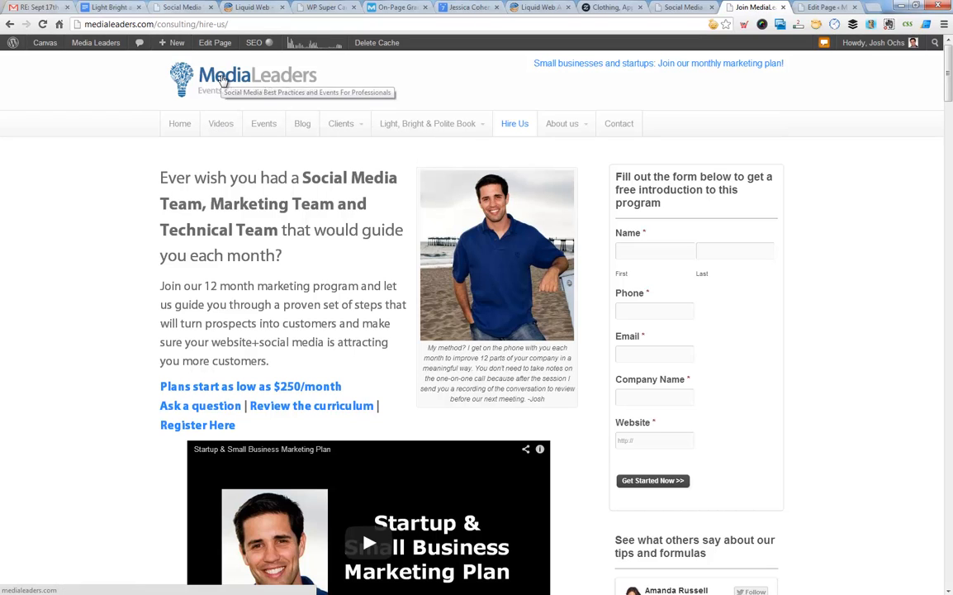
mouse_move(392, 123)
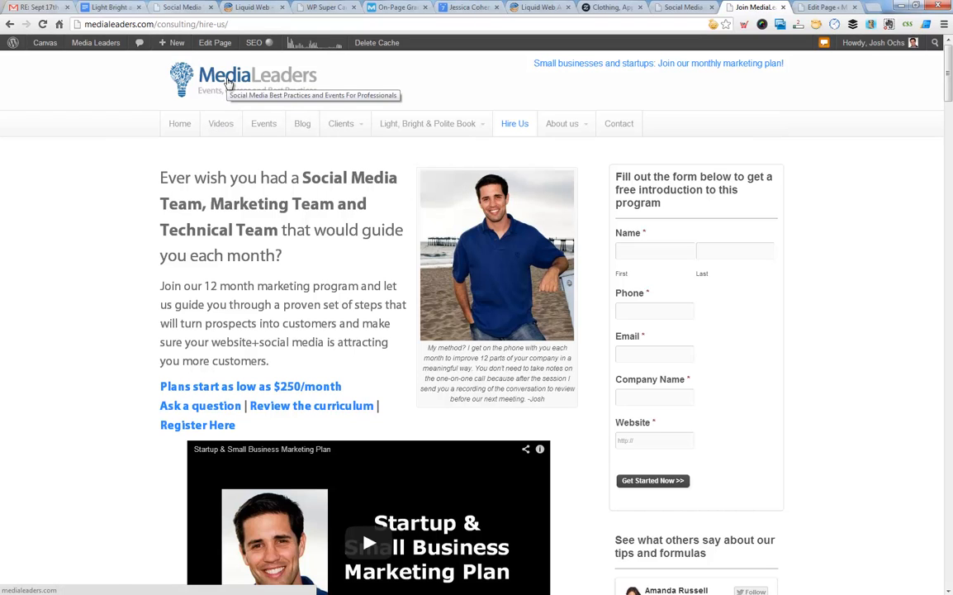
click(204, 75)
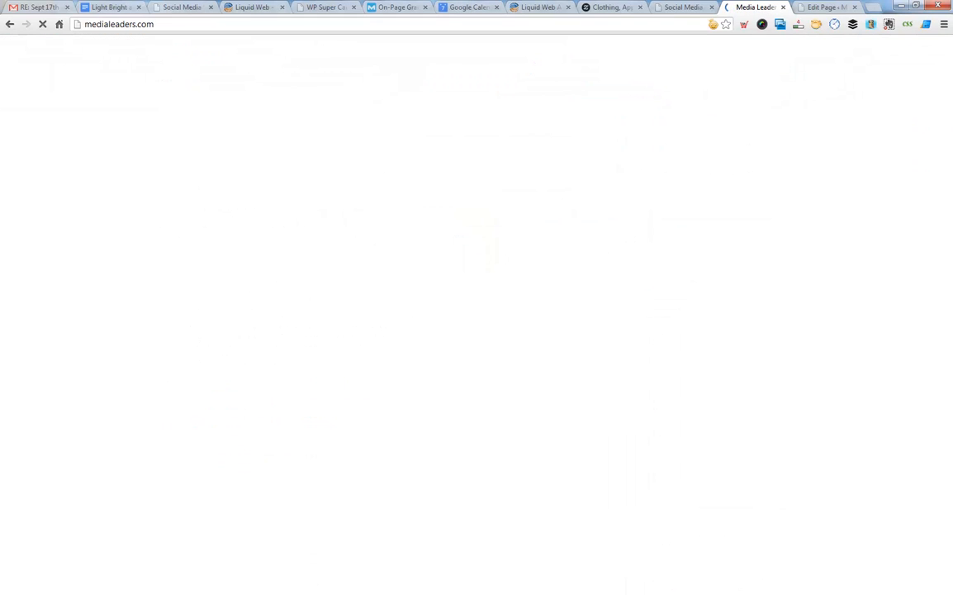